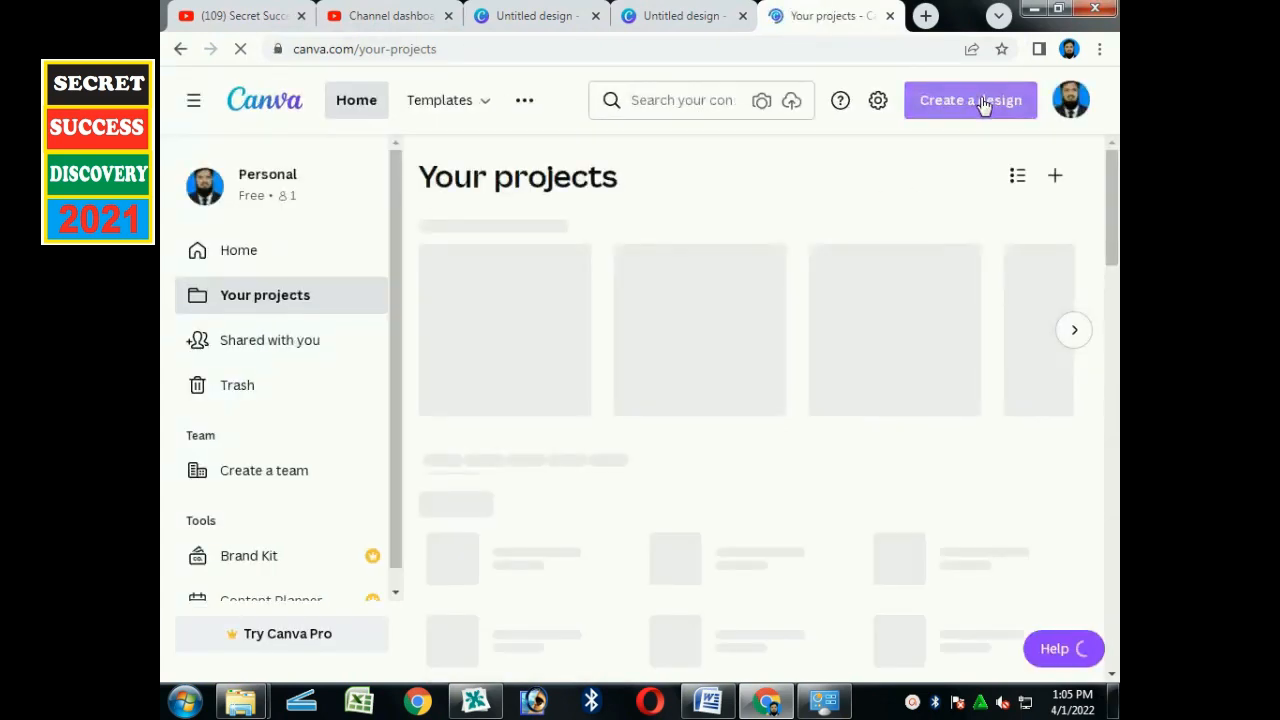
Create a new YouTube Thumbnail design and apply the "5 Ideas to Make Money" template to its page
left_click(984, 106)
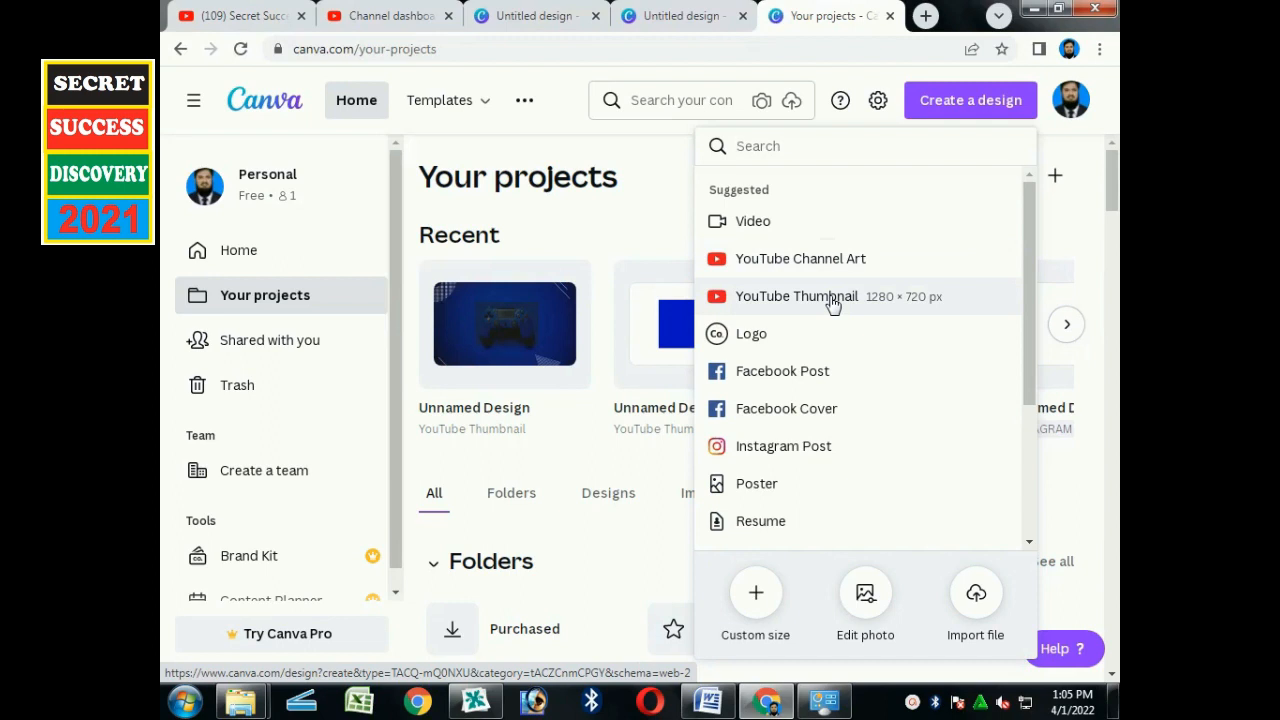
left_click(833, 303)
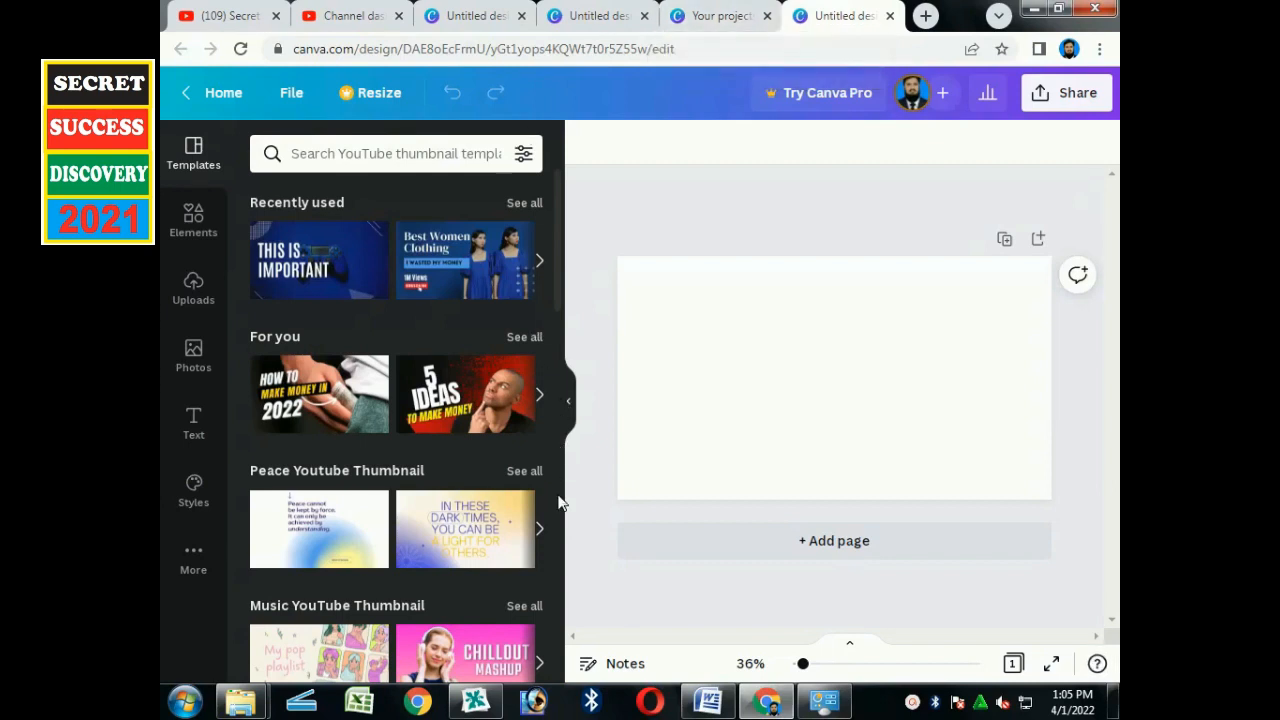
left_click(467, 385)
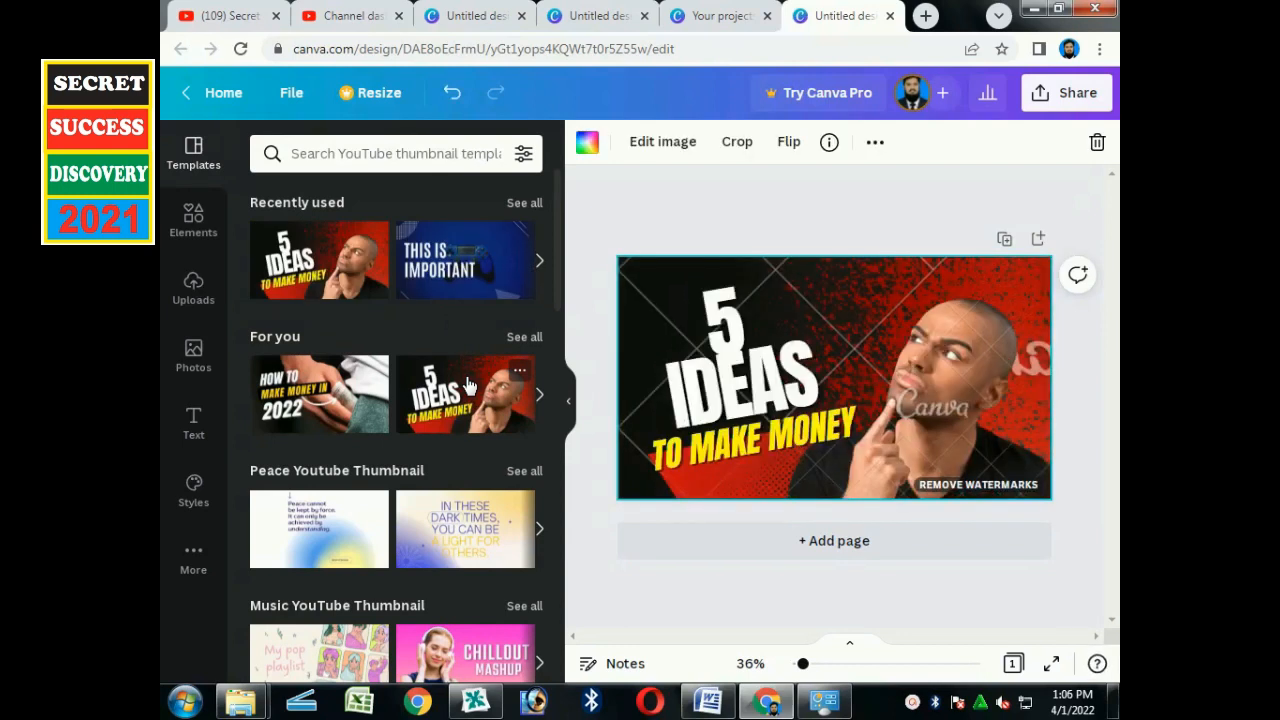
Delete the "5 IDEAS" heading, the "TO MAKE MONEY" line and the thinking man's photo, keeping only the red-and-black background
left_click(742, 390)
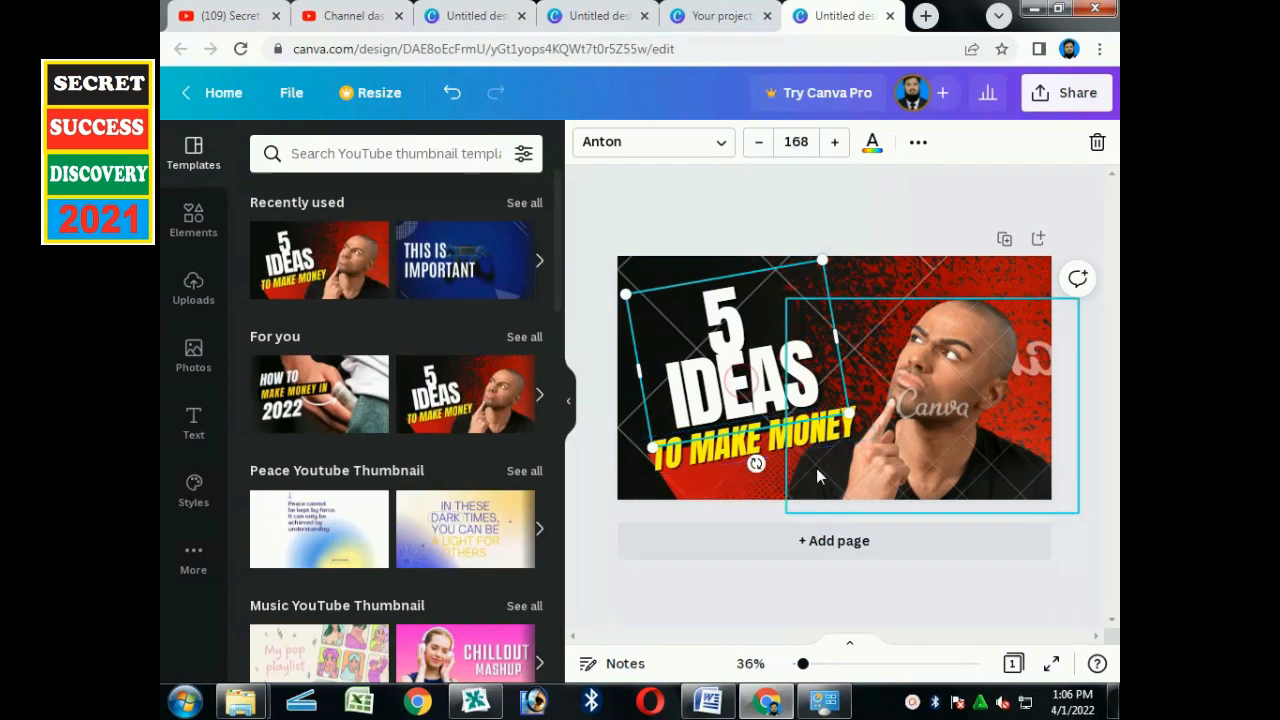
key("Delete")
left_click(780, 441)
key("Delete")
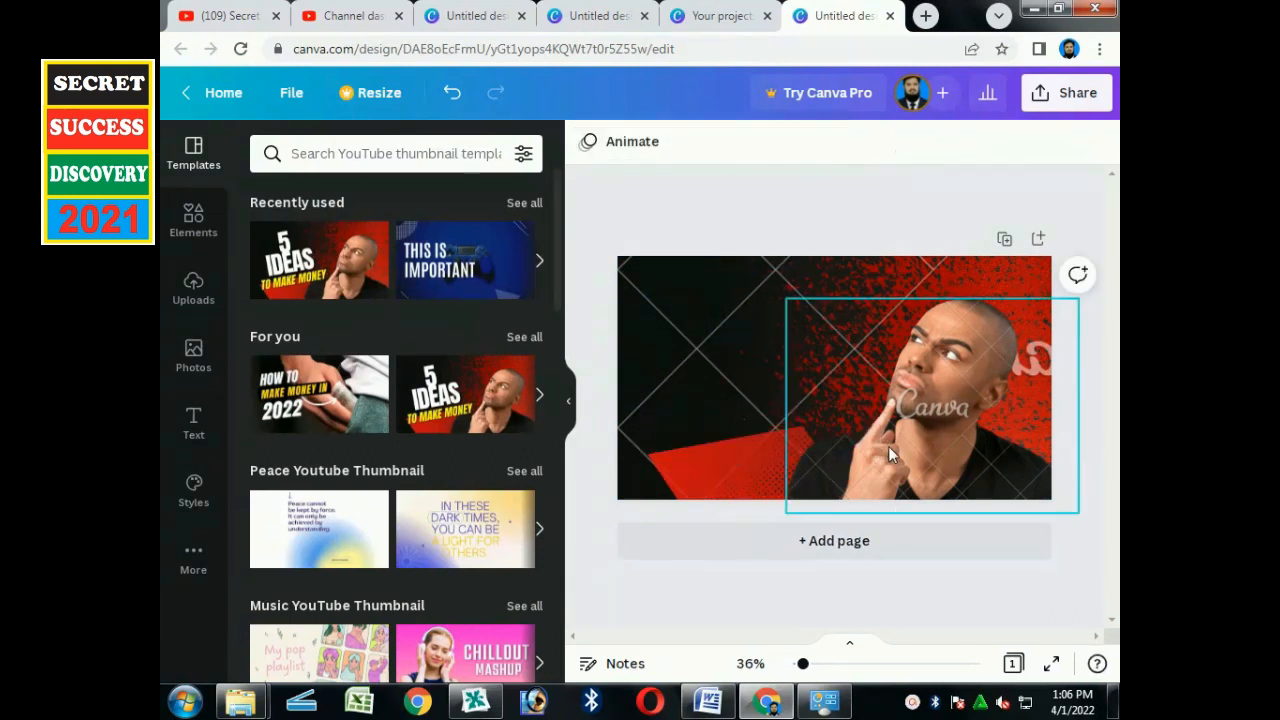
left_click(964, 370)
key("Delete")
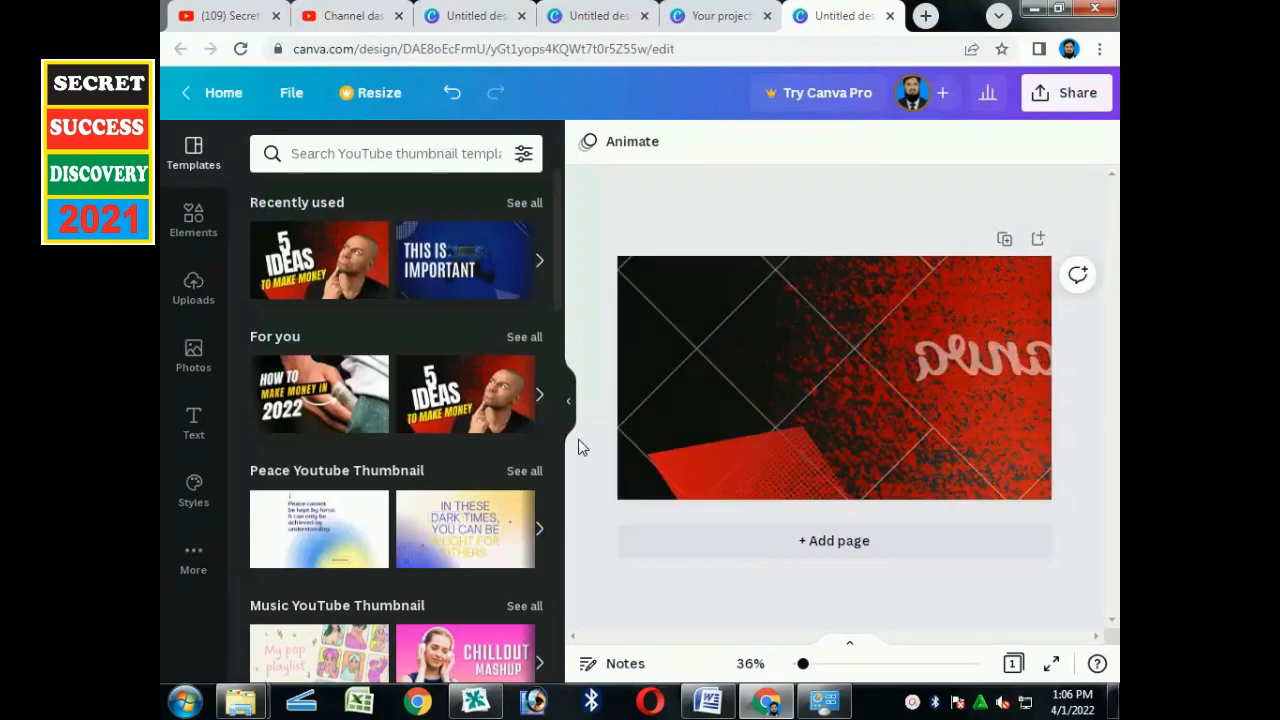
Add a second page and apply the teal-and-blue "Lifestyle Vlog" template with the circular salad photo to it
scroll(562, 451, "down", 9)
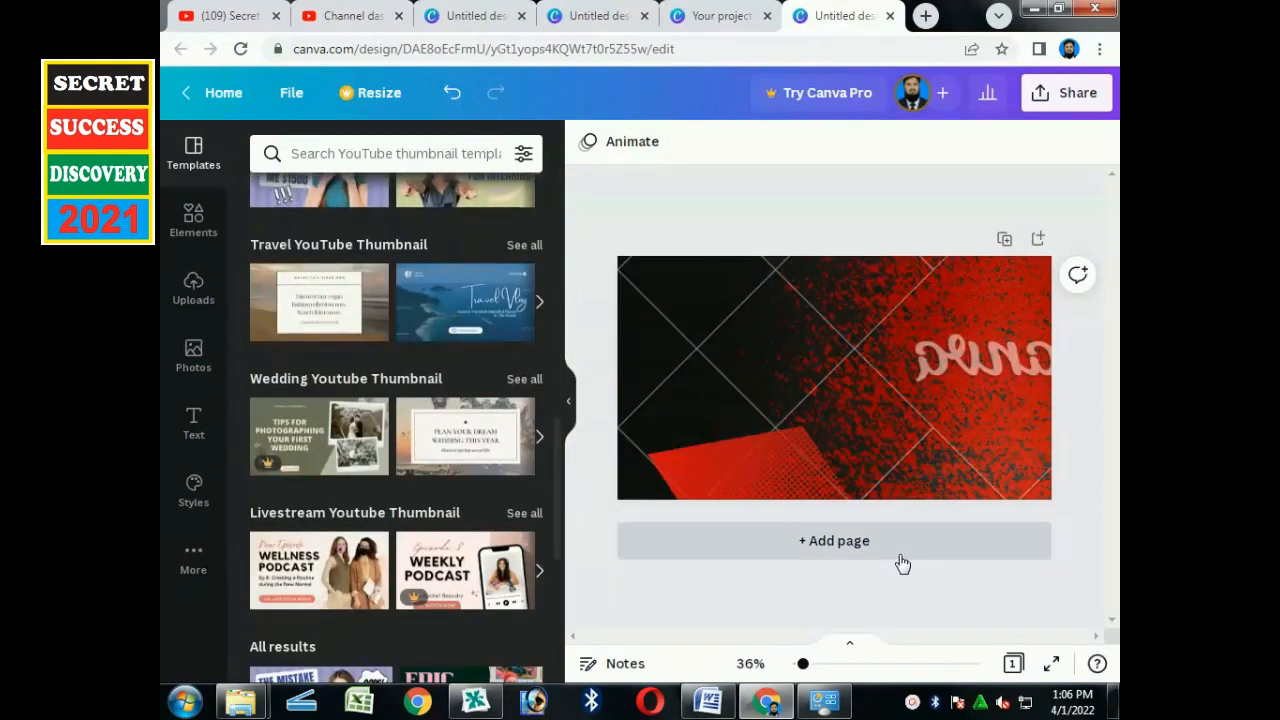
left_click(840, 545)
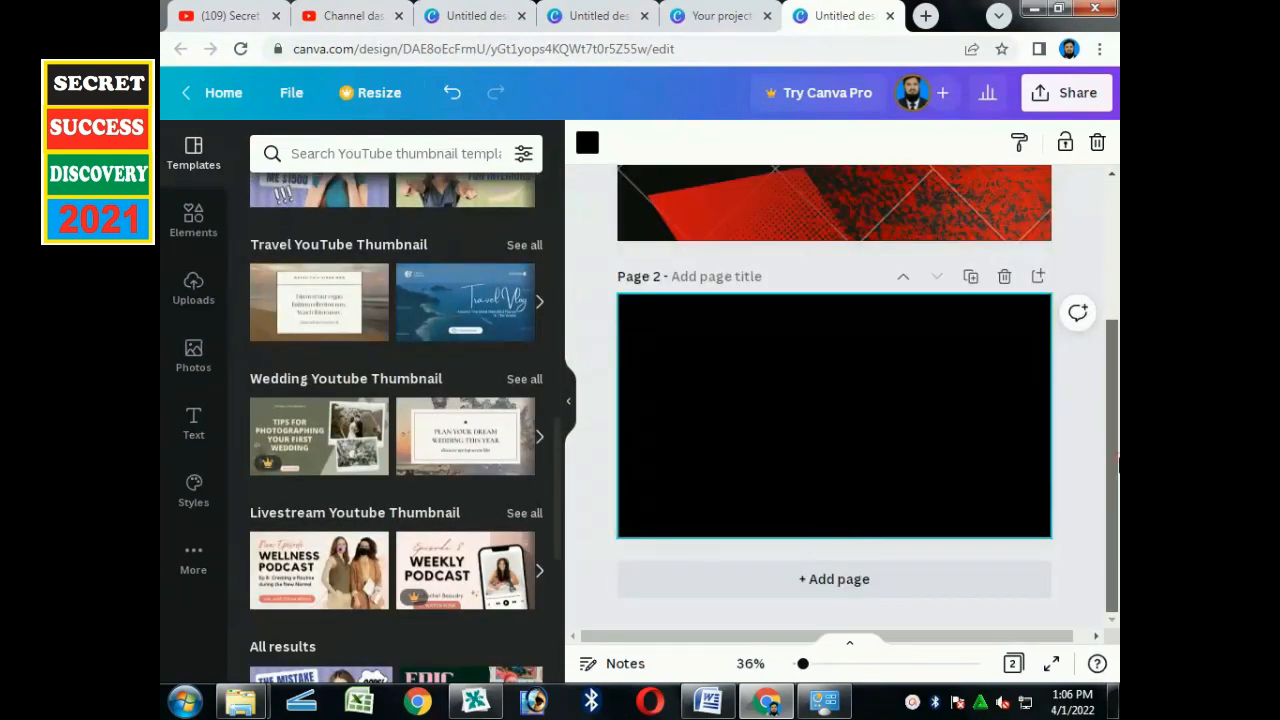
left_click_drag(1118, 455, 1118, 473)
left_click_drag(566, 543, 566, 616)
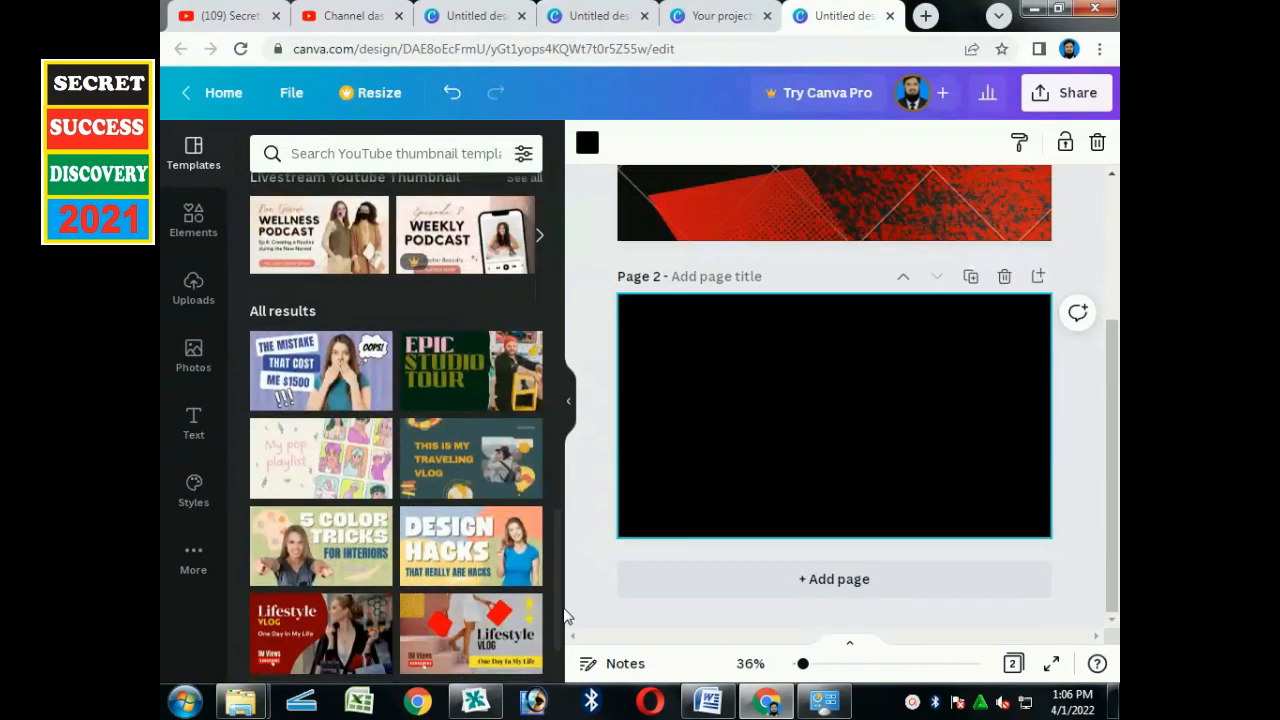
scroll(566, 600, "down", 4)
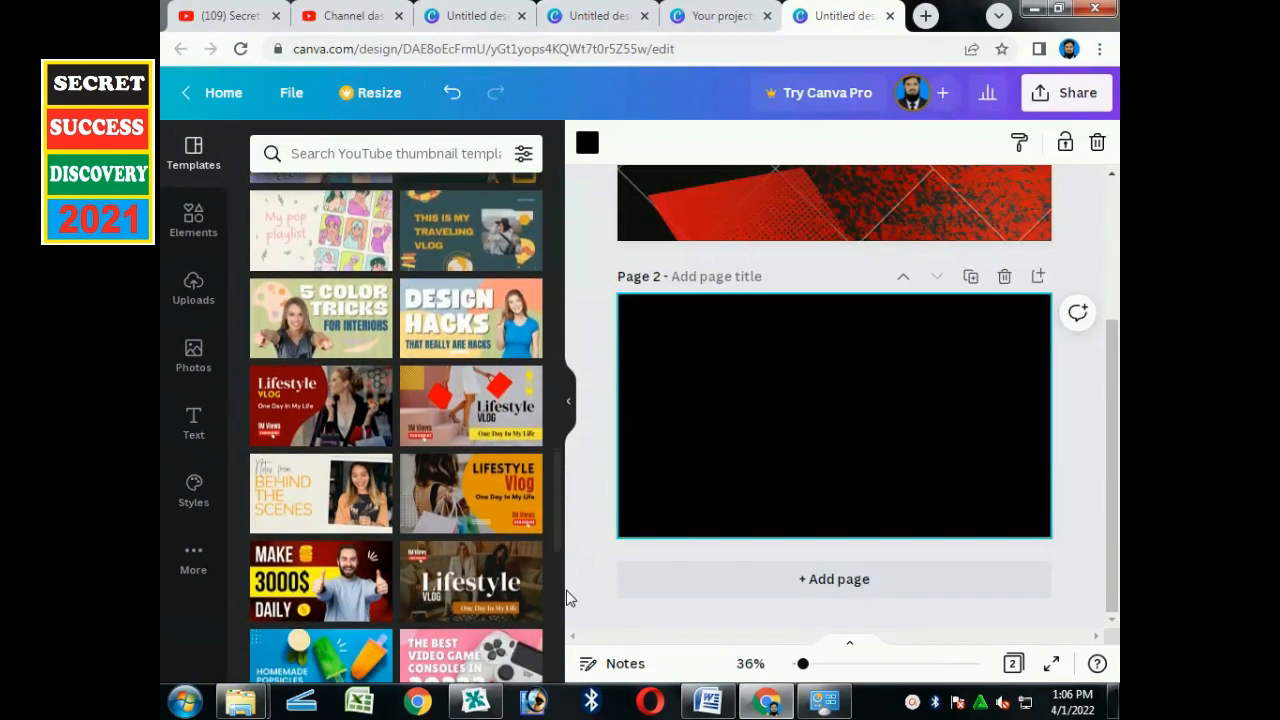
left_click_drag(560, 523, 562, 595)
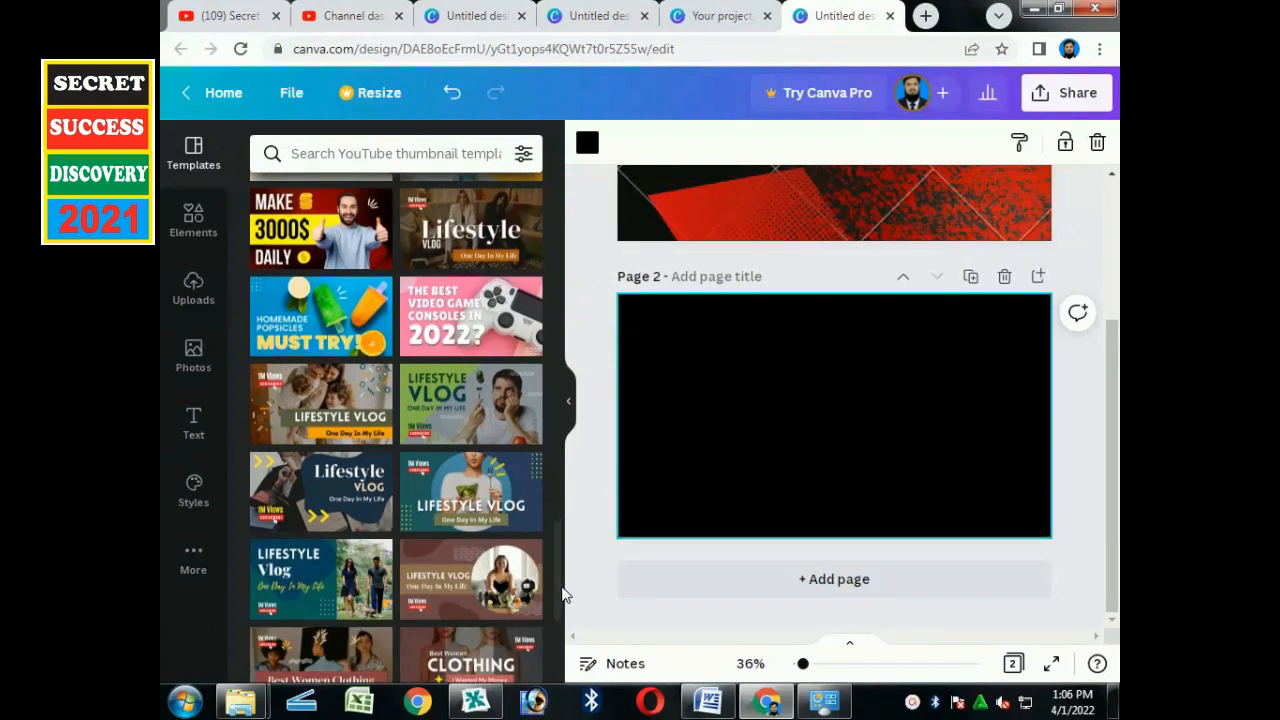
left_click_drag(562, 595, 565, 620)
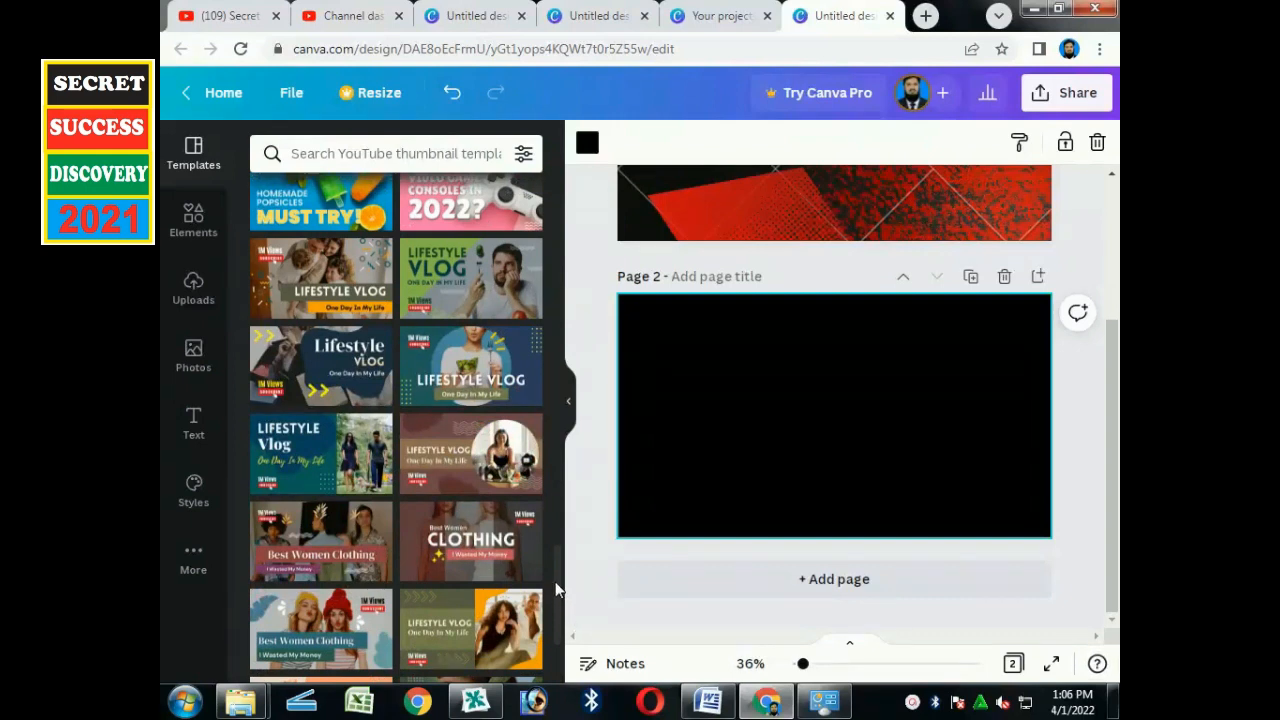
left_click_drag(557, 590, 557, 573)
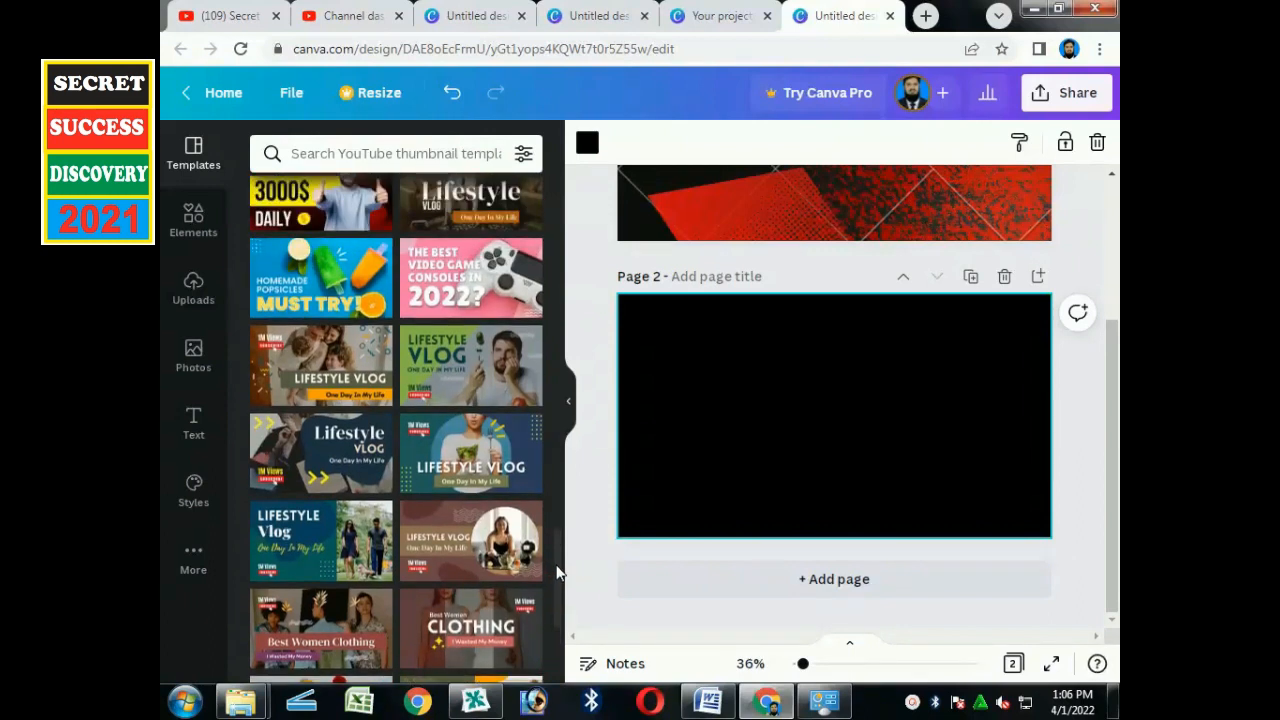
left_click(490, 448)
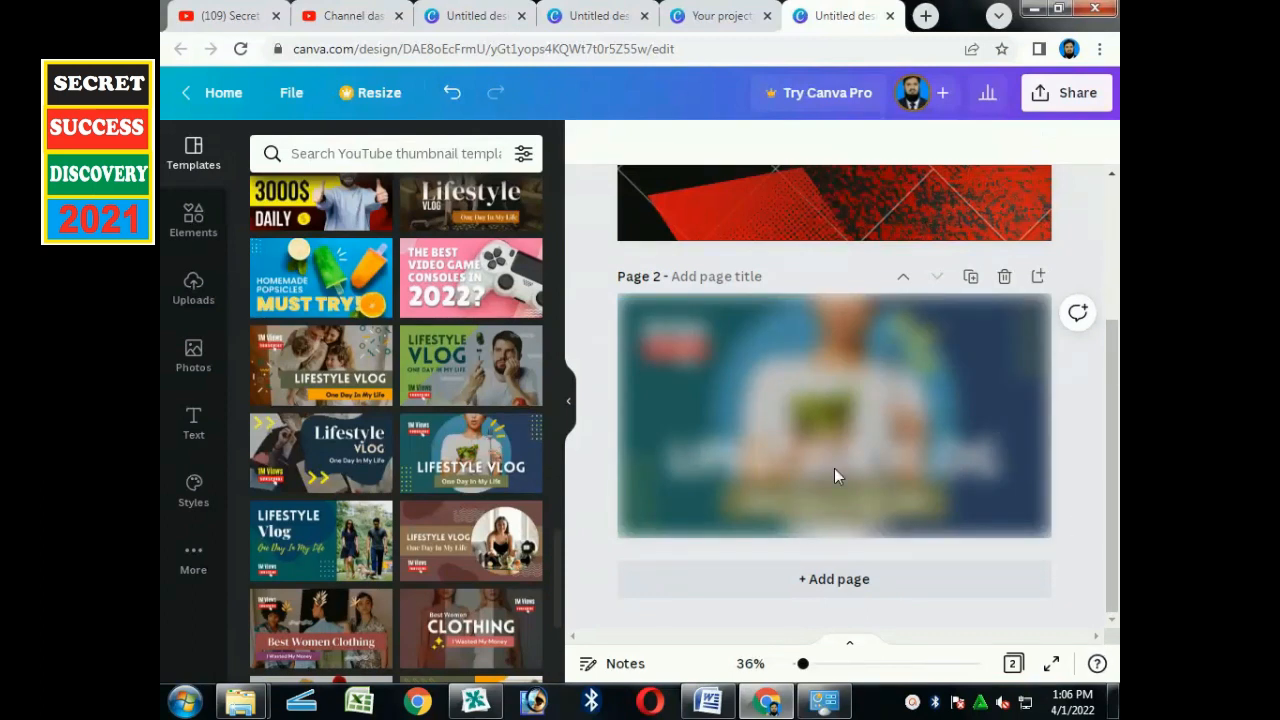
Delete the "Lifestyle Vlog" title, the "One Day In My Life" banner, the circular photo and the yellow accent strokes from page 2
left_click(890, 447)
key("Delete")
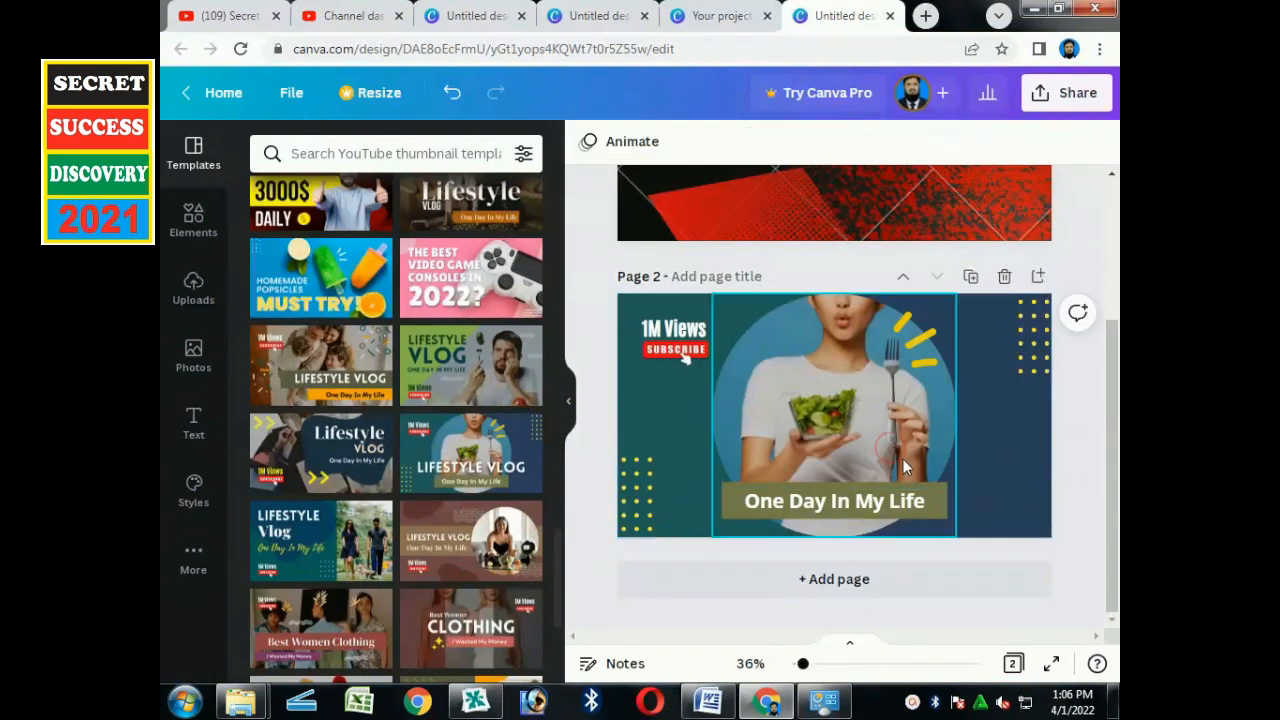
left_click(900, 498)
key("Delete")
left_click(852, 407)
key("Delete")
key("Delete")
left_click(900, 496)
key("Delete")
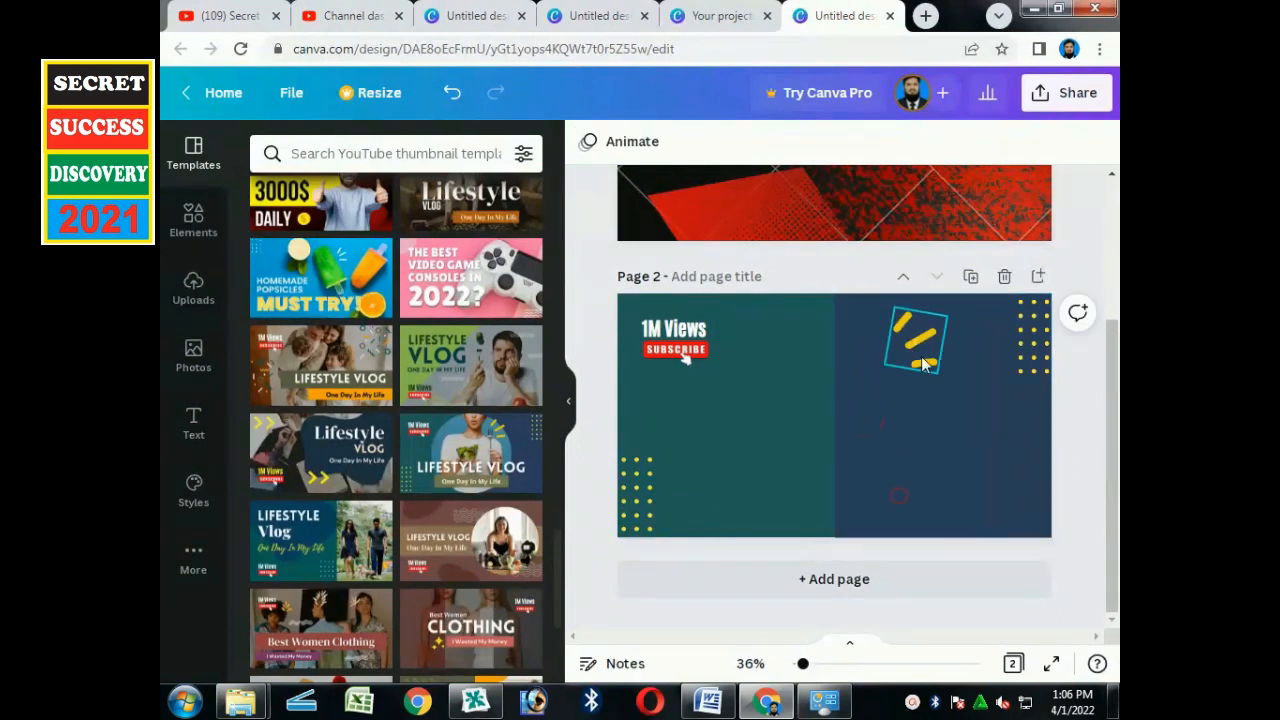
left_click(922, 365)
key("Delete")
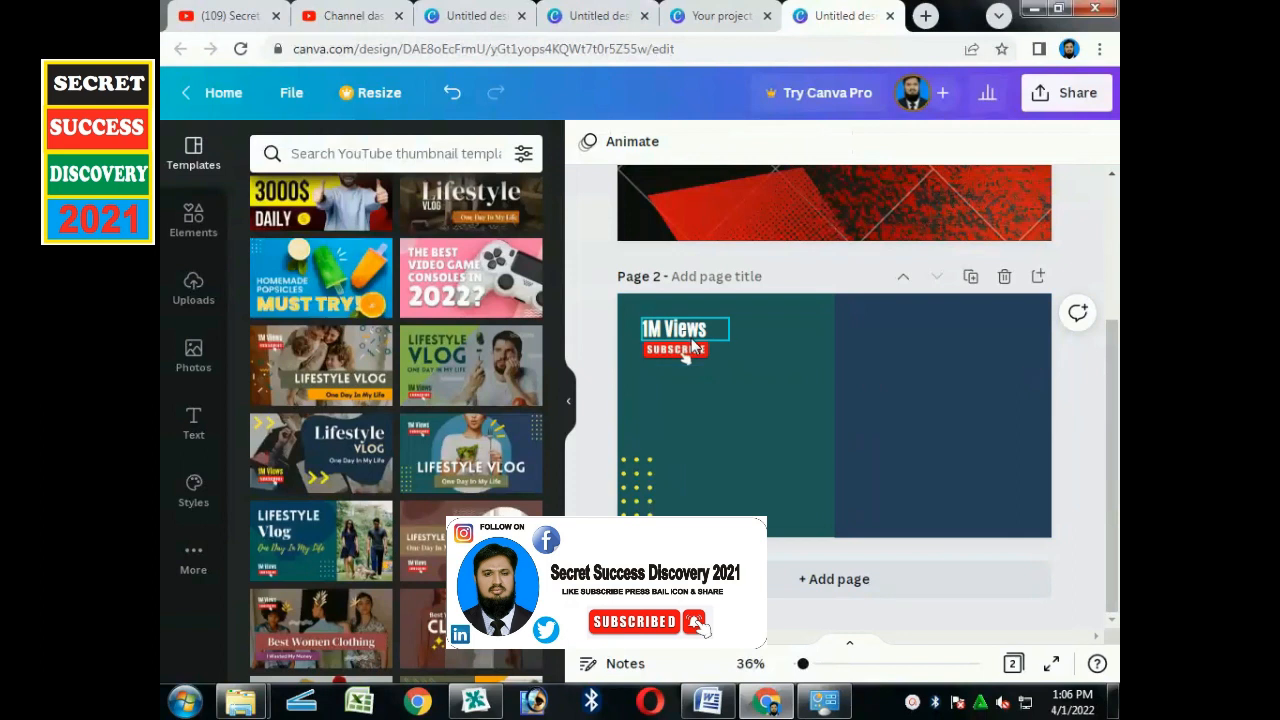
Delete the "1M Views" text, the Subscribe graphic and the lower-left yellow dots from page 2
left_click(690, 340)
key("Delete")
left_click(677, 349)
key("Delete")
left_click(636, 480)
key("Delete")
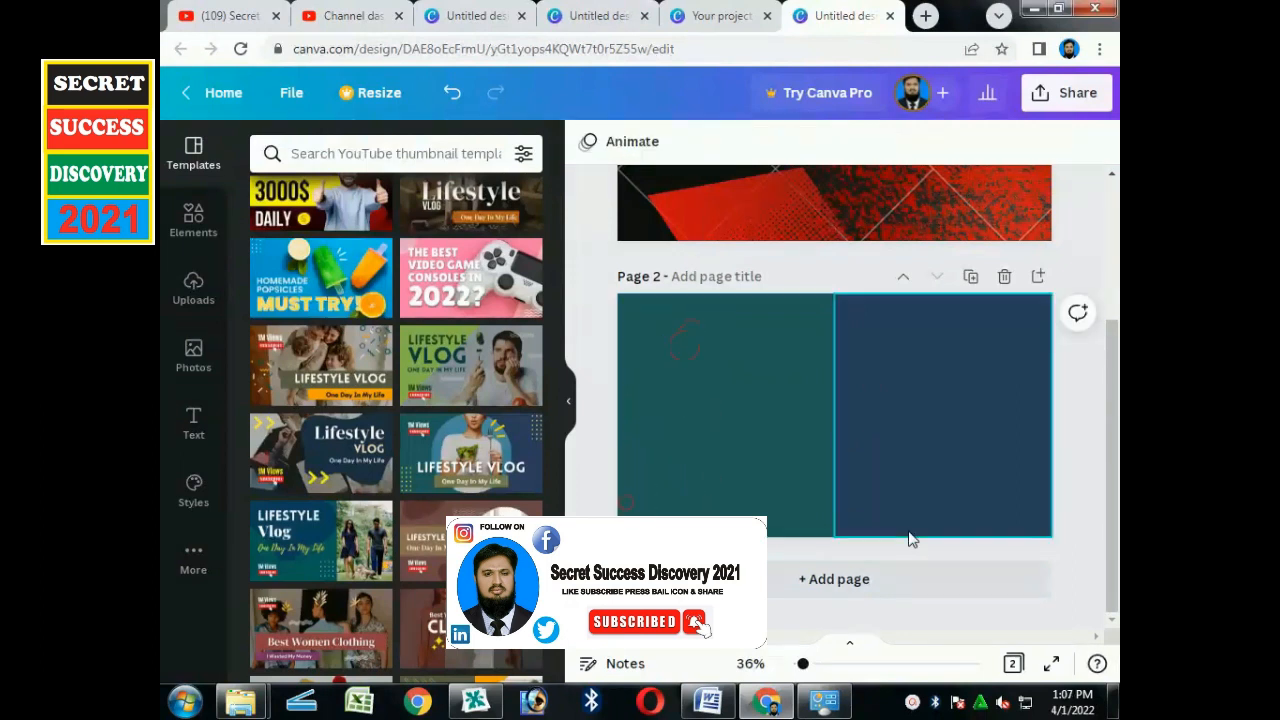
Copy the dark blue rectangle from page 2 and paste it onto page 1
scroll(908, 540, "up", 2)
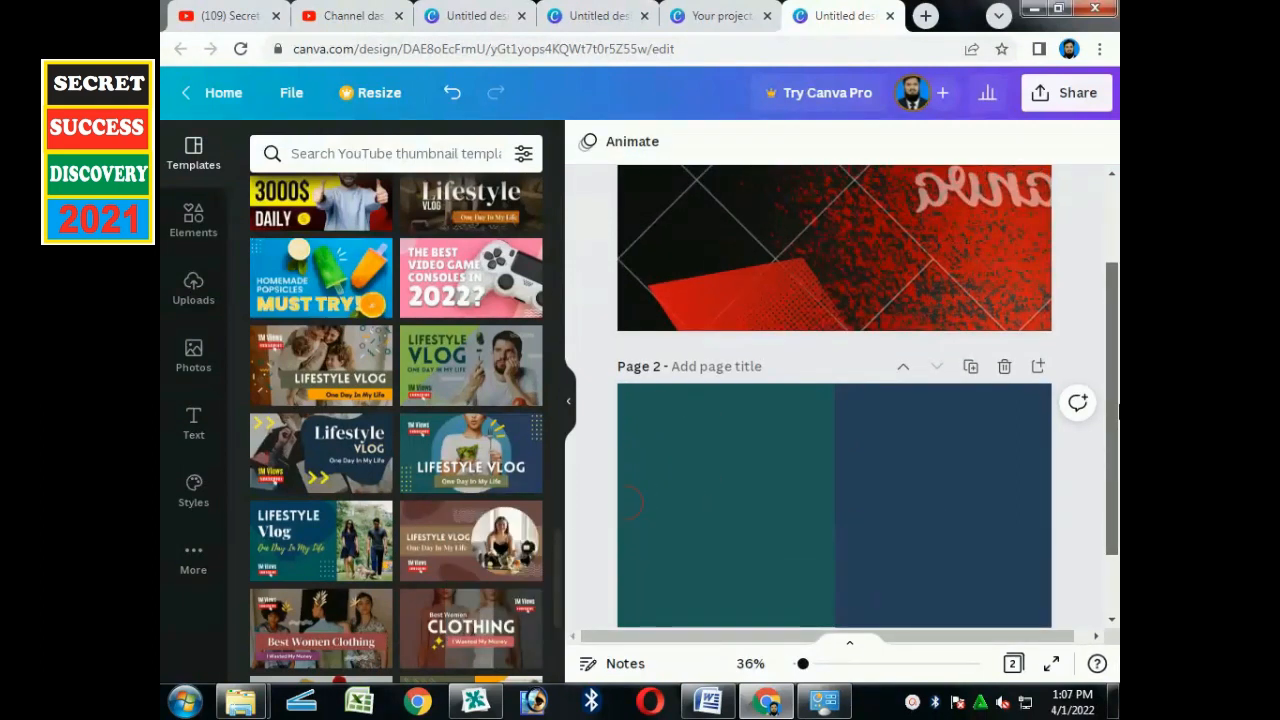
left_click(1011, 519)
right_click(1011, 519)
left_click(869, 426)
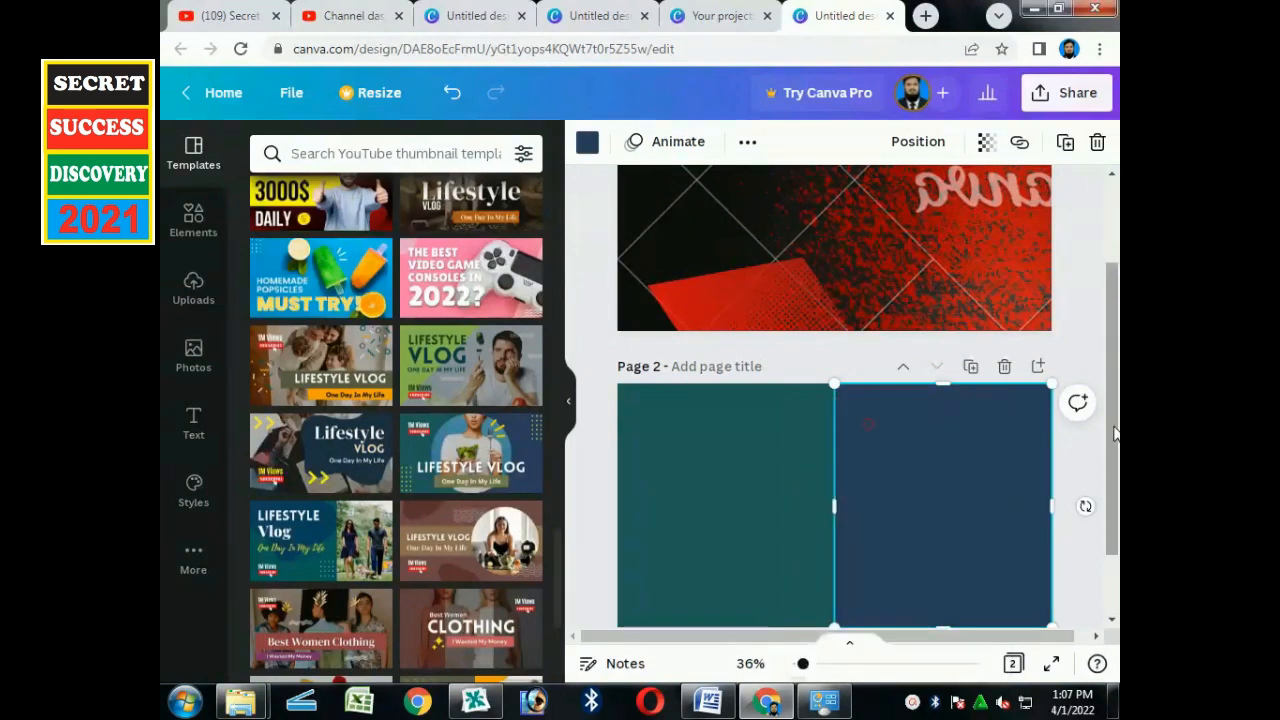
scroll(977, 292, "up", 2)
left_click(819, 294)
right_click(819, 294)
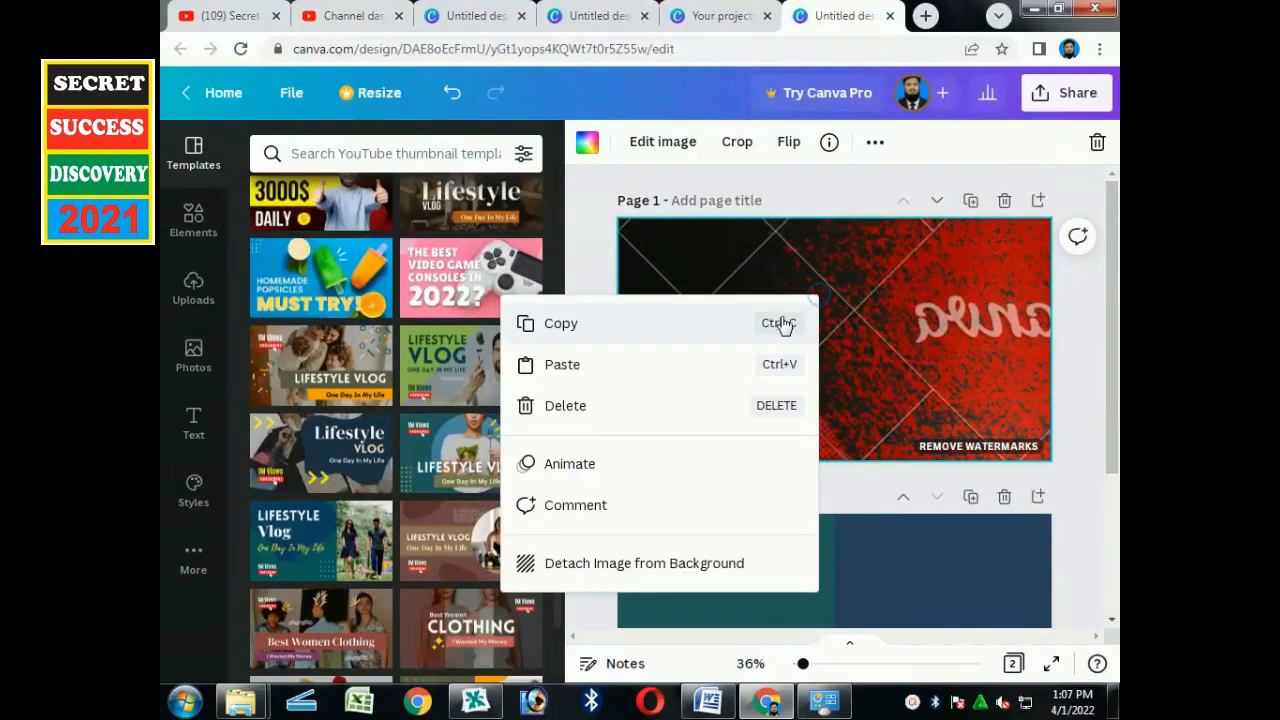
left_click(711, 365)
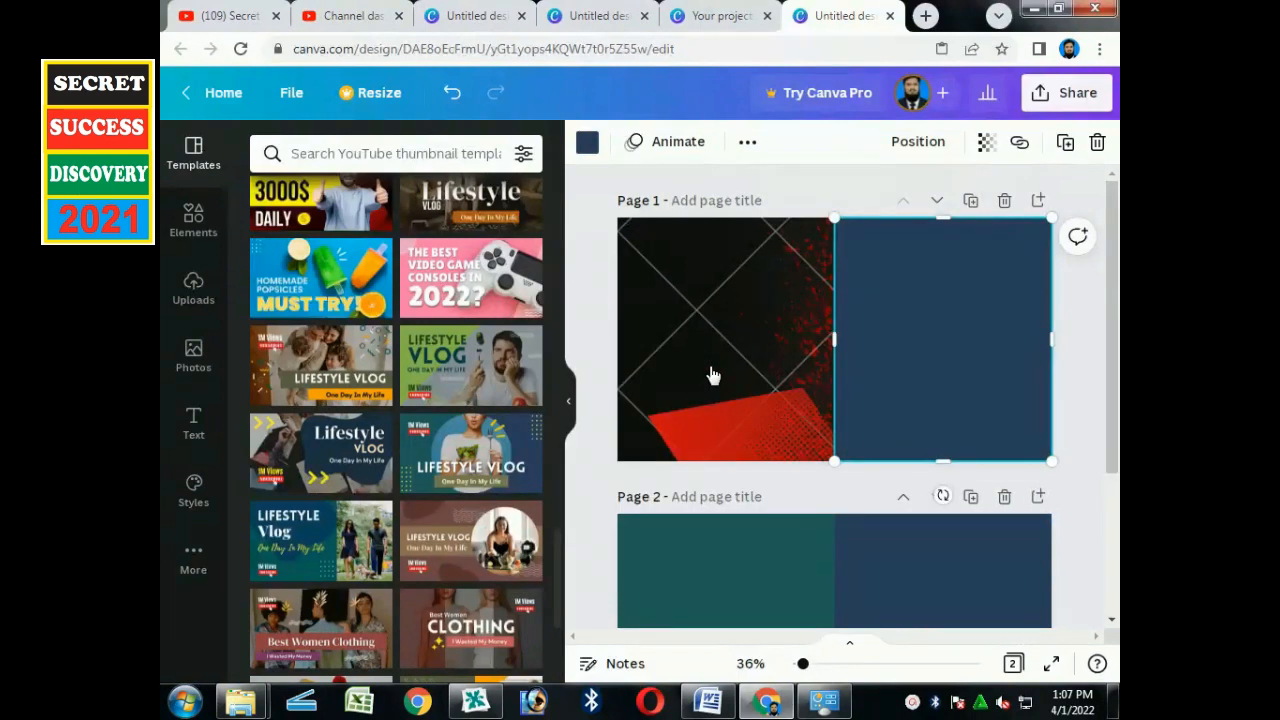
Reshape the blue rectangle into a horizontal band at mid-height on page 1, running from the left edge across about two thirds of the width
left_click_drag(988, 366, 916, 361)
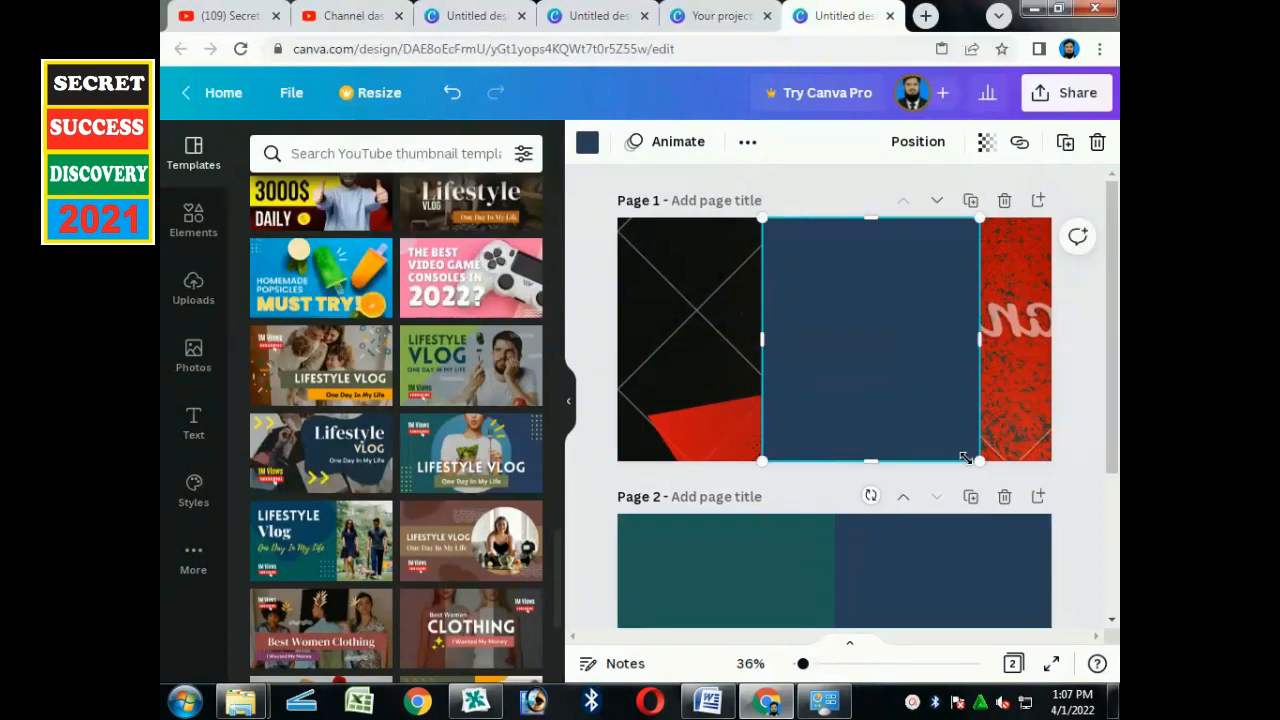
left_click_drag(871, 461, 766, 257)
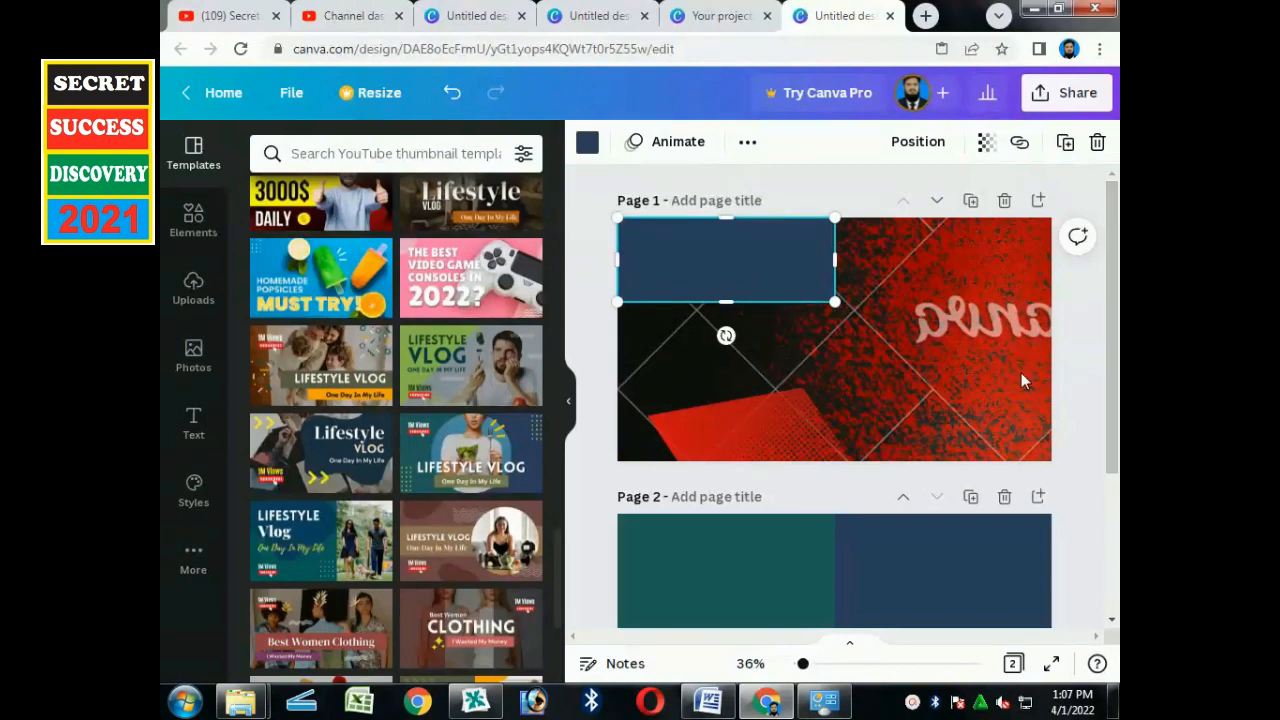
left_click_drag(726, 297, 906, 329)
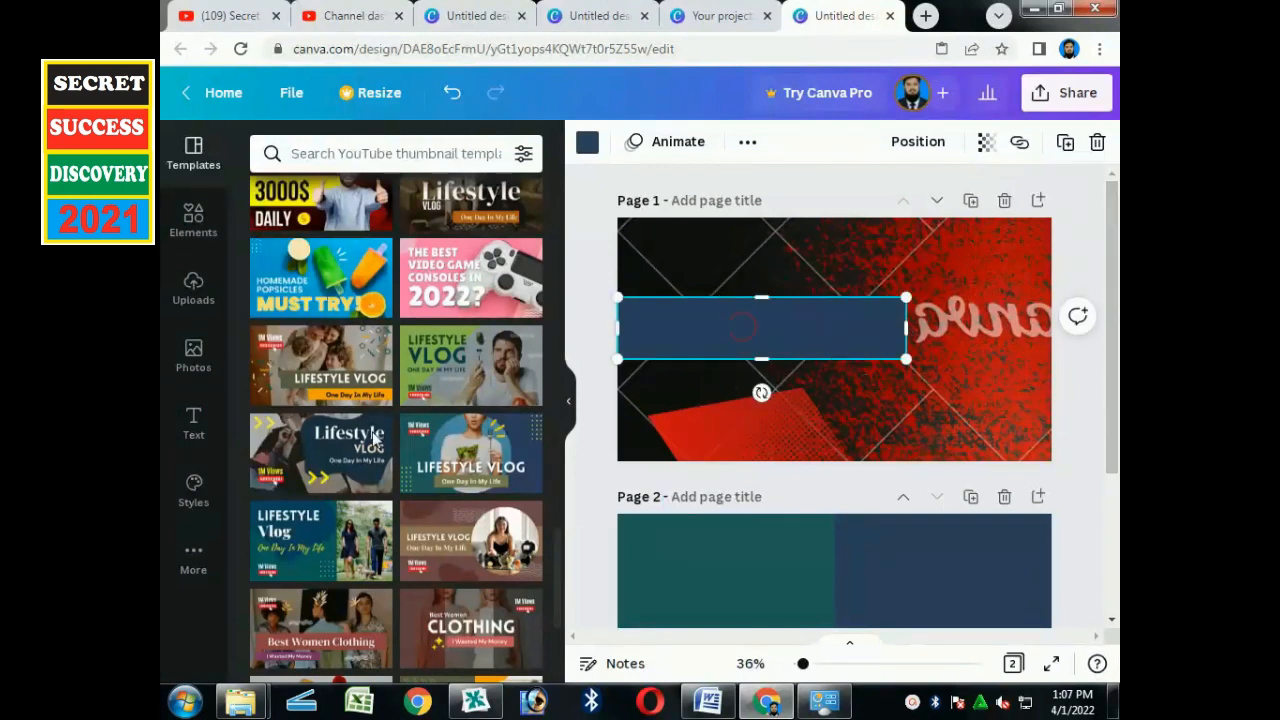
Add the recently used "HUGE SALE" text combination to page 1
left_click(193, 422)
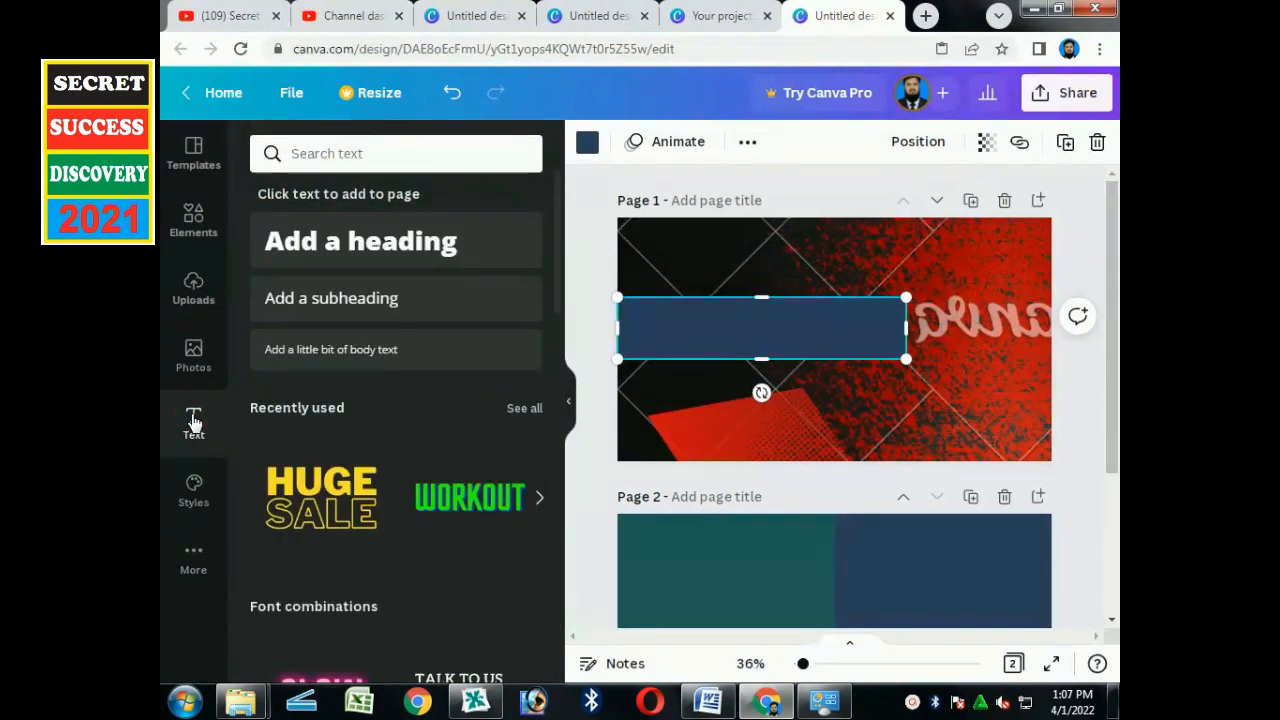
left_click(1111, 421)
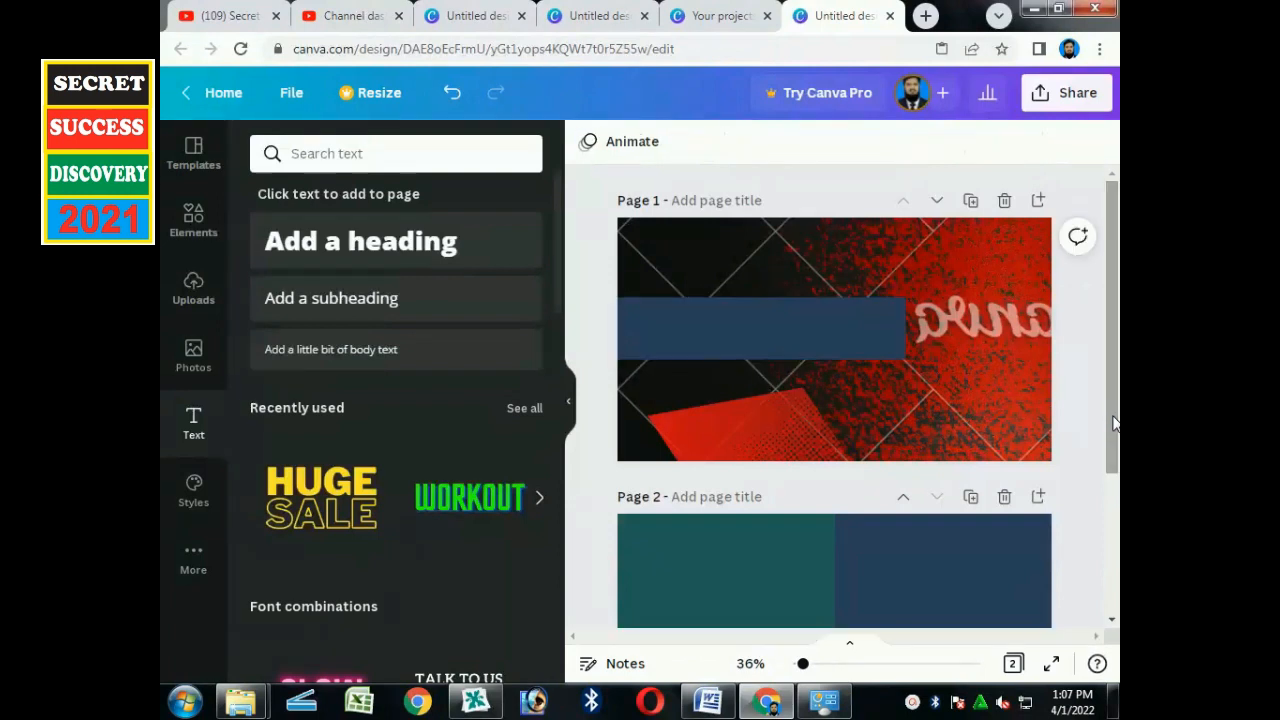
left_click(338, 481)
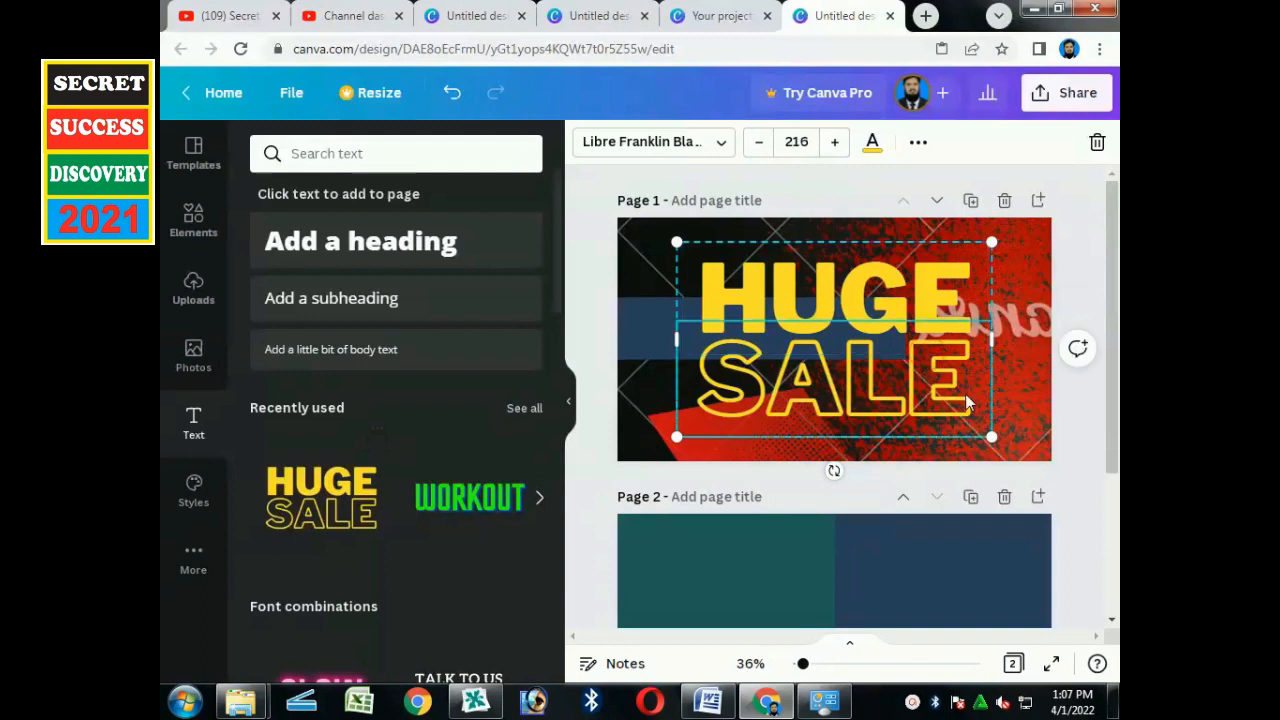
Remove the outlined "SALE" line, replace "HUGE" with "HOW TO", and select all of the new text
left_click_drag(963, 388, 688, 368)
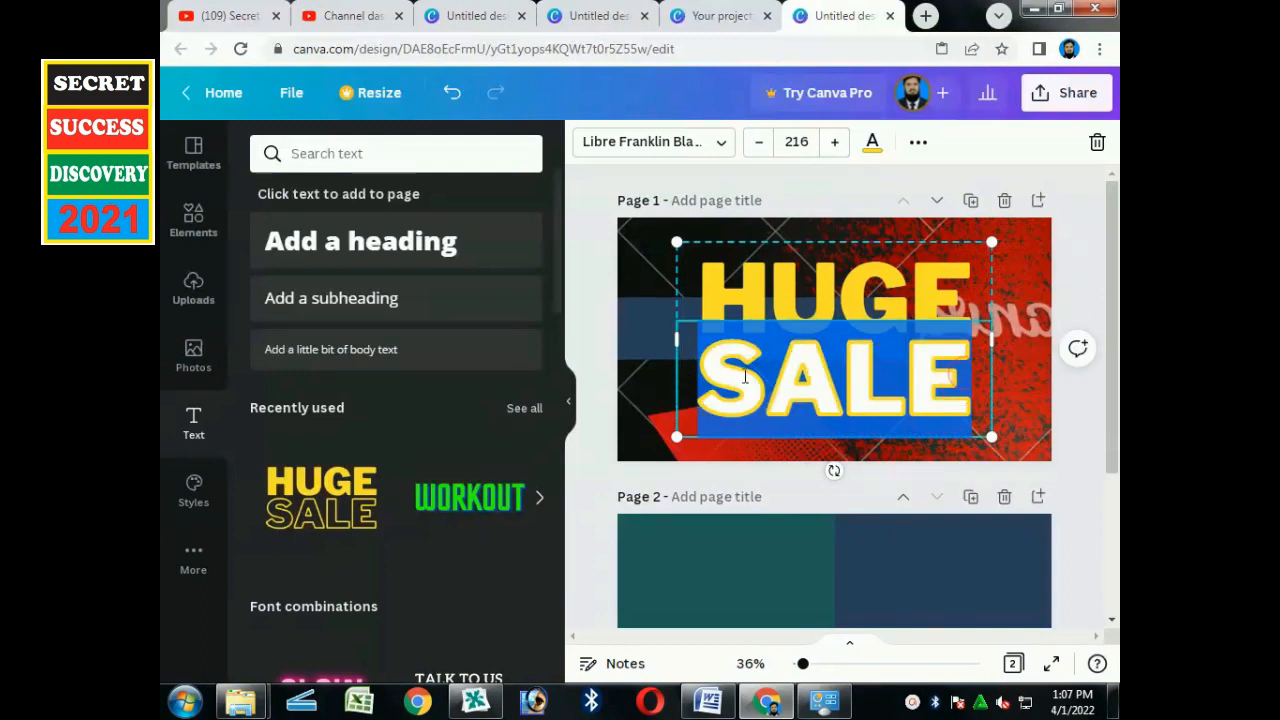
key("BackSpace")
key("BackSpace")
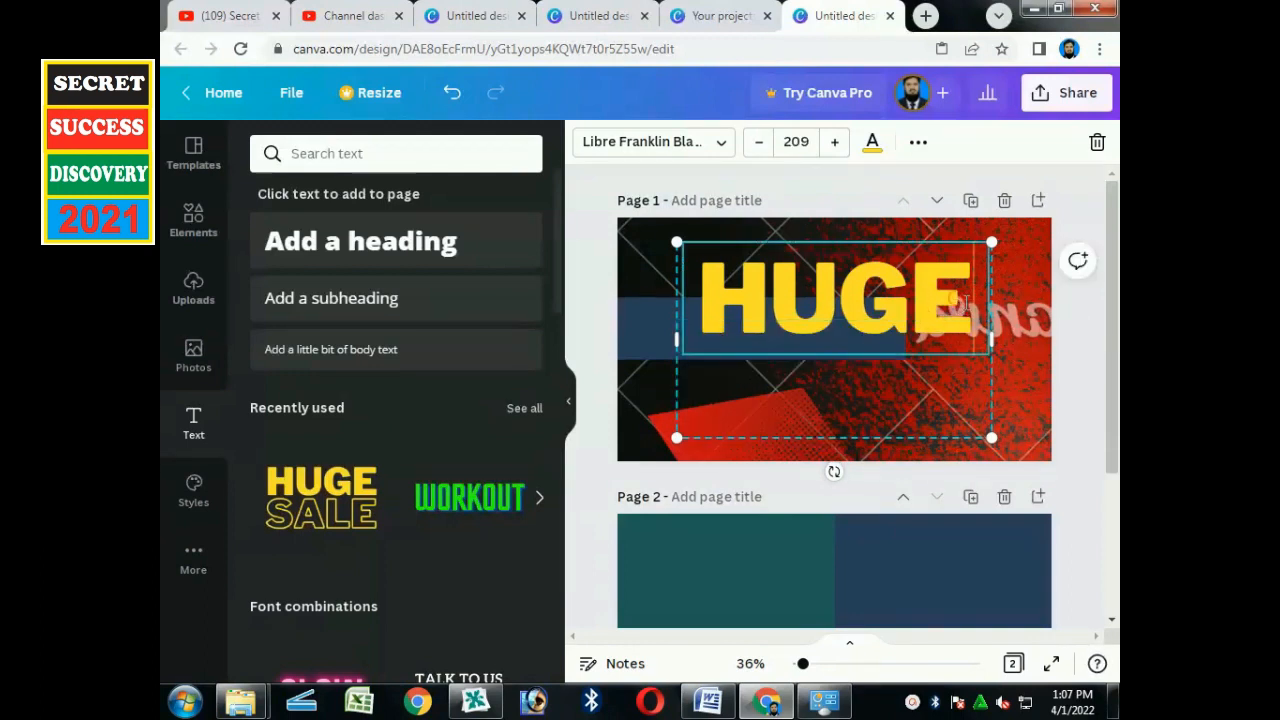
double_click(962, 318)
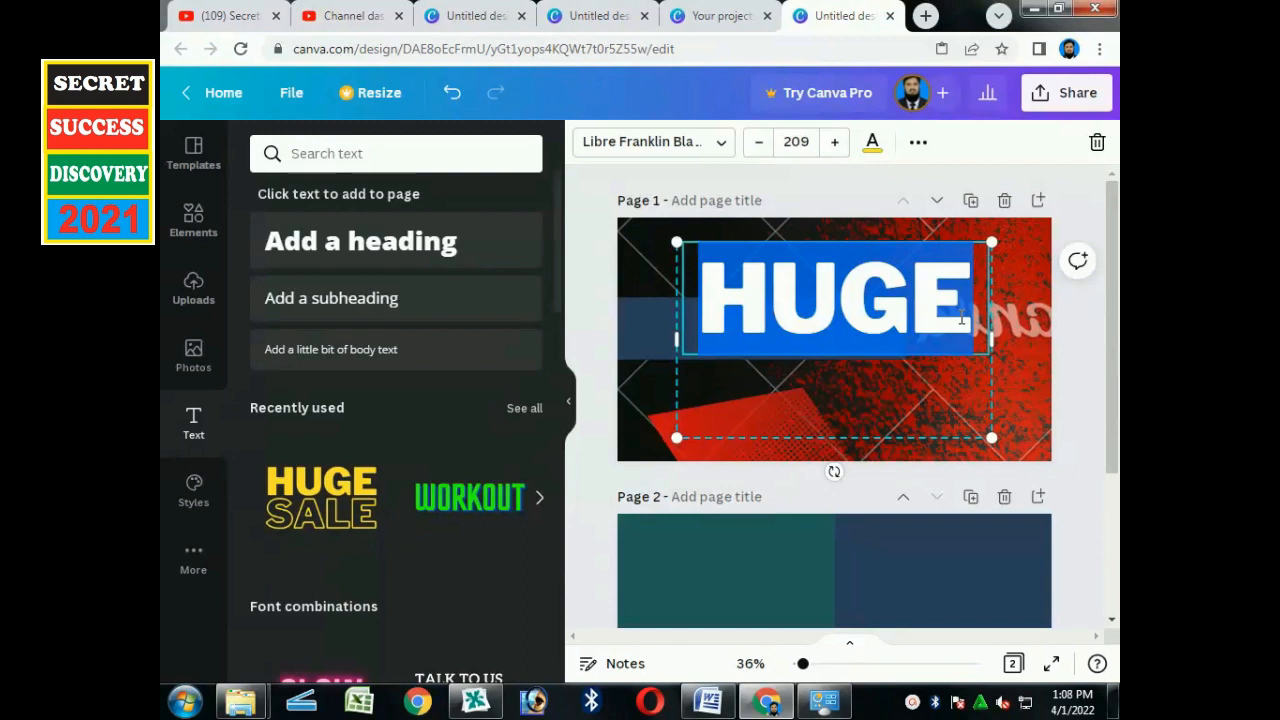
type("HOW TO")
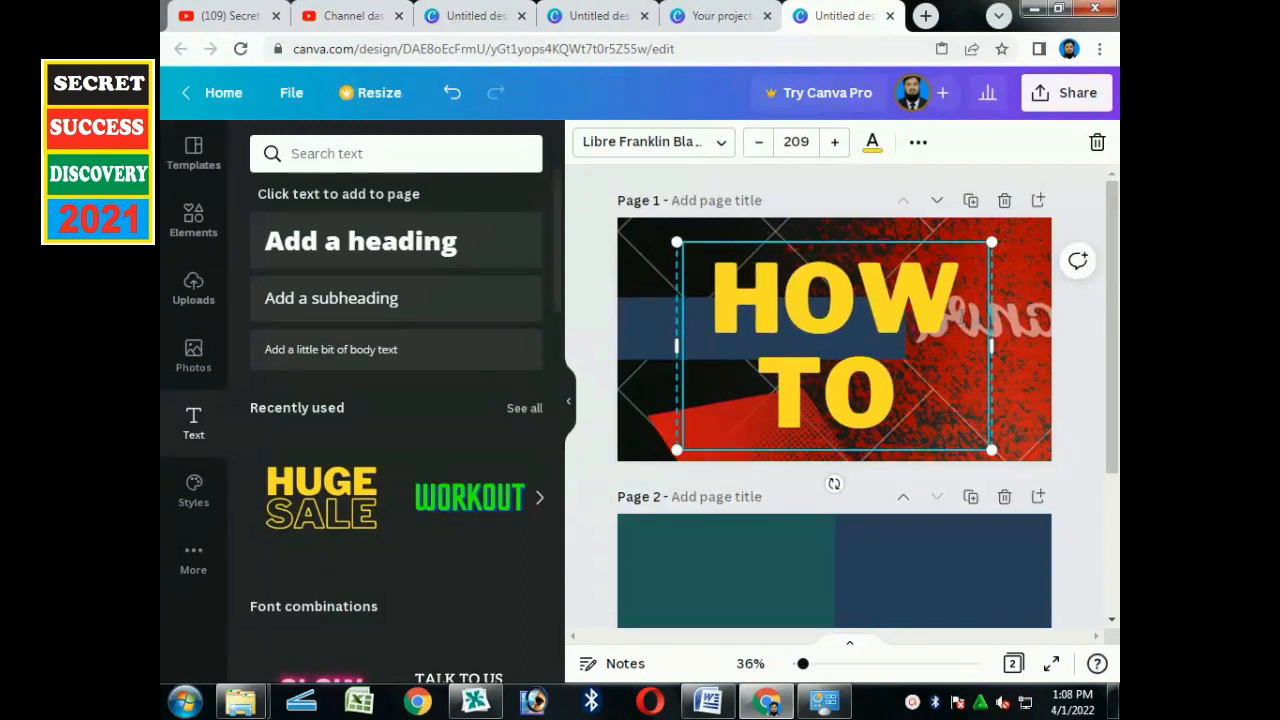
key("ctrl+a")
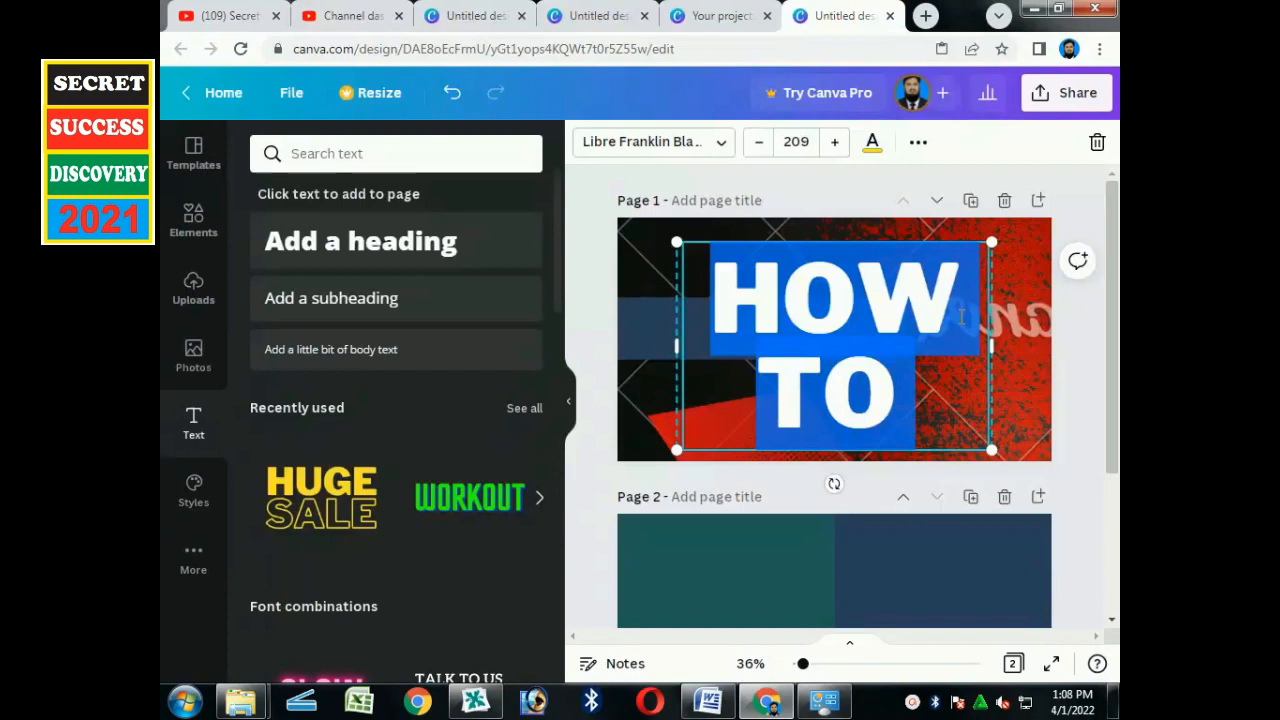
Switch to Bluetooth File Transfer, receive the image IMG-20220401-WA0011.jpg from the TECNO POP 5, and return to the design
left_click(591, 701)
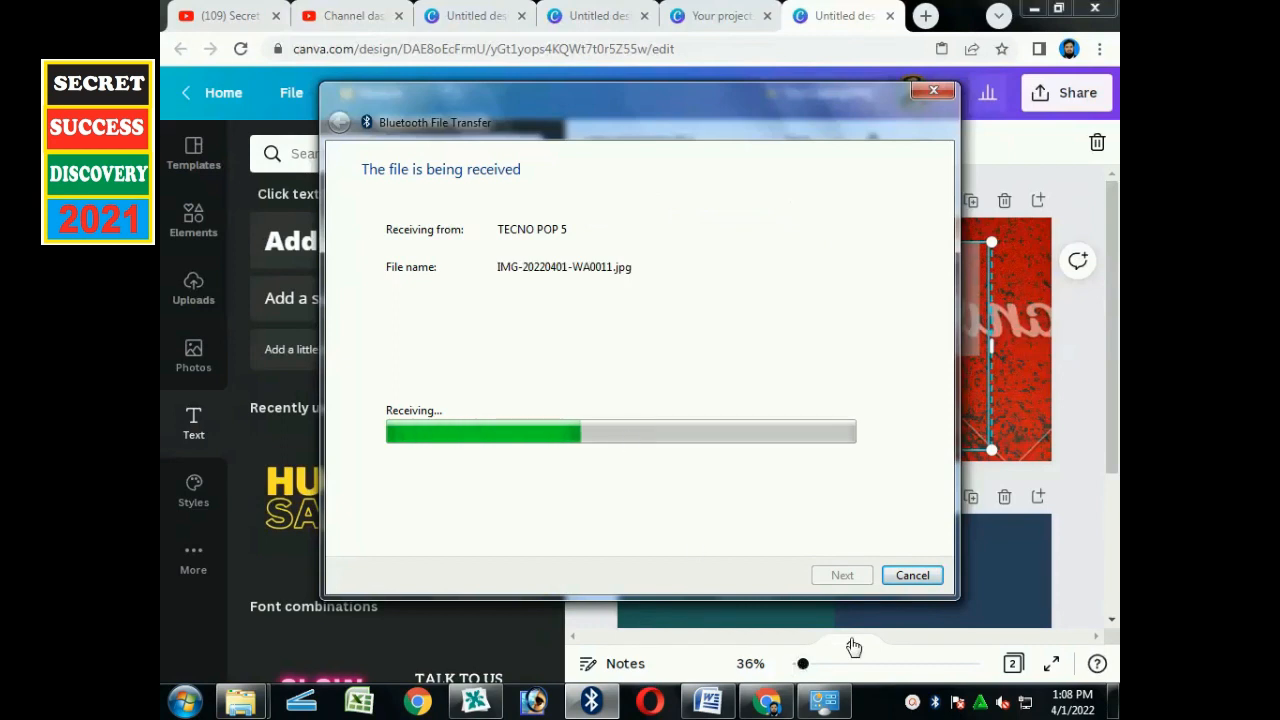
left_click(848, 576)
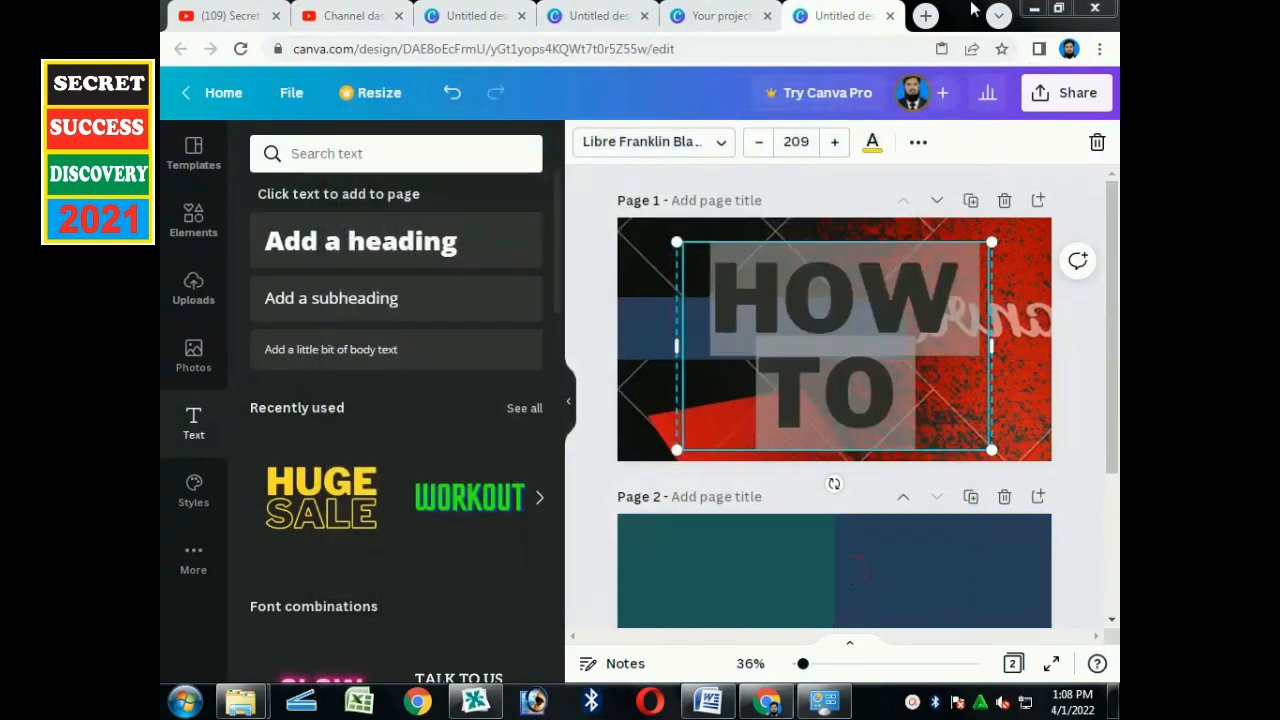
Dismiss the network location prompt on the desktop and return to the untitled thumbnail design
left_click(1030, 8)
left_click(889, 108)
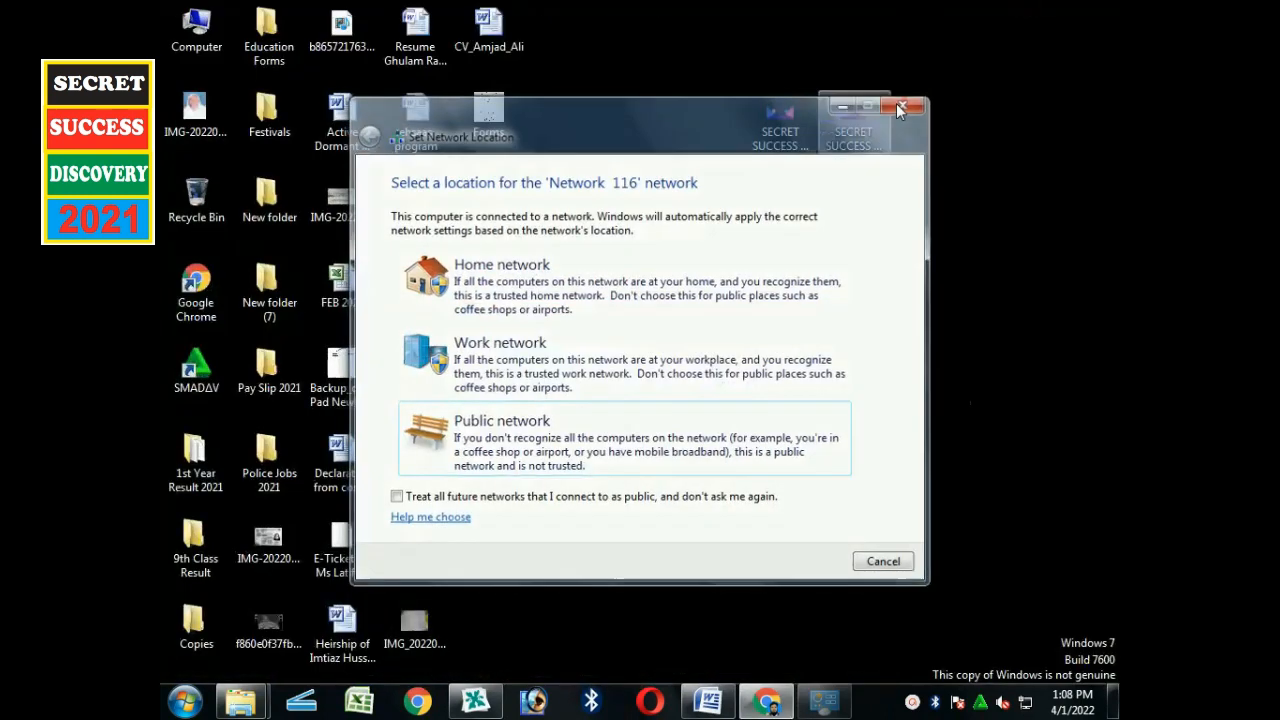
right_click(506, 191)
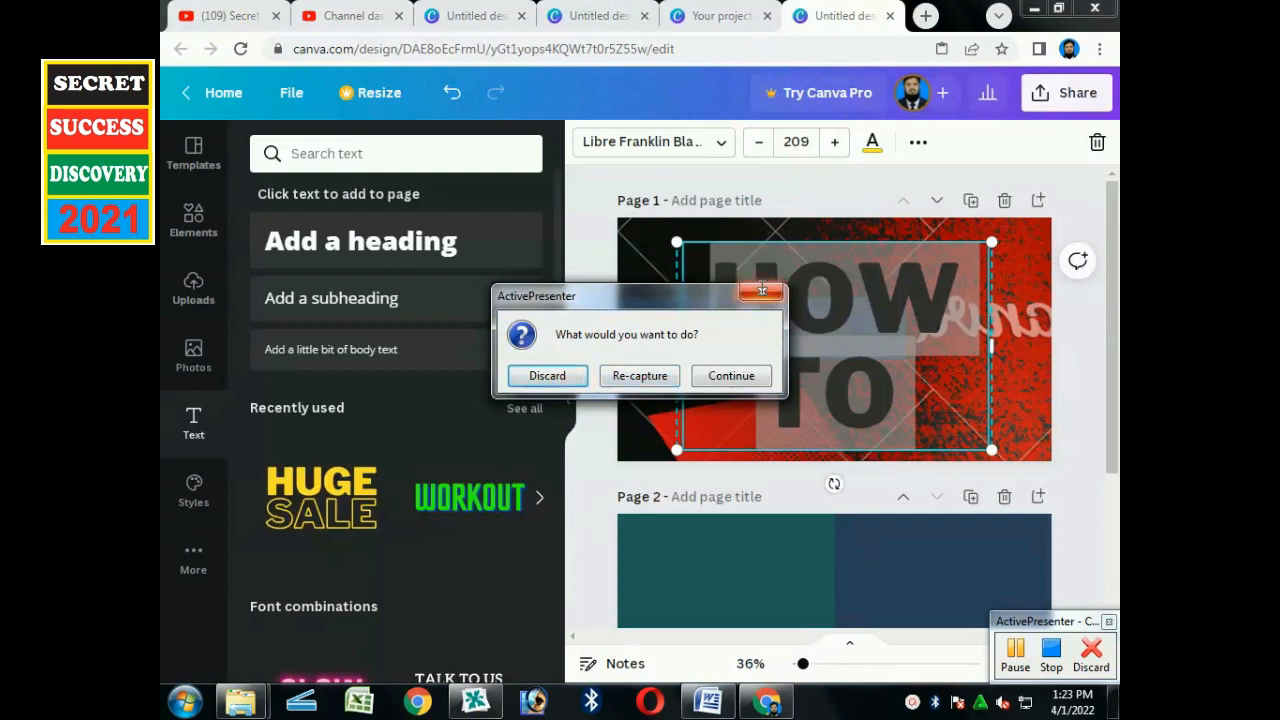
left_click(762, 289)
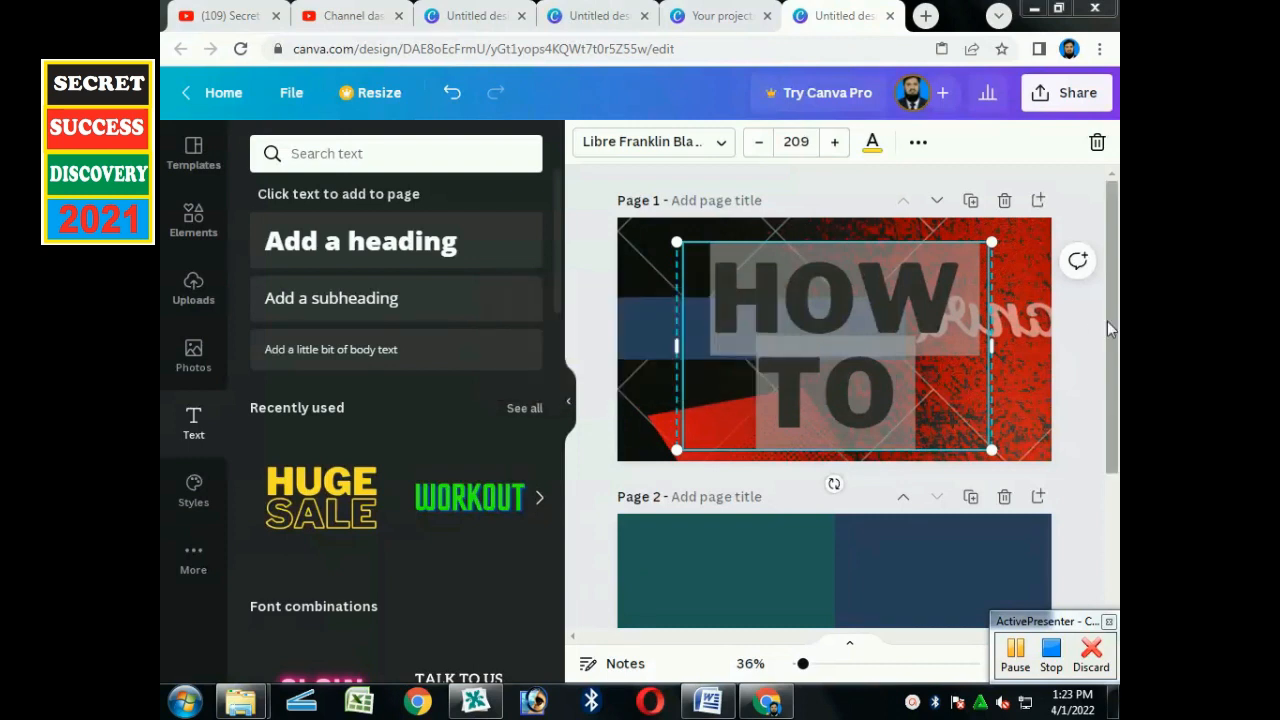
left_click(730, 16)
left_click(850, 16)
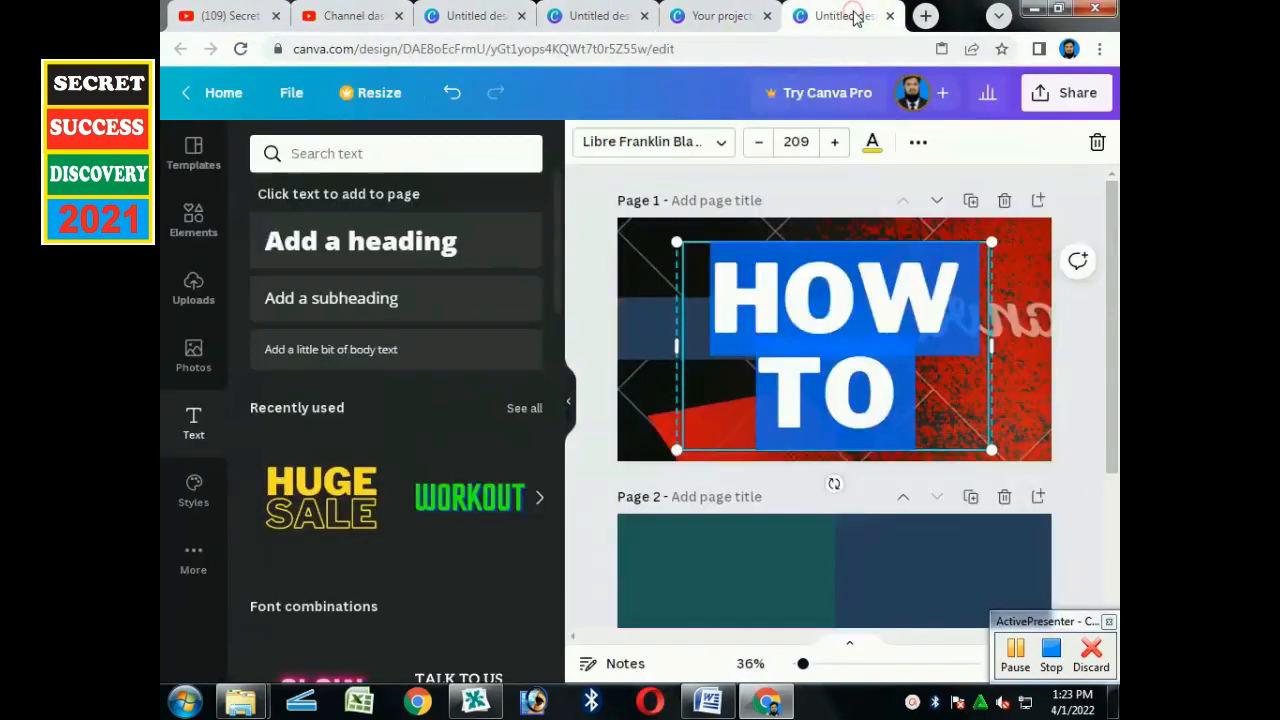
Set the font size of the "HOW TO" text to 80
left_click(834, 143)
left_click(800, 141)
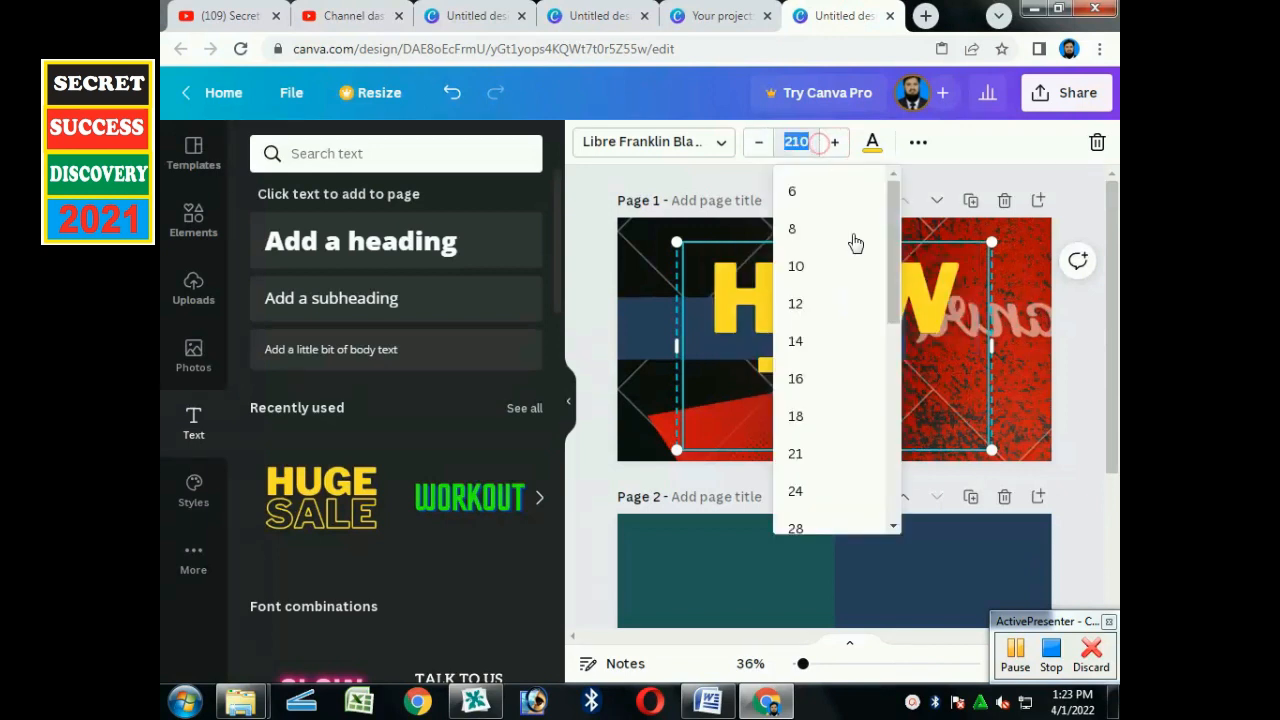
left_click_drag(891, 287, 886, 442)
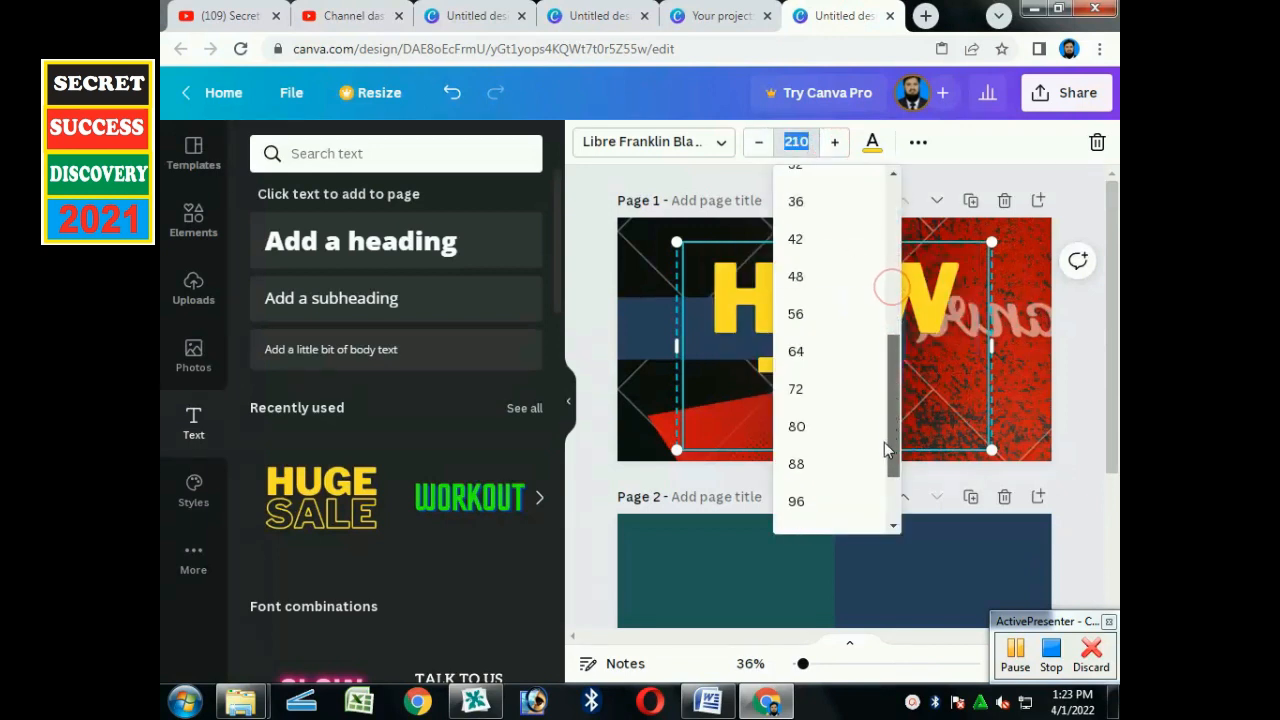
left_click(808, 428)
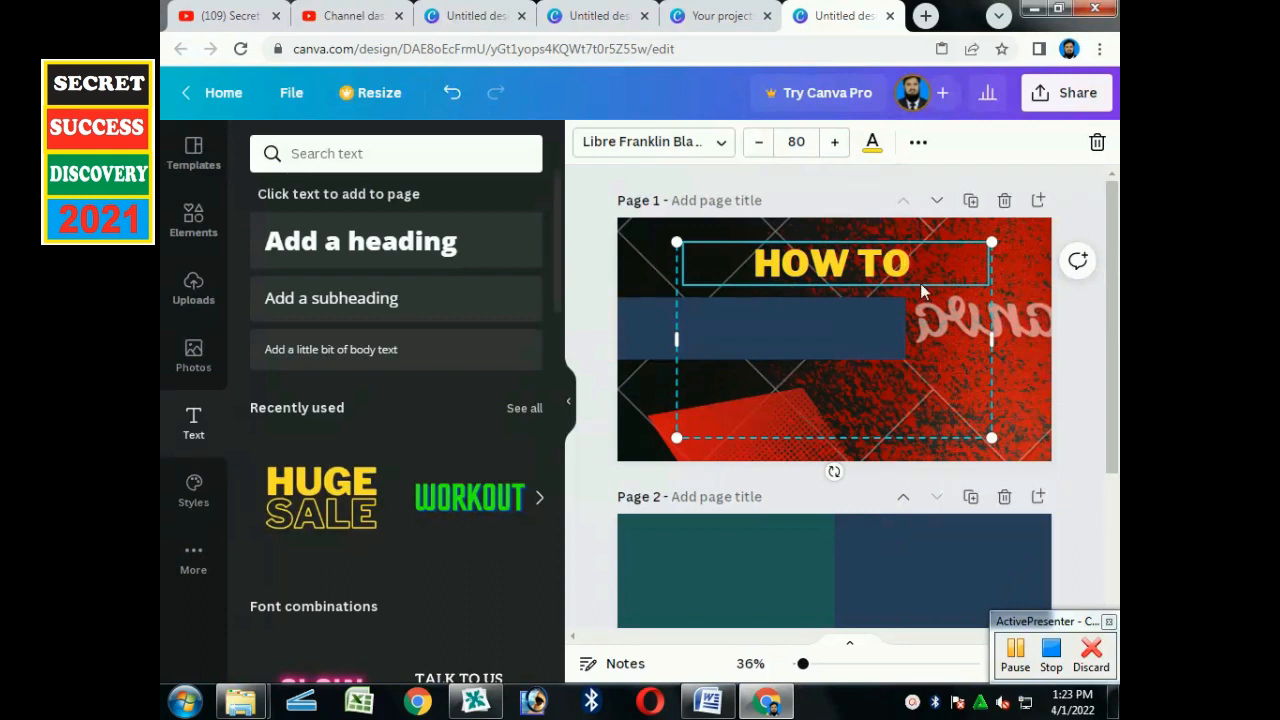
Extend the heading text to read "HOW TO CREATE YOUTUBE THUMBNAIL"
type("CR")
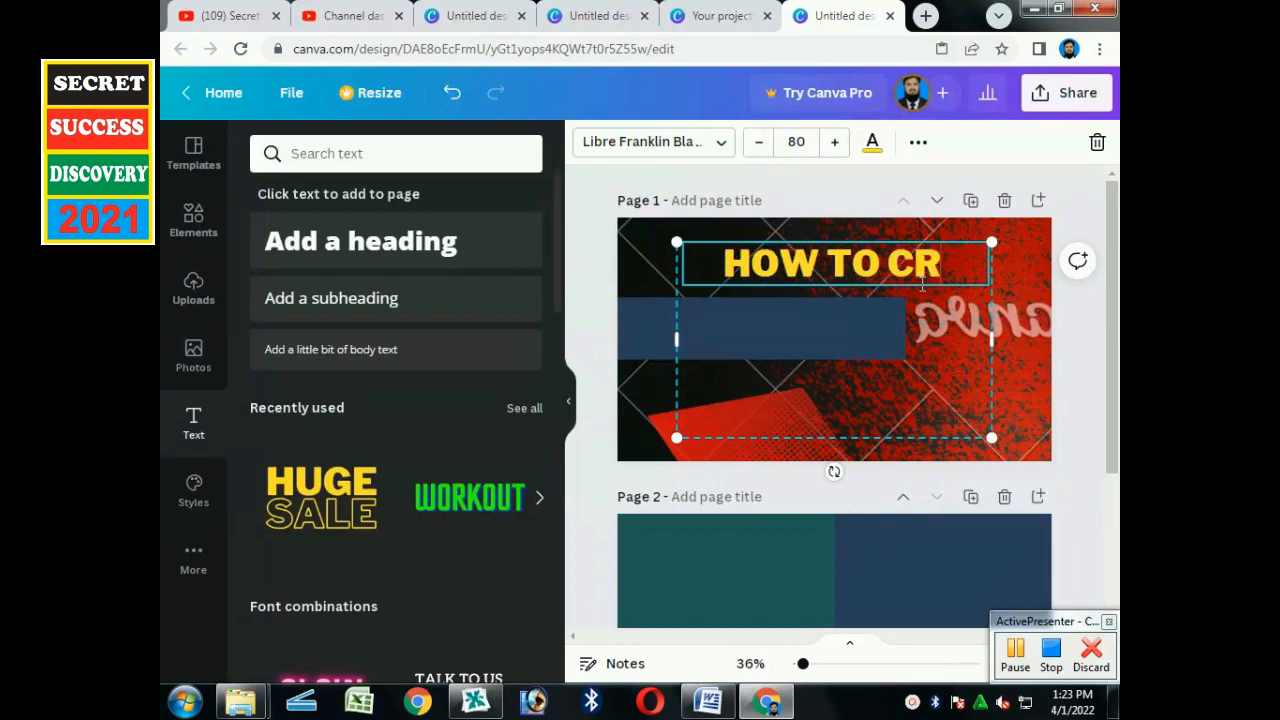
type("EATE YOUT")
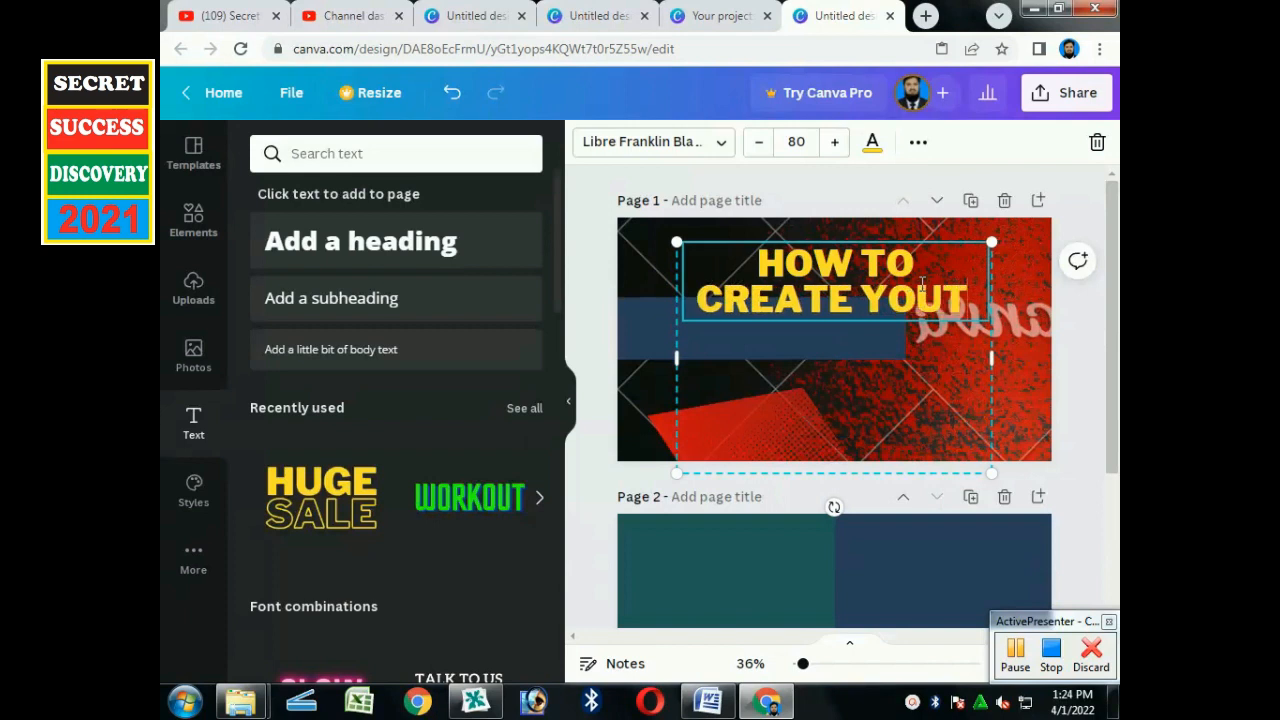
type("UBE THUM")
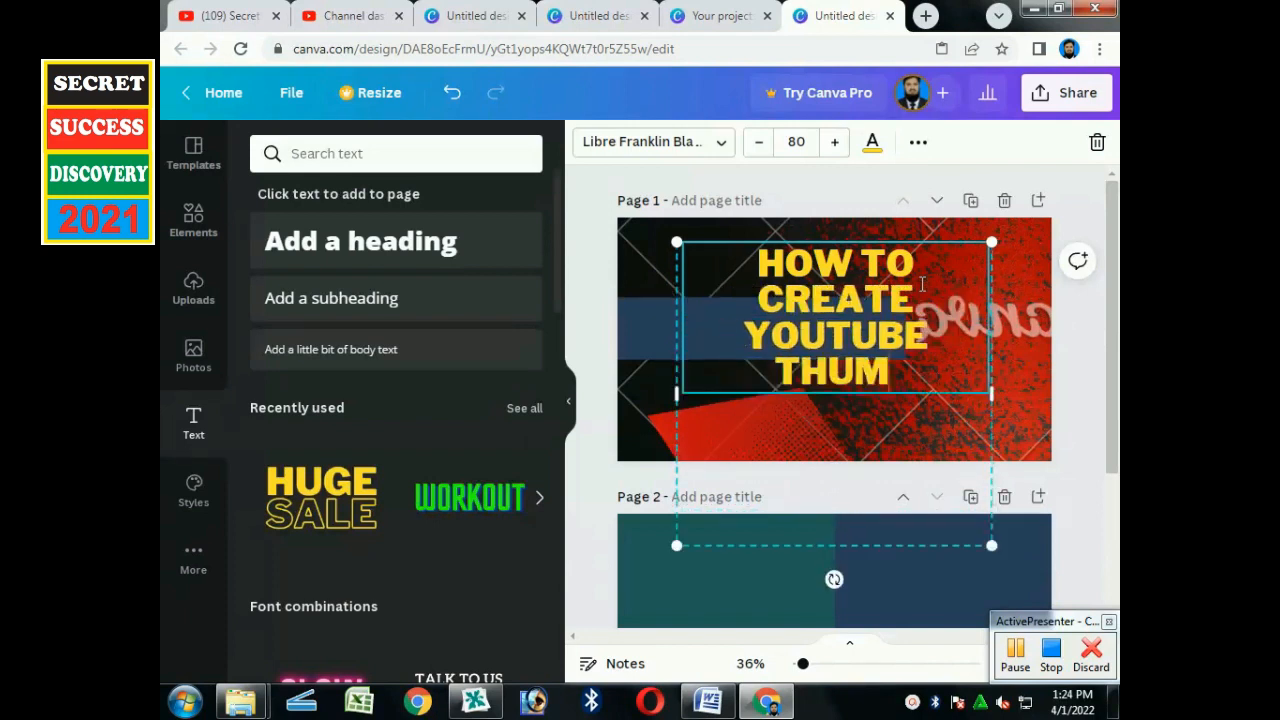
type("BNAIL")
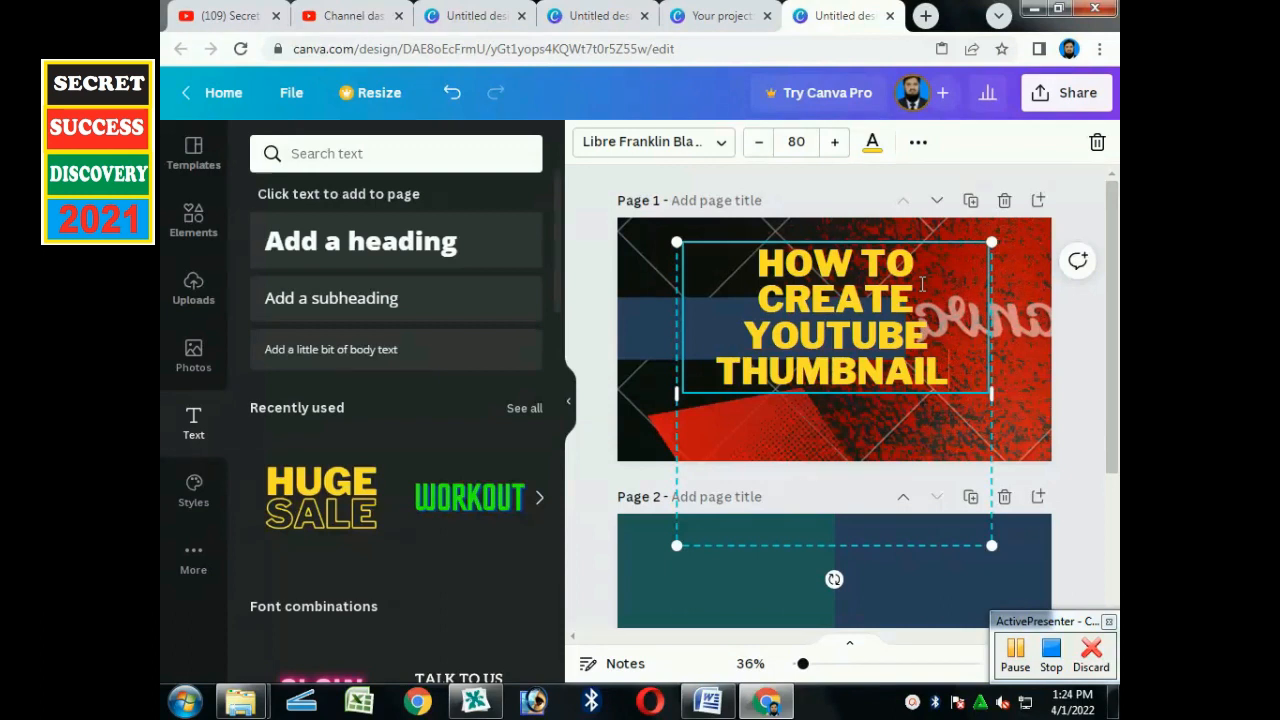
Set the whole heading to font size 49 and place it over the blue band on page 1
key("ctrl+a")
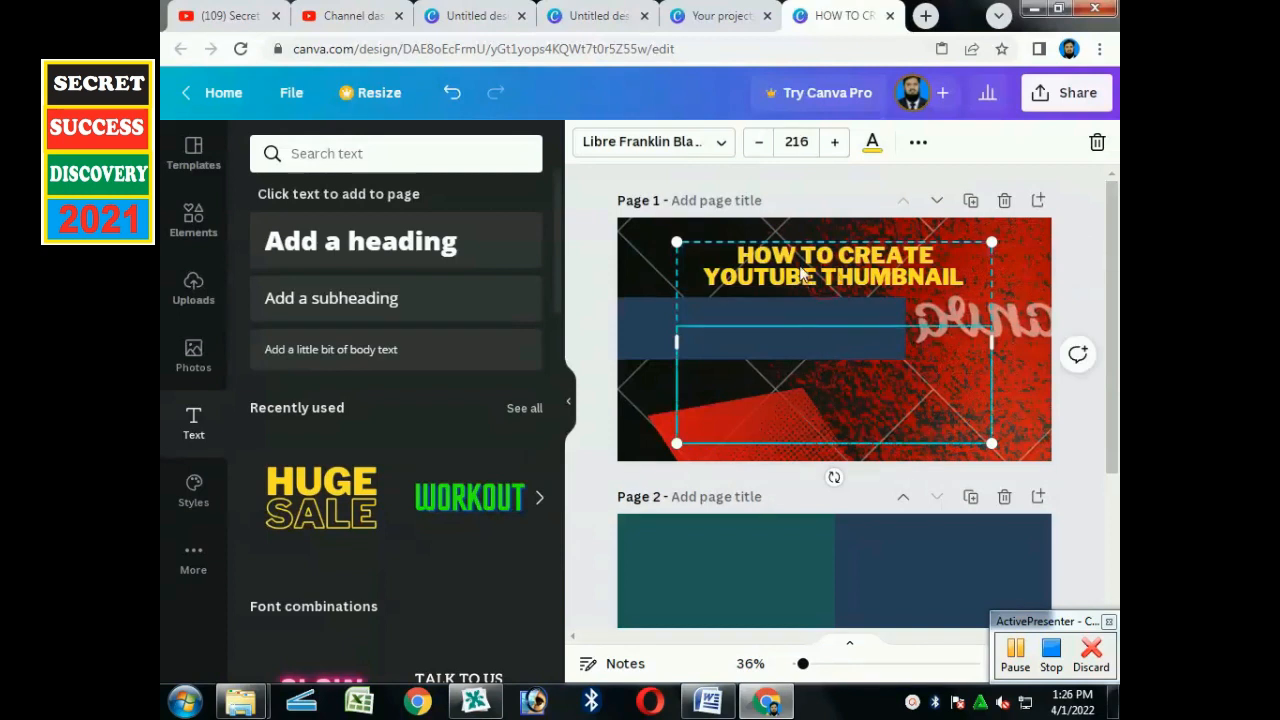
left_click_drag(812, 254, 743, 308)
left_click(585, 224)
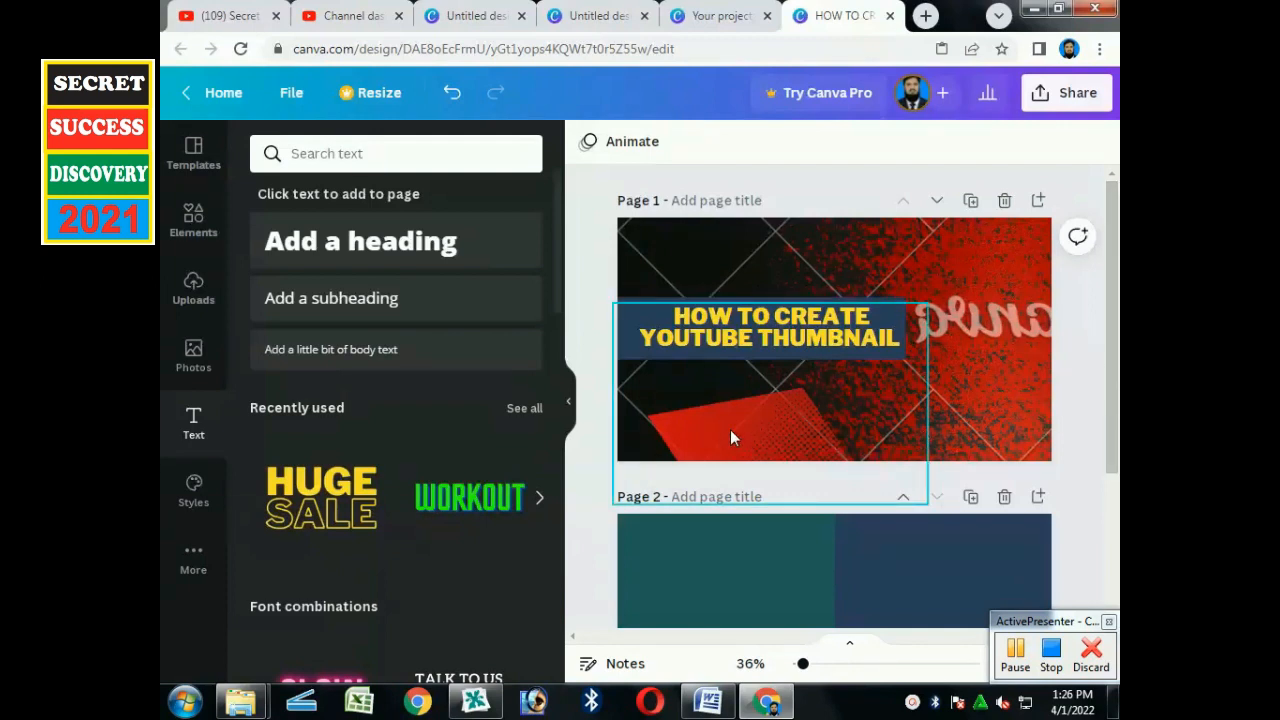
Add the uploaded image of the red YouTube logo on a purple background to page 1
left_click_drag(1115, 388, 1115, 399)
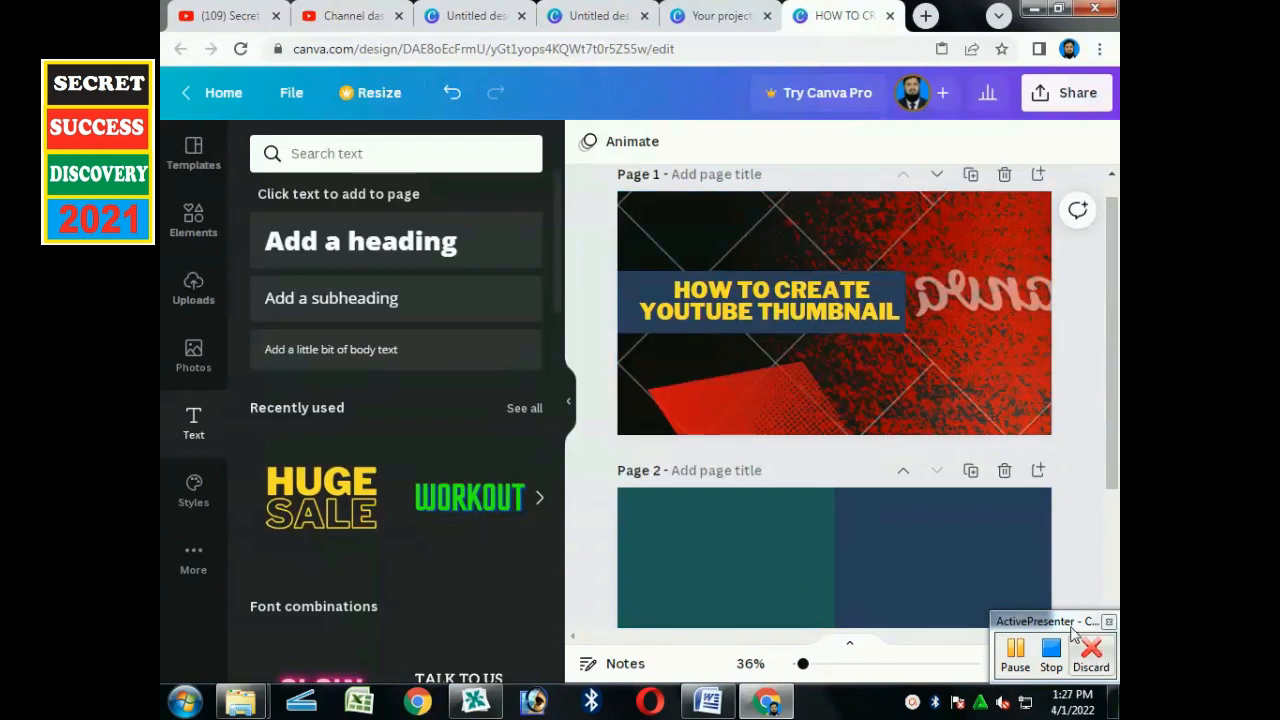
left_click_drag(1115, 316, 1117, 318)
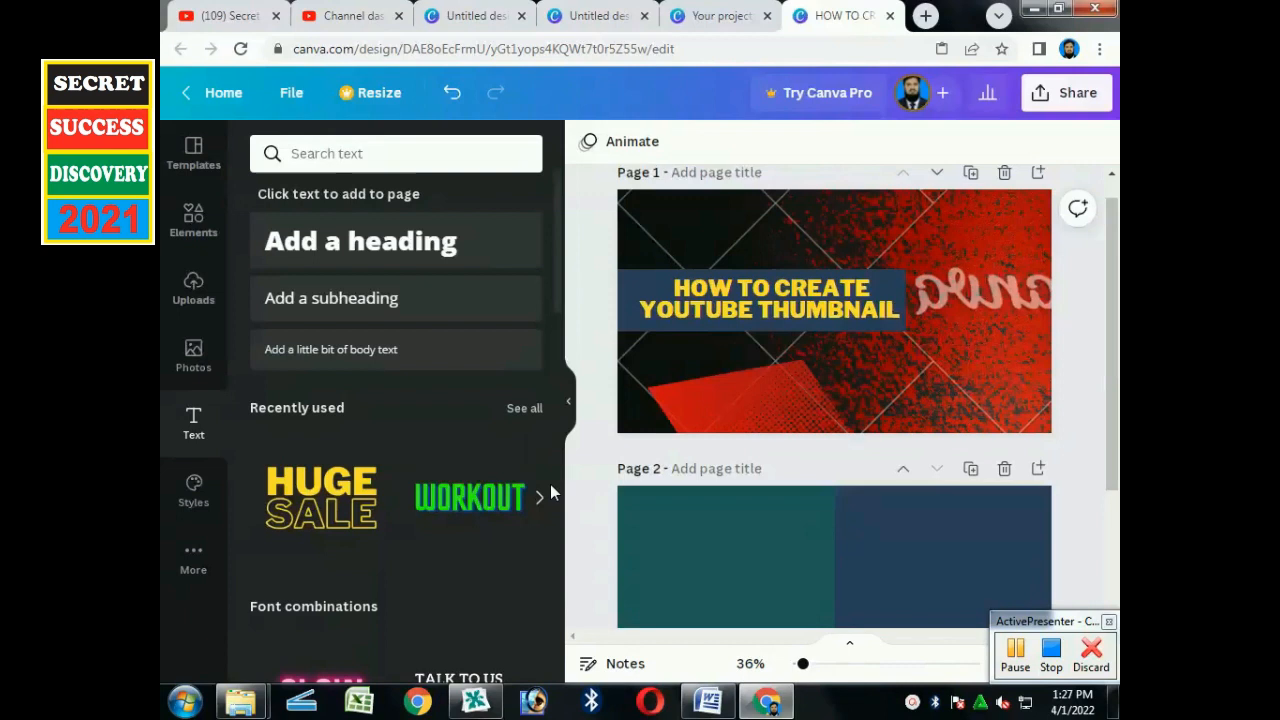
left_click(193, 287)
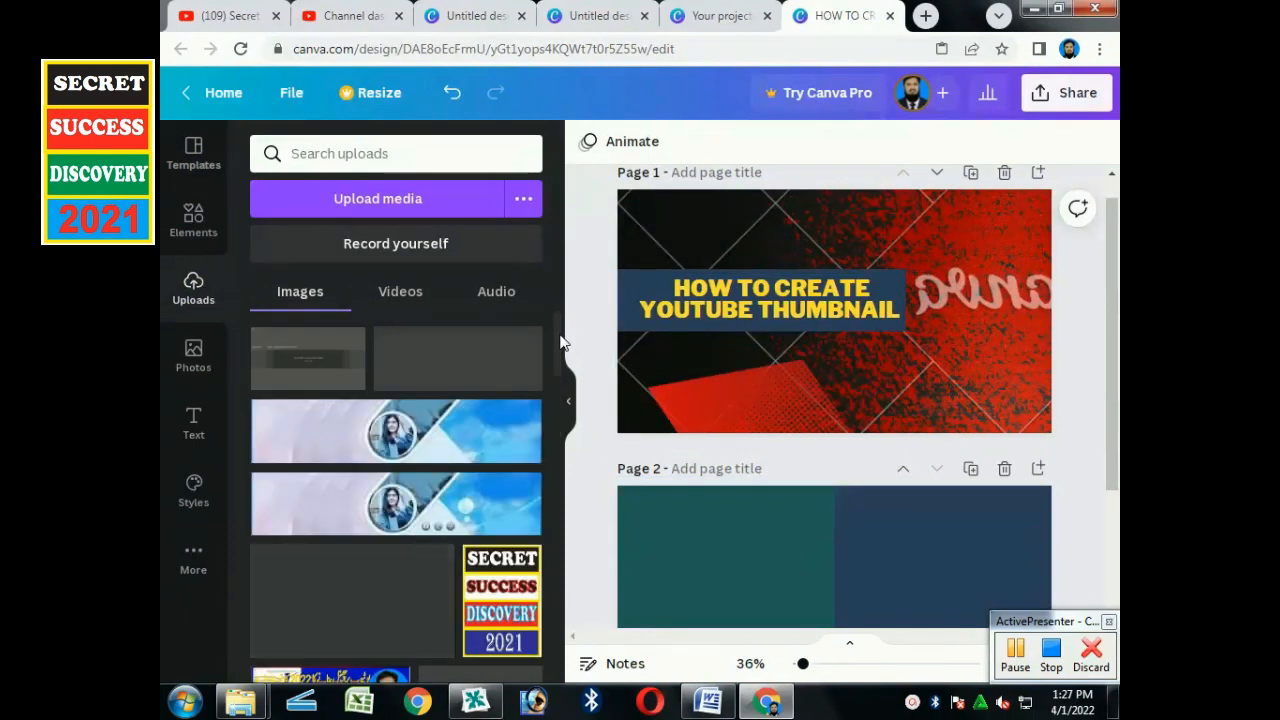
left_click_drag(560, 345, 560, 394)
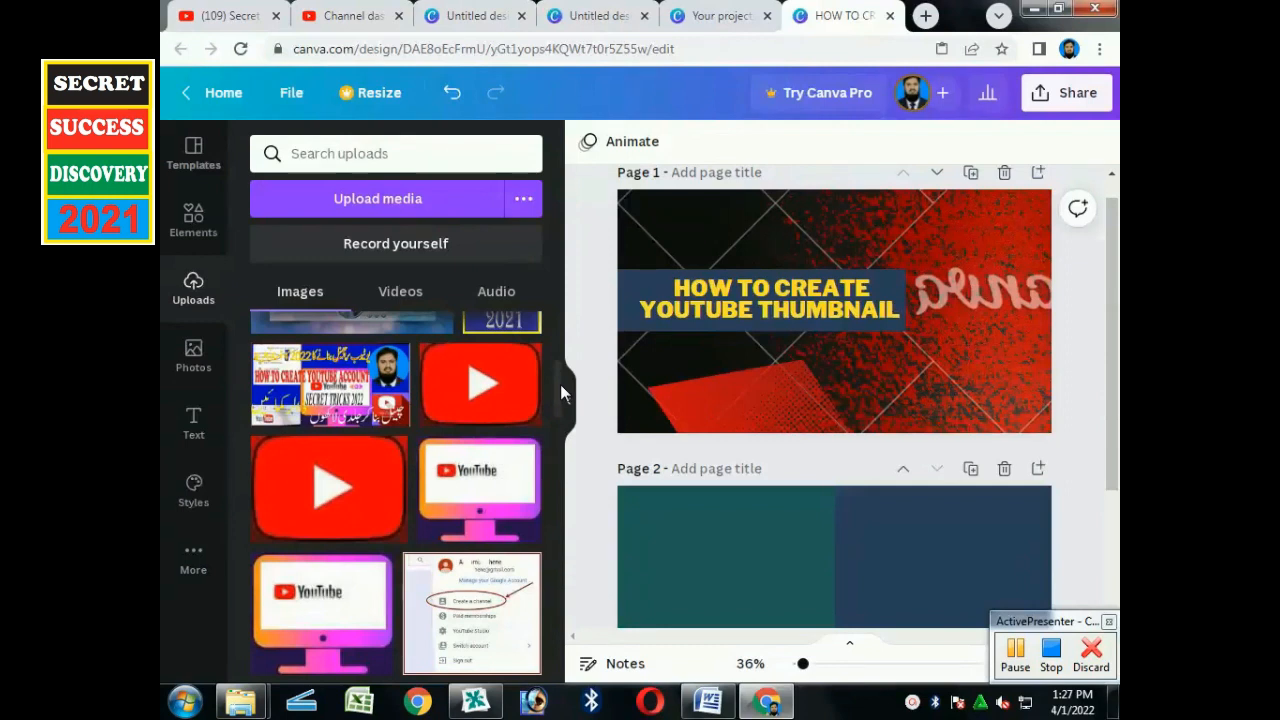
left_click_drag(560, 384, 558, 446)
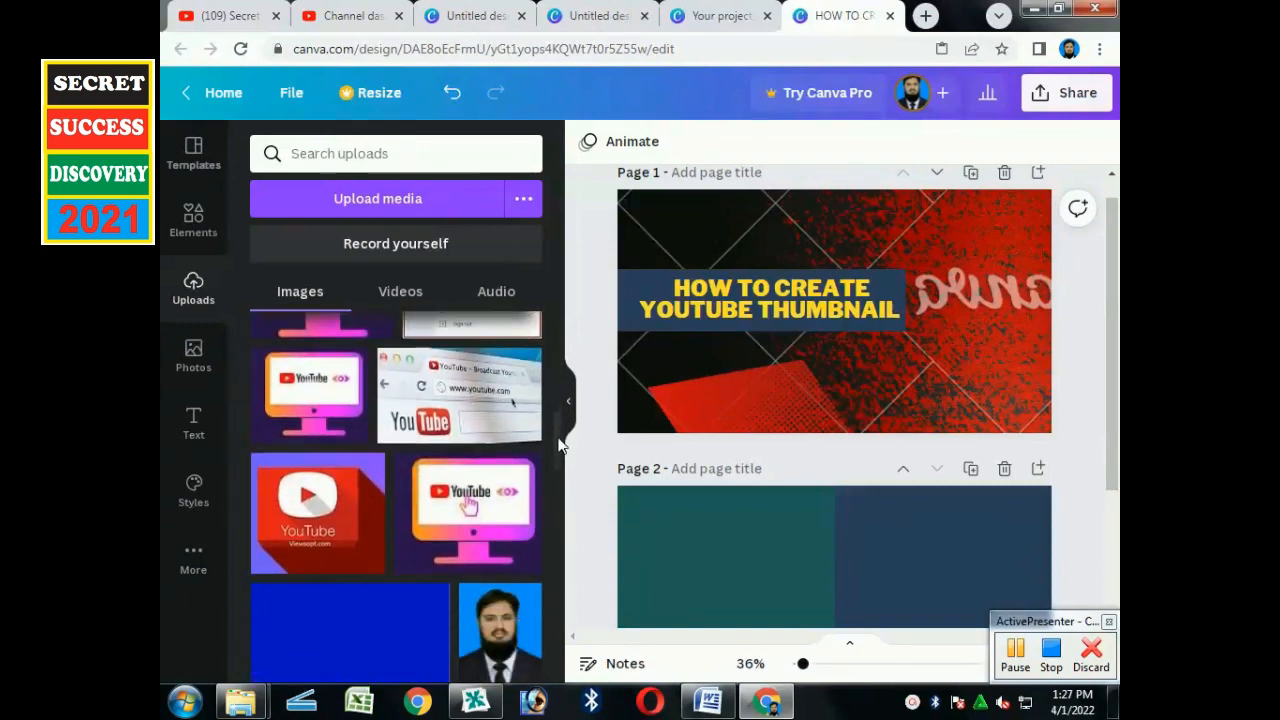
left_click(312, 543)
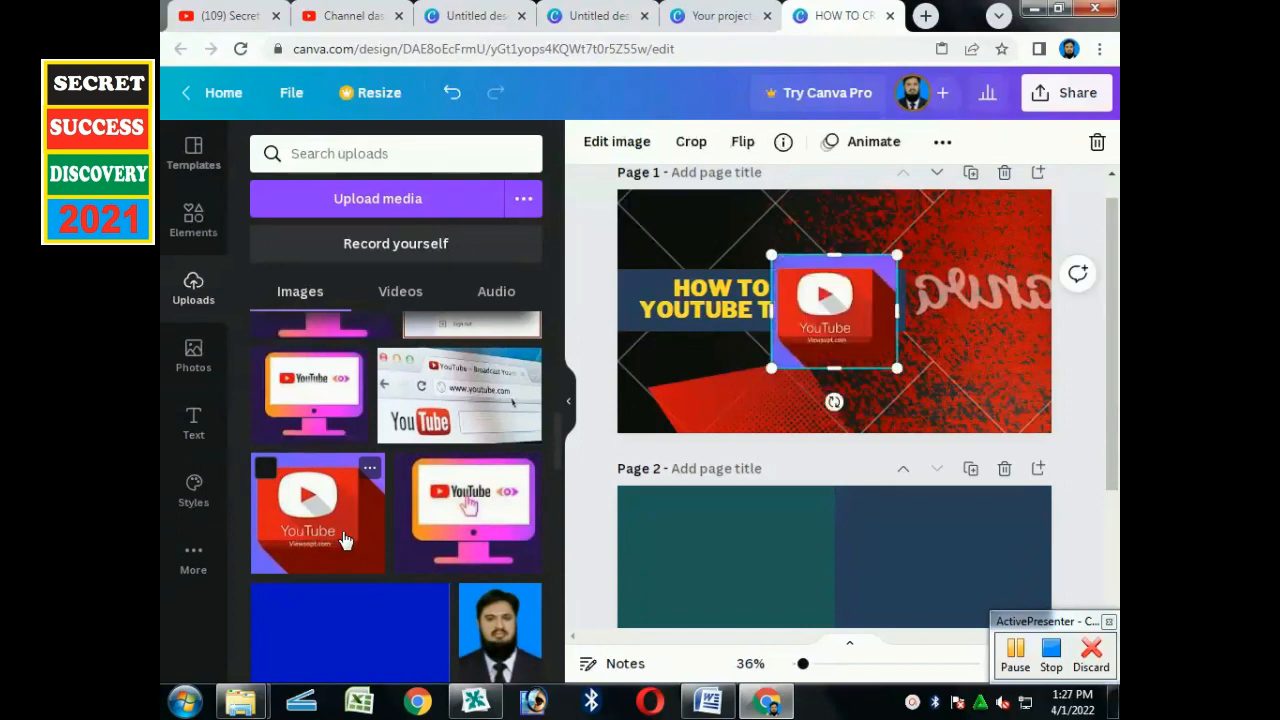
Crop the YouTube logo image closely around its red area and place it in the lower-left corner of page 1
left_click_drag(836, 357, 842, 345)
left_click_drag(897, 298, 830, 264)
left_click_drag(777, 297, 779, 297)
left_click_drag(886, 298, 878, 298)
left_click_drag(830, 263, 830, 269)
left_click_drag(832, 332, 696, 398)
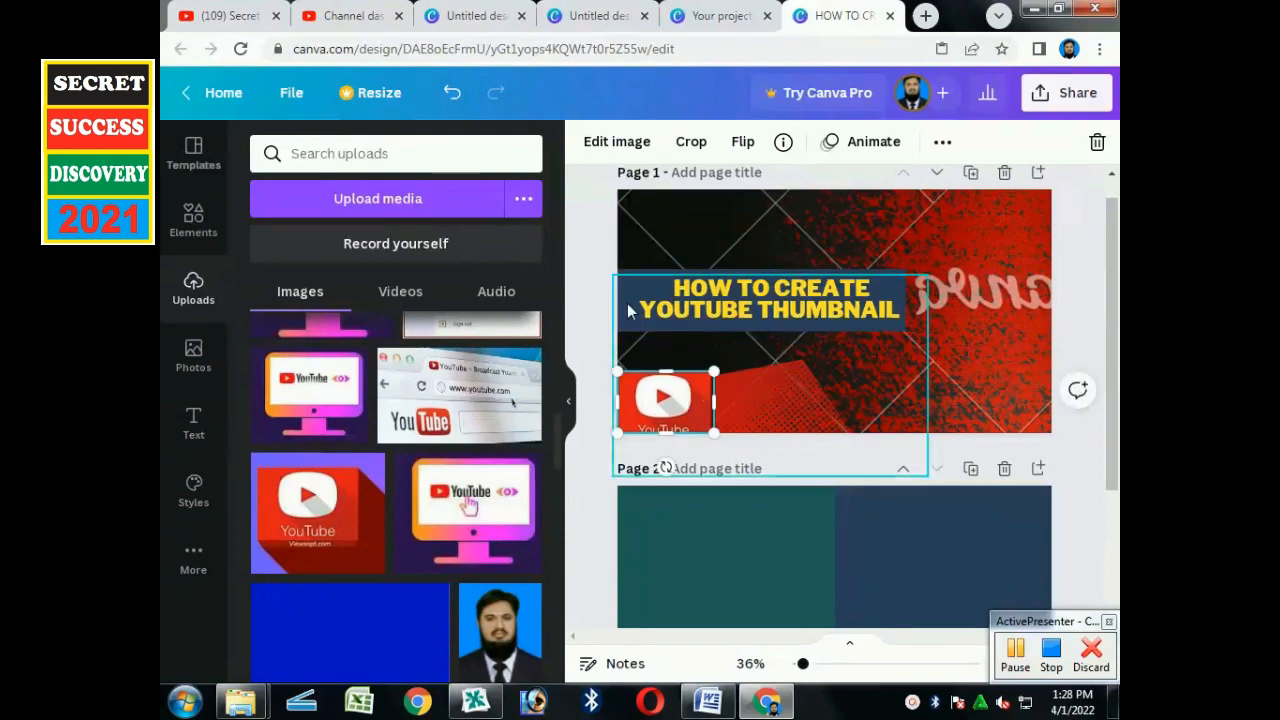
left_click(592, 265)
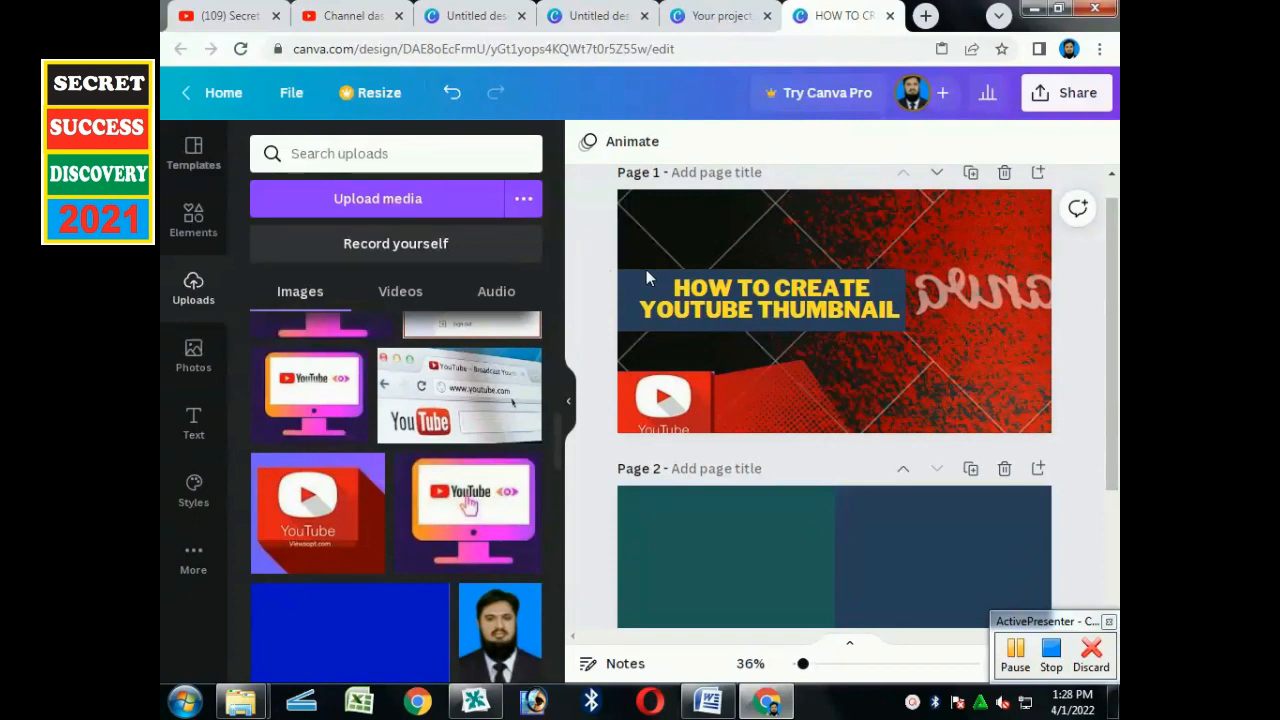
Extend the blue band's upper edge upward so that it reaches well above the heading
left_click(662, 407)
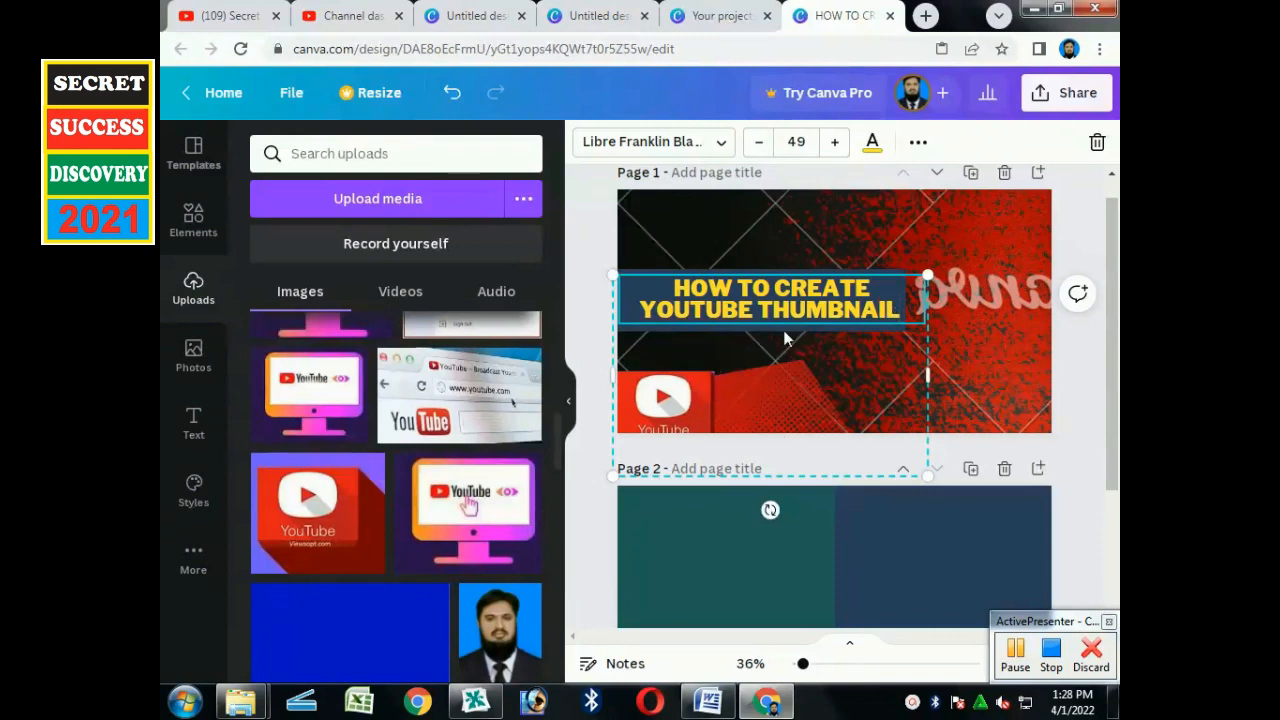
left_click(779, 275)
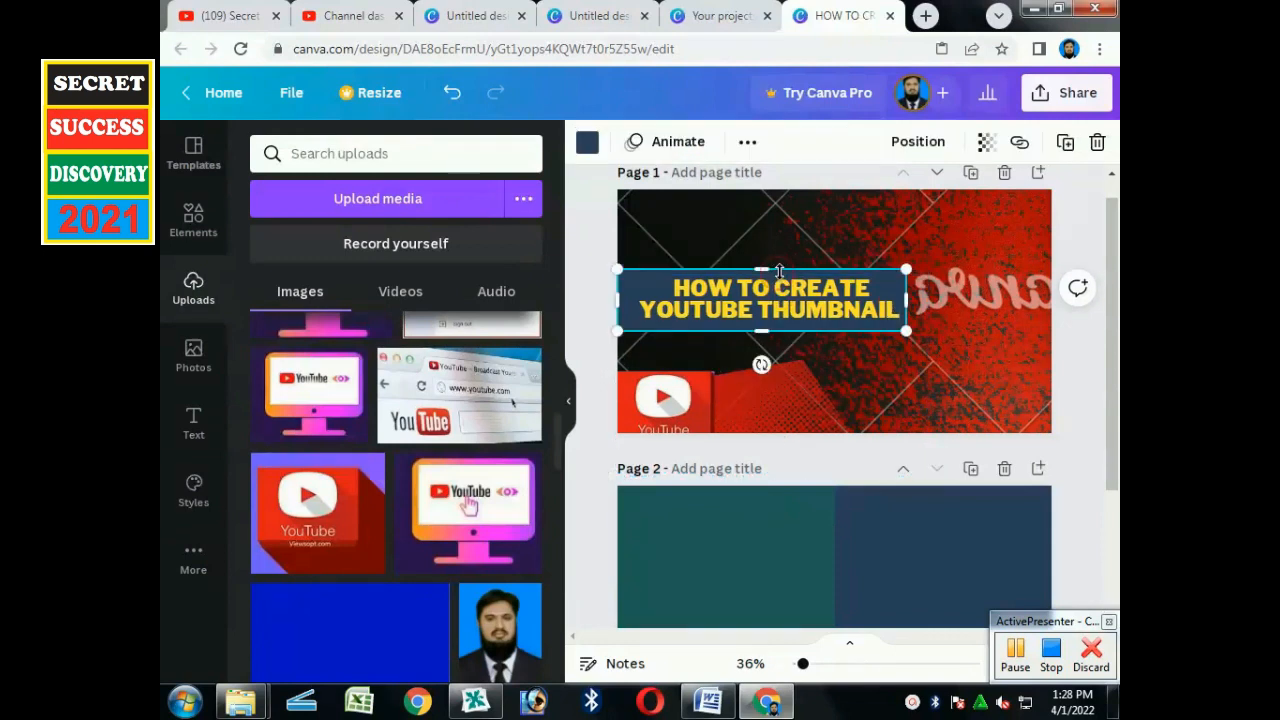
left_click_drag(779, 270, 779, 236)
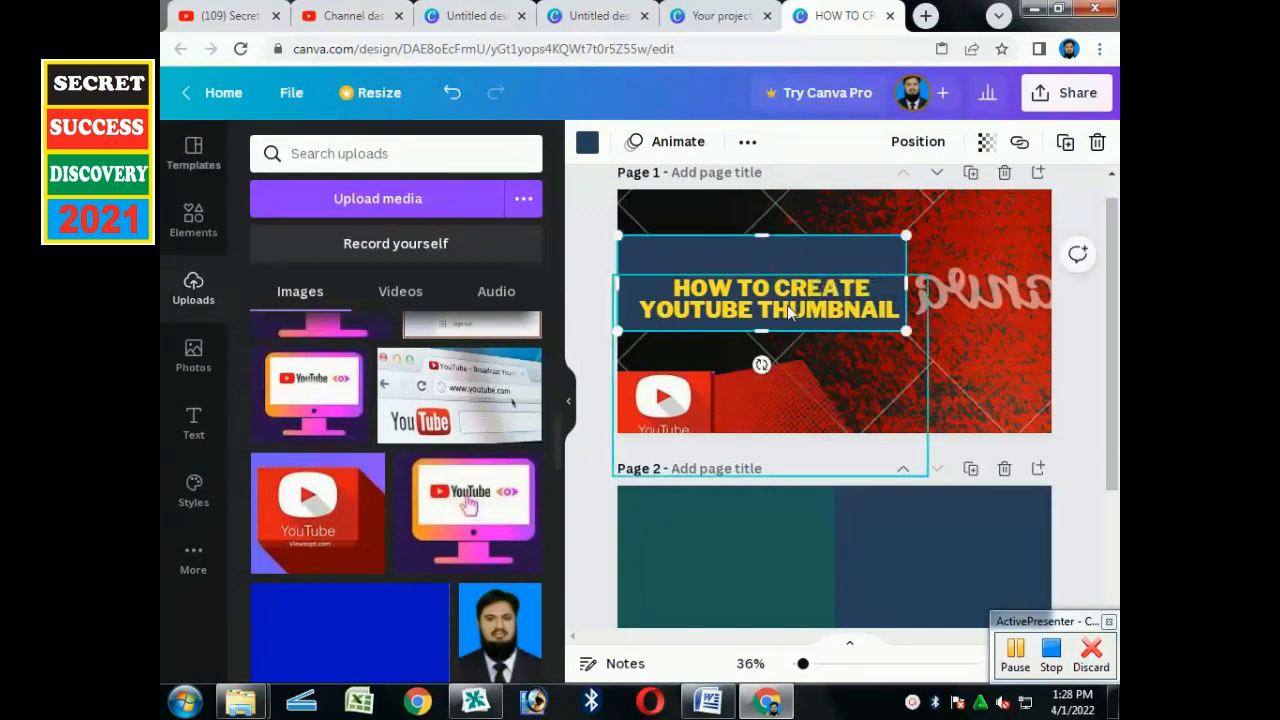
left_click(790, 313)
left_click(802, 288)
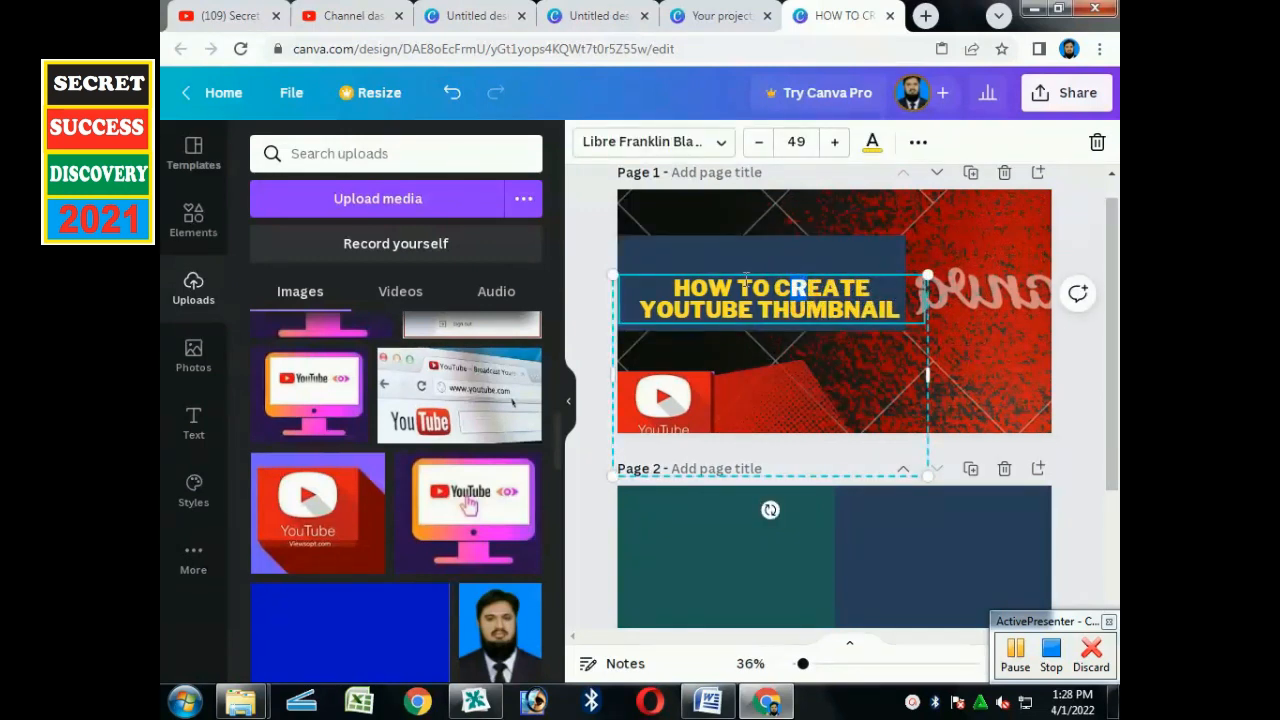
left_click_drag(739, 288, 752, 288)
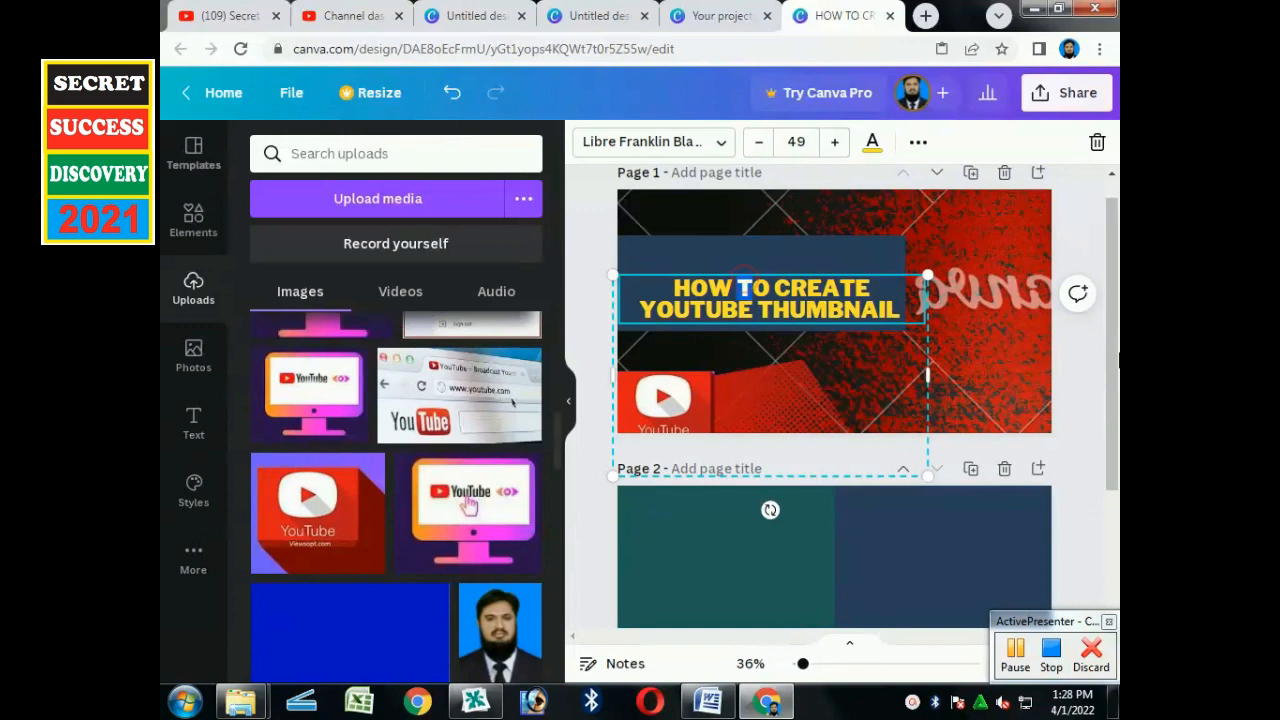
Try deleting the black-and-red background image from page 1, and undo the deletion
scroll(800, 510, "down", 1)
left_click(839, 504)
right_click(797, 560)
left_click(894, 440)
left_click(982, 328)
right_click(982, 328)
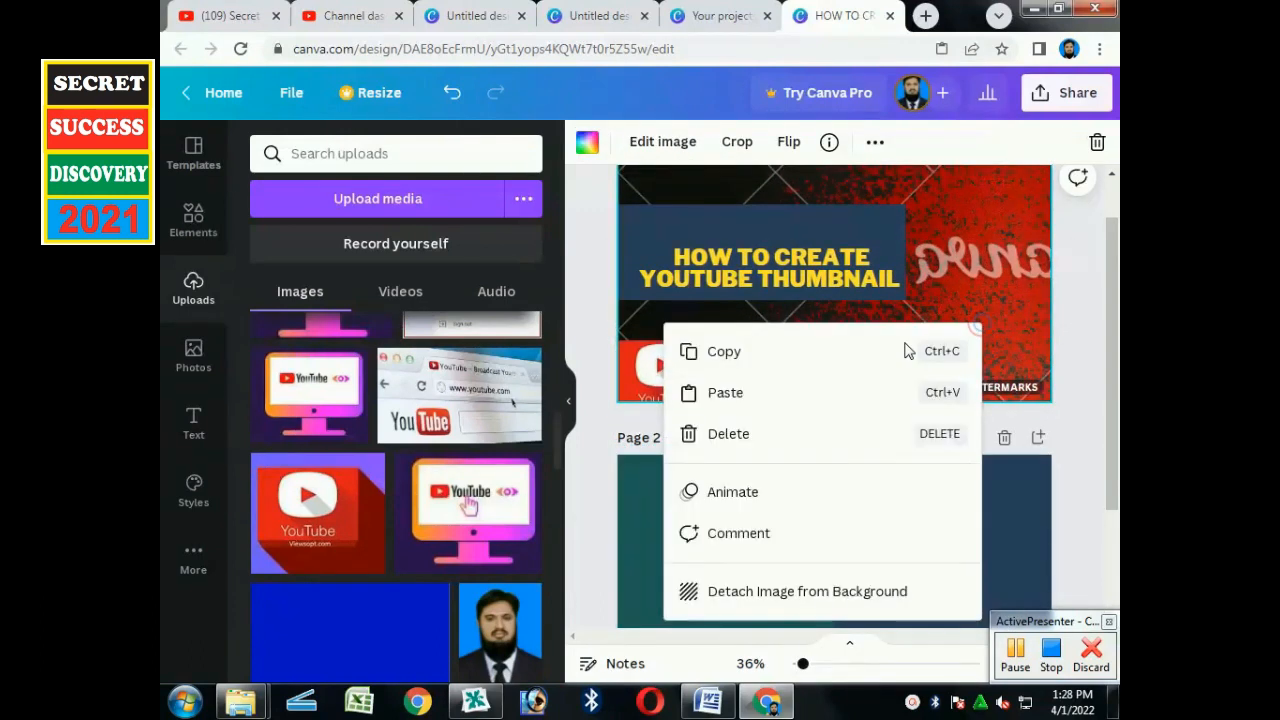
left_click(829, 433)
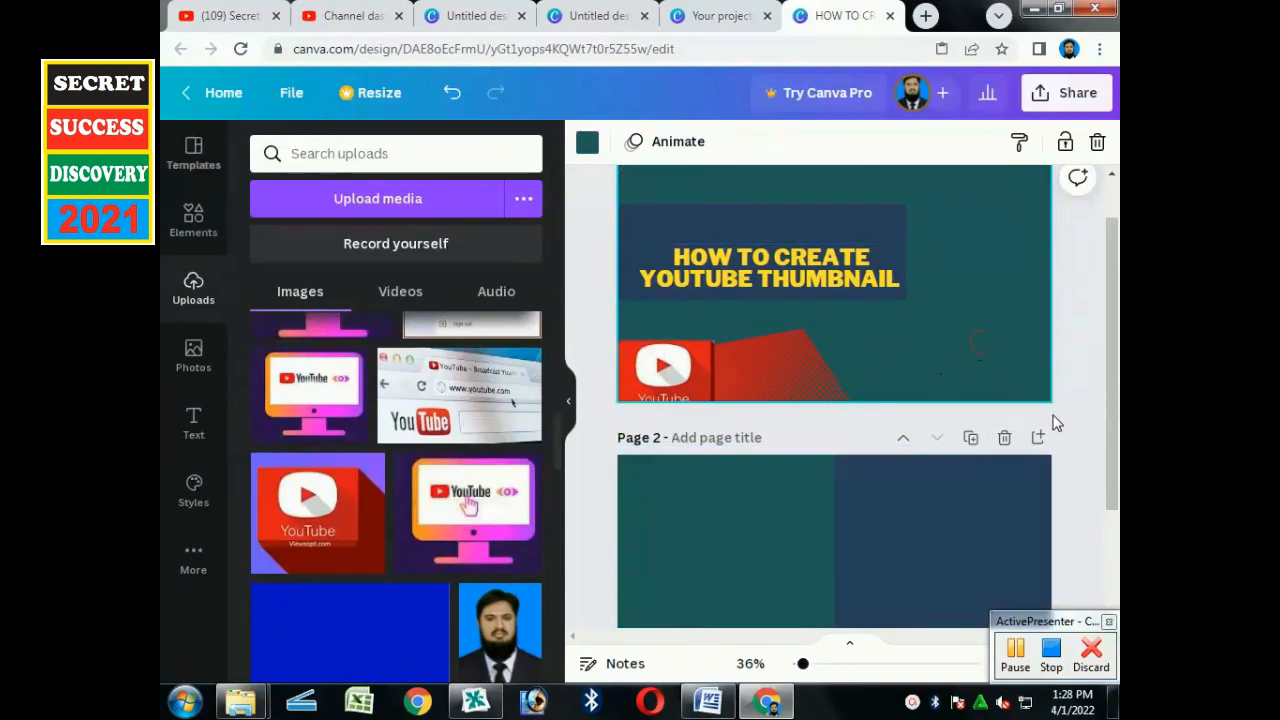
key("ctrl+z")
scroll(1059, 414, "down", 1)
left_click(755, 518)
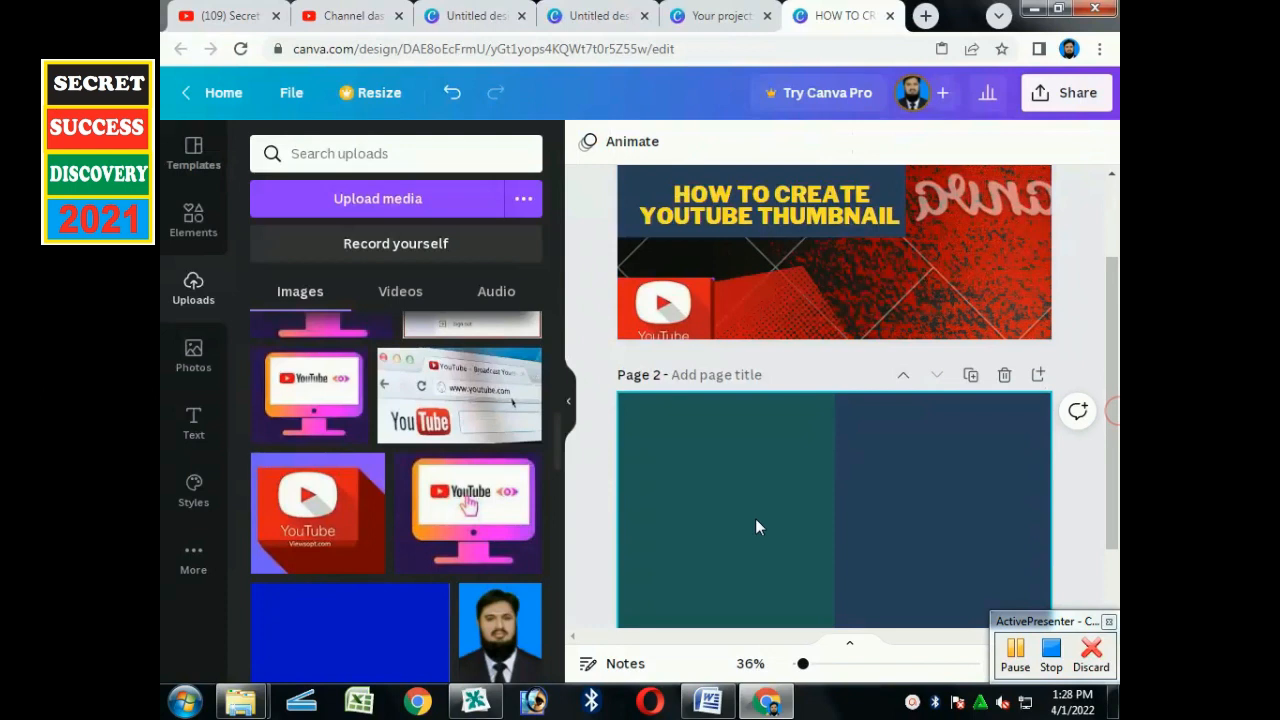
right_click(746, 438)
left_click(714, 432)
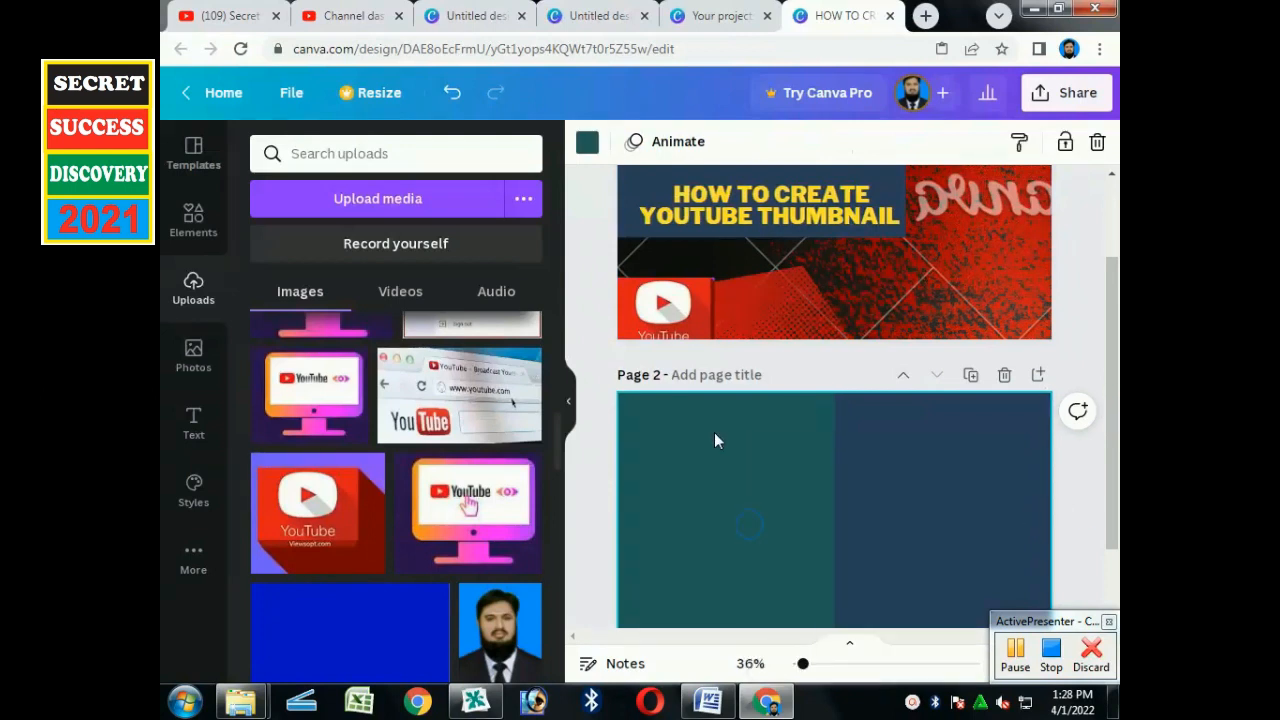
right_click(714, 431)
left_click(714, 431)
scroll(774, 446, "up", 1)
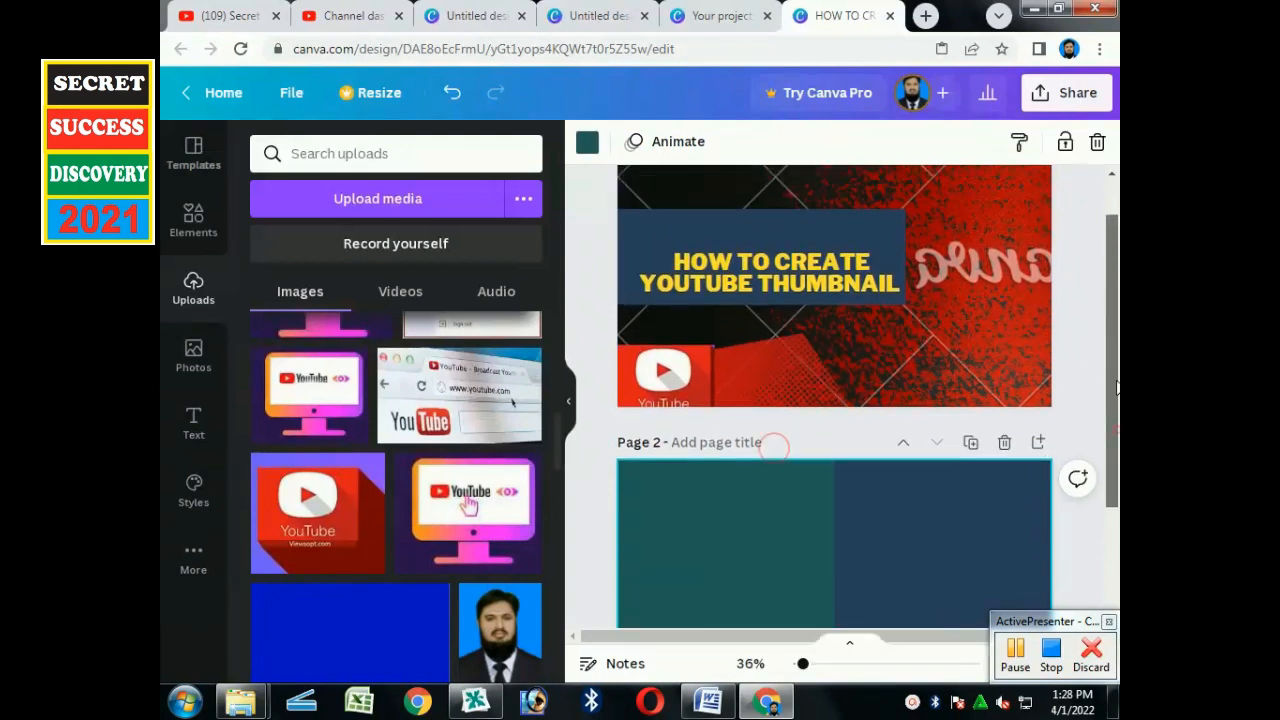
Remove the black-and-red background image from page 1, leaving the heading, blue band and YouTube logo in place
left_click(905, 322)
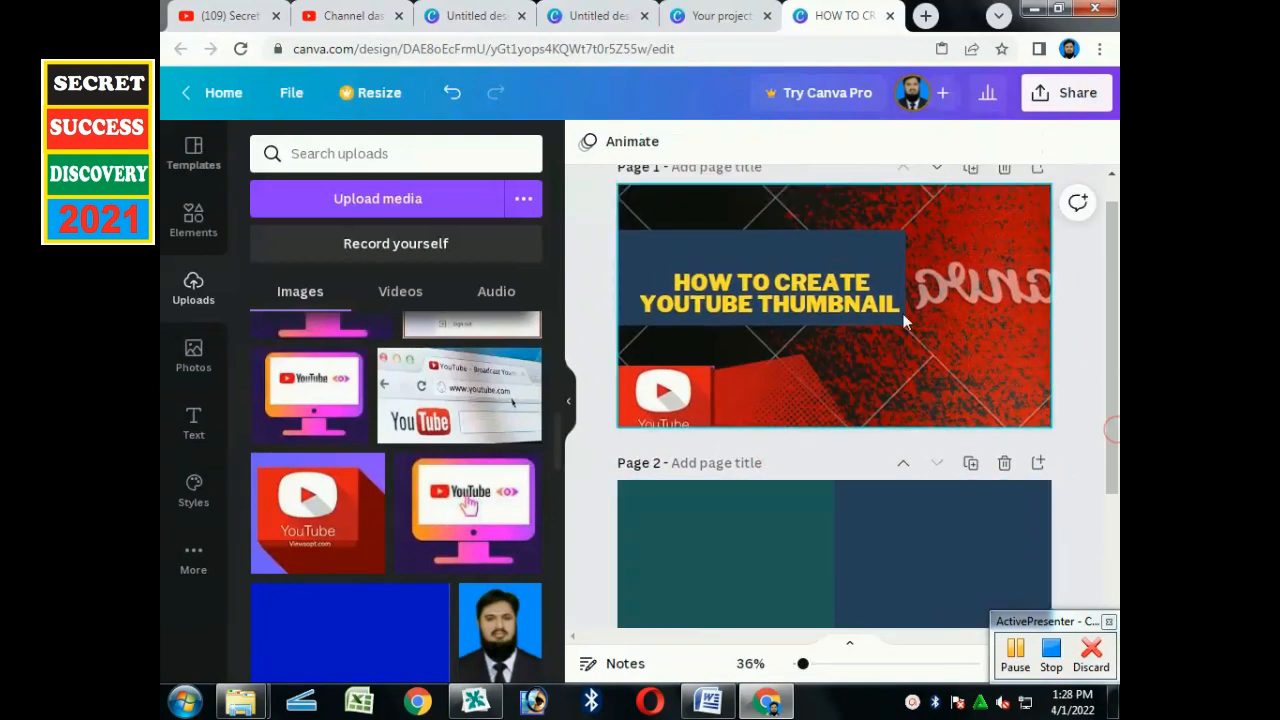
left_click(678, 405)
left_click(740, 282)
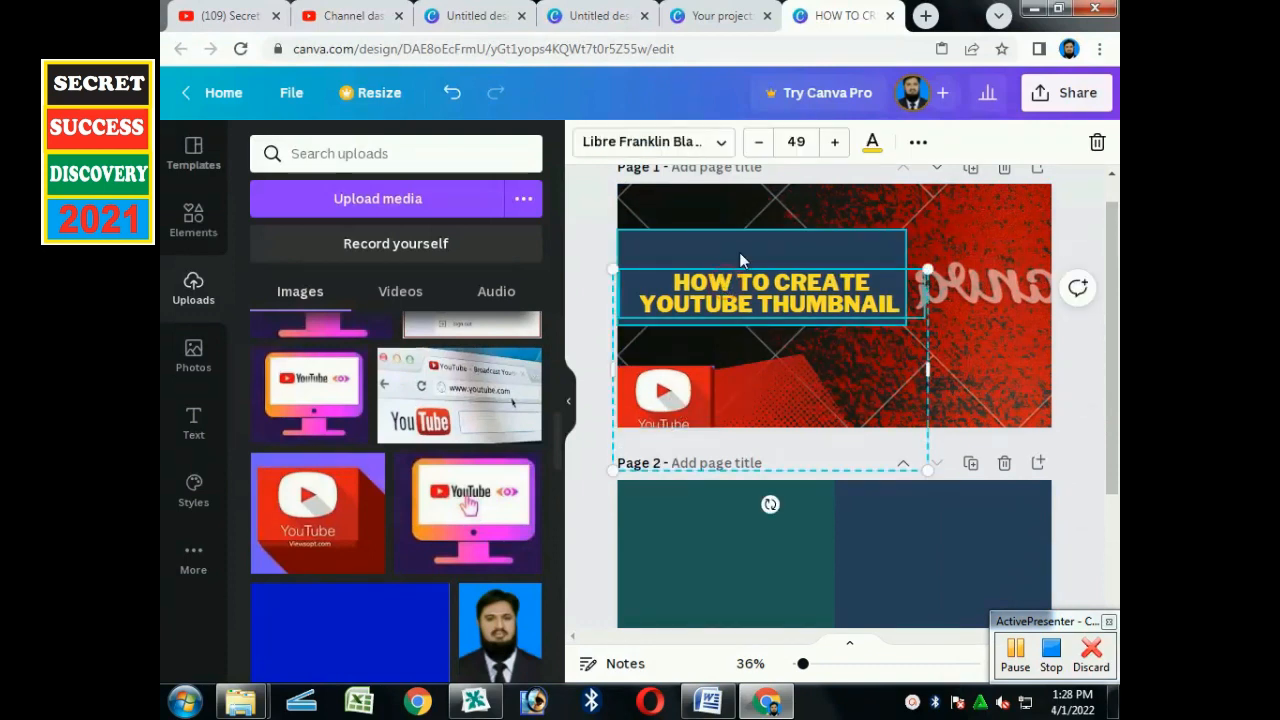
left_click(739, 252)
left_click(813, 366)
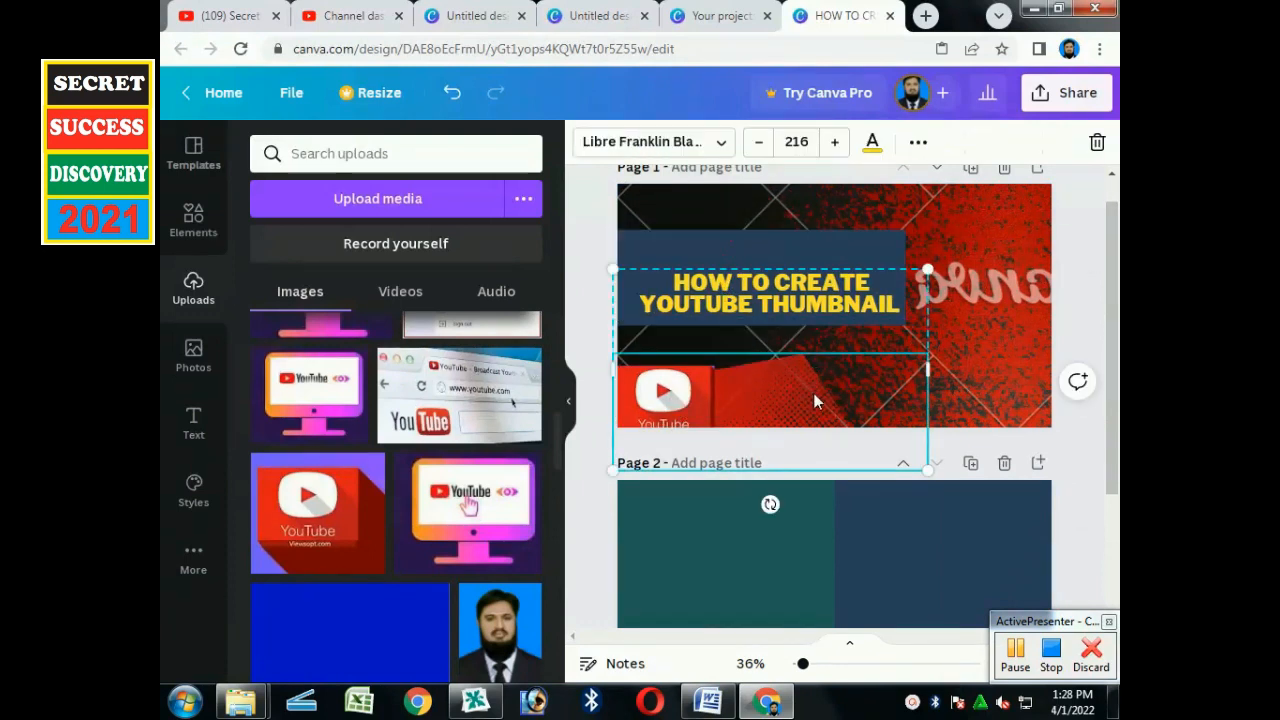
right_click(815, 401)
left_click(878, 264)
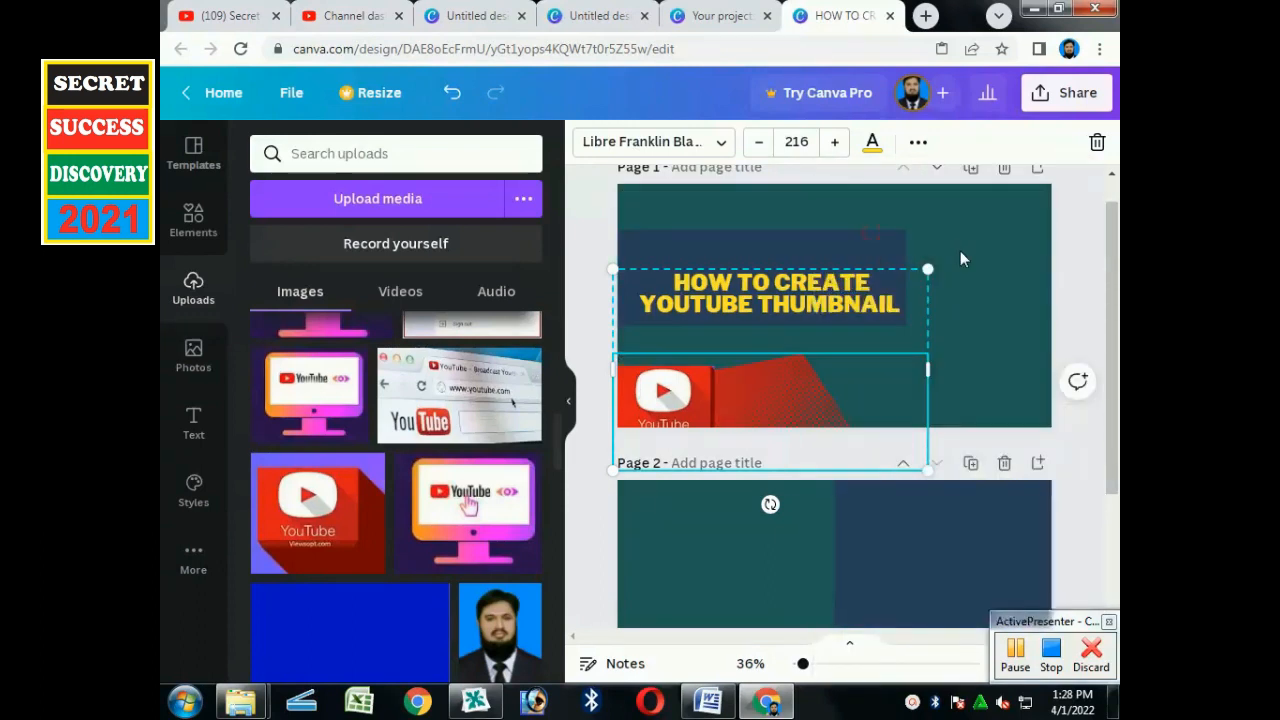
Undo the removal of the black-and-red background image on page 1 and dismiss the premium purchase prompt
left_click(995, 386)
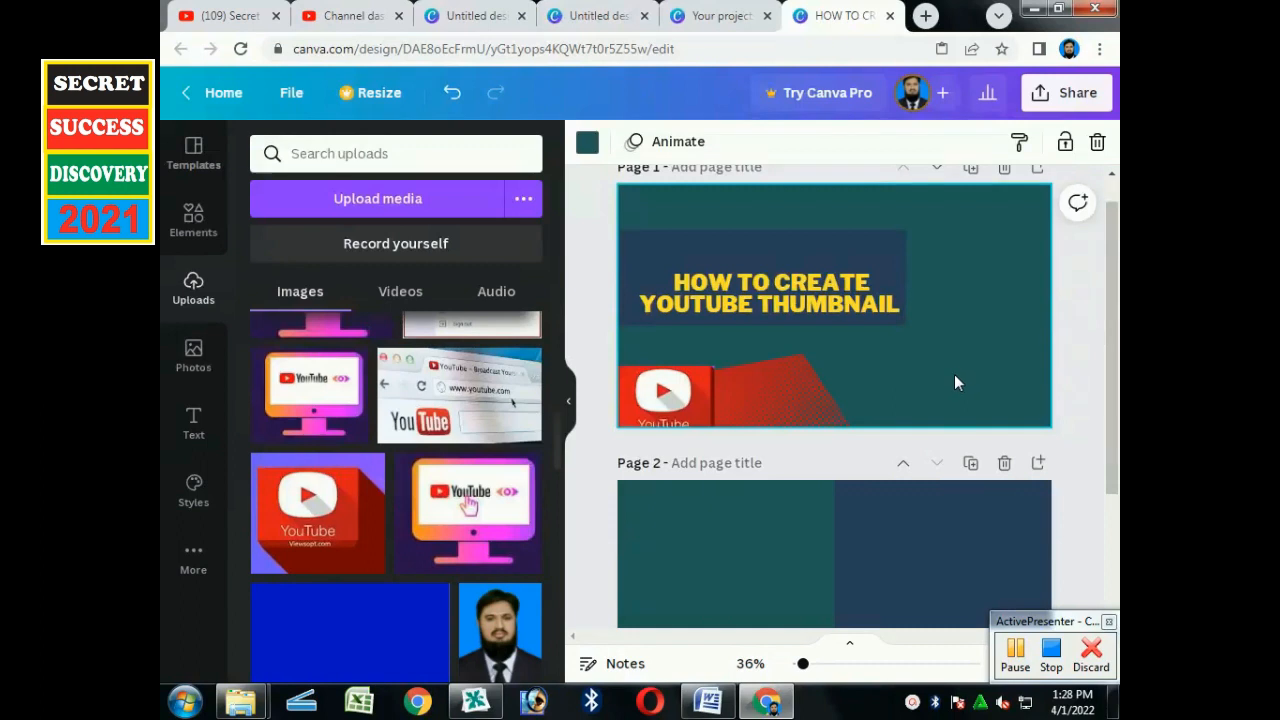
key("ctrl+z")
left_click(1000, 413)
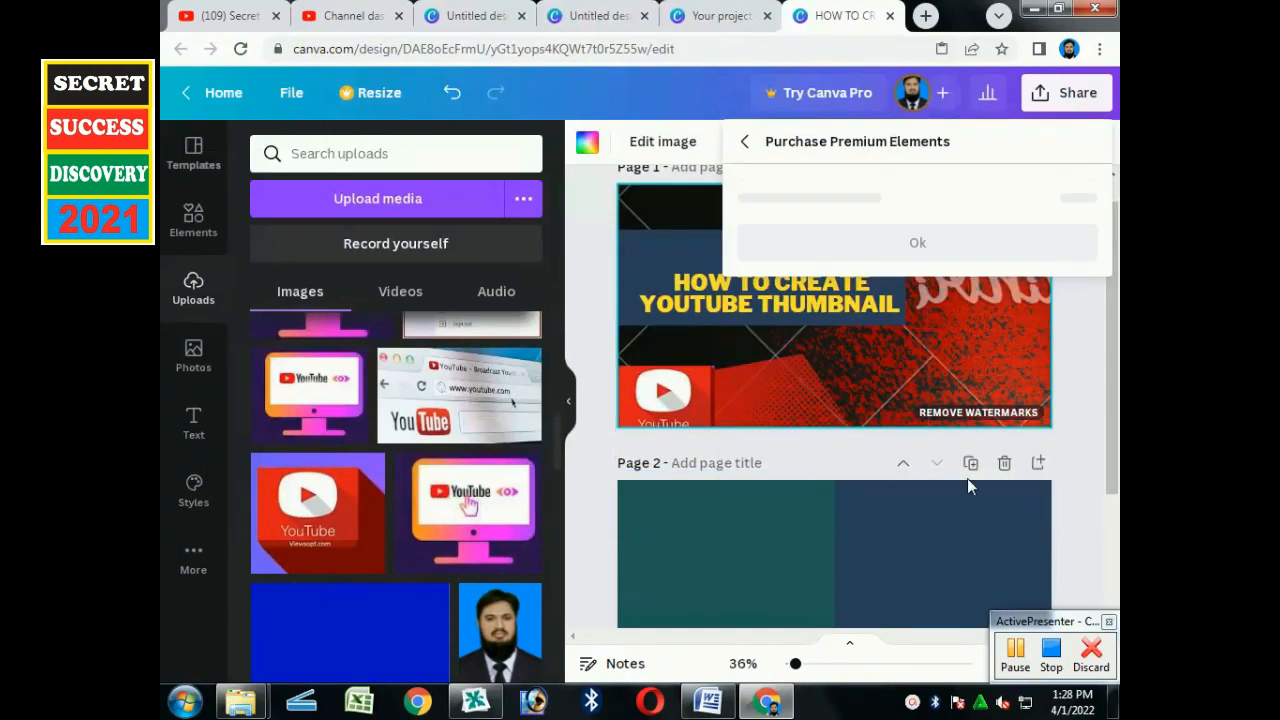
left_click(578, 214)
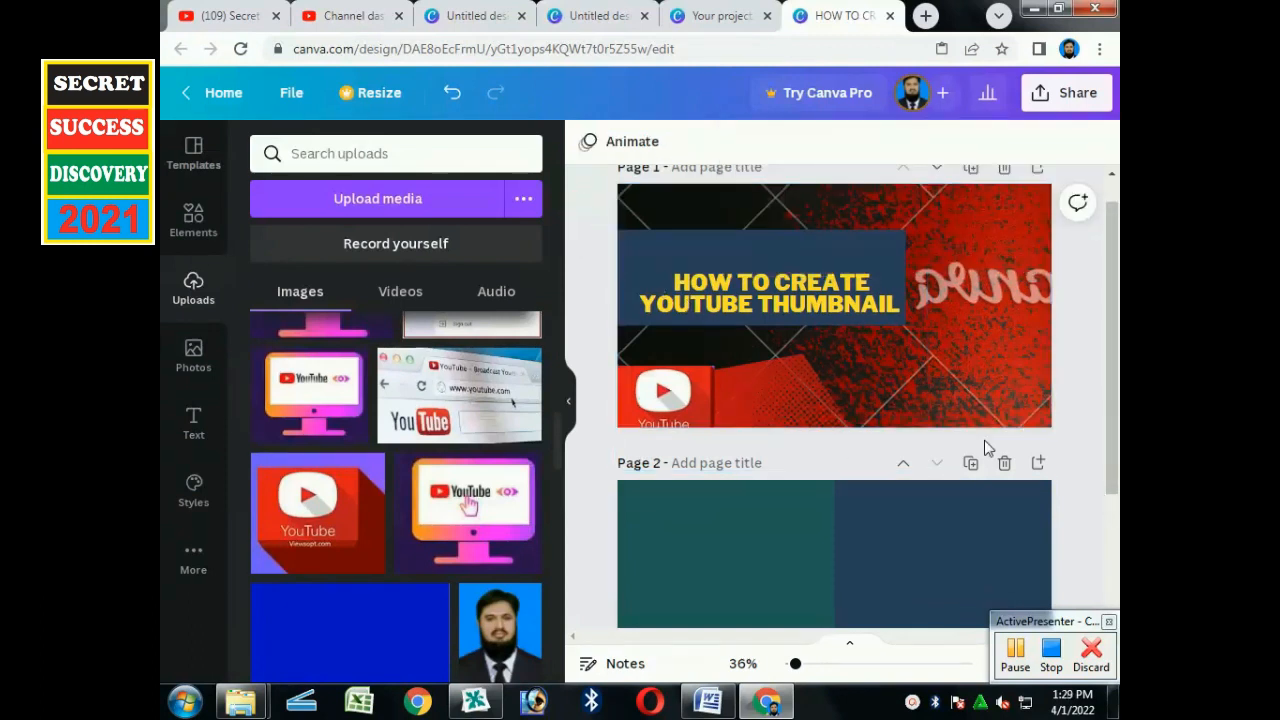
left_click(1112, 340)
Move the heading up so that its first line sits just inside the blue band's upper edge
left_click(782, 343)
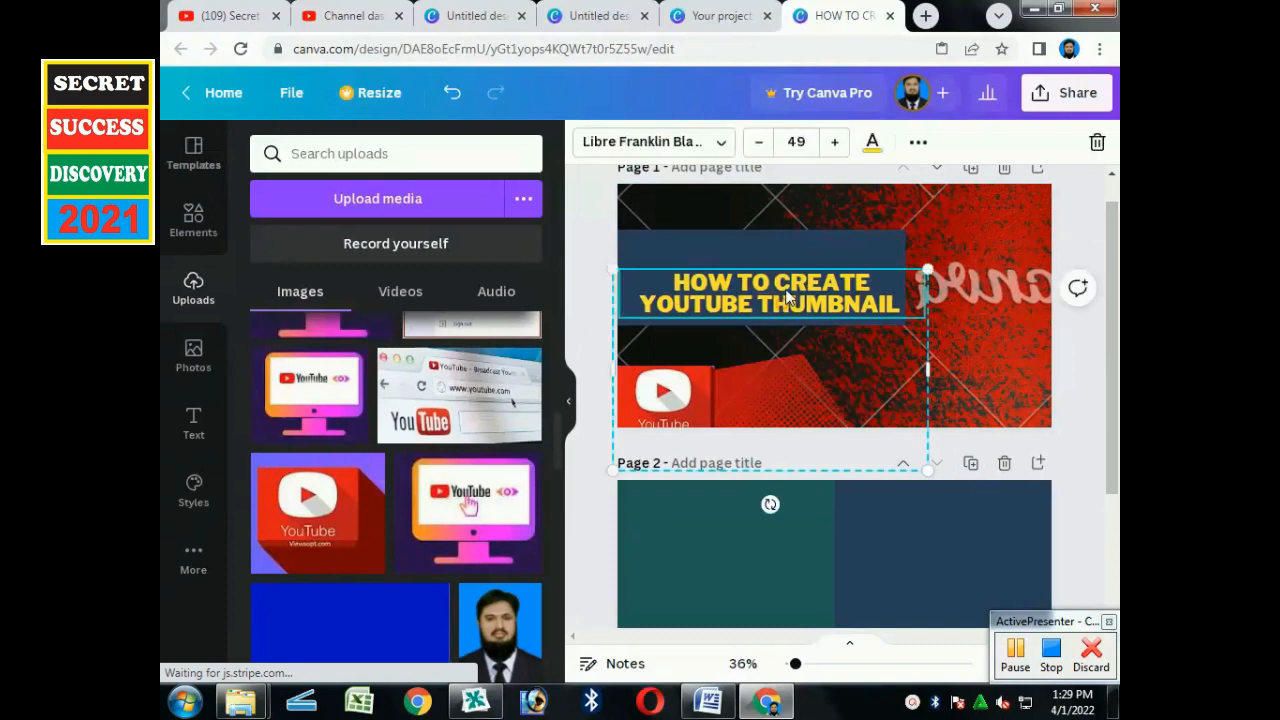
double_click(793, 278)
left_click(733, 278)
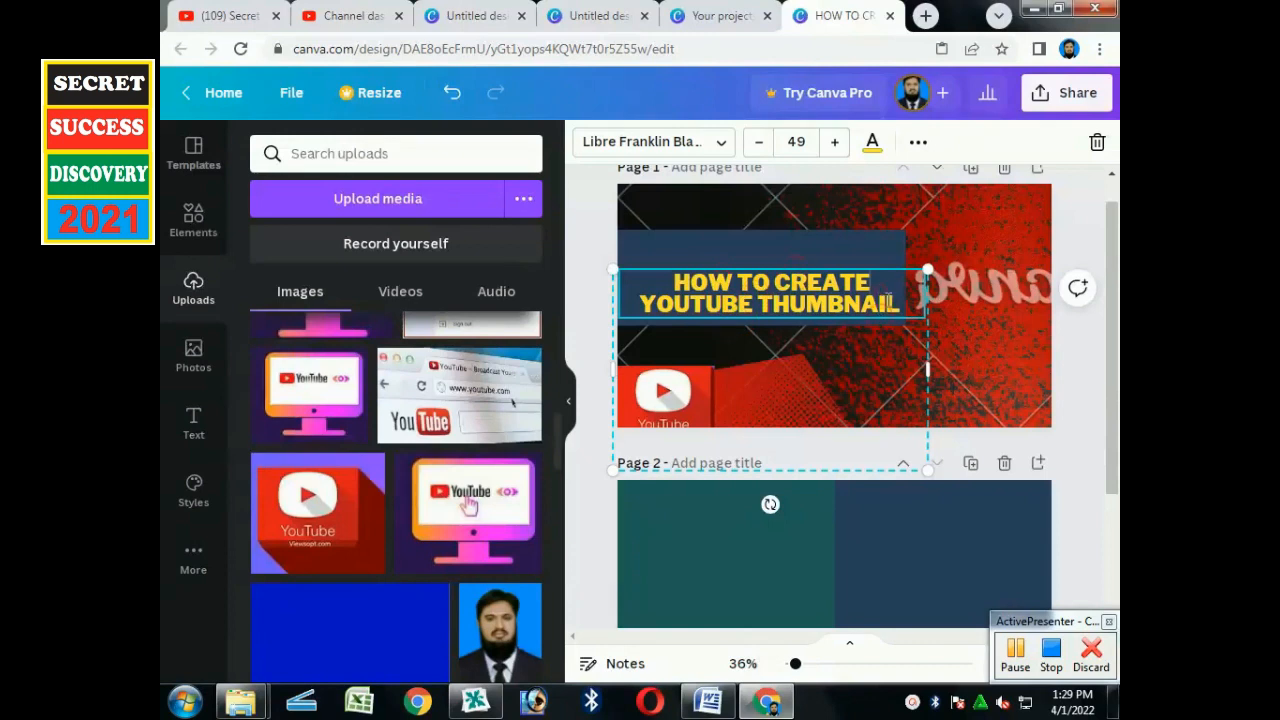
left_click(758, 252)
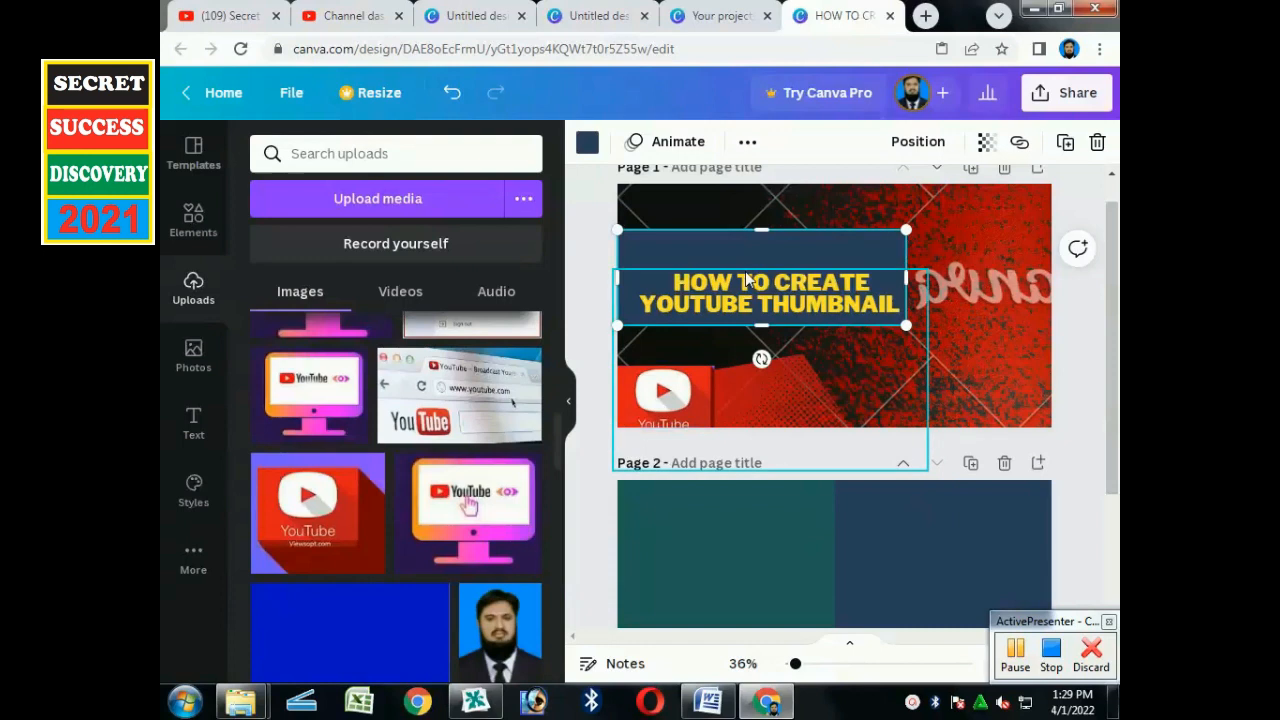
left_click(772, 290)
left_click_drag(772, 290, 763, 245)
Add a third line reading "IN 2022" to the heading on page 1
left_click(762, 248)
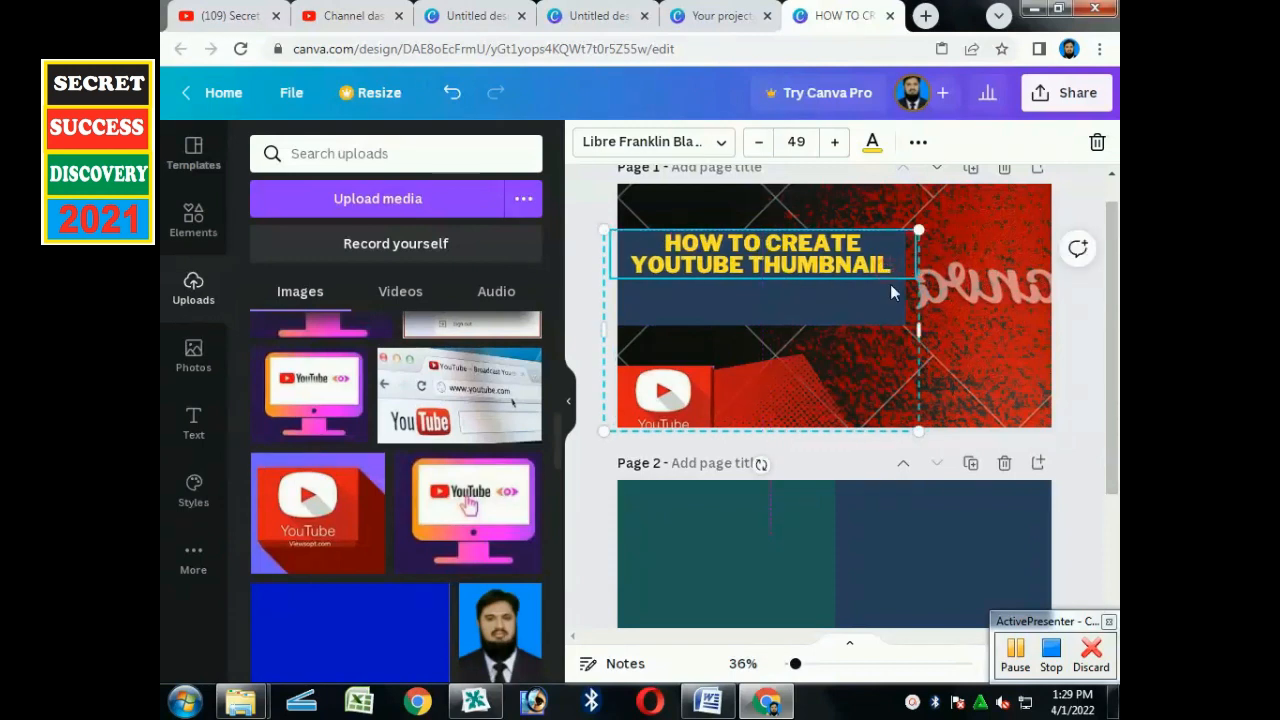
key("Return")
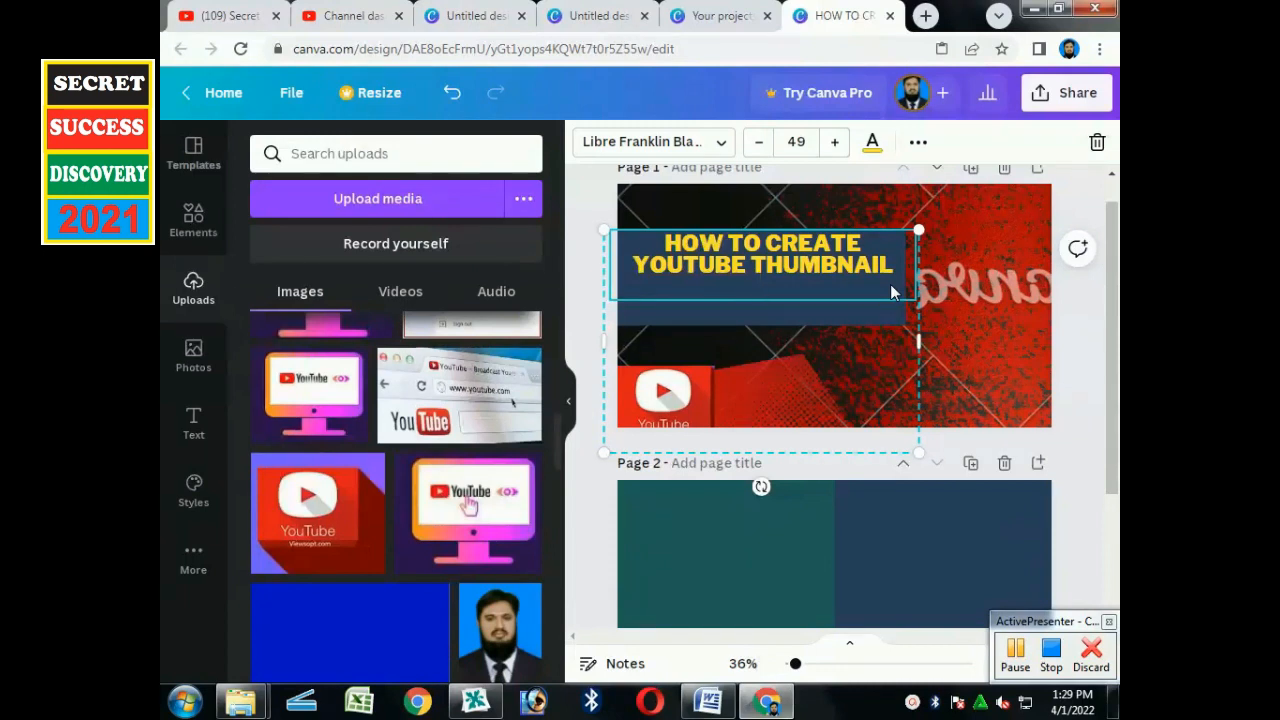
type("IN 2022")
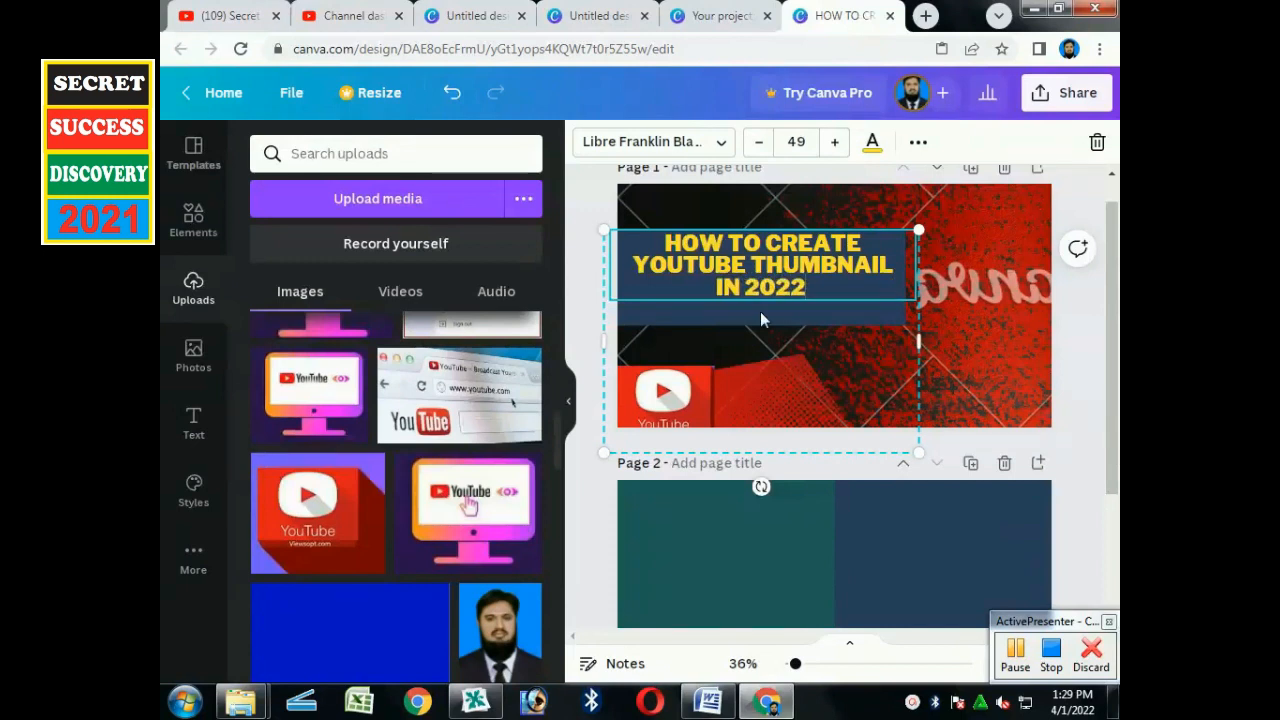
Set the font size of the whole three-line heading to 56
left_click_drag(665, 232, 808, 290)
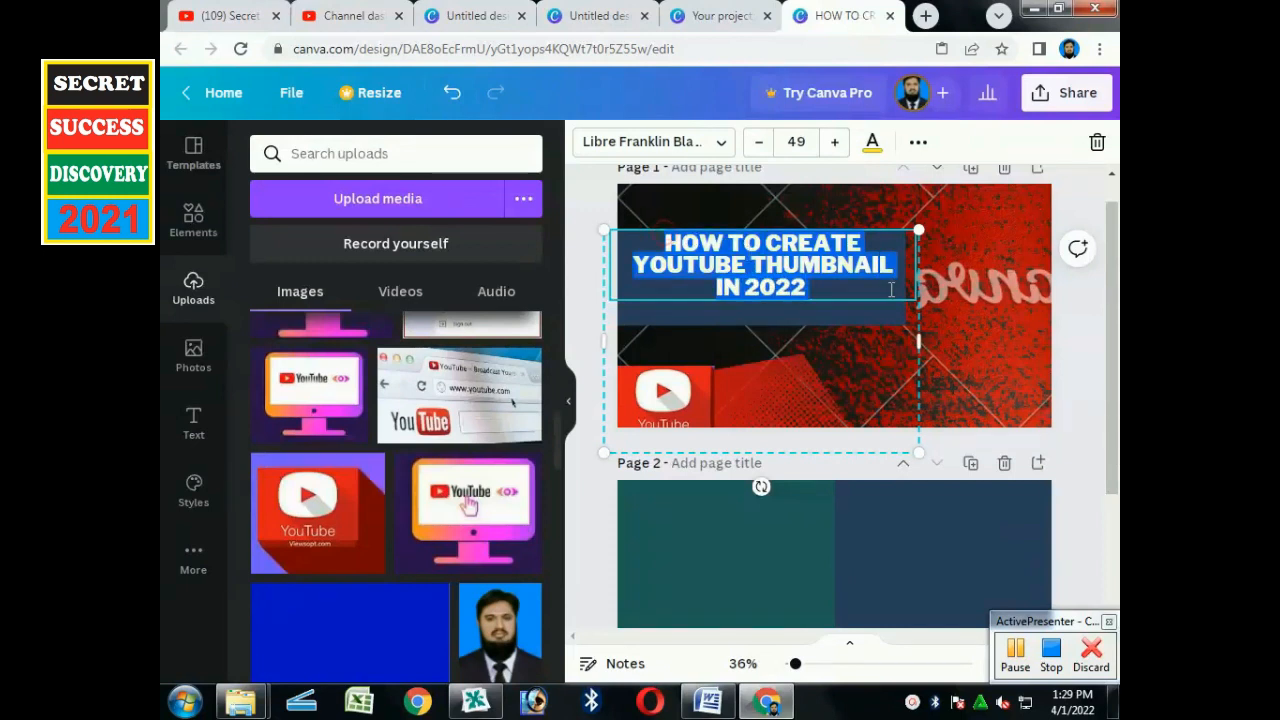
left_click(833, 145)
left_click(833, 145)
left_click(833, 145)
left_click(833, 145)
left_click(833, 145)
left_click(833, 145)
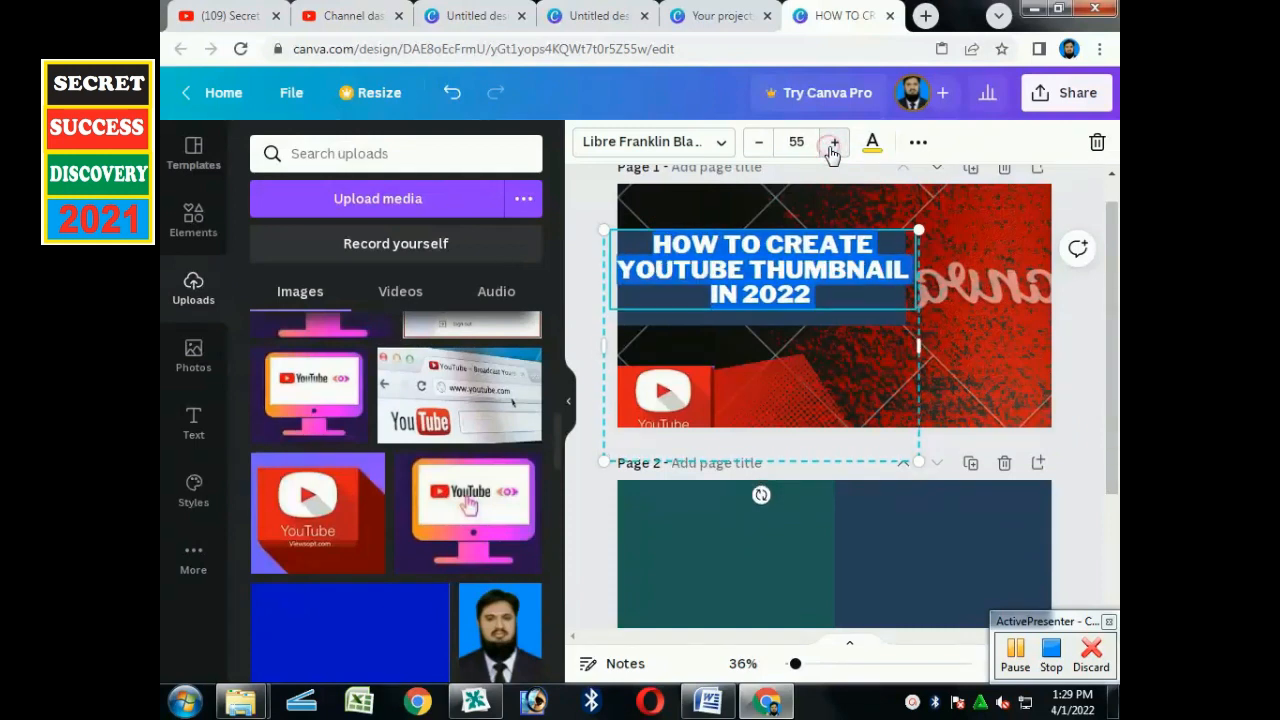
left_click(833, 145)
left_click(876, 298)
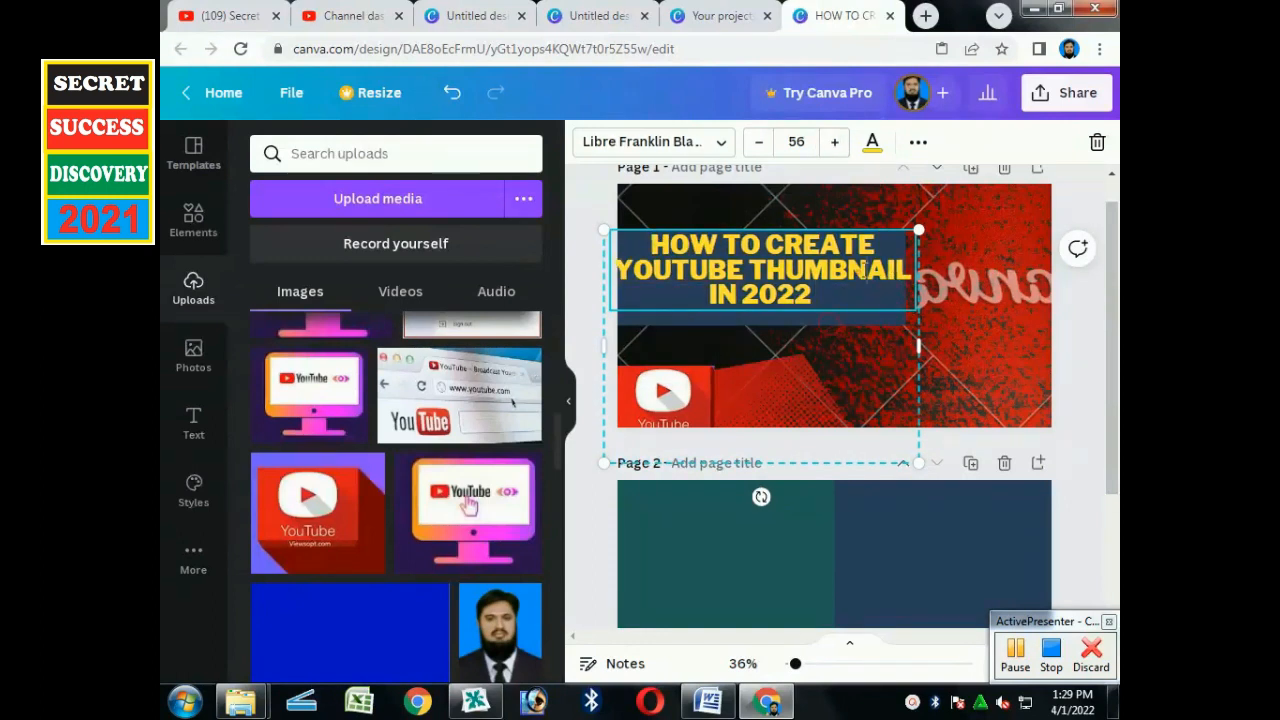
Move the heading down partly below the dark blue band and widen the band's right side past the heading text
left_click(835, 294)
left_click_drag(835, 269, 846, 334)
left_click(840, 263)
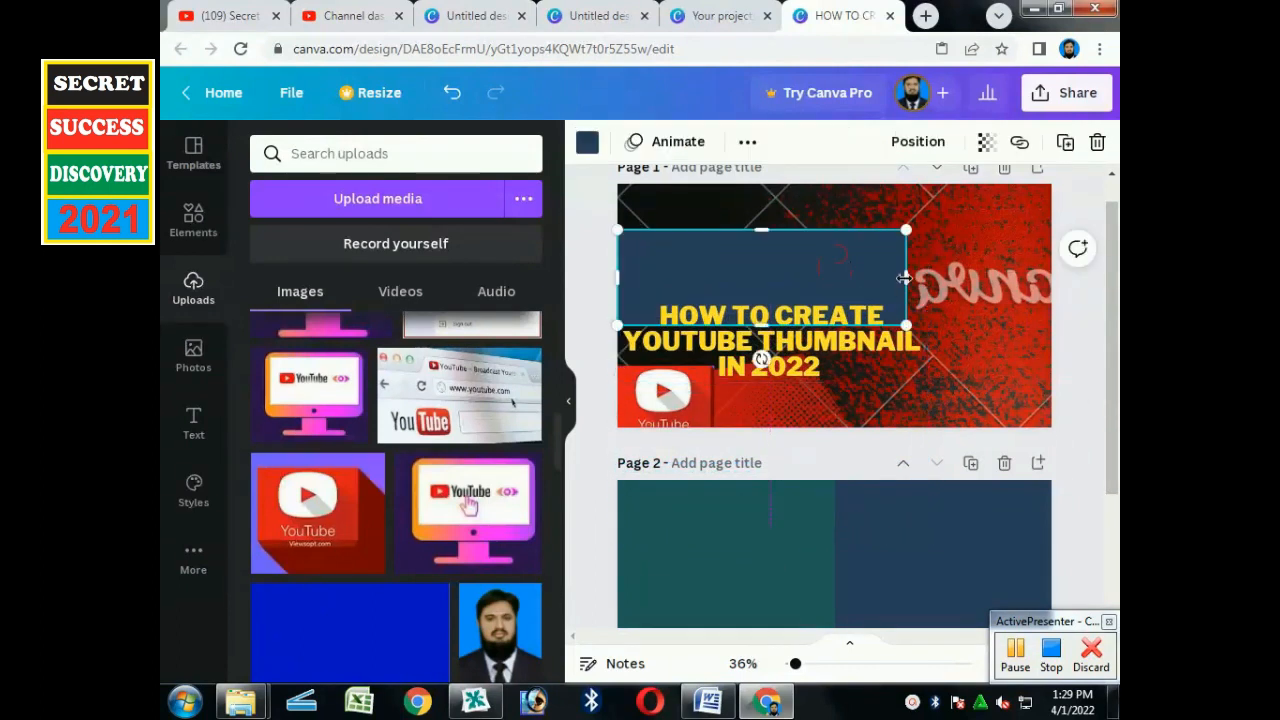
left_click_drag(907, 278, 929, 278)
scroll(1110, 392, "down", 1)
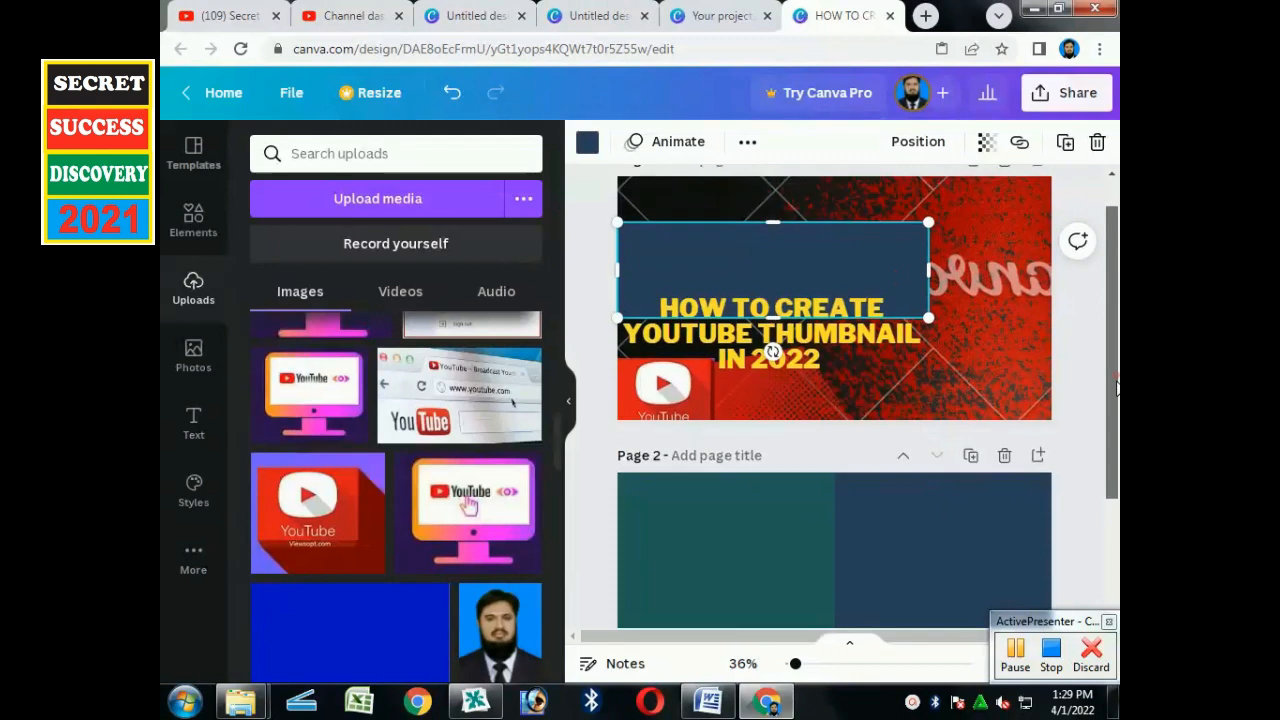
Try removing the black-and-red background image from page 1, and undo the removal
left_click(802, 516)
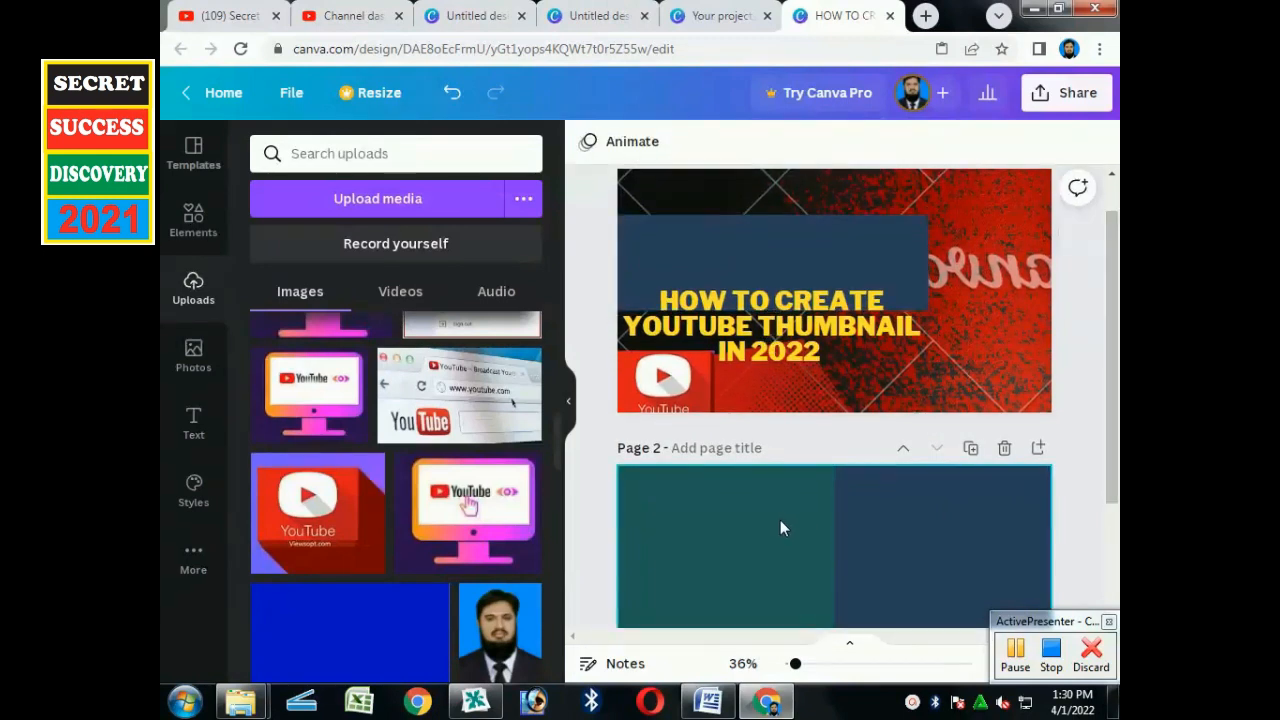
left_click(907, 511)
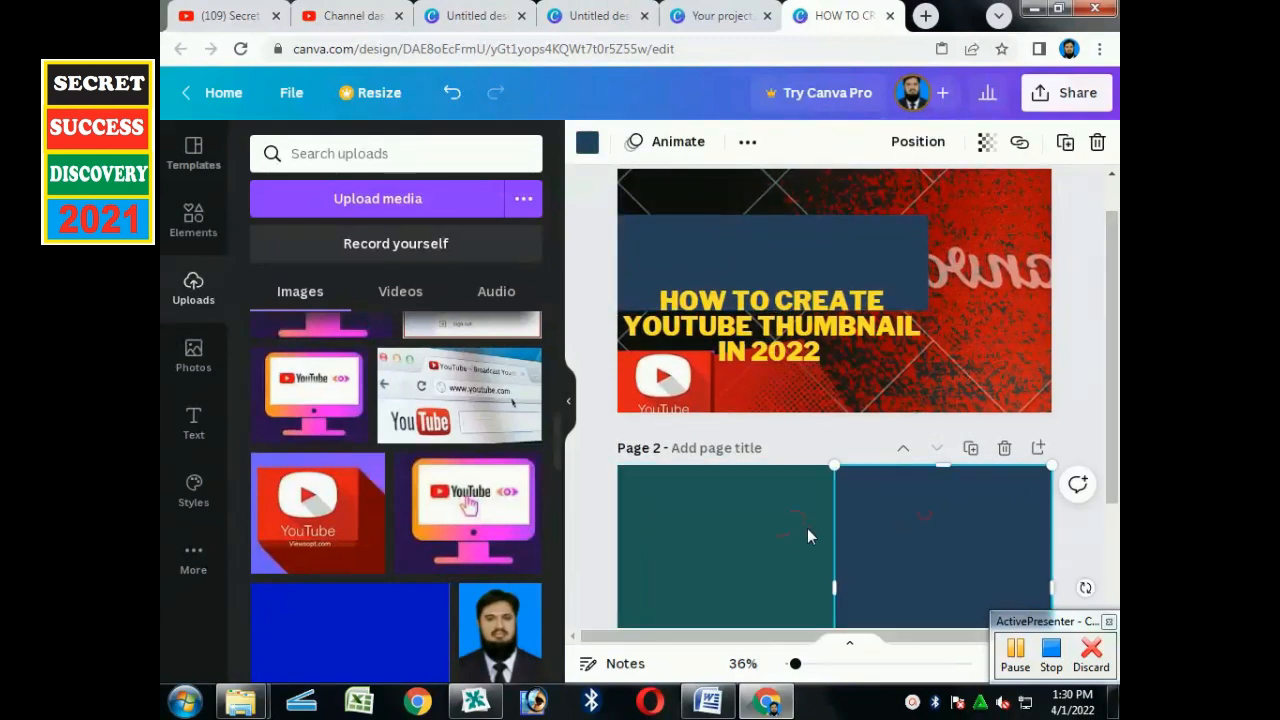
left_click(784, 529)
right_click(784, 529)
left_click(840, 249)
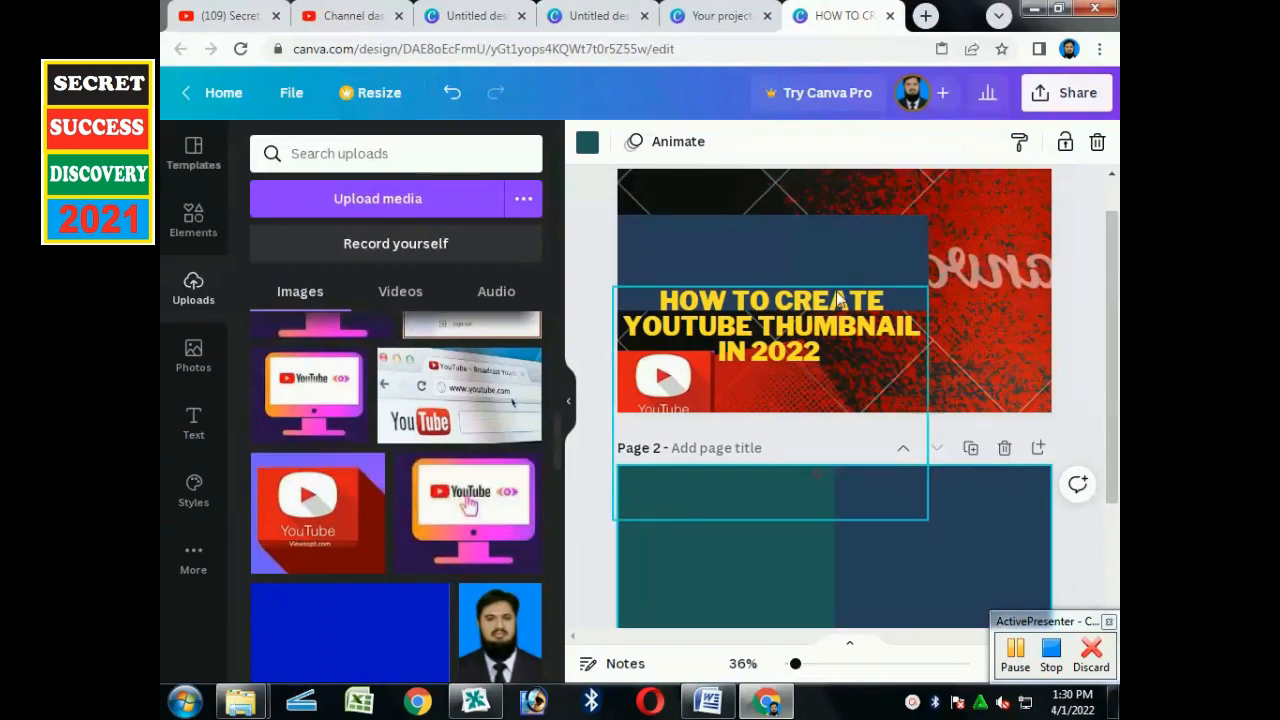
right_click(840, 249)
left_click(784, 318)
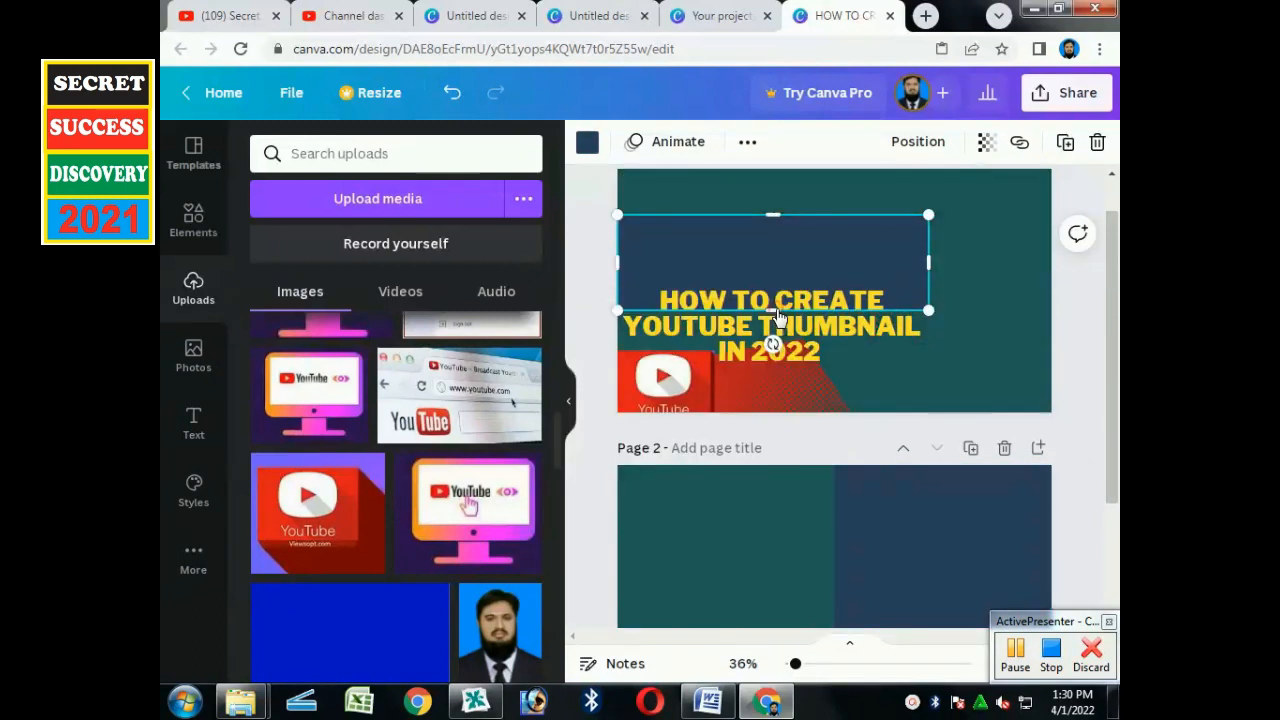
left_click(996, 365)
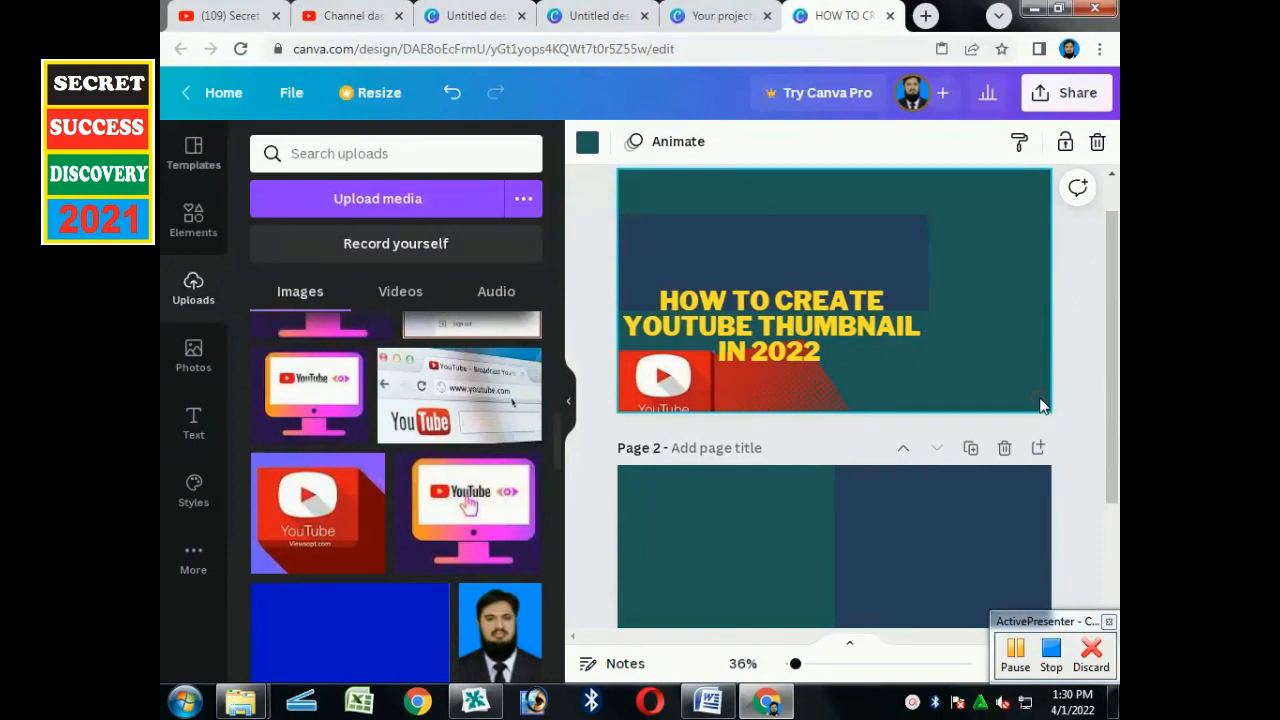
left_click(1041, 405)
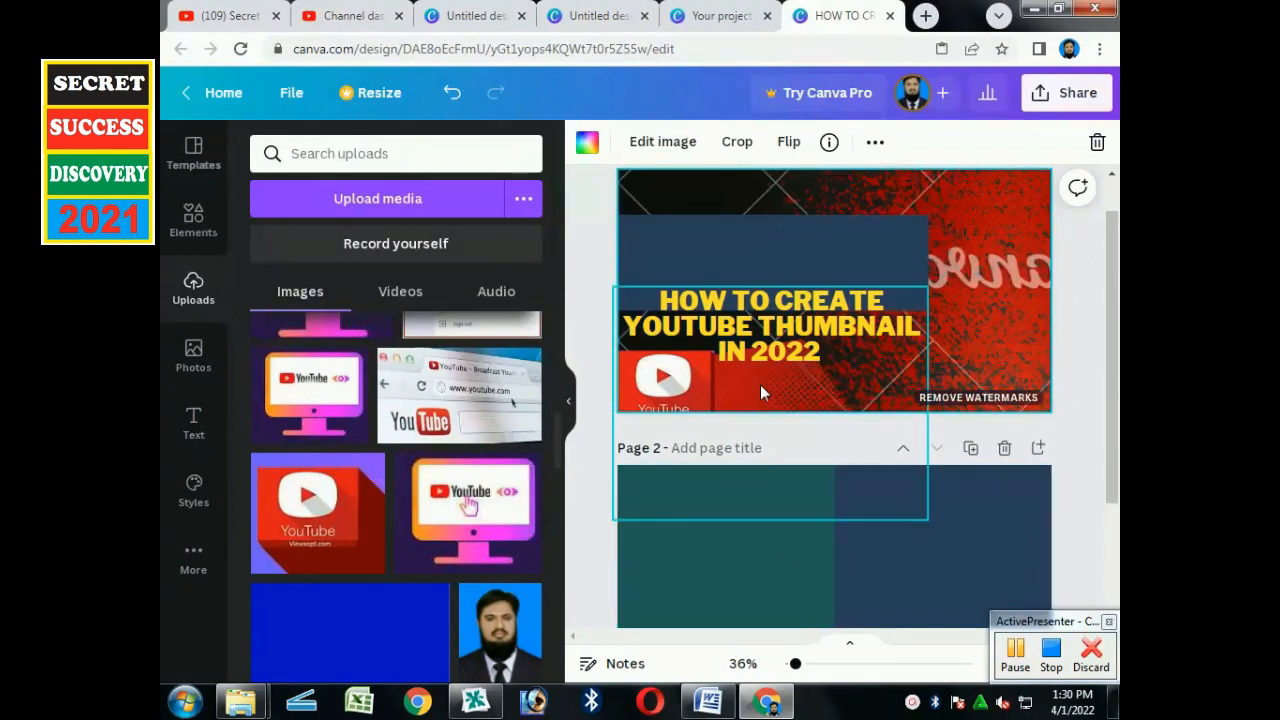
Replace the dark blue band on page 1 with the uploaded bright blue image, placed against the page's left edge above the logo
left_click(826, 218)
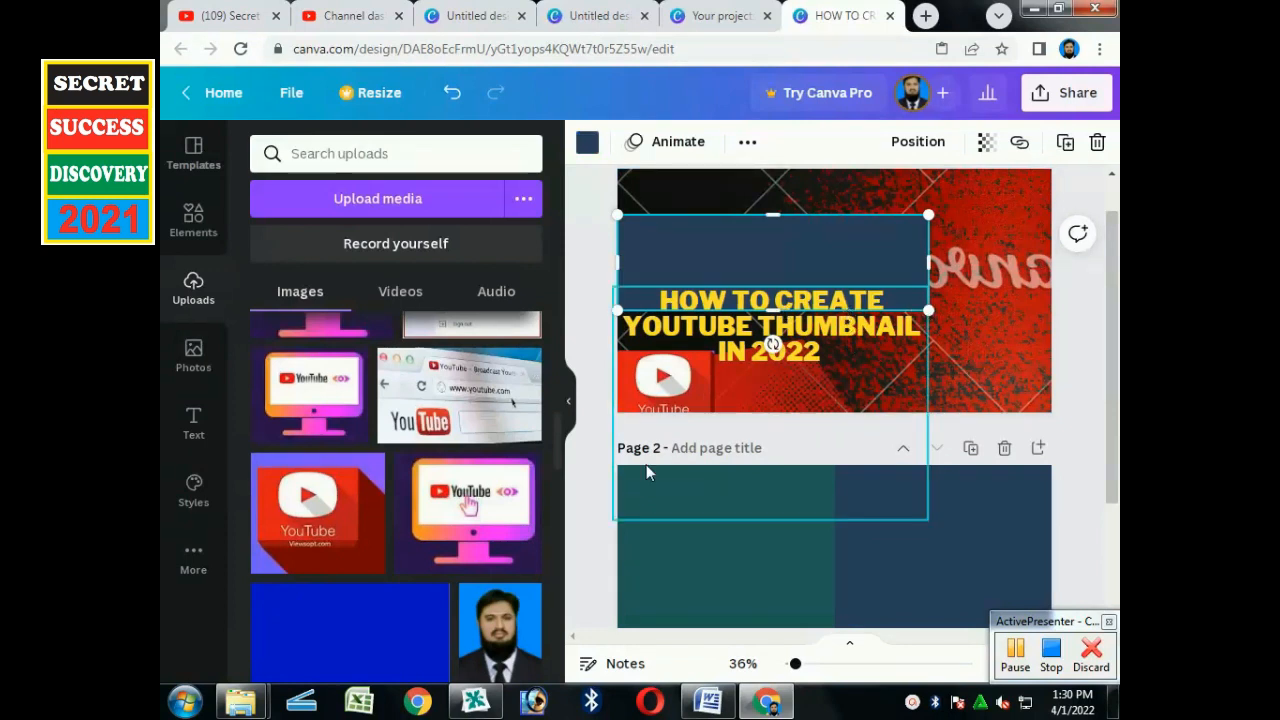
left_click(404, 632)
left_click_drag(834, 362, 757, 257)
left_click(674, 242)
Move the heading to the page's lower right, and paste a copy of it near the bright blue band
left_click(820, 334)
left_click_drag(819, 299, 928, 310)
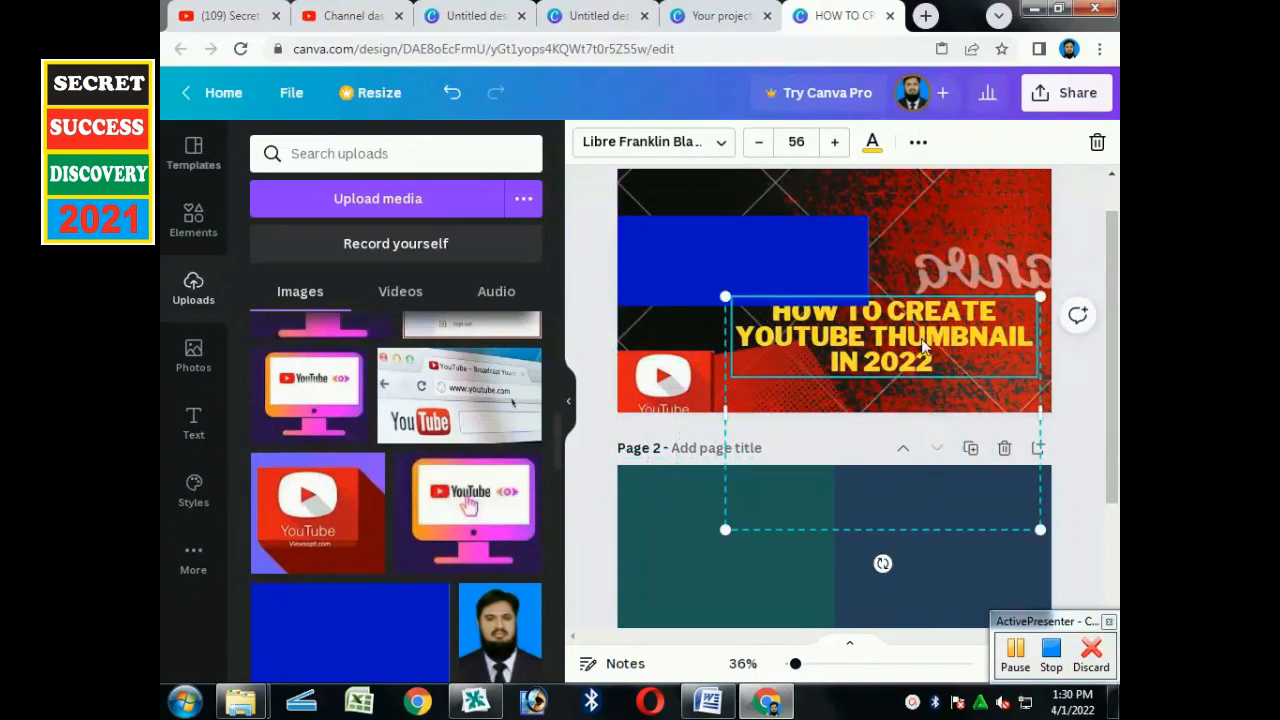
right_click(925, 345)
left_click(696, 184)
right_click(812, 276)
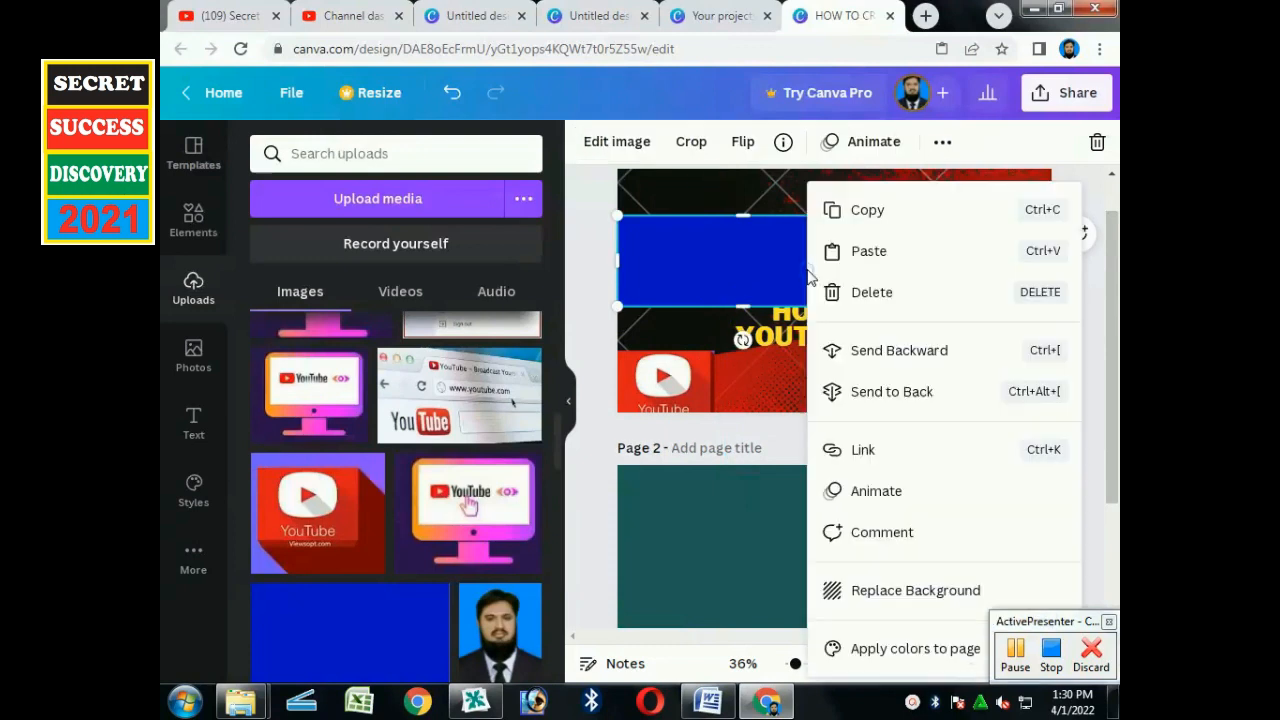
left_click(858, 250)
left_click_drag(860, 325, 805, 362)
Widen the bright blue band to the heading's width and position the pasted heading so all three lines fit on it
left_click_drag(806, 262, 912, 266)
left_click(885, 365)
left_click_drag(885, 365, 865, 295)
left_click(867, 232)
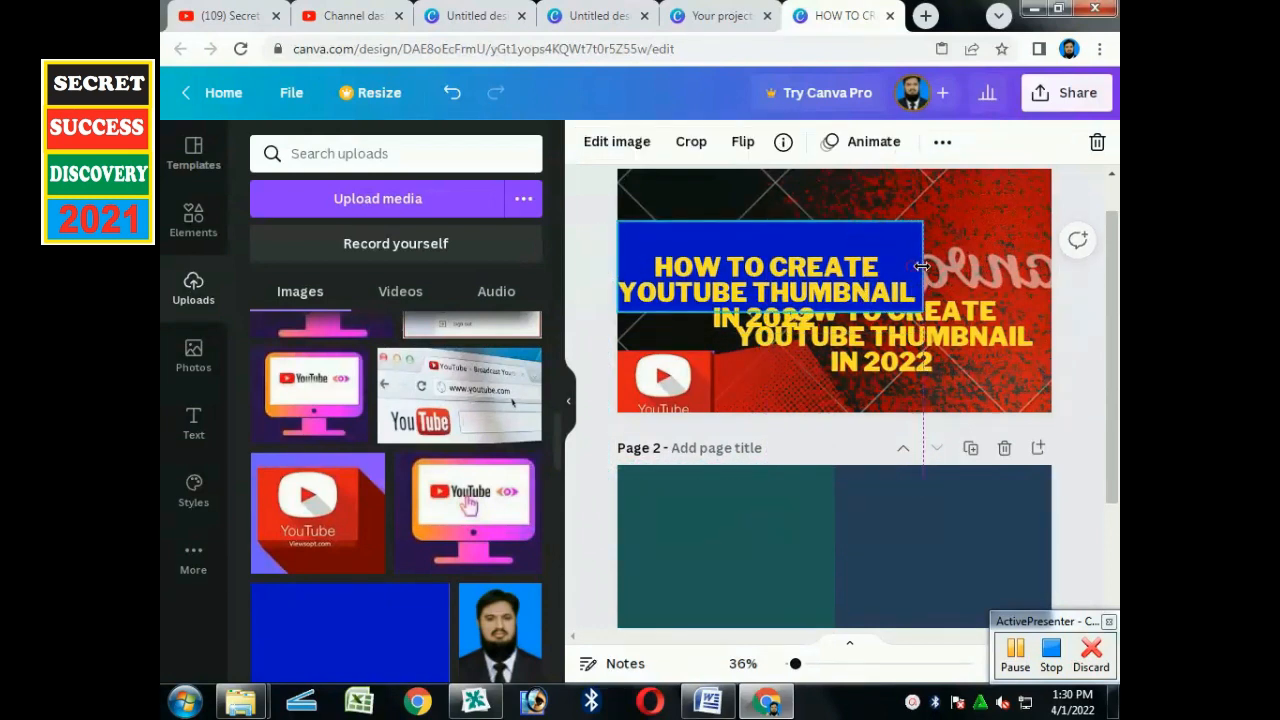
mouse_move(880, 342)
left_mouse_down()
mouse_move(880, 311)
mouse_move(888, 325)
left_mouse_up()
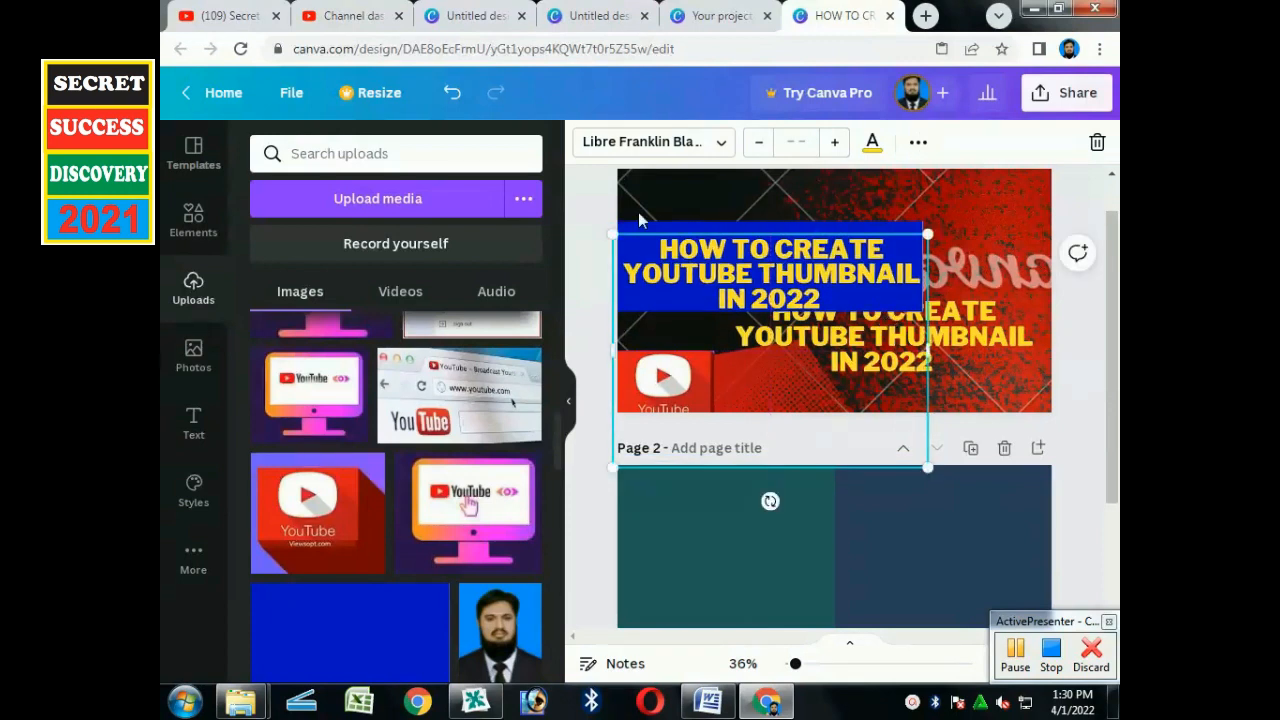
left_click_drag(766, 304, 763, 295)
left_click(581, 236)
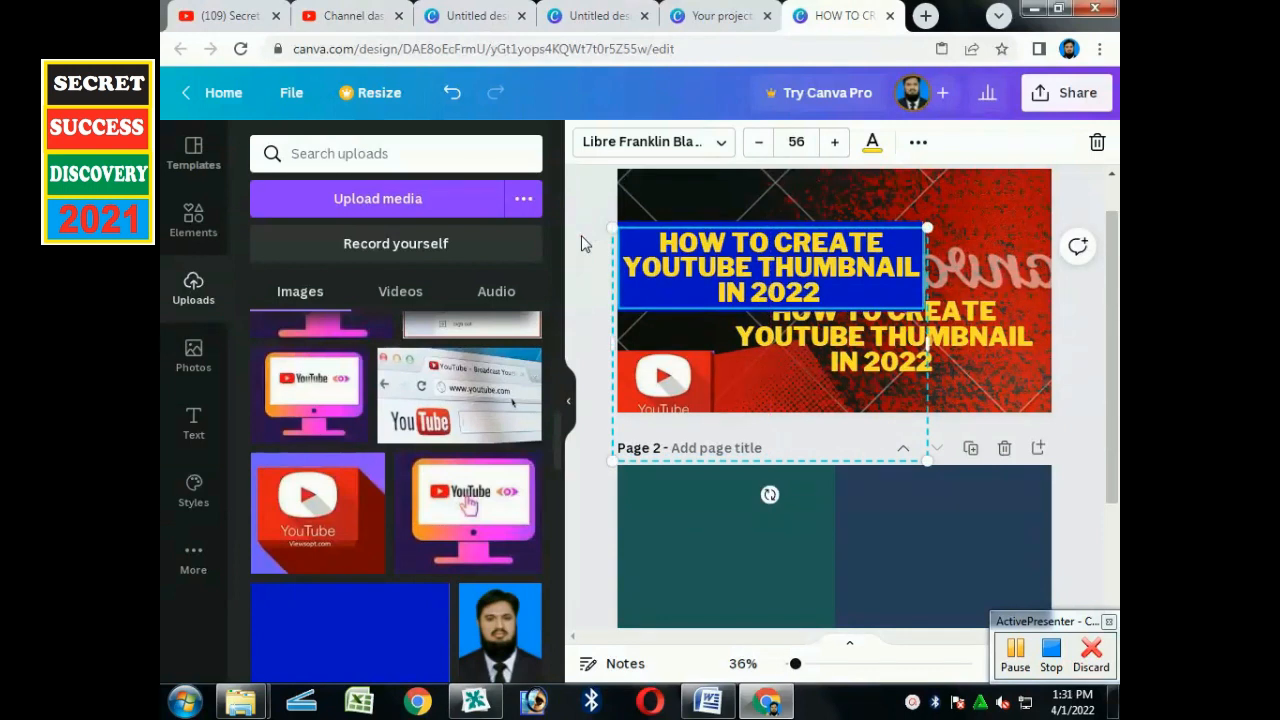
Delete the duplicate heading at the lower right of page 1
left_click_drag(912, 350, 970, 341)
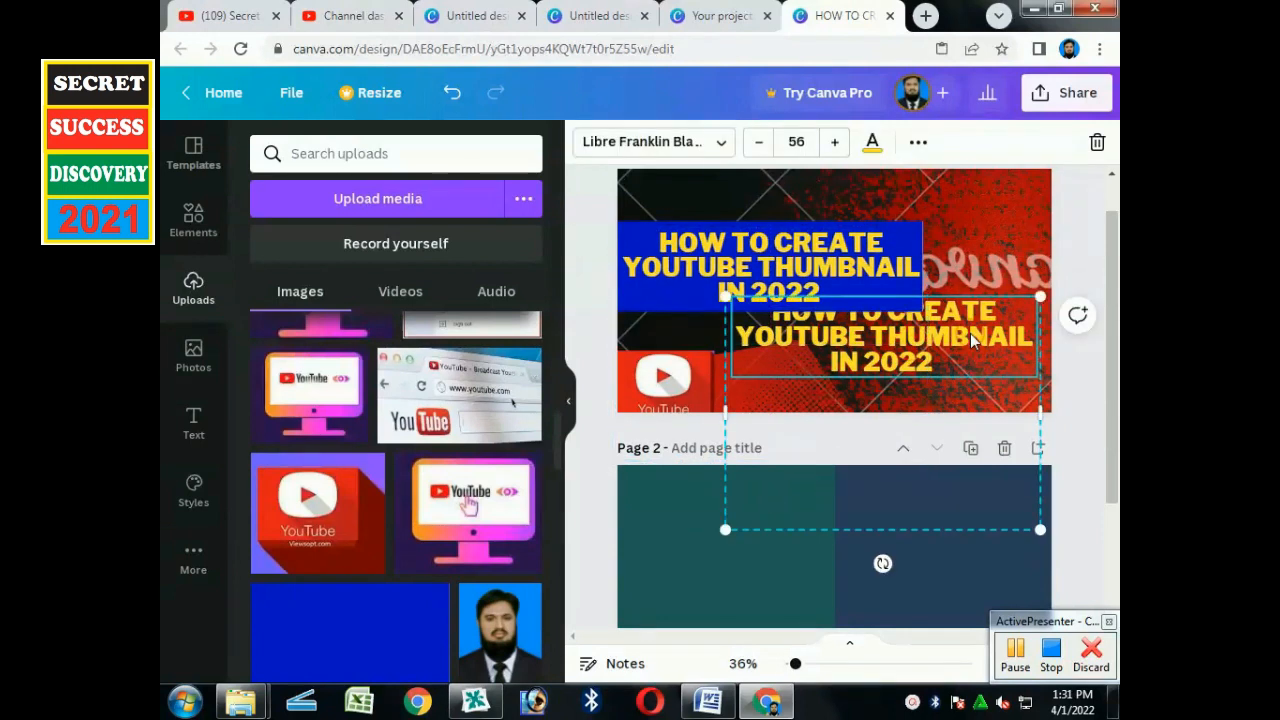
left_click(1001, 532)
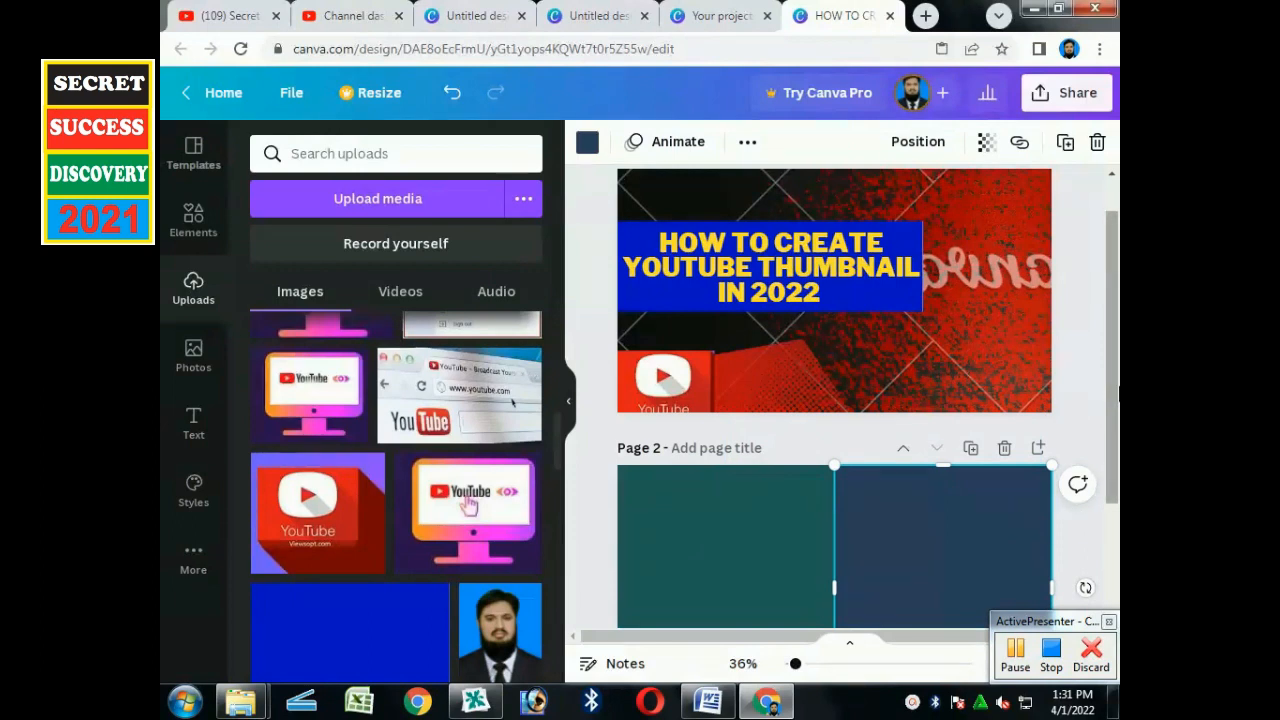
scroll(1115, 393, "up", 2)
left_click(1102, 388)
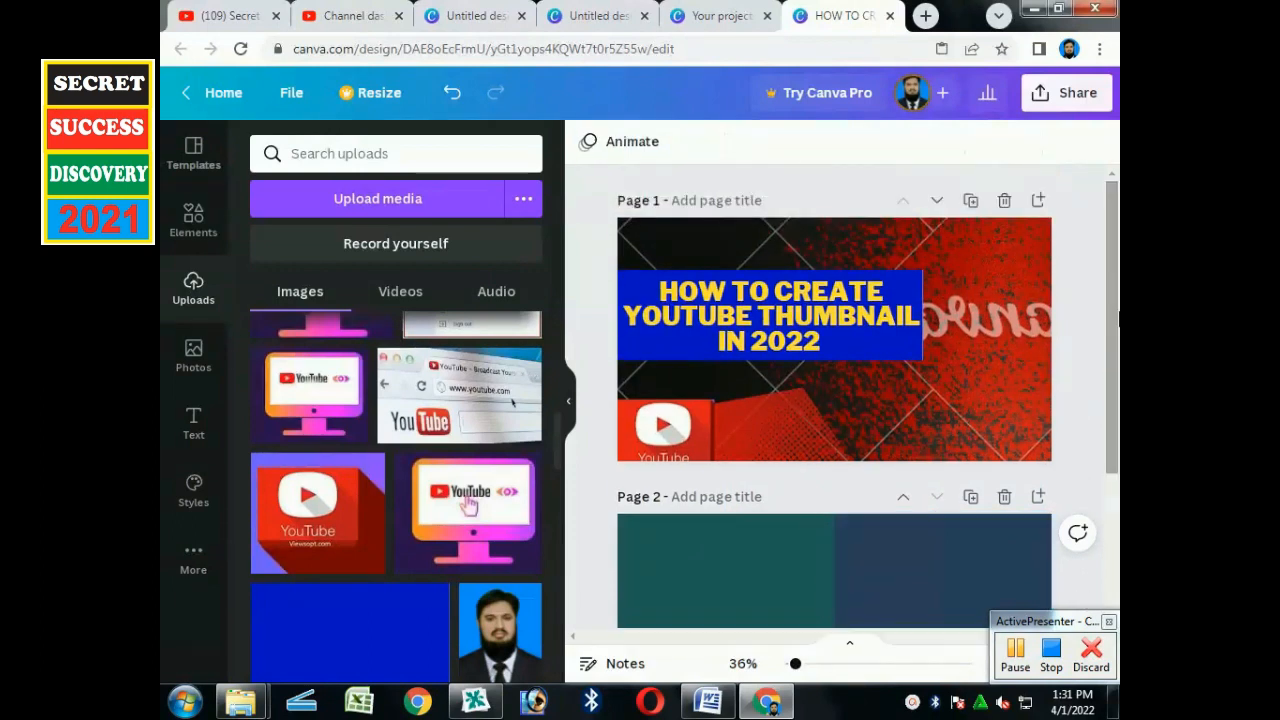
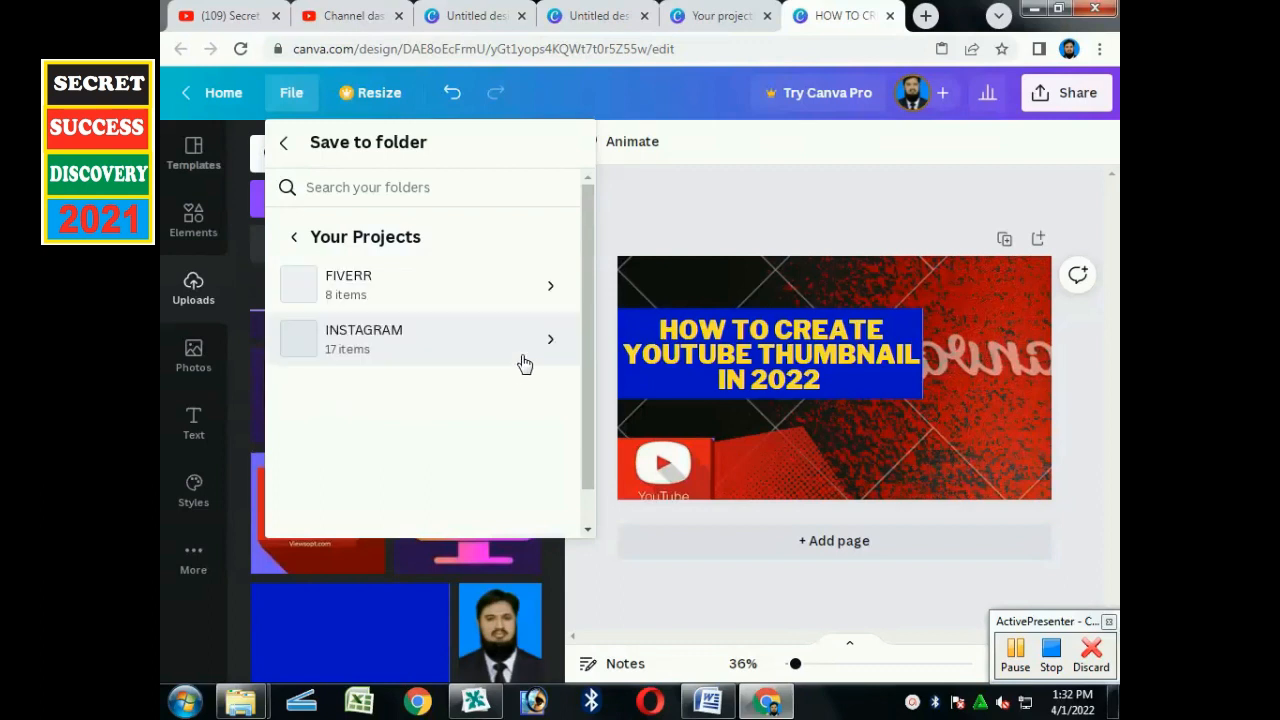
Save the design to the FIVERR folder in Your Projects
left_click(551, 289)
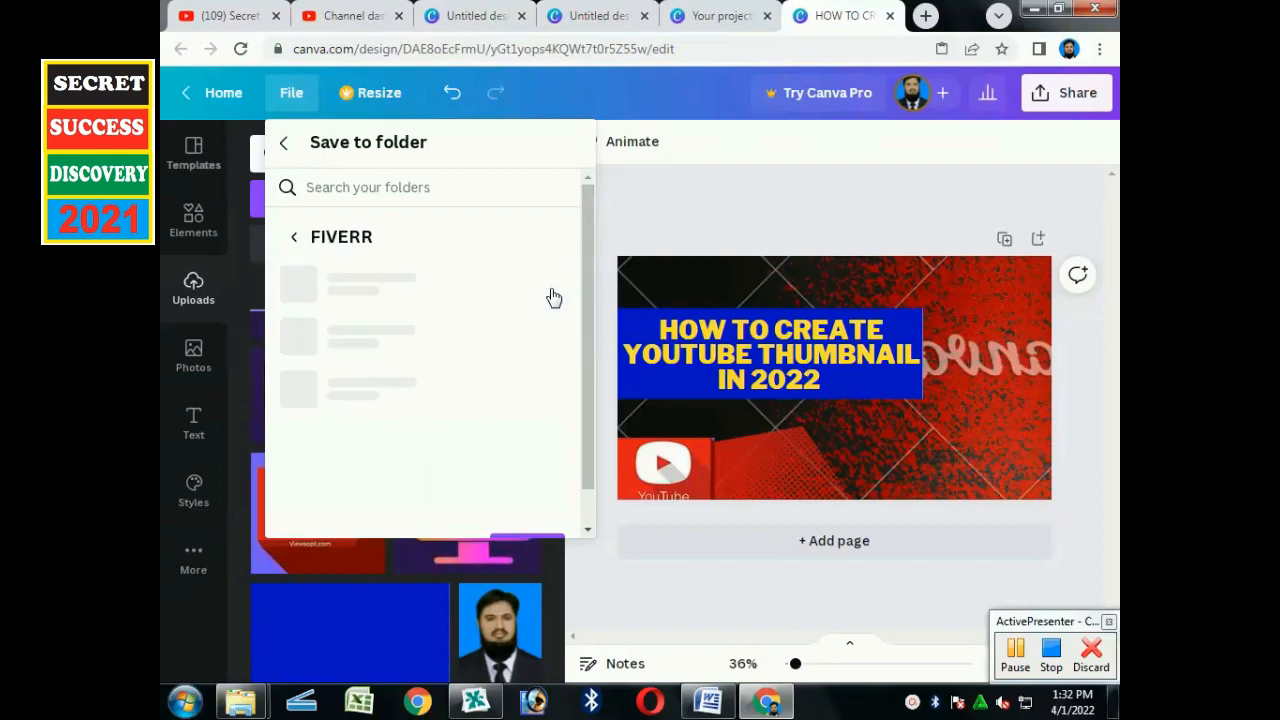
scroll(573, 468, "down", 1)
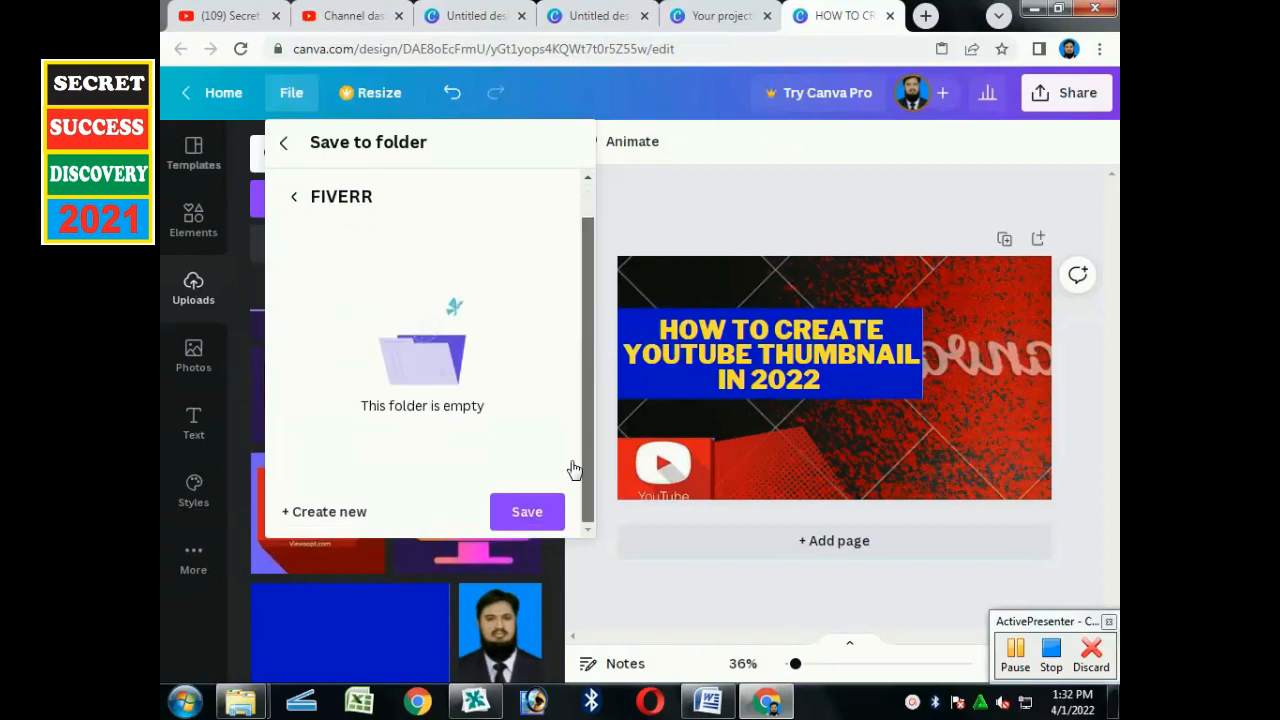
left_click(527, 514)
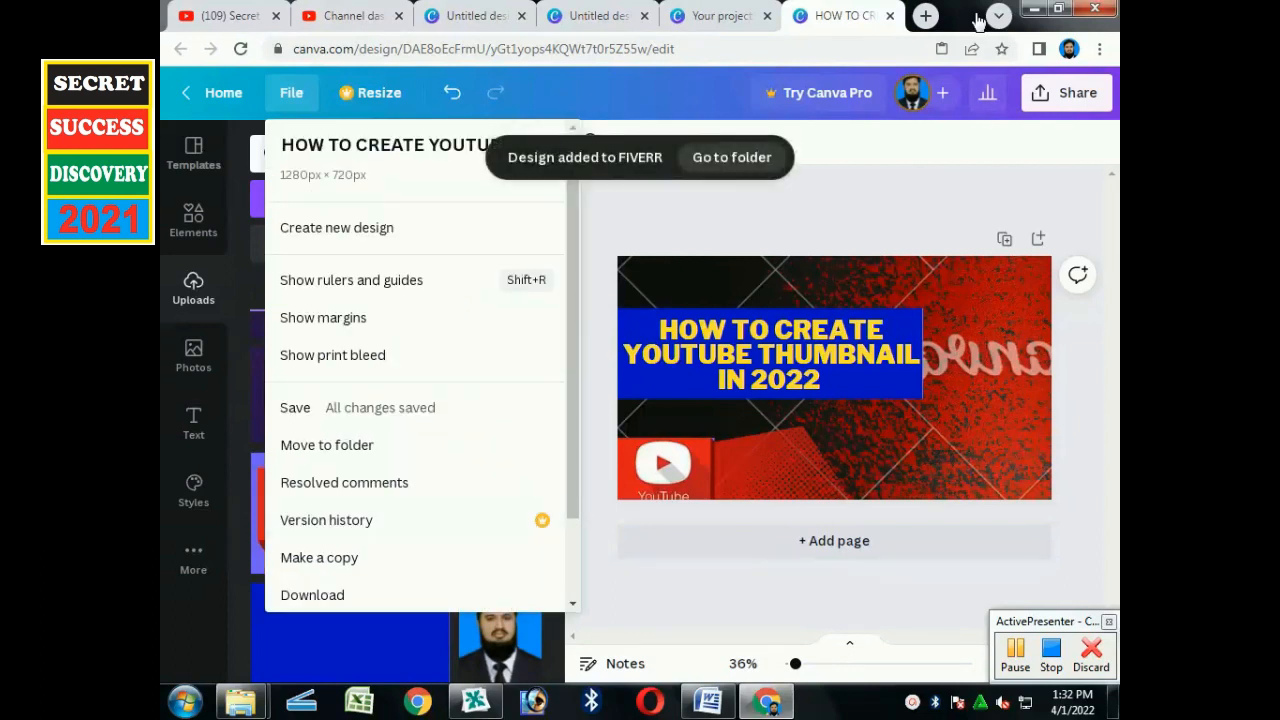
Open Canva's Your projects page in a new browser tab
left_click(927, 18)
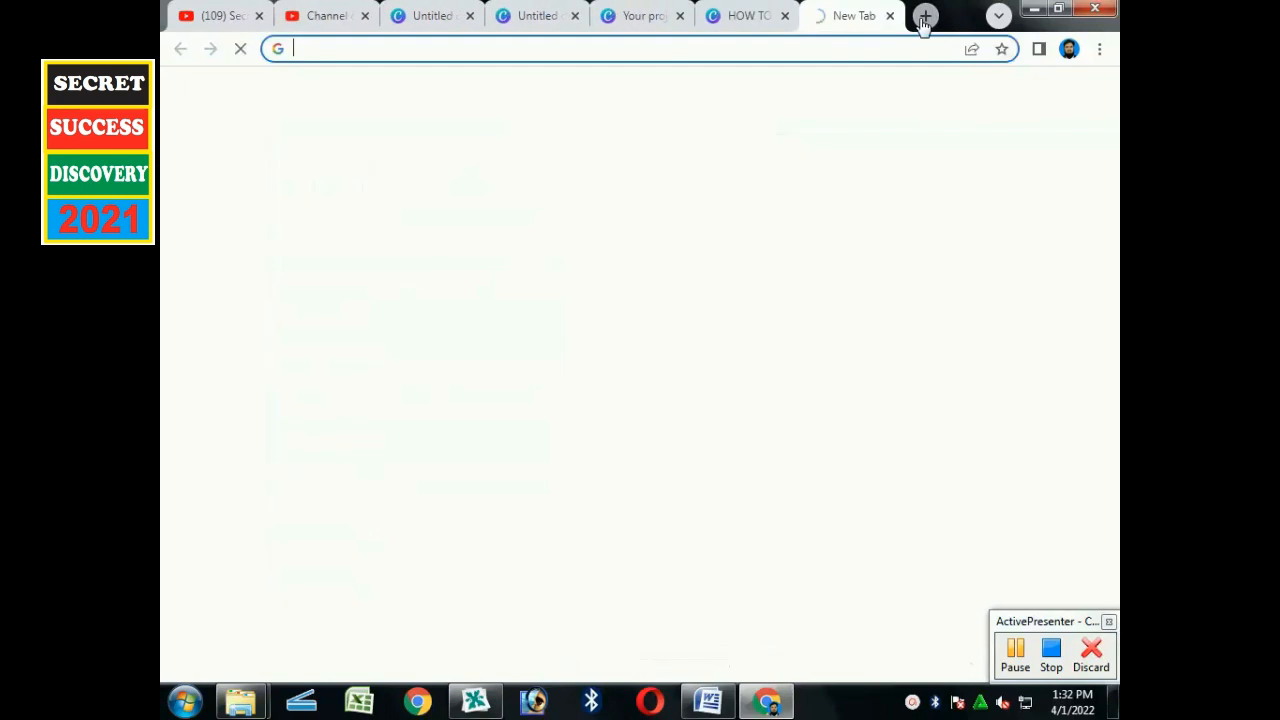
type("c")
key("Return")
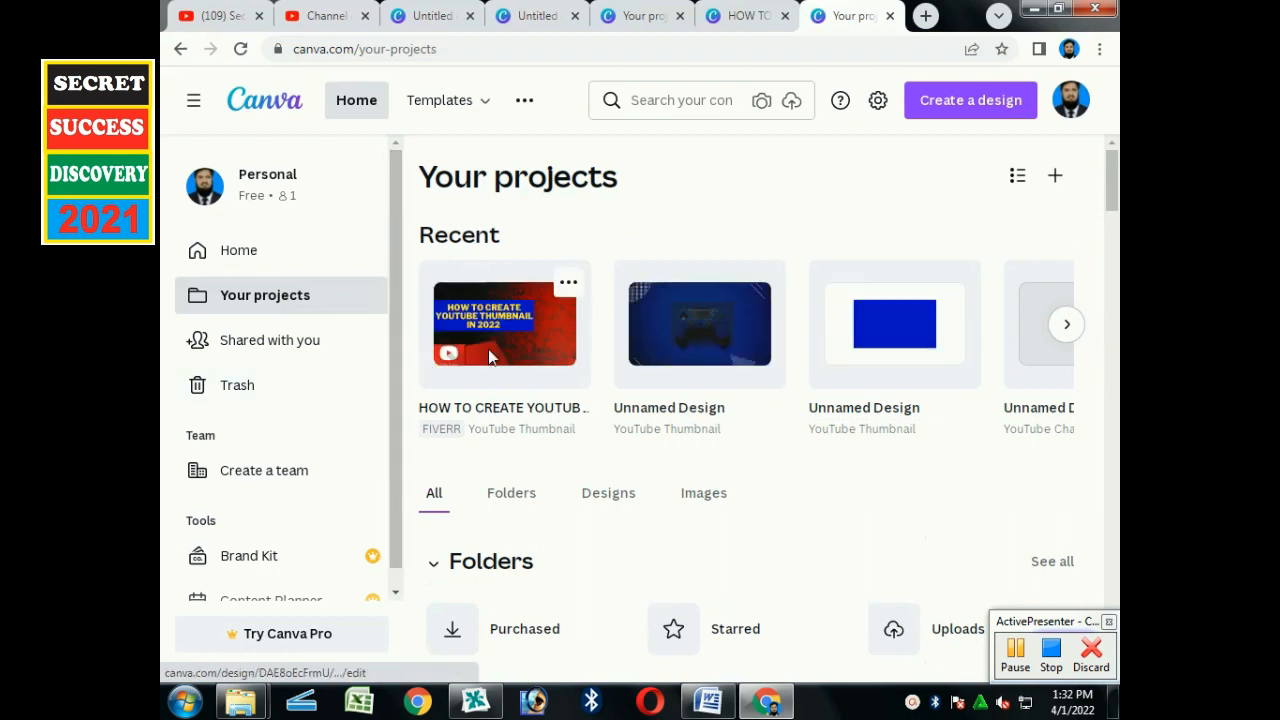
Save the preview image of the HOW TO CREATE YOUTUBE THUMBNAIL design as PNG image 0001 in the Documents library
right_click(490, 350)
left_click(594, 550)
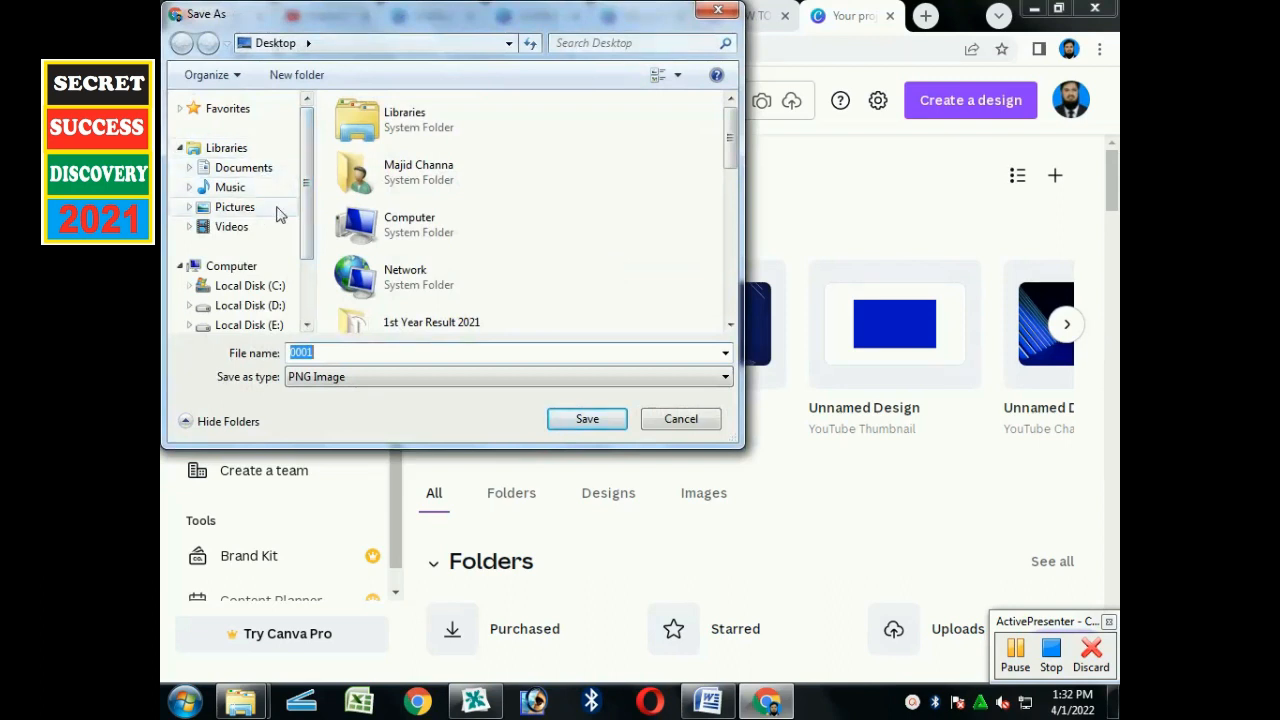
left_click_drag(306, 228, 322, 148)
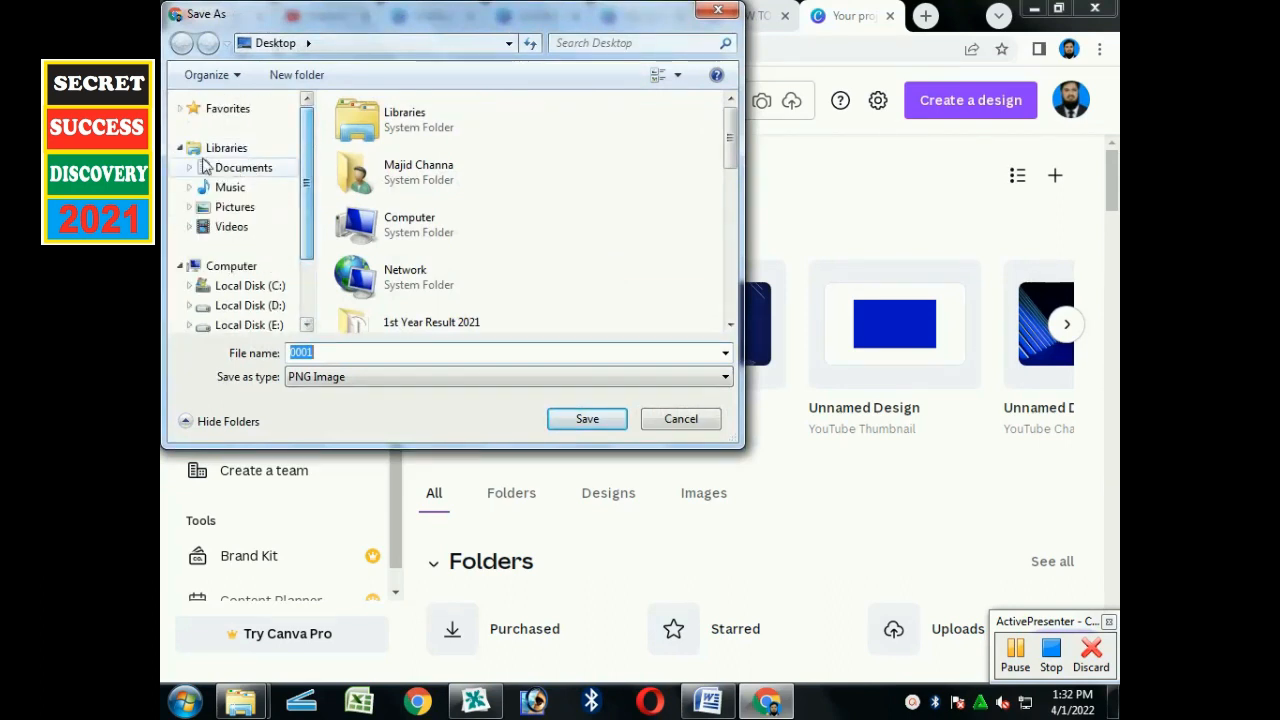
left_click(267, 172)
left_click(587, 419)
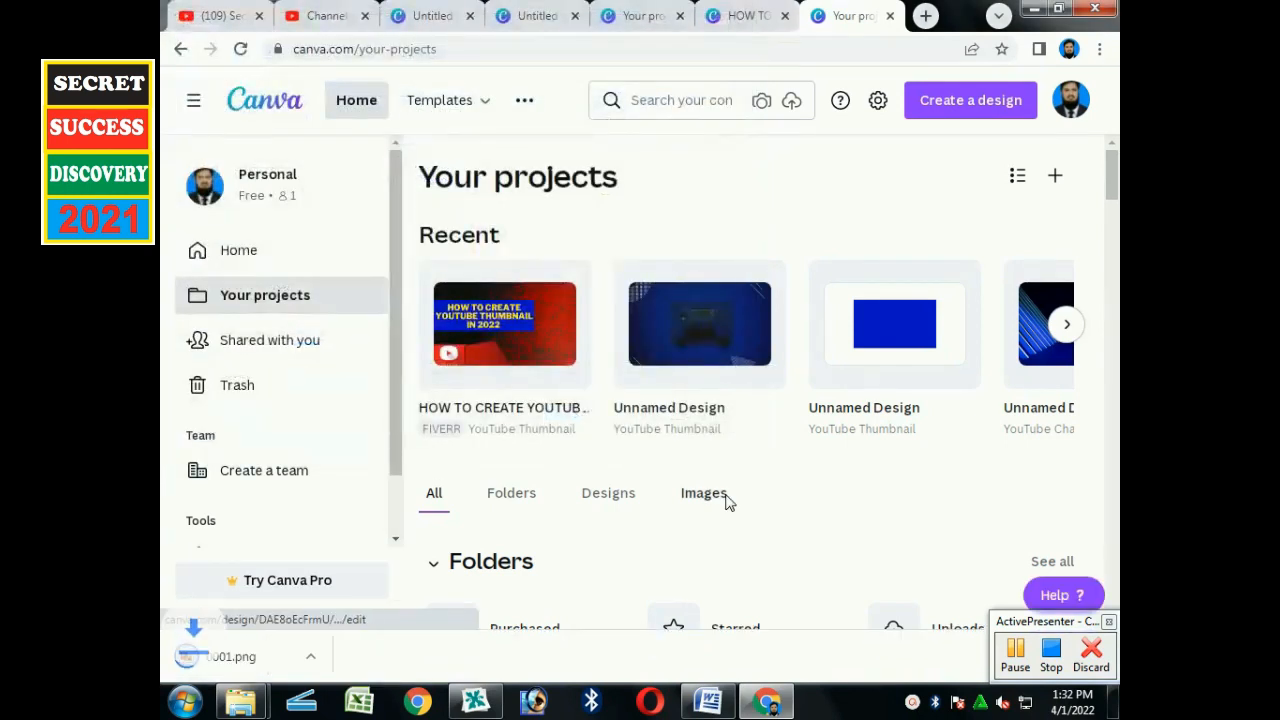
Open the downloaded 0001.png in the photo viewer, copy it and paste the copy onto the desktop
left_click(280, 672)
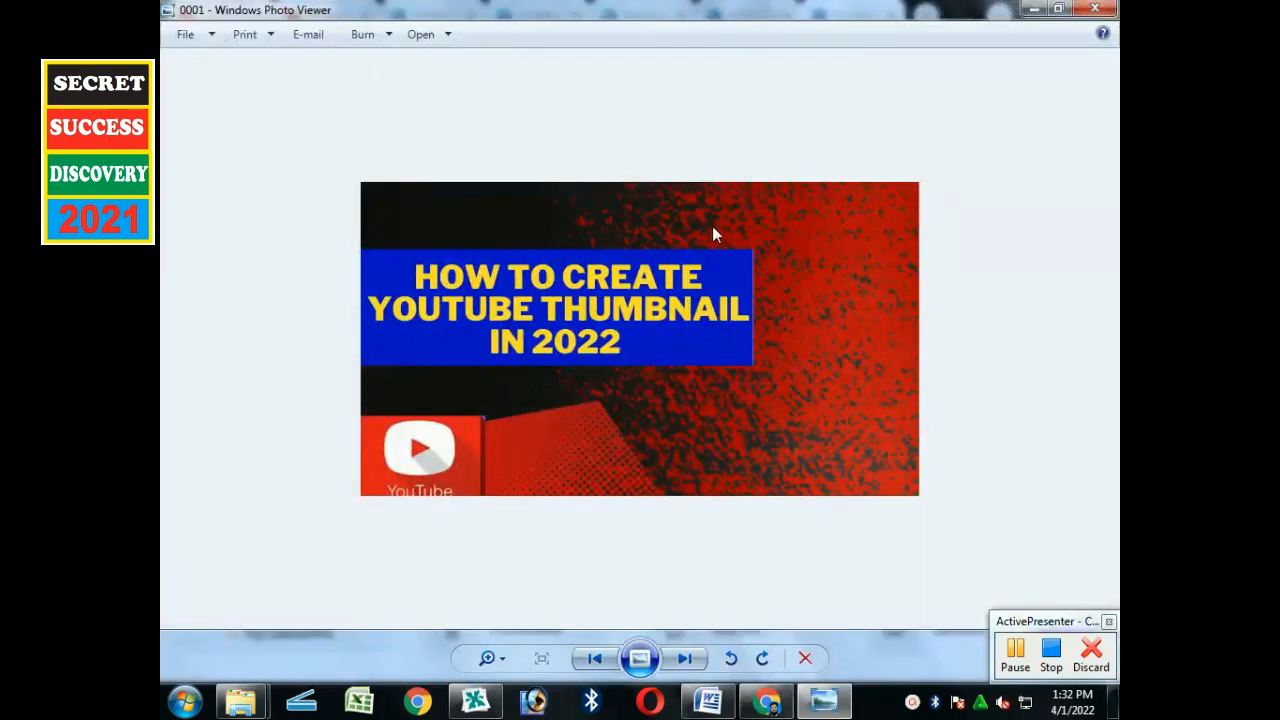
right_click(712, 226)
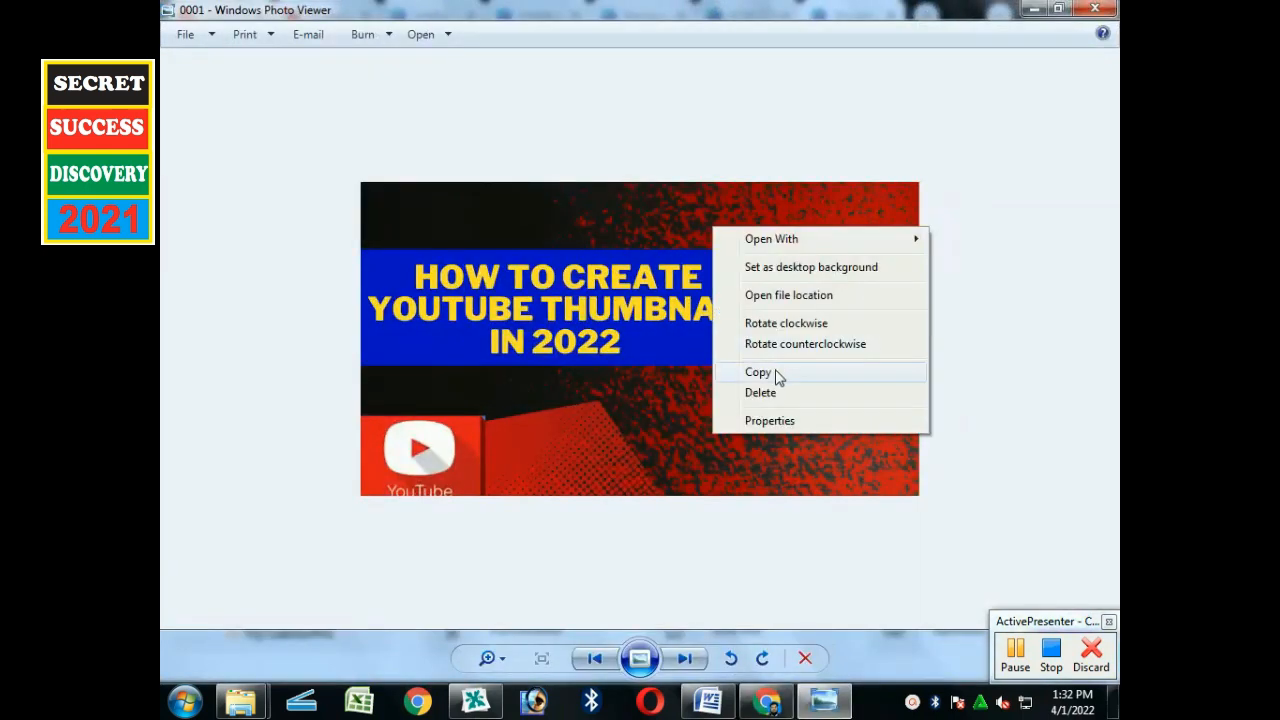
left_click(770, 373)
left_click(1035, 9)
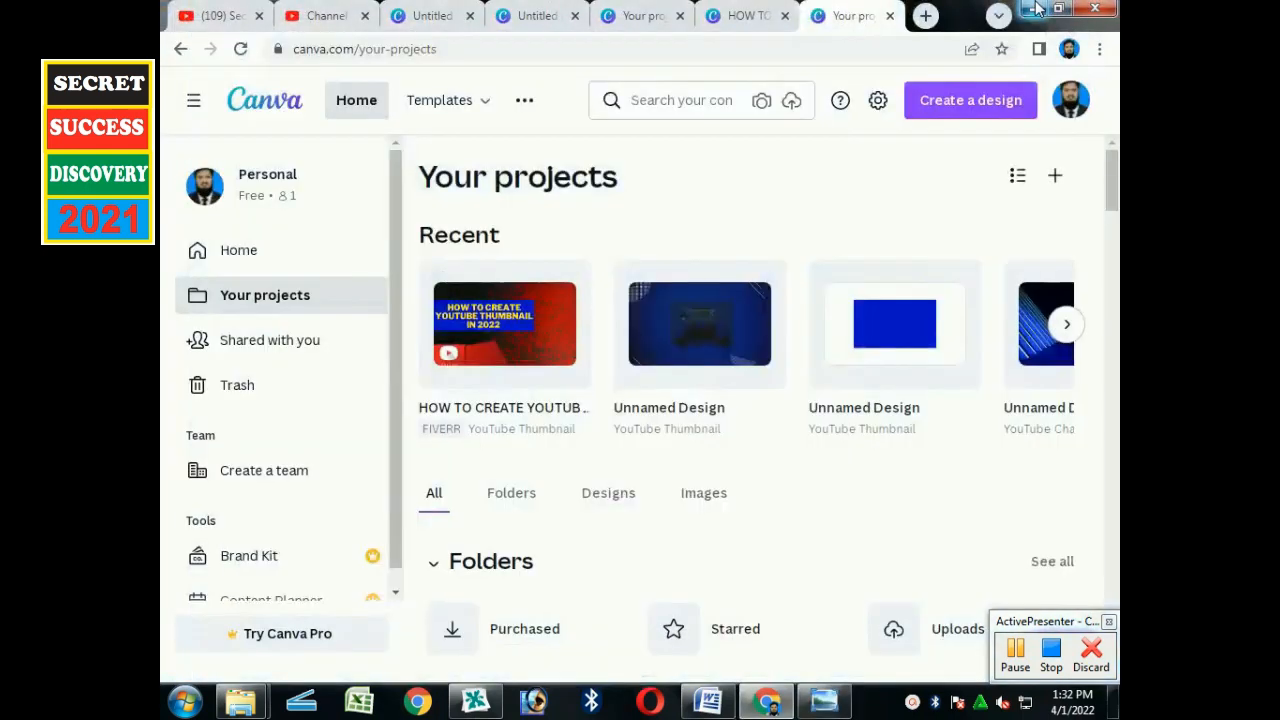
left_click(1035, 9)
right_click(754, 251)
left_click(806, 314)
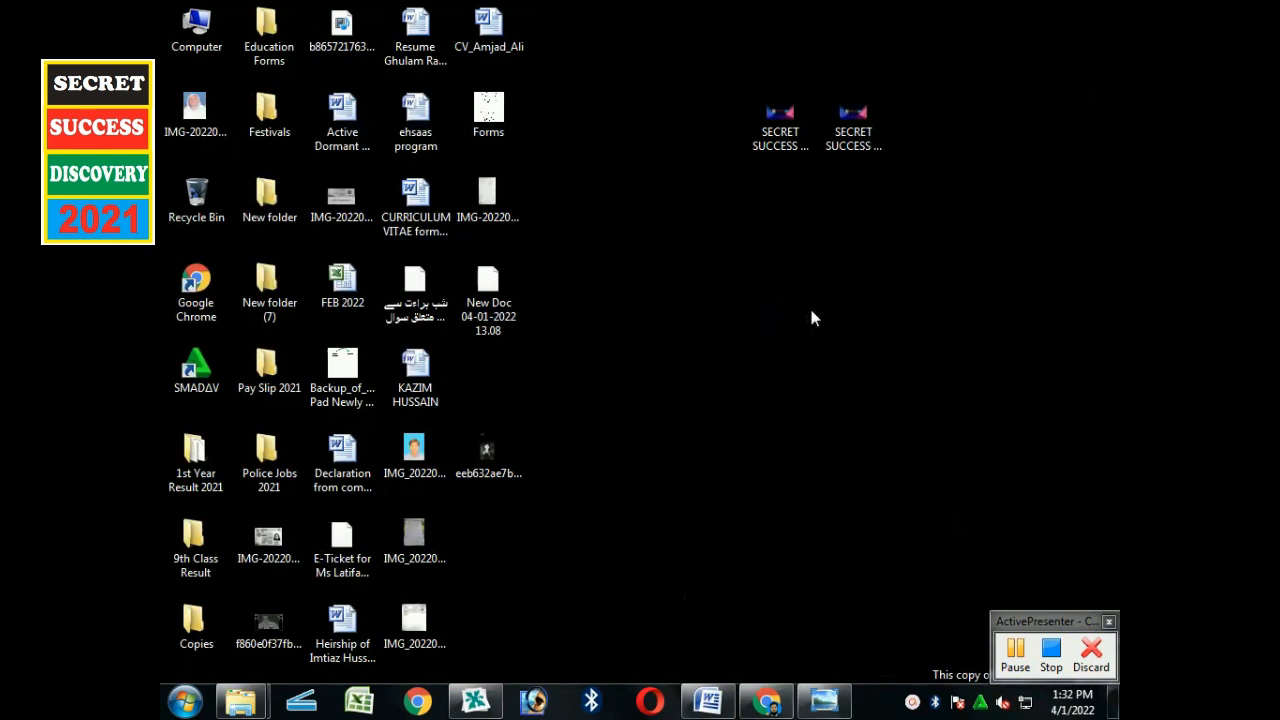
left_click(762, 703)
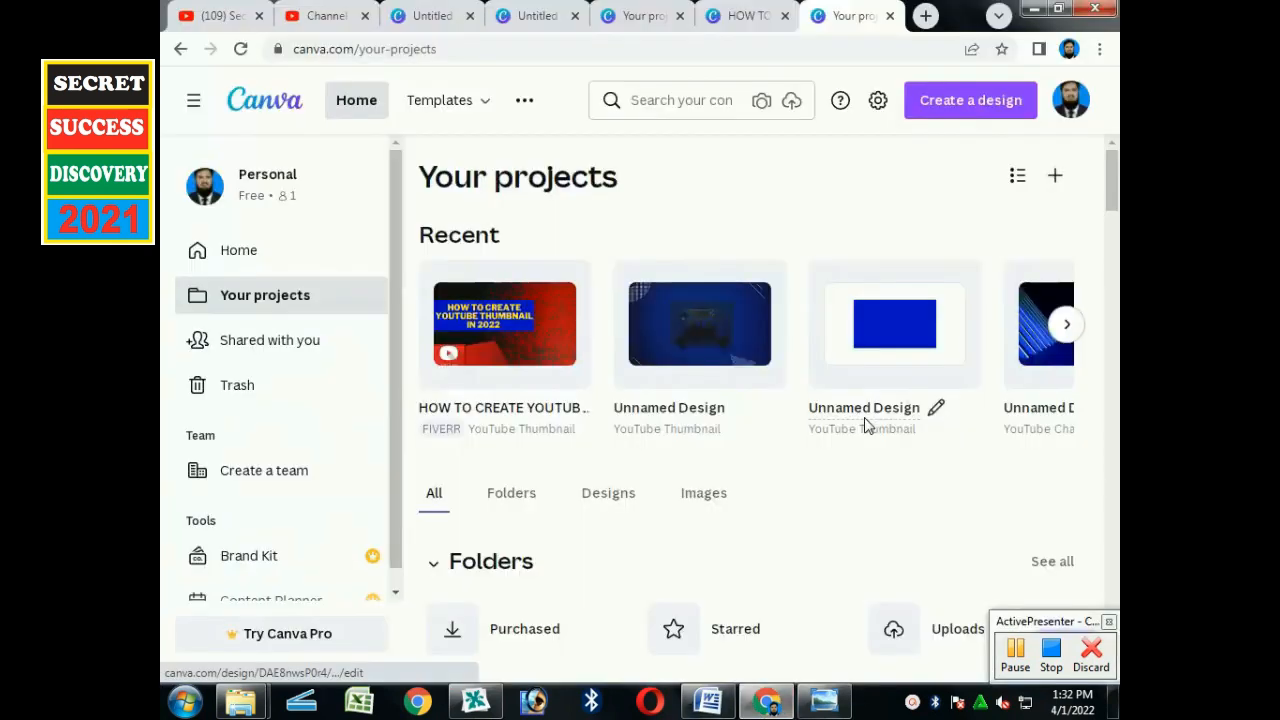
left_click(1108, 623)
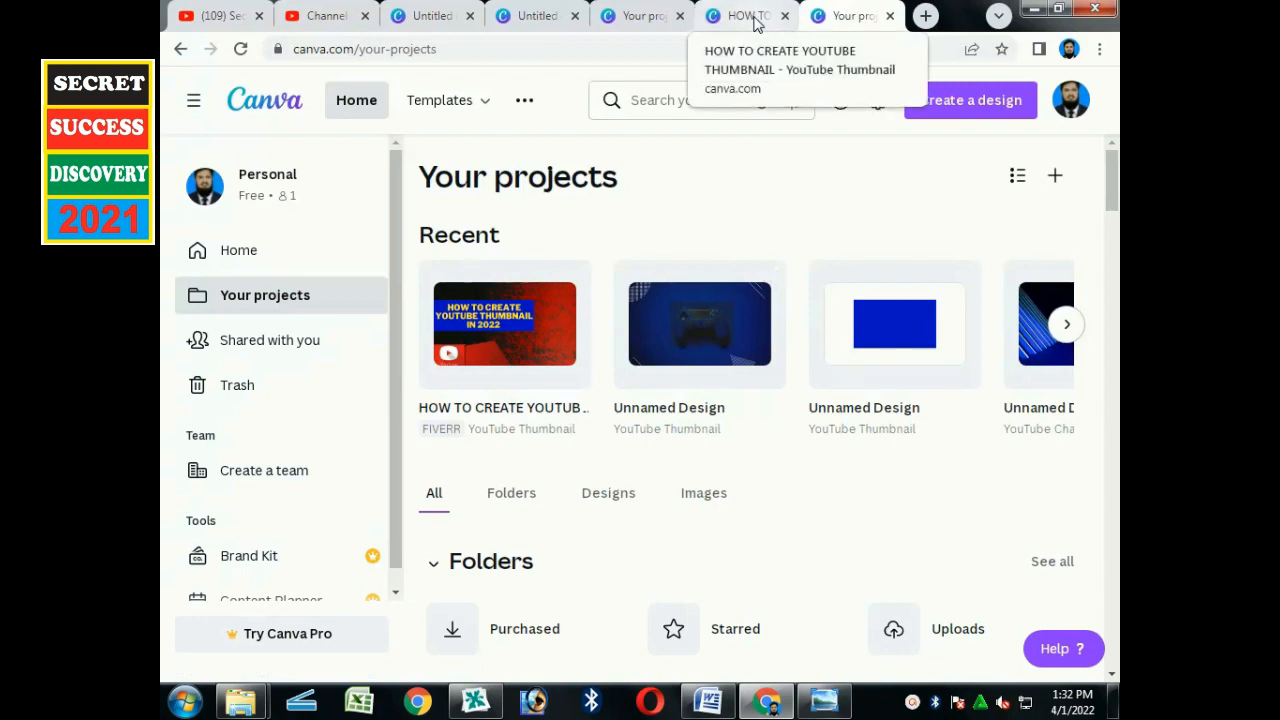
left_click(1035, 10)
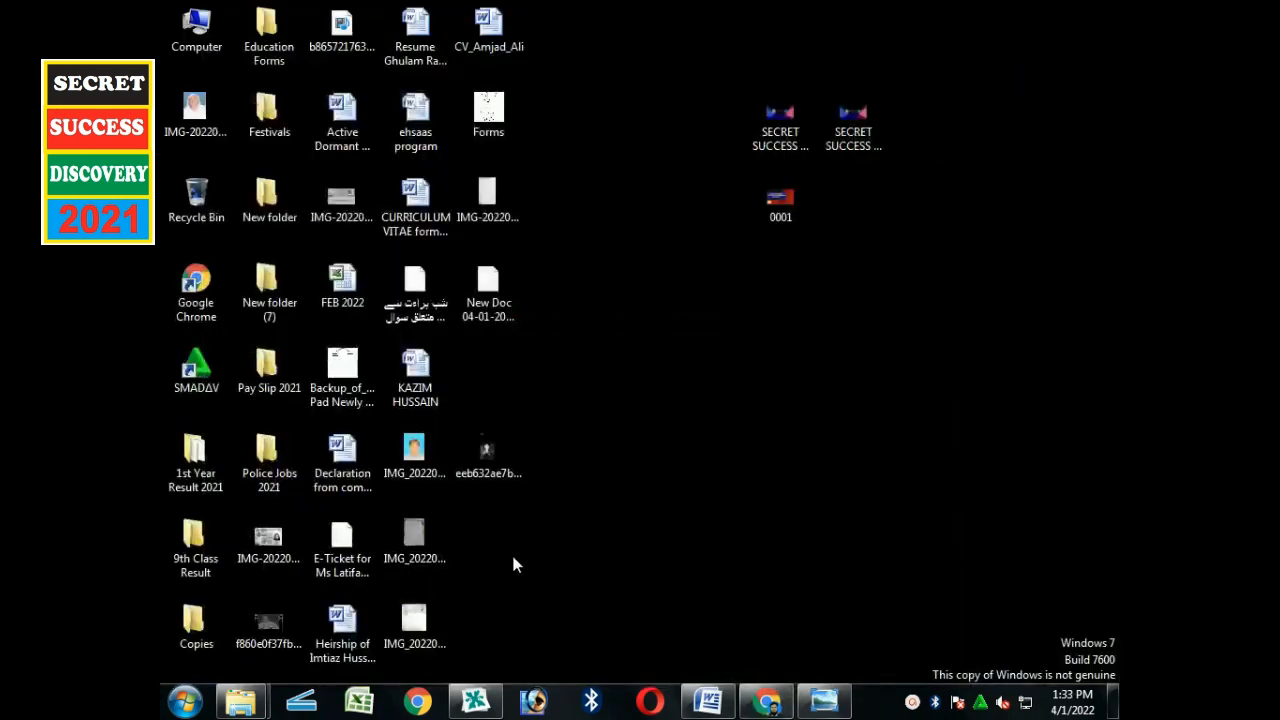
Start InPage and leave it running in the background with the desktop in view
right_click(497, 700)
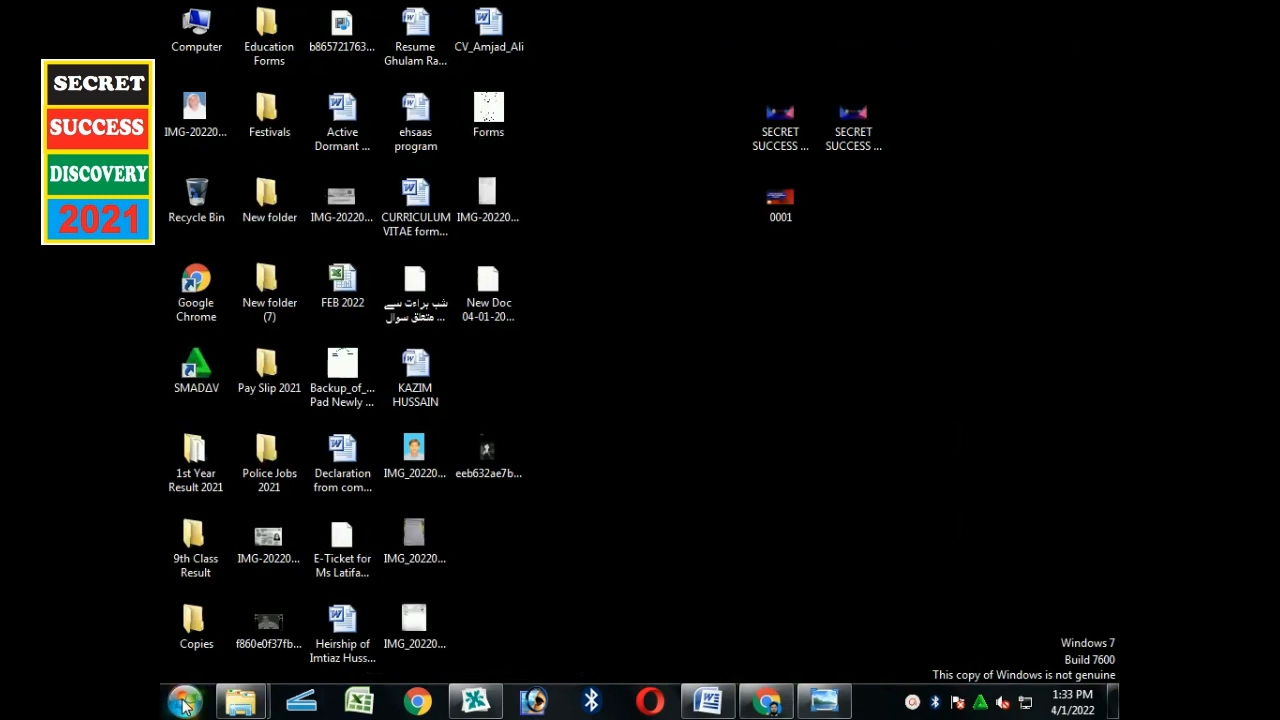
left_click(185, 703)
left_click(298, 441)
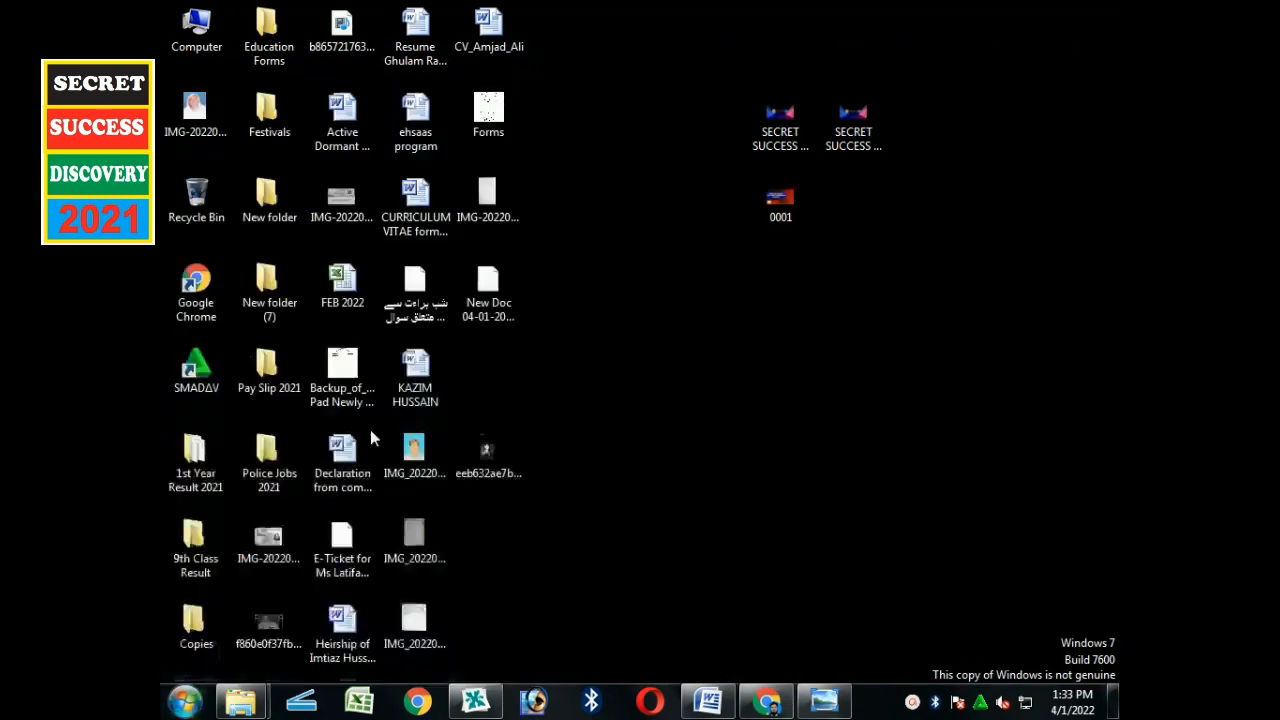
left_click(472, 702)
left_click(1110, 7)
left_click(662, 392)
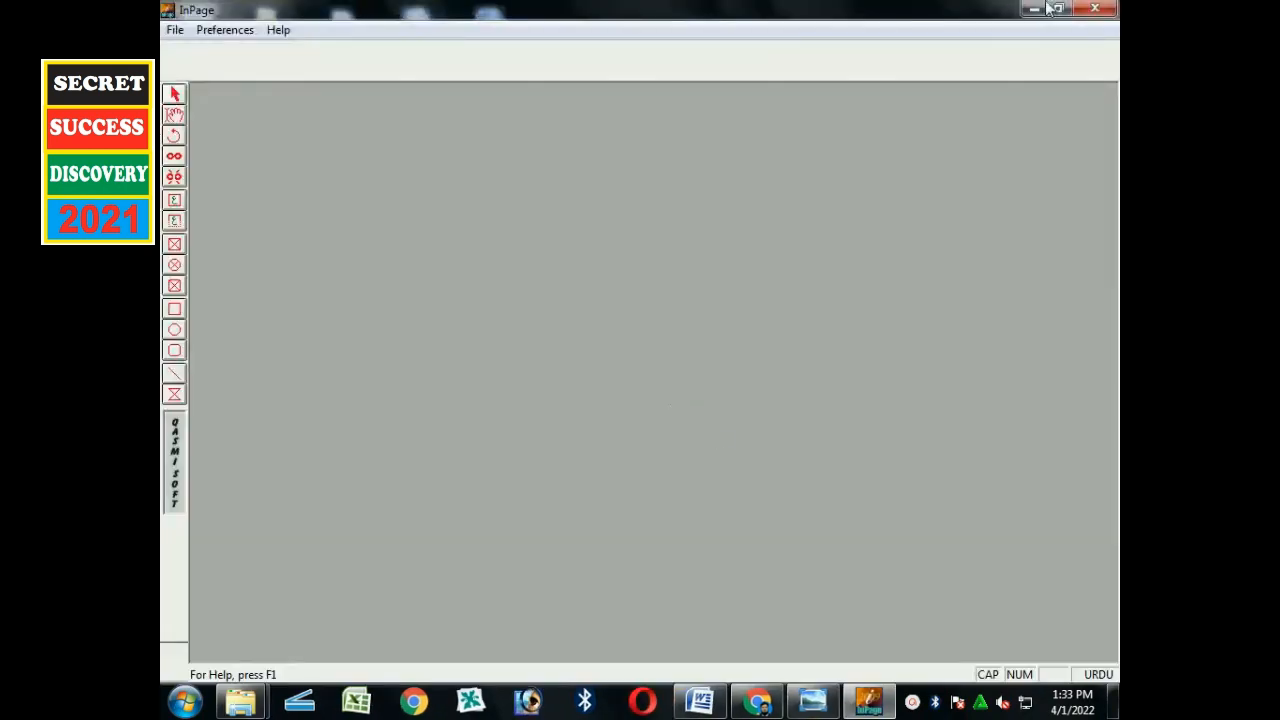
left_click(1036, 10)
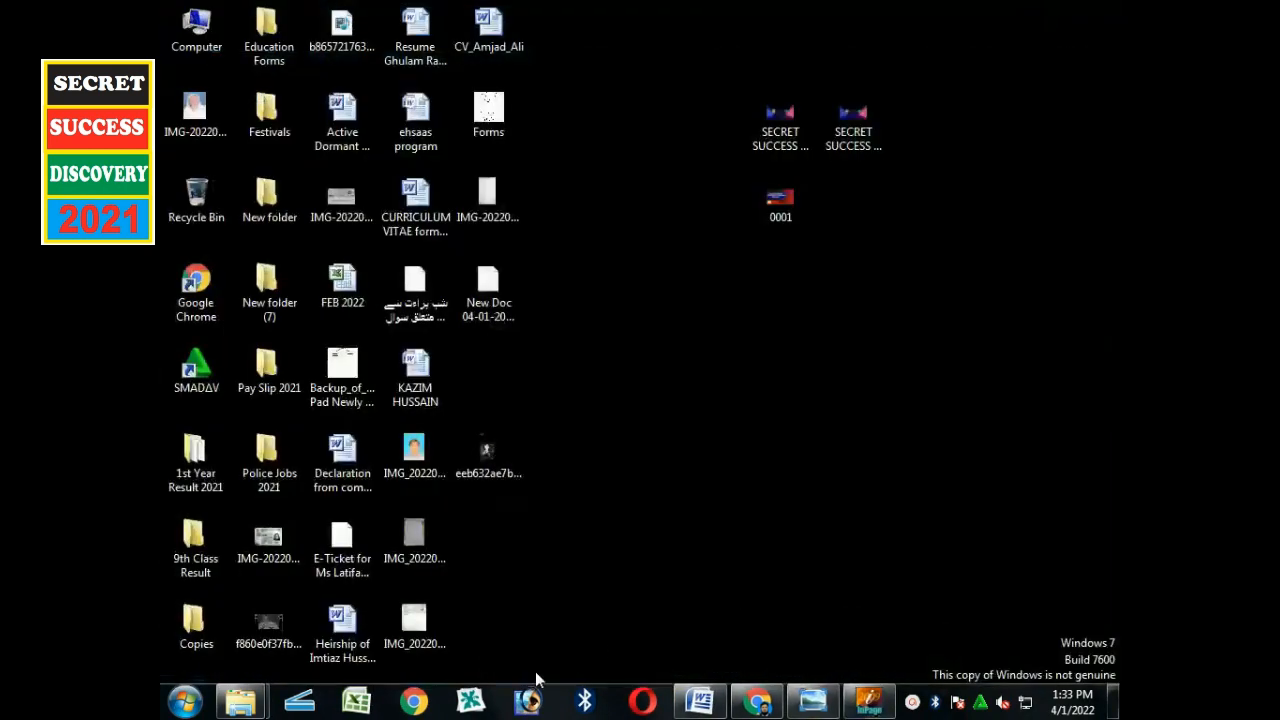
Create a new graphic in CorelDRAW 11 and paste the desktop image 0001 into it
left_click(470, 700)
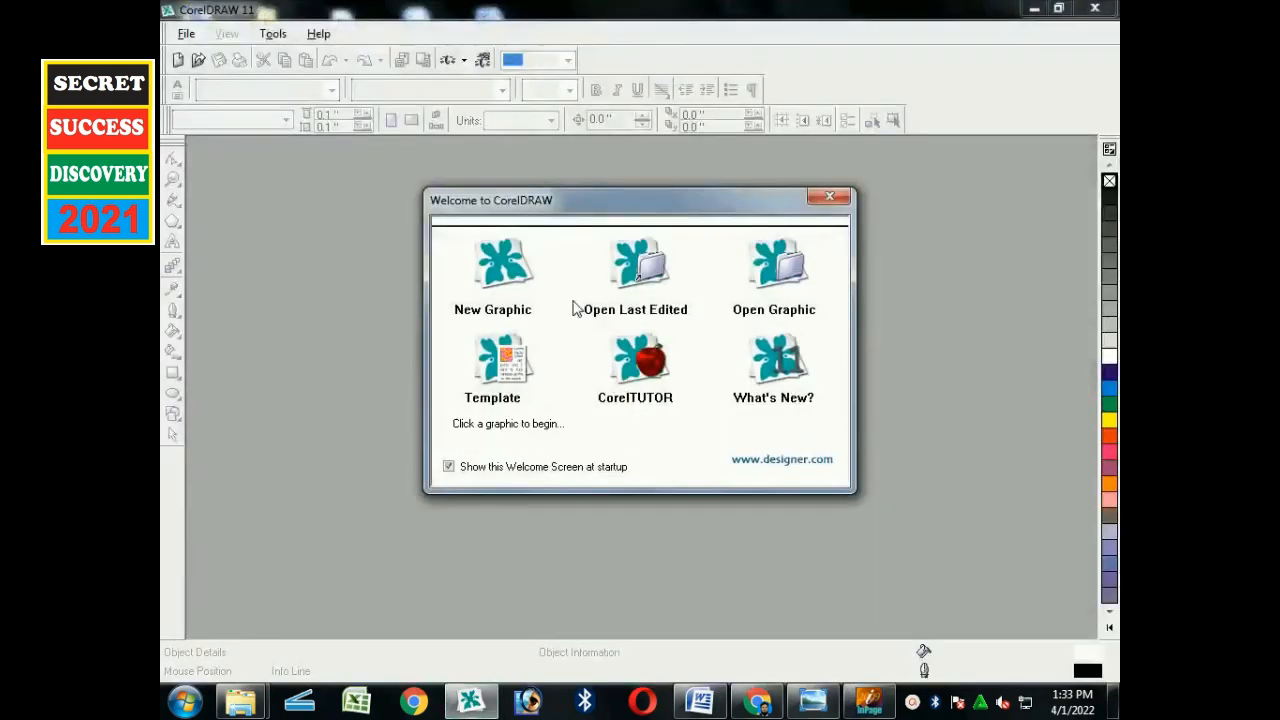
left_click(505, 262)
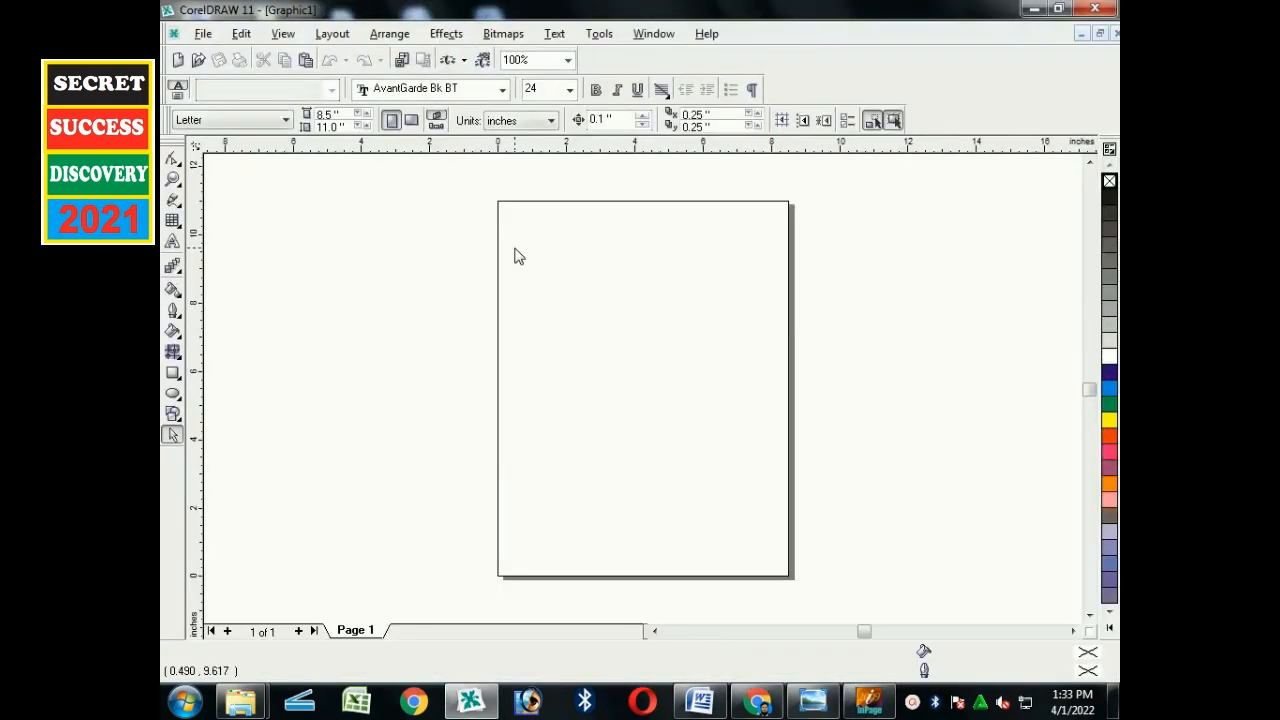
left_click(1033, 9)
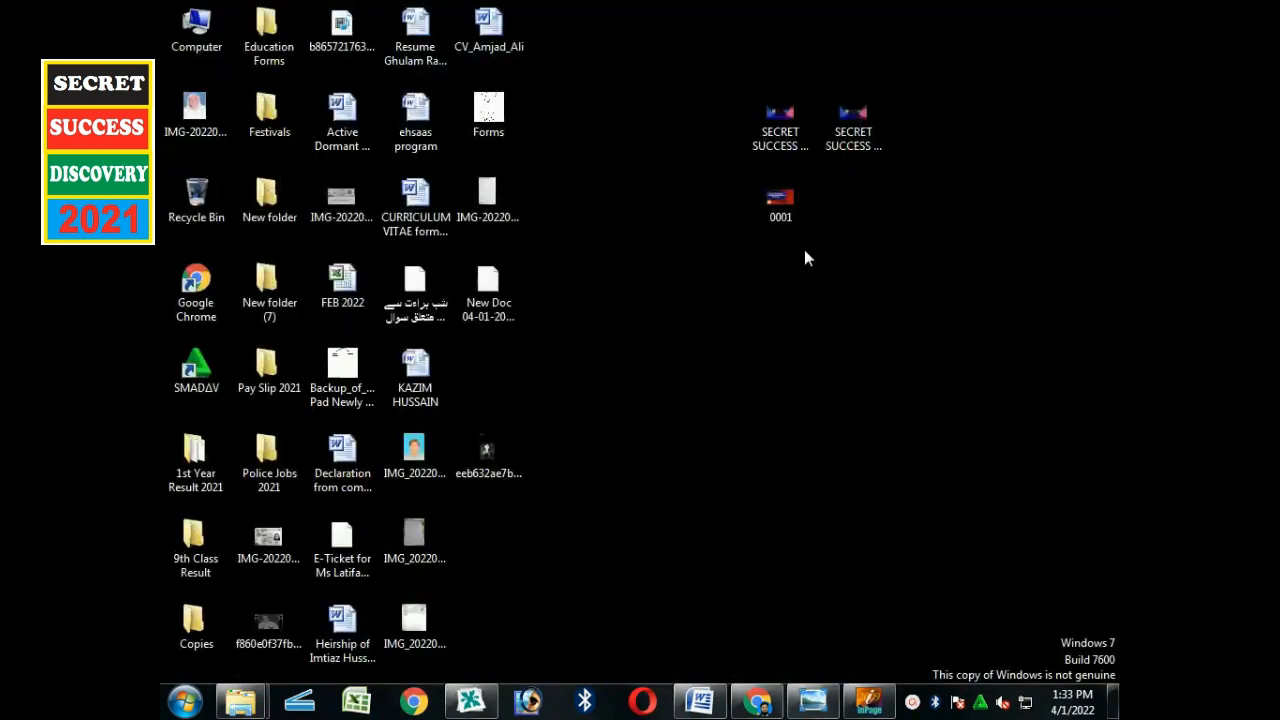
right_click(797, 208)
left_click(864, 572)
left_click(472, 700)
key("ctrl+v")
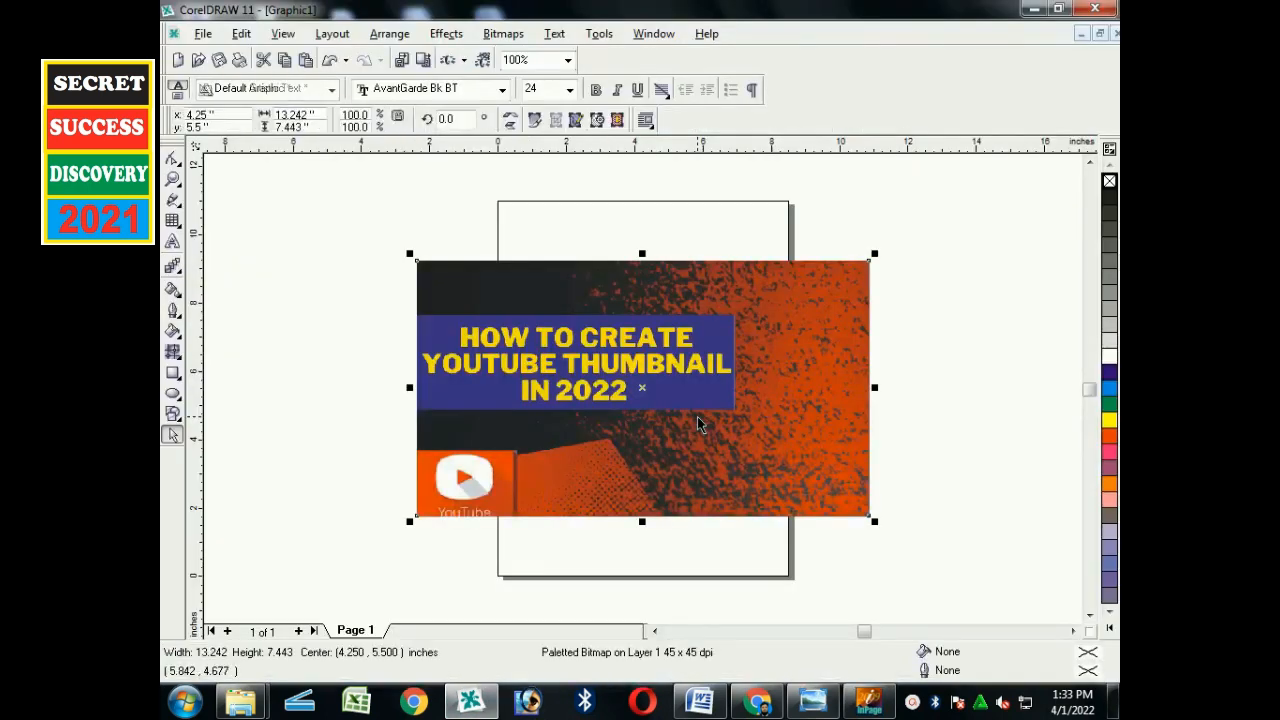
left_click(710, 210)
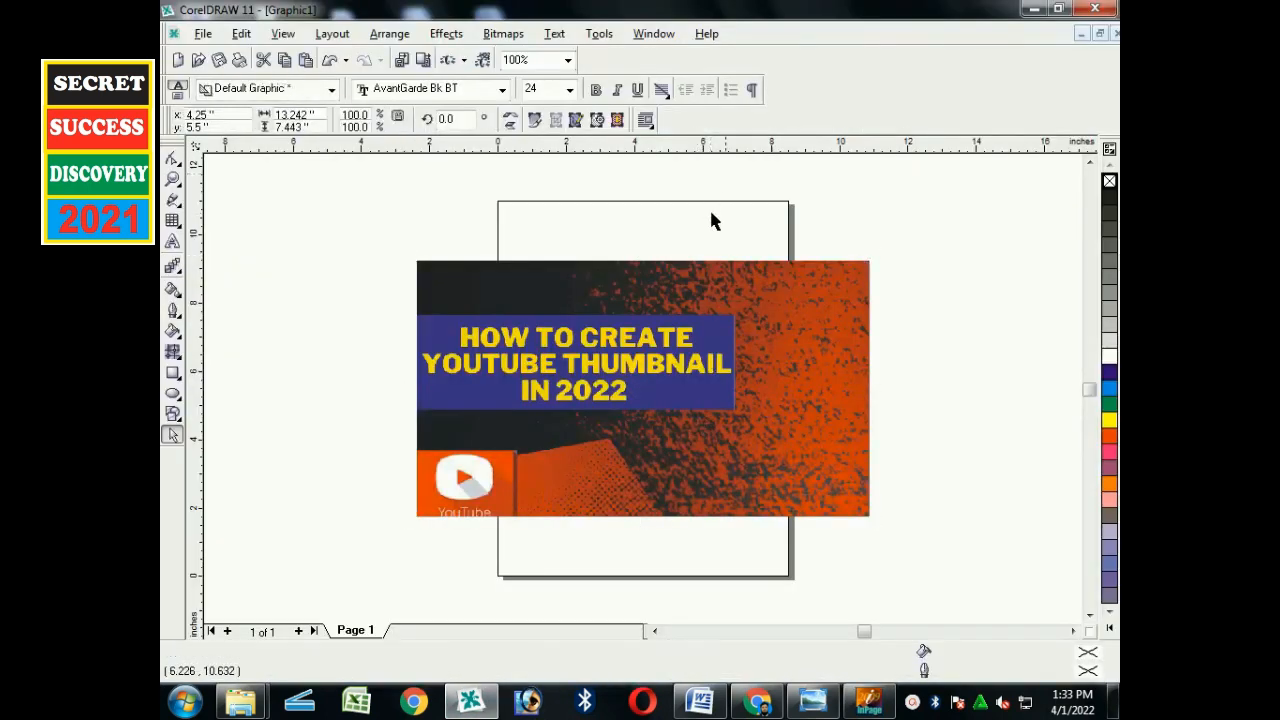
Scale the pasted thumbnail image down to fit within the page width and move it to the upper part of the page
left_click(854, 497)
left_click_drag(876, 524, 655, 397)
left_click_drag(605, 354, 712, 328)
left_click(783, 332)
key("F2")
left_click_drag(504, 198, 933, 481)
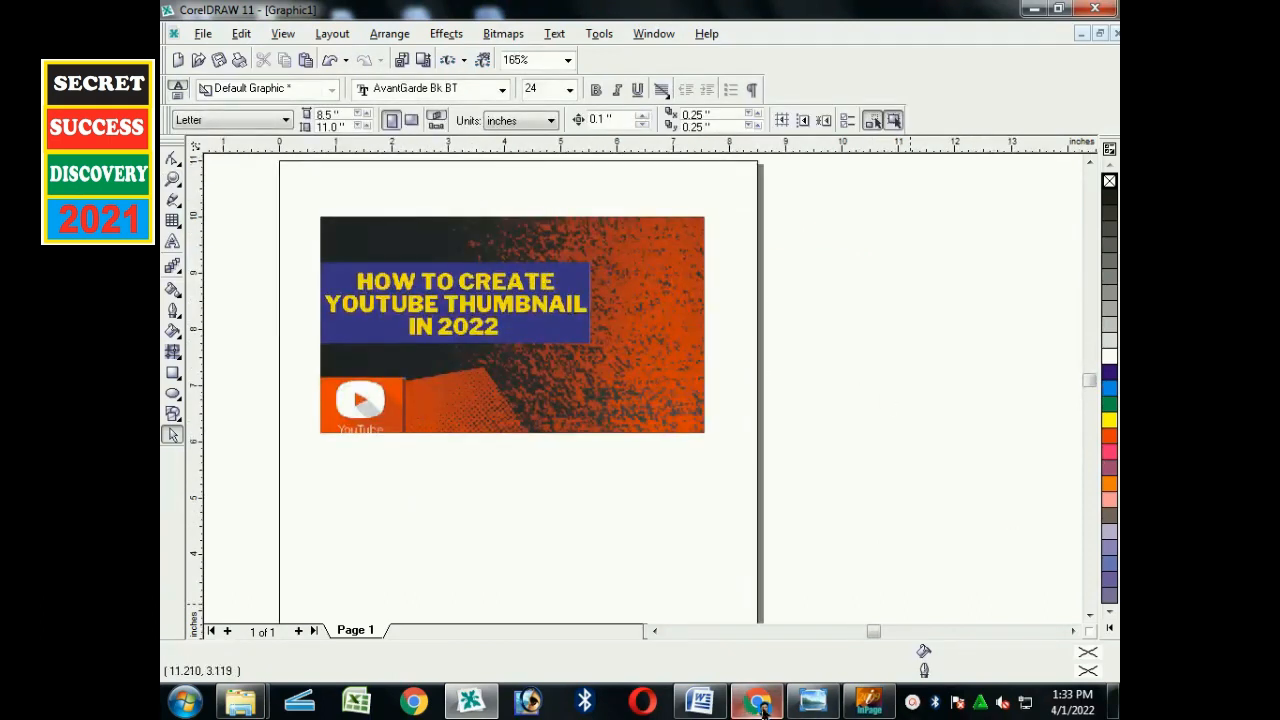
Switch to InPage, create a new document and draw a text box about 141 mm wide and 57 mm high near the page's upper edge
left_click(868, 700)
left_click(176, 30)
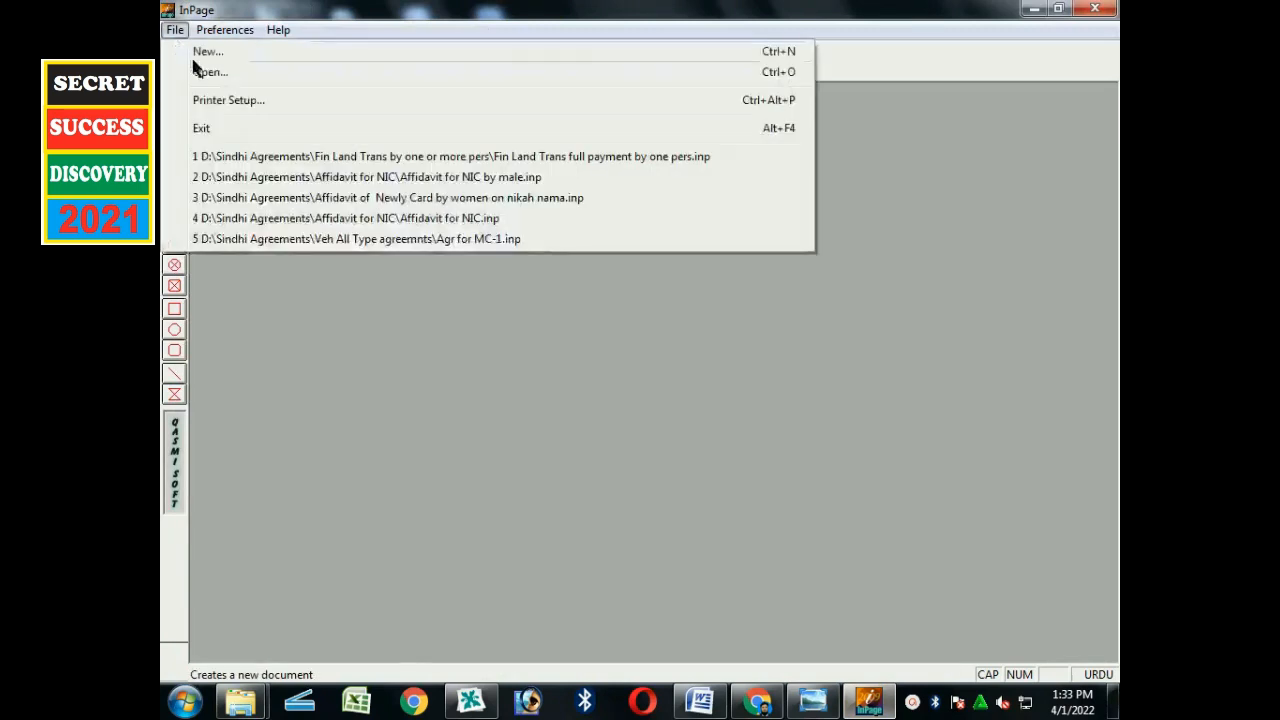
left_click(192, 49)
left_click(788, 287)
left_click(174, 221)
left_click_drag(427, 234, 925, 439)
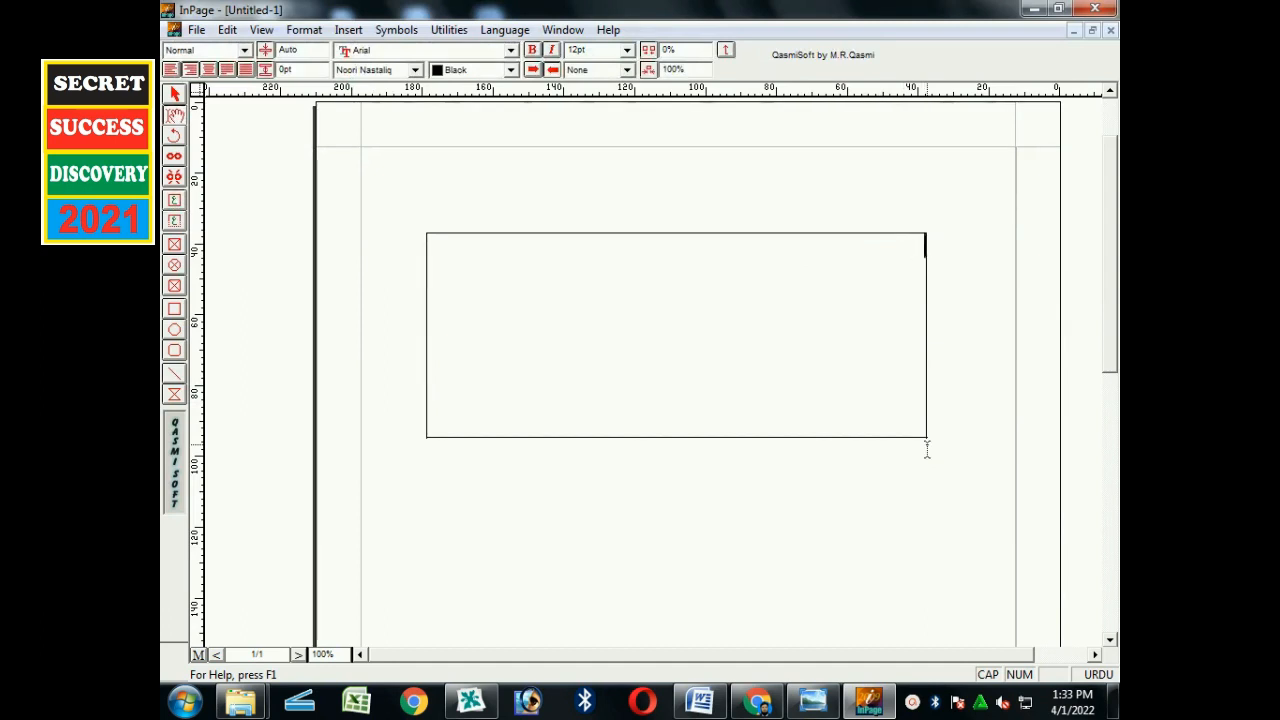
Enter the Urdu text "یوٹیوب پر کیسے" in the text box and set its font size to 48 pt
key("Caps_Lock")
type("یہ")
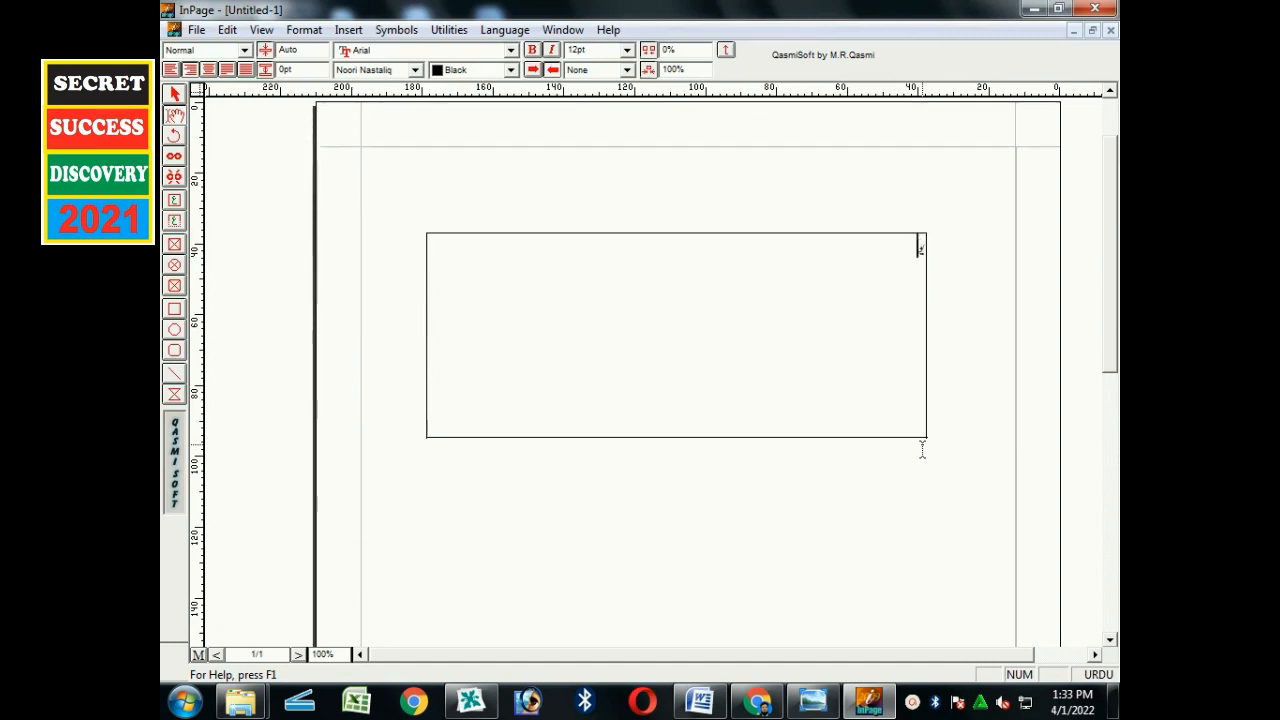
type("ٹیوب")
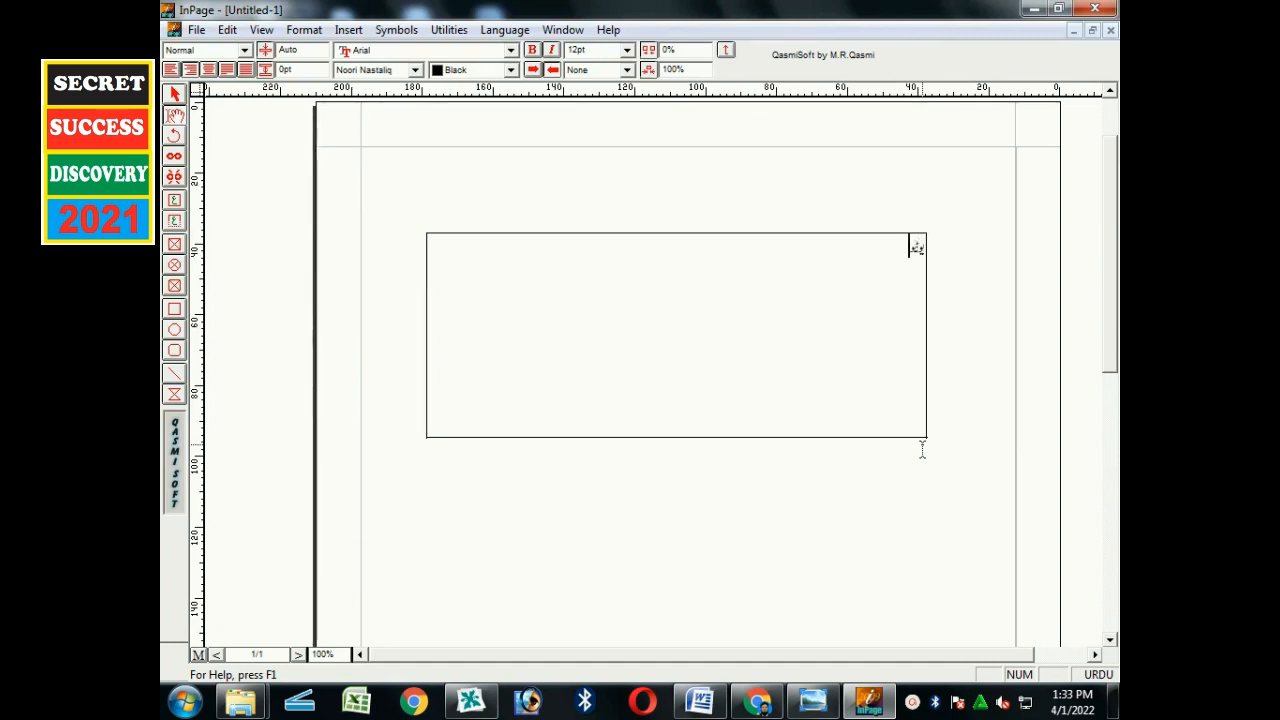
key("ctrl+a")
left_click(627, 50)
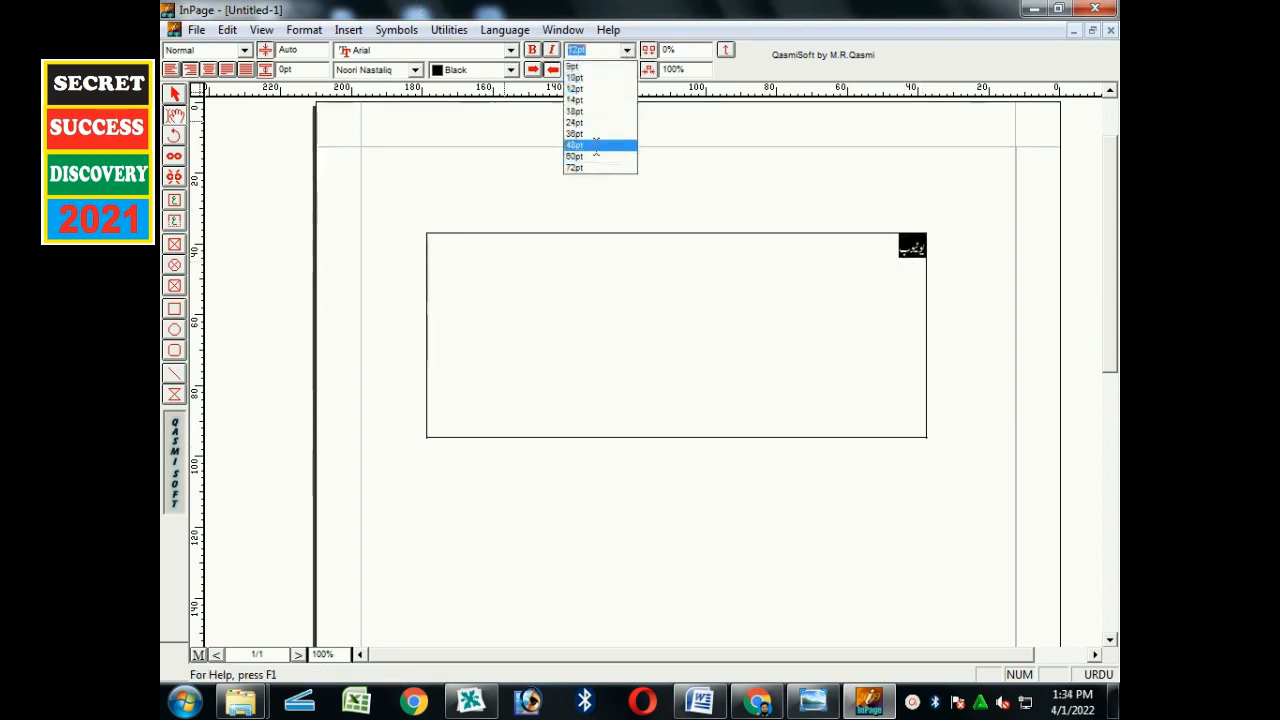
left_click(590, 146)
left_click(760, 306)
type("پر")
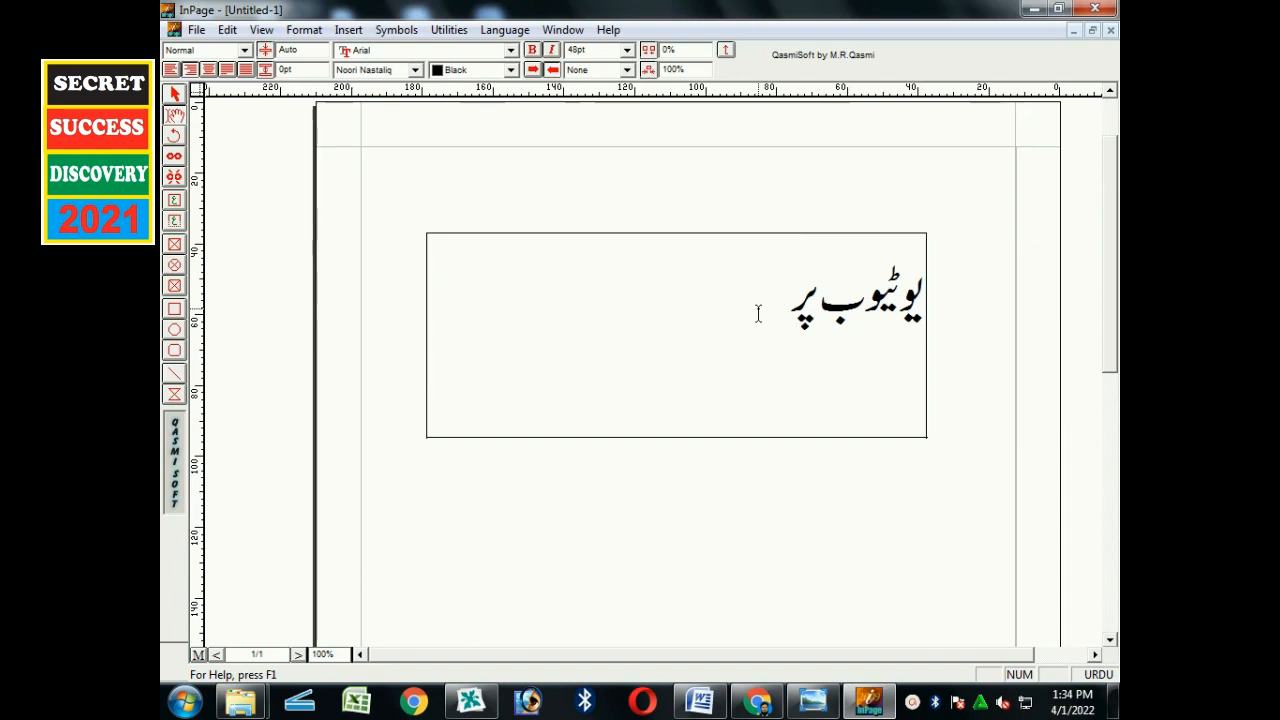
type("کیسے")
type("ش")
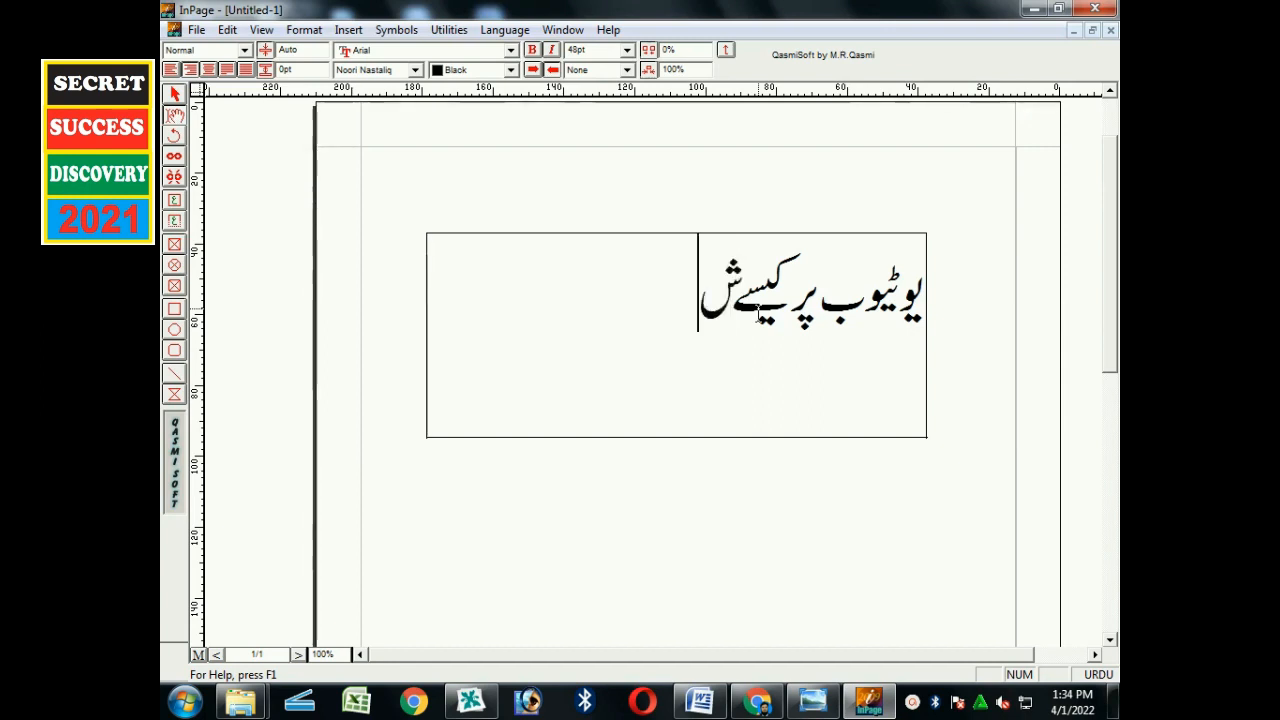
key("BackSpace")
type("ش")
key("BackSpace")
type("تھم")
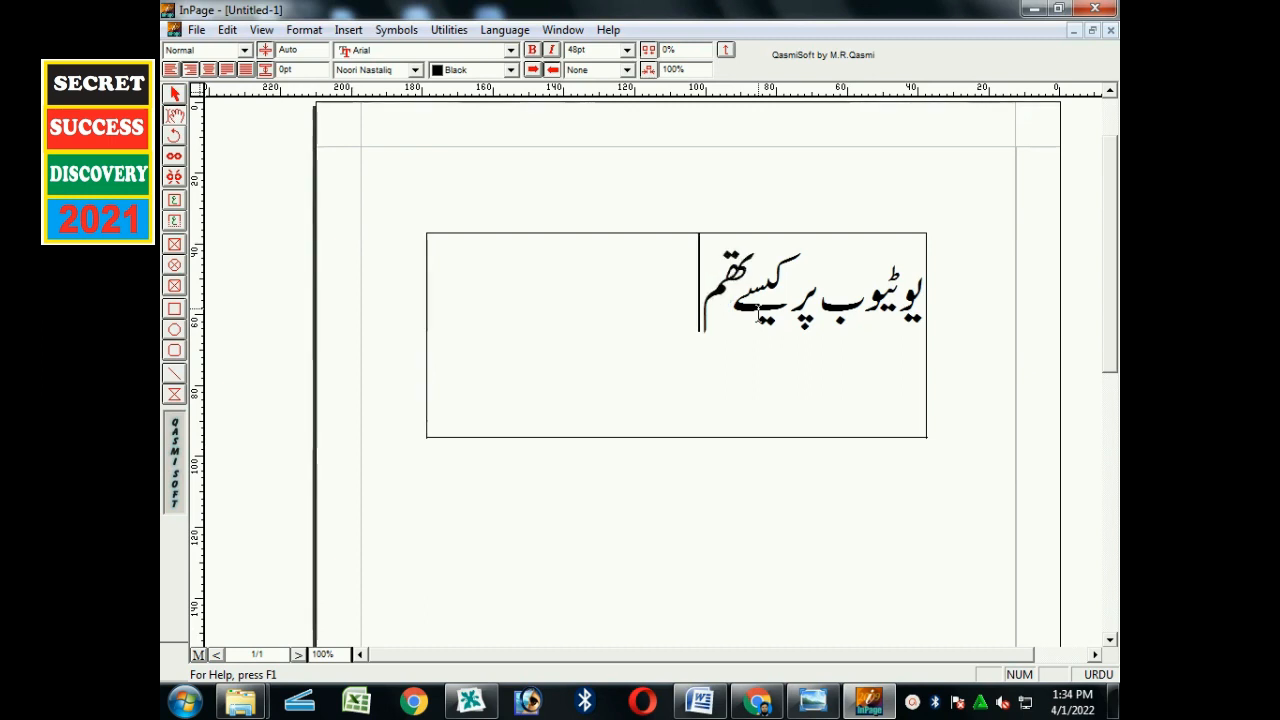
type("بنیل")
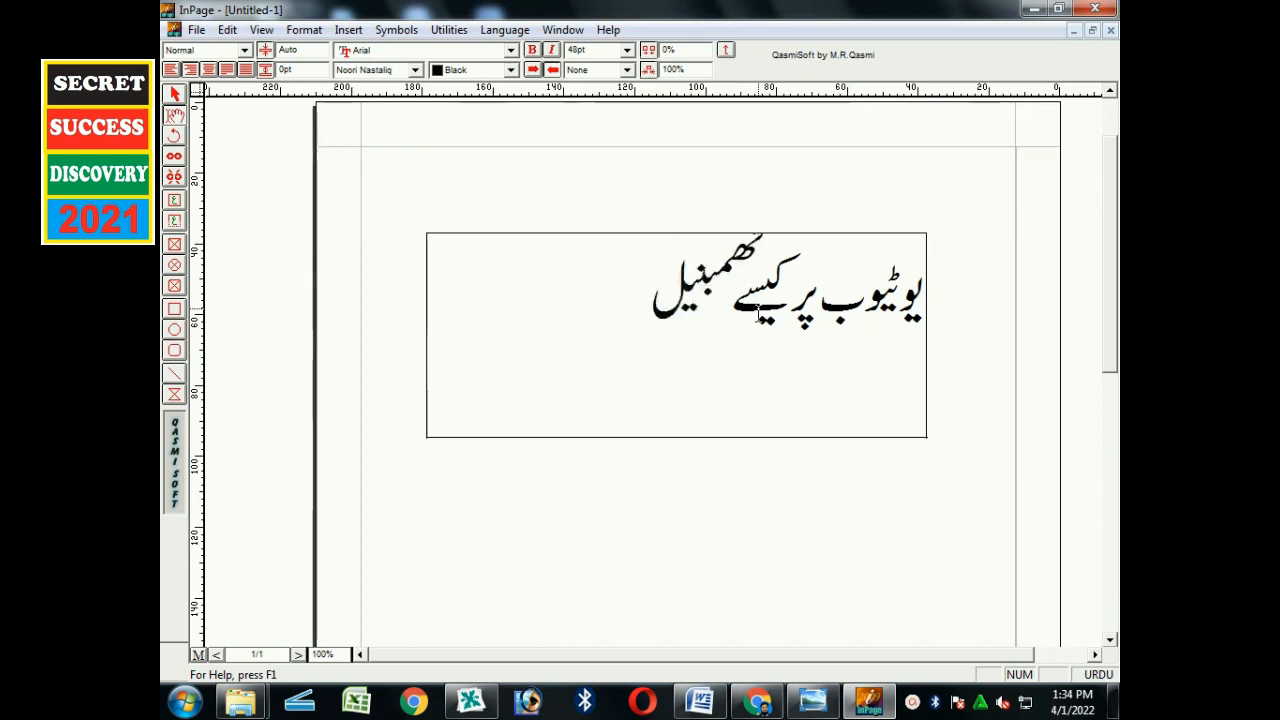
key("BackSpace")
key("BackSpace")
key("BackSpace")
key("BackSpace")
key("BackSpace")
key("BackSpace")
key("BackSpace")
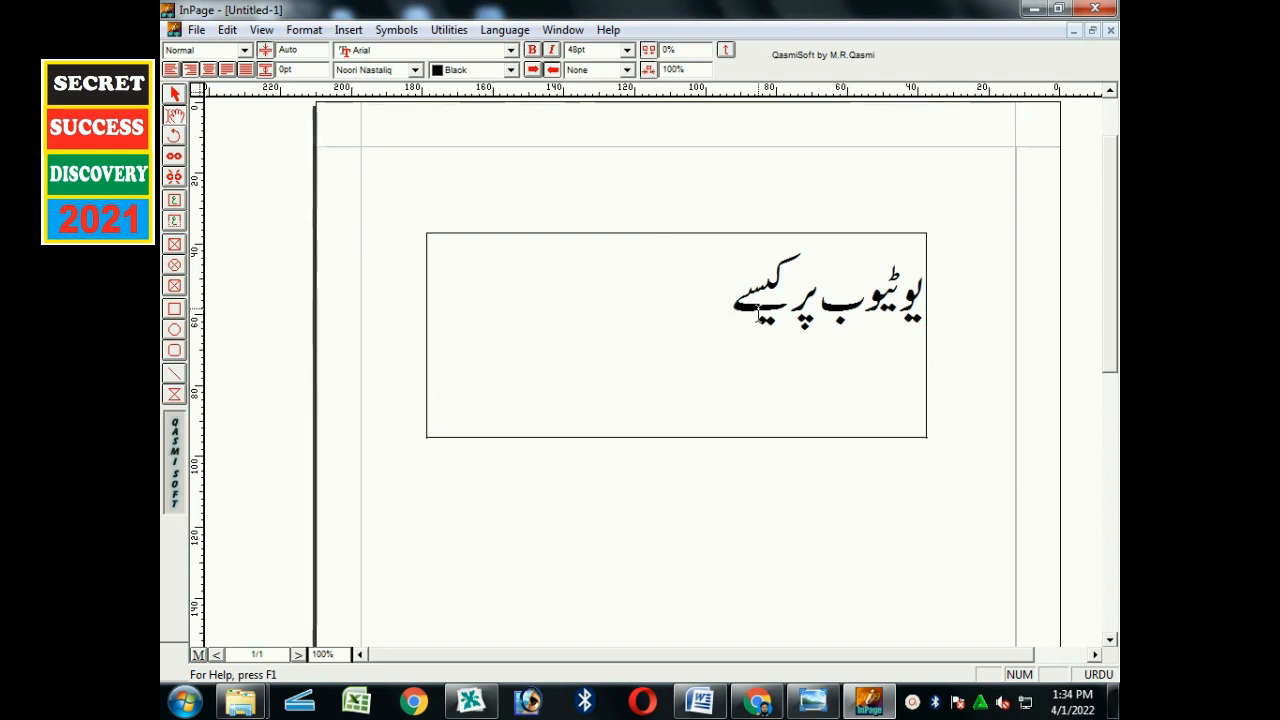
Switch the typing language to English, add "THUMBNAIL" after the Urdu words, and return the language to Urdu
left_click(1092, 675)
left_click(1090, 675)
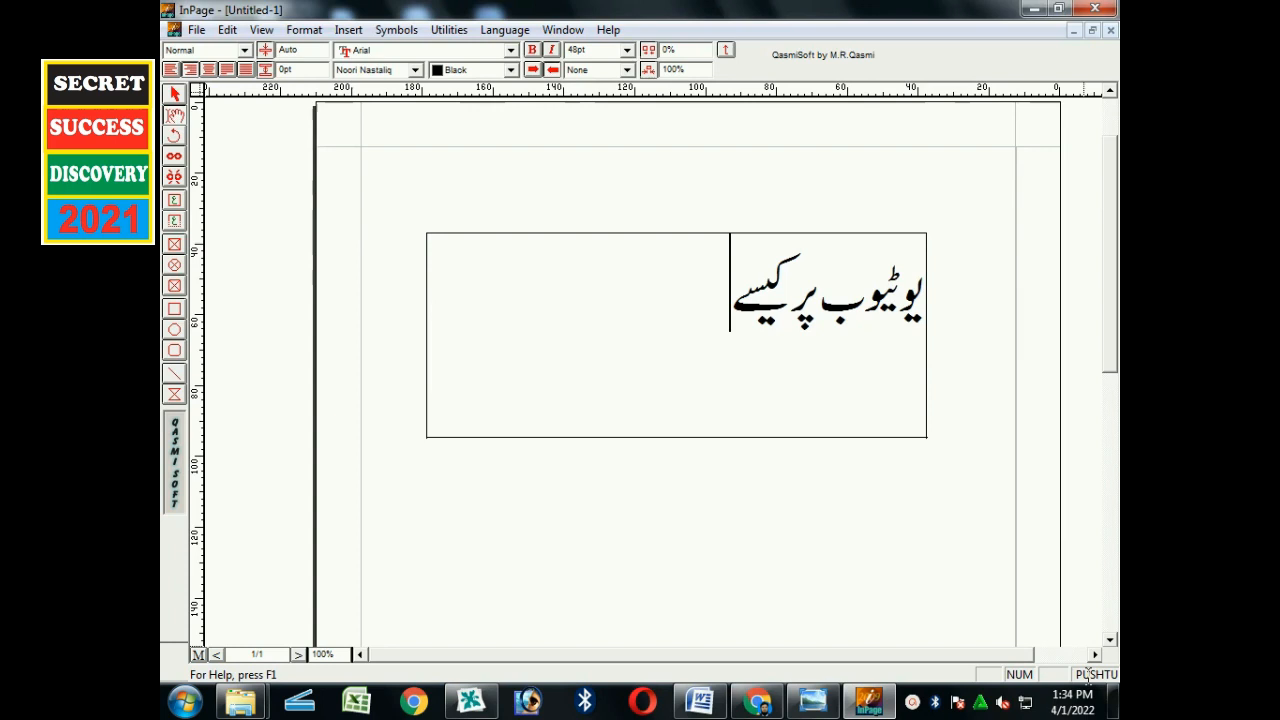
key("Caps_Lock")
type("H")
key("BackSpace")
type("THUMBNAIL")
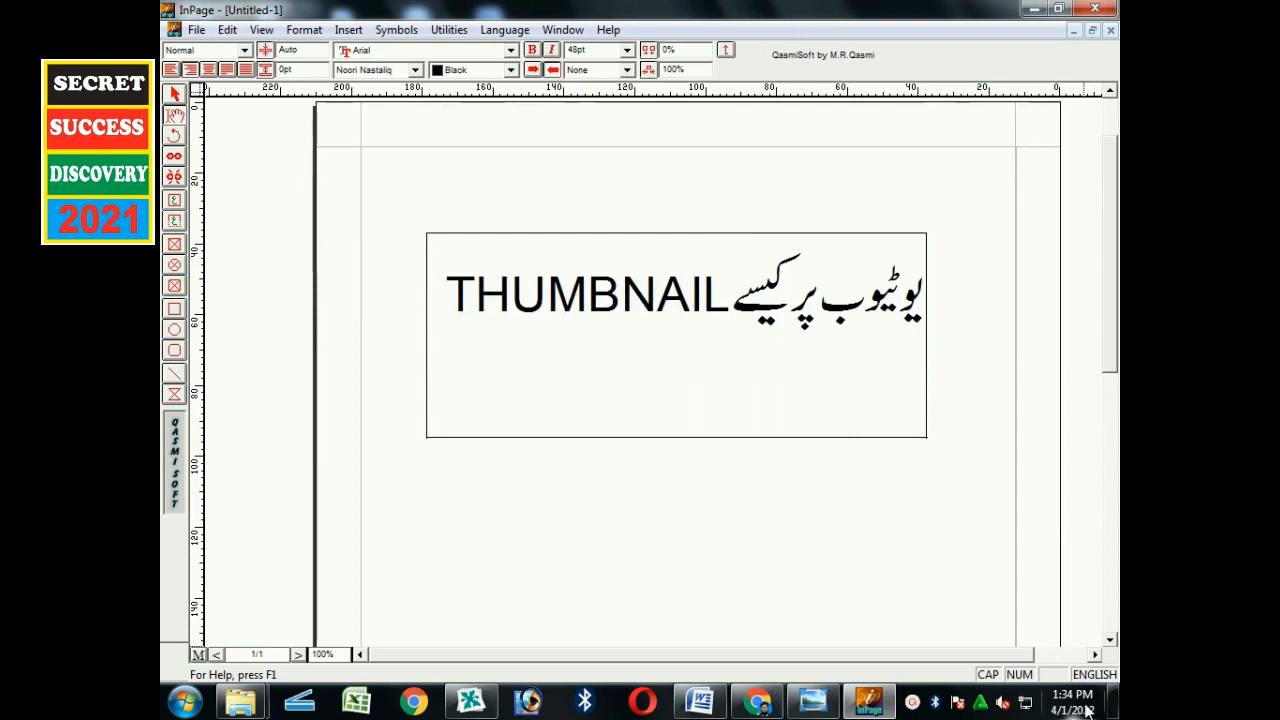
key("Home")
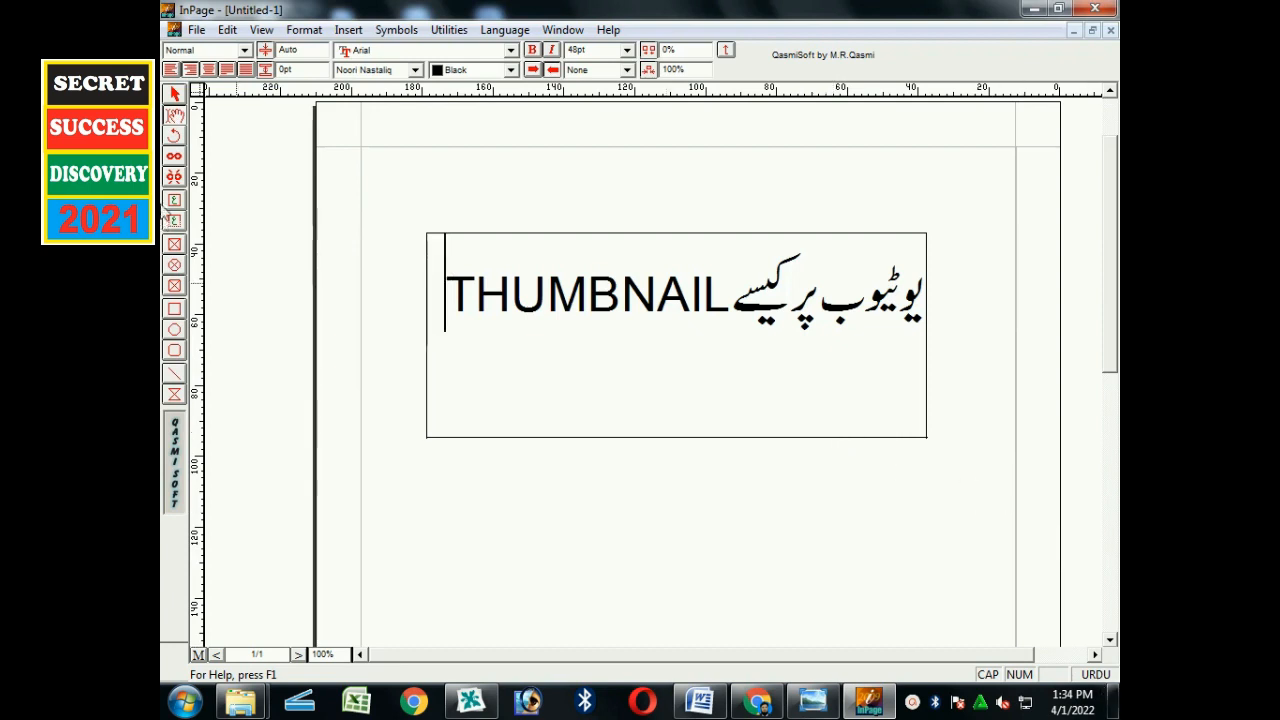
Widen the text box to about 161 mm by extending its right edge towards the page margin
left_click(1033, 429)
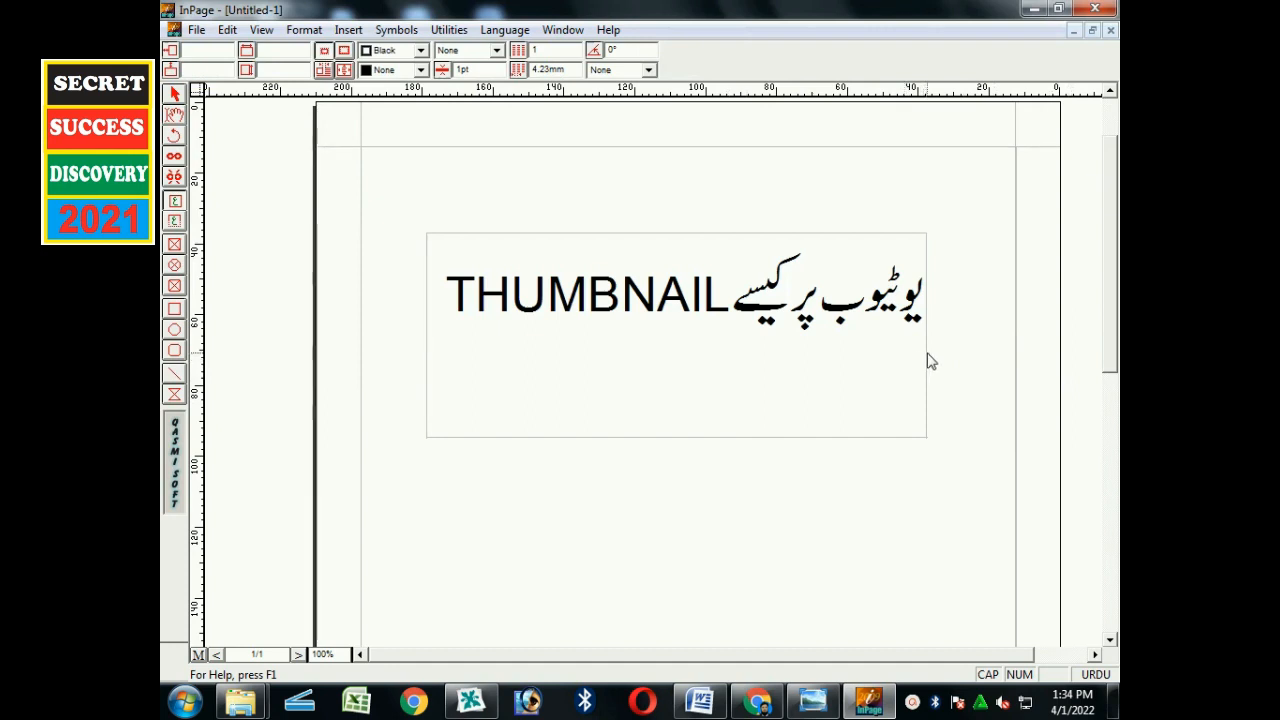
left_click(175, 92)
left_click(734, 409)
left_click_drag(927, 338, 1000, 352)
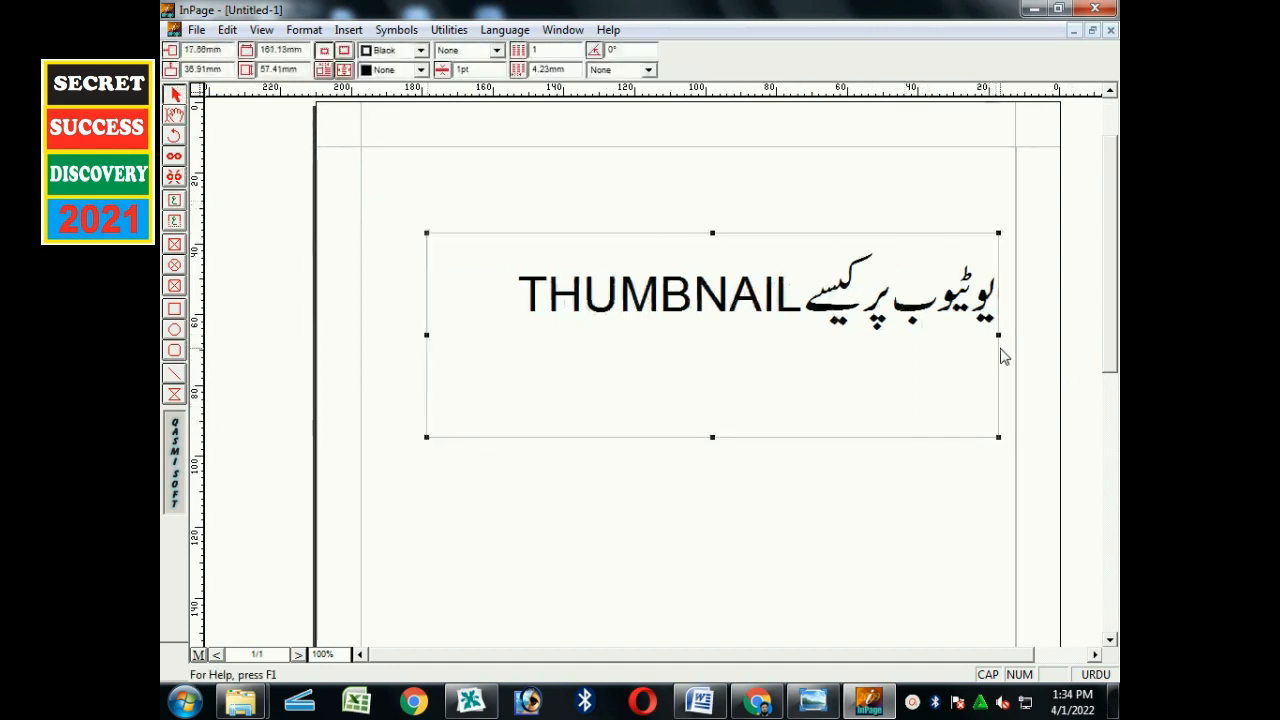
Add the Urdu word "بنائیں" after "THUMBNAIL" in the heading
left_click(170, 196)
left_click(531, 314)
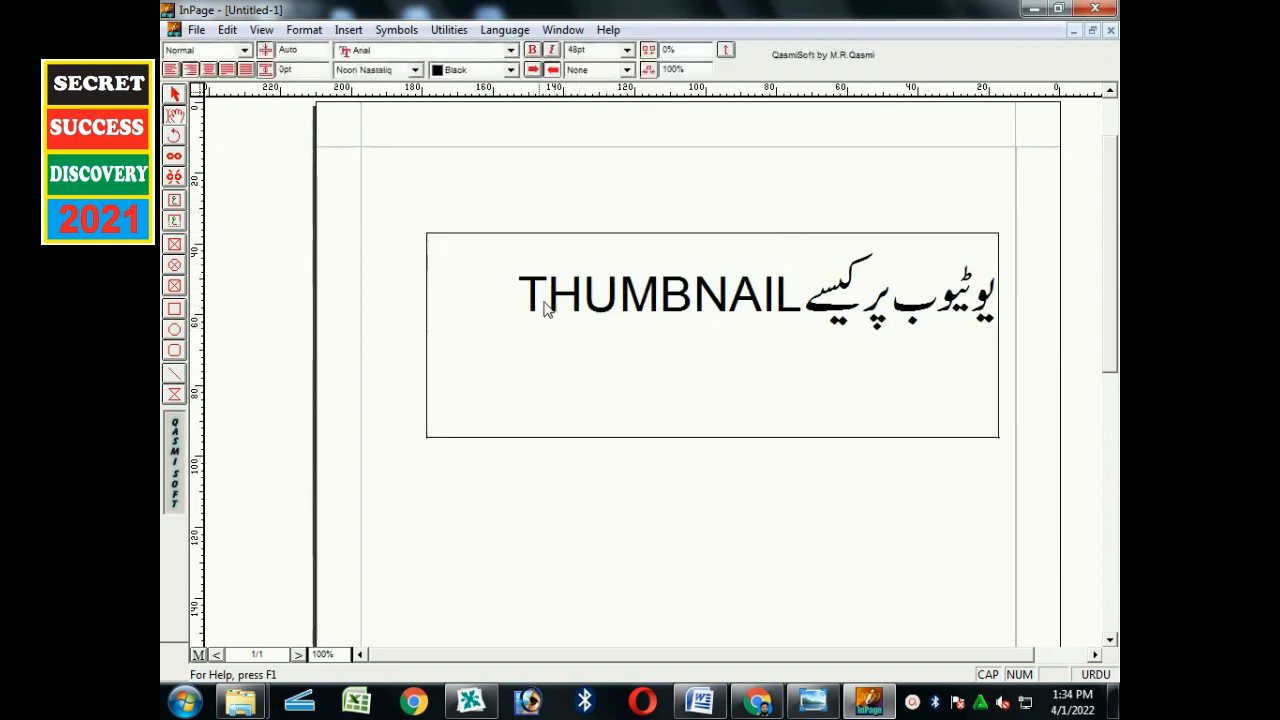
type("ُی")
key("BackSpace")
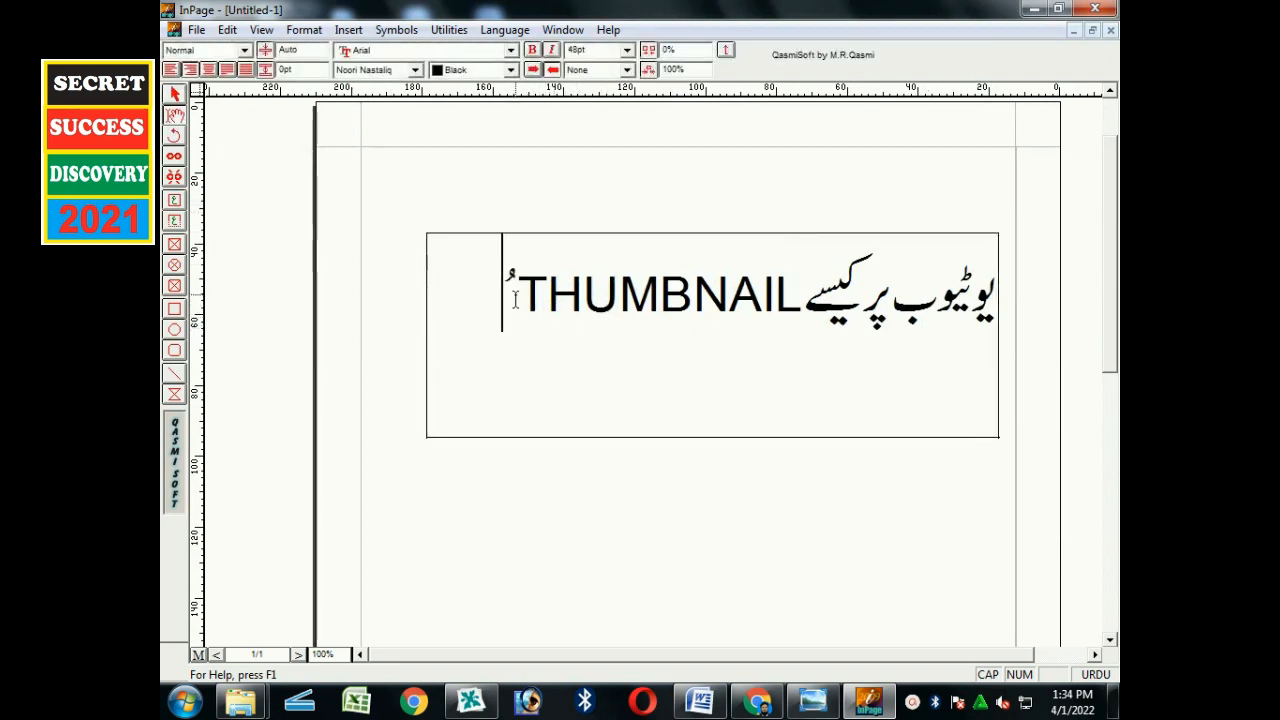
type("بنای")
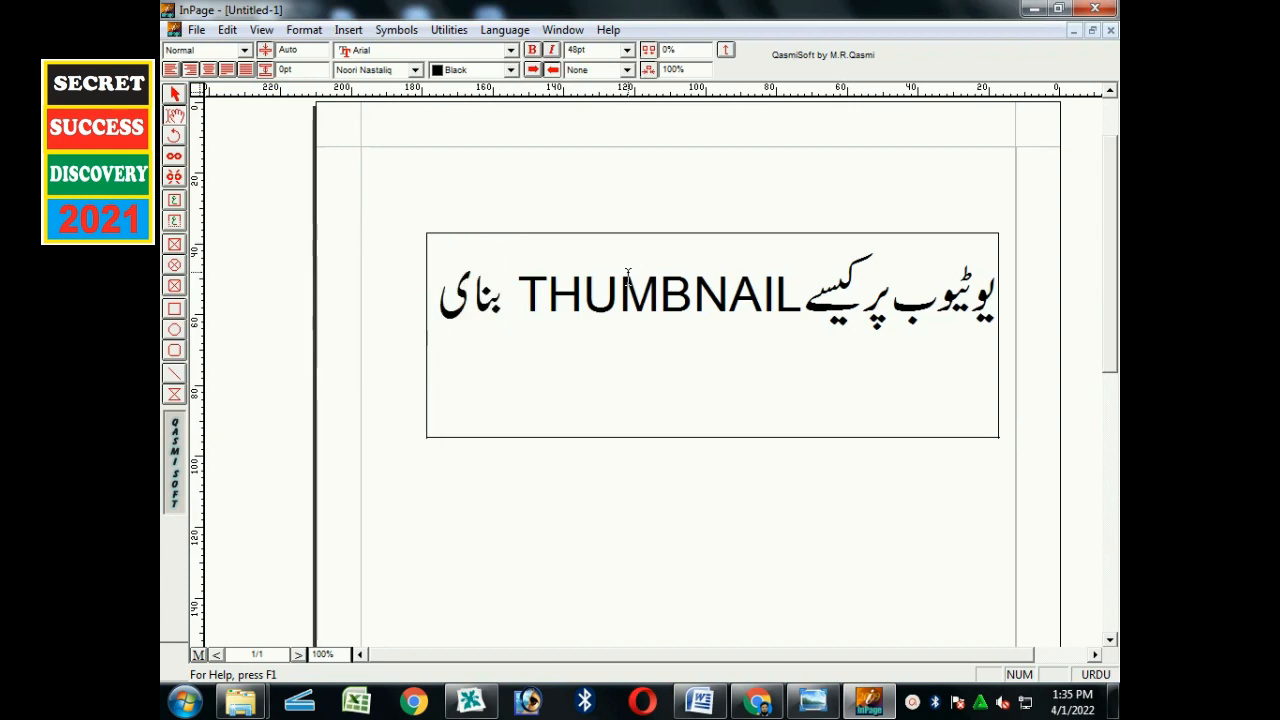
key("BackSpace")
type("ئیں")
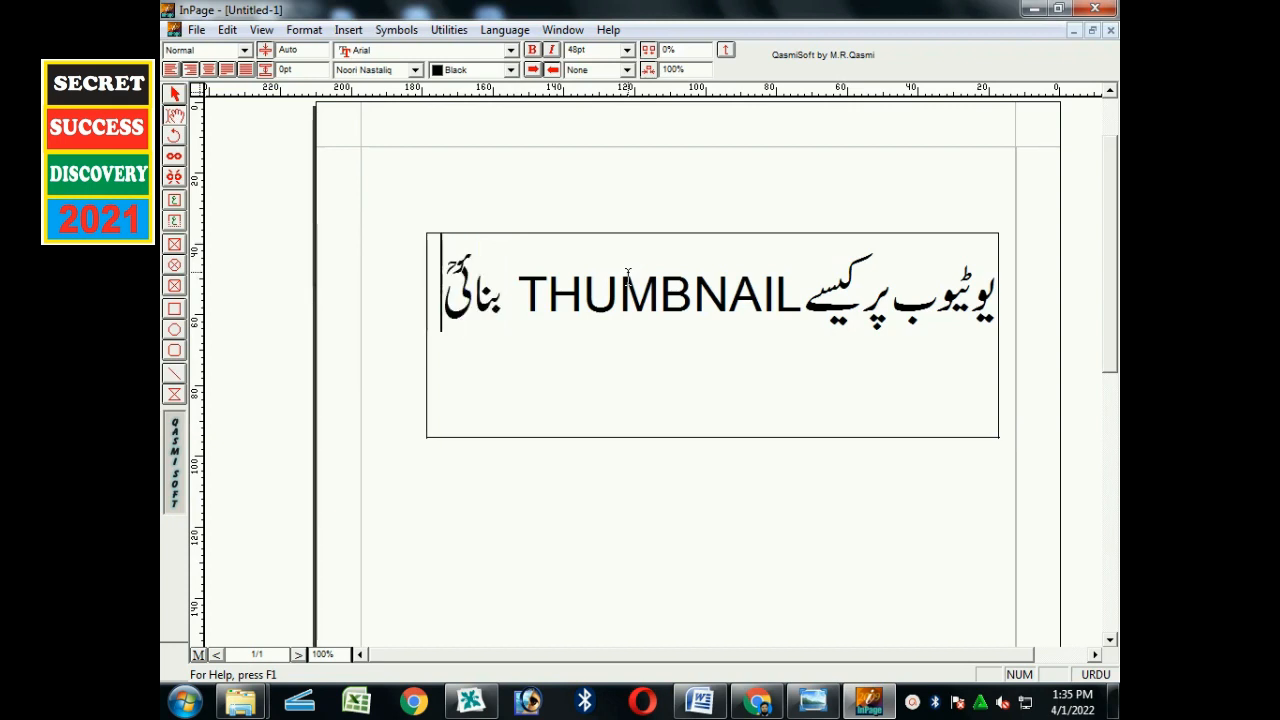
key("BackSpace")
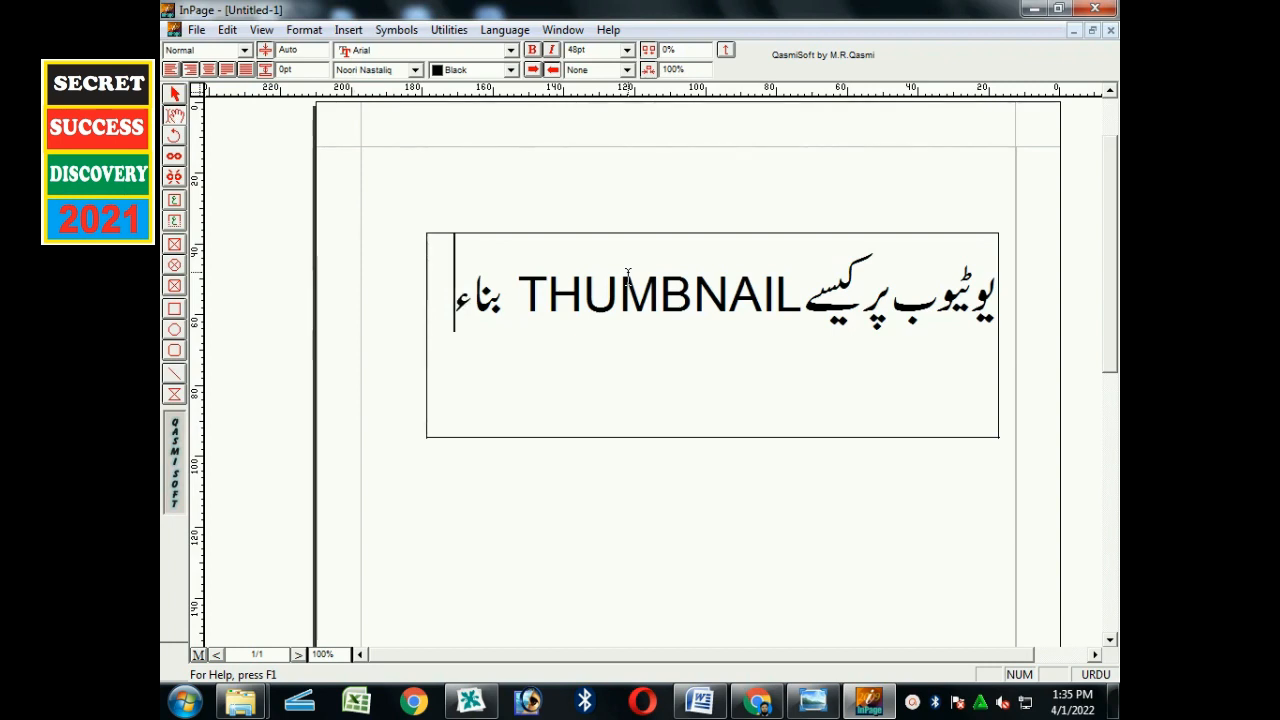
type("یں")
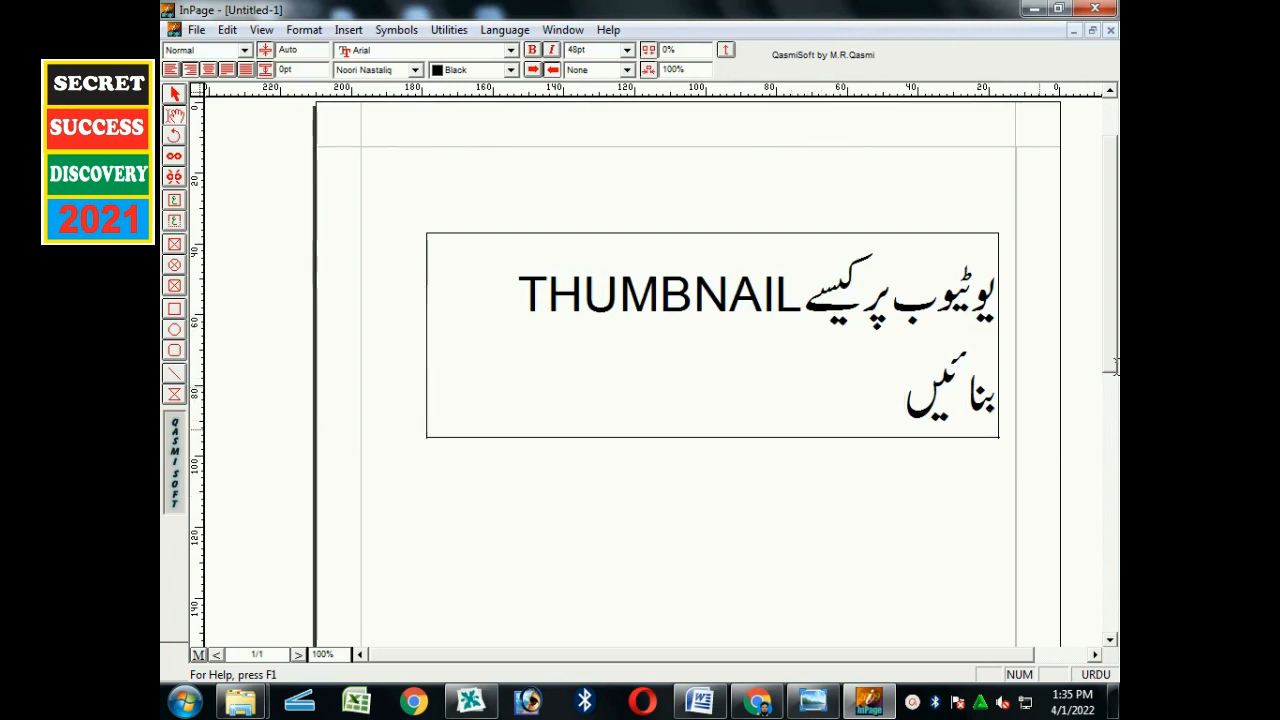
Reword the heading to read "یوٹیوب پر THUMBNAIL بنانے کا 2022 کا آسان طریقہ"
left_click(790, 297)
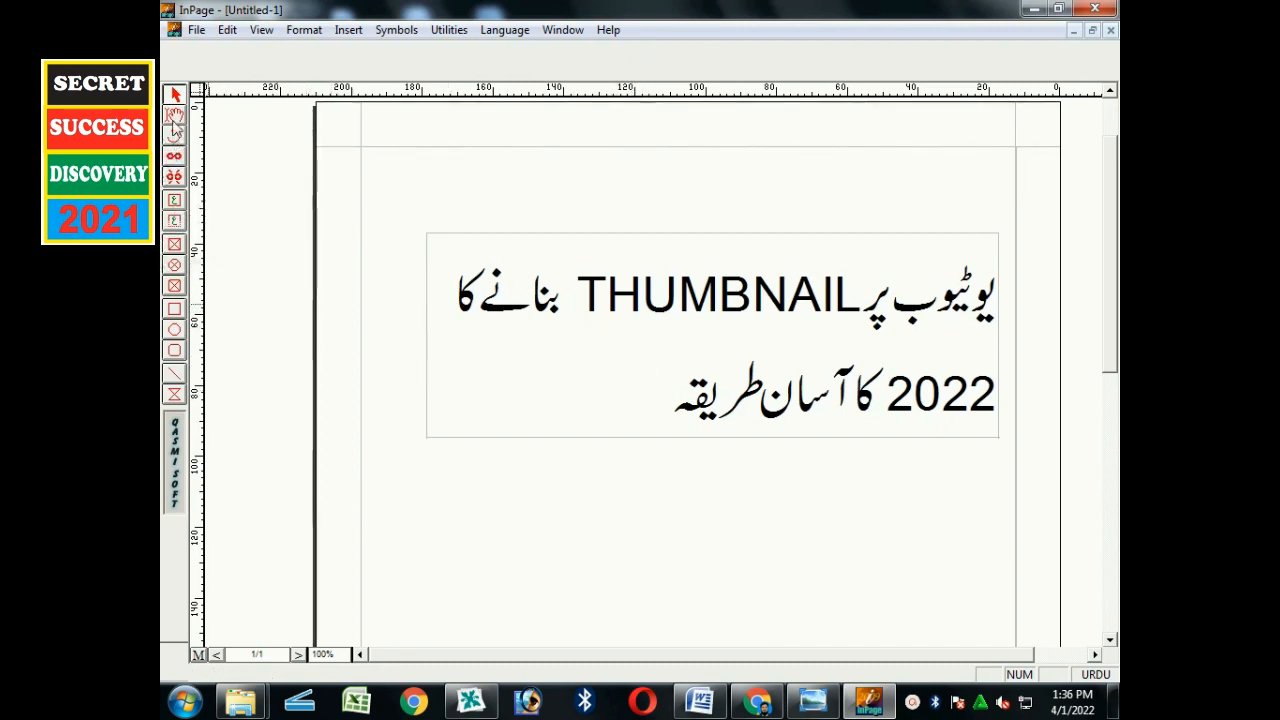
Extend the text box downward to a height of about 104 mm
left_click(174, 94)
left_click(714, 414)
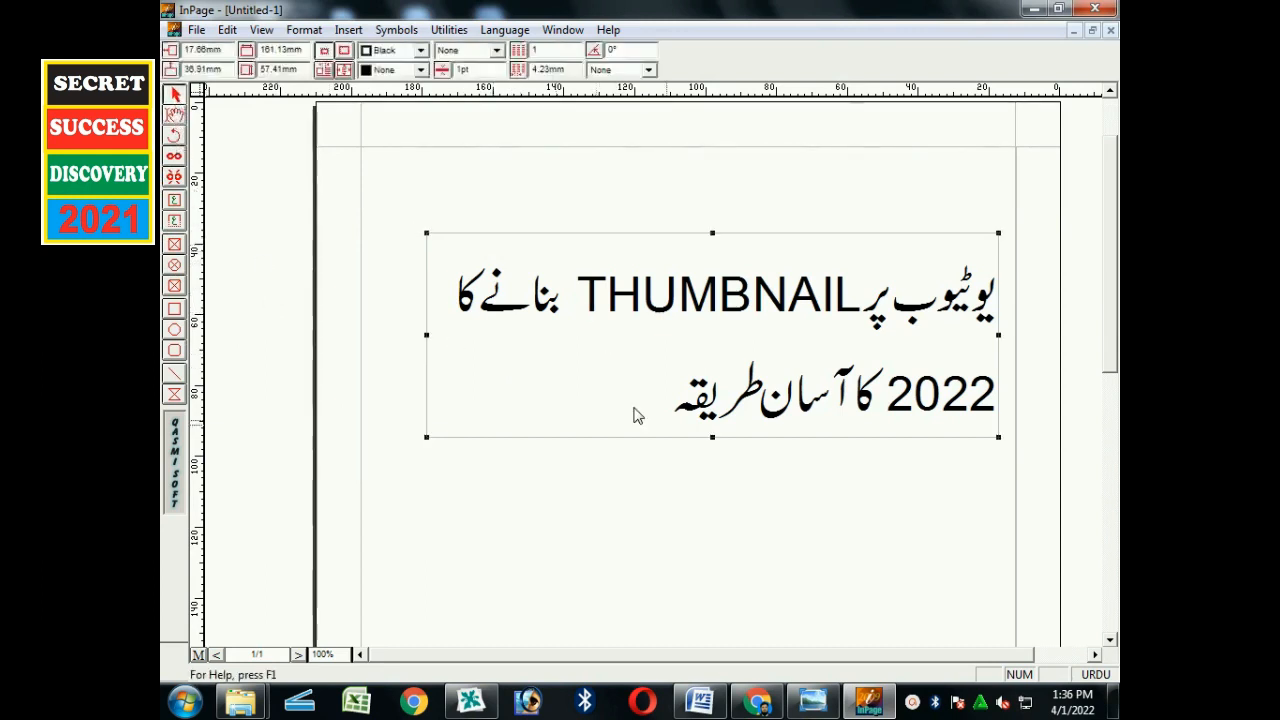
left_click_drag(713, 439, 719, 602)
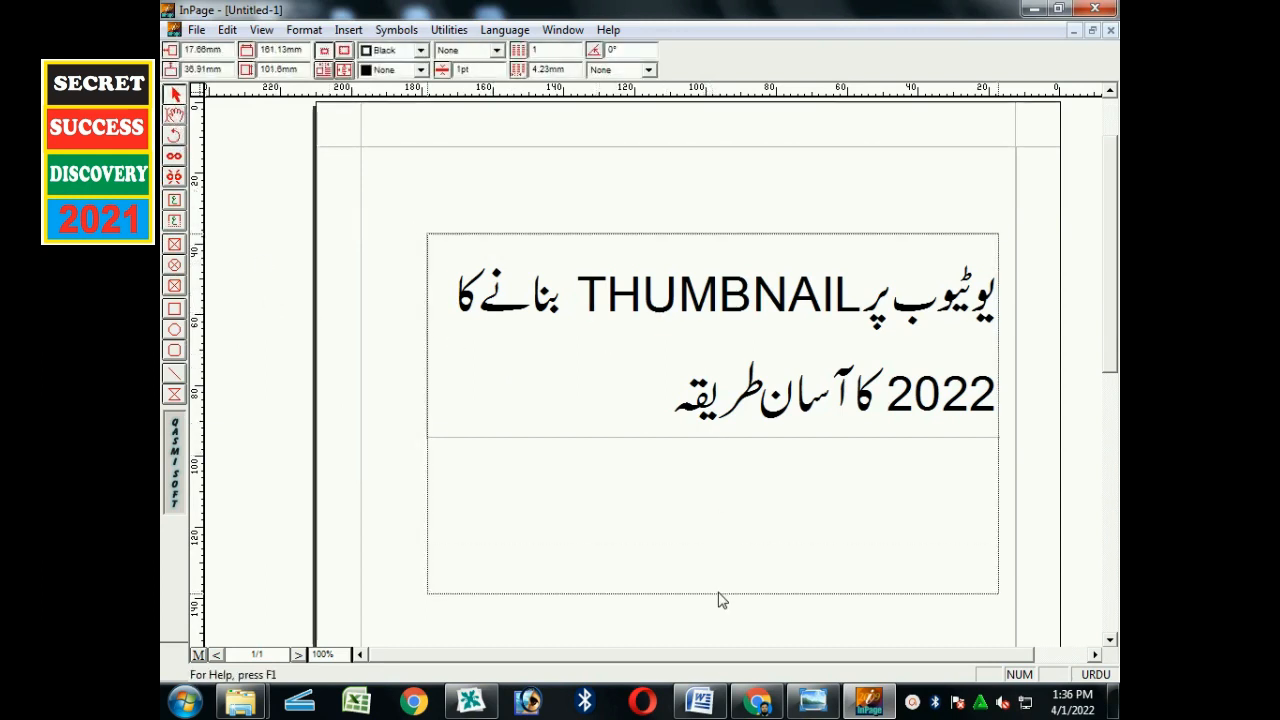
Start a new line below the heading, switch the typing language to English, and enter "CANVA" in capitals
left_click(175, 134)
left_click(554, 423)
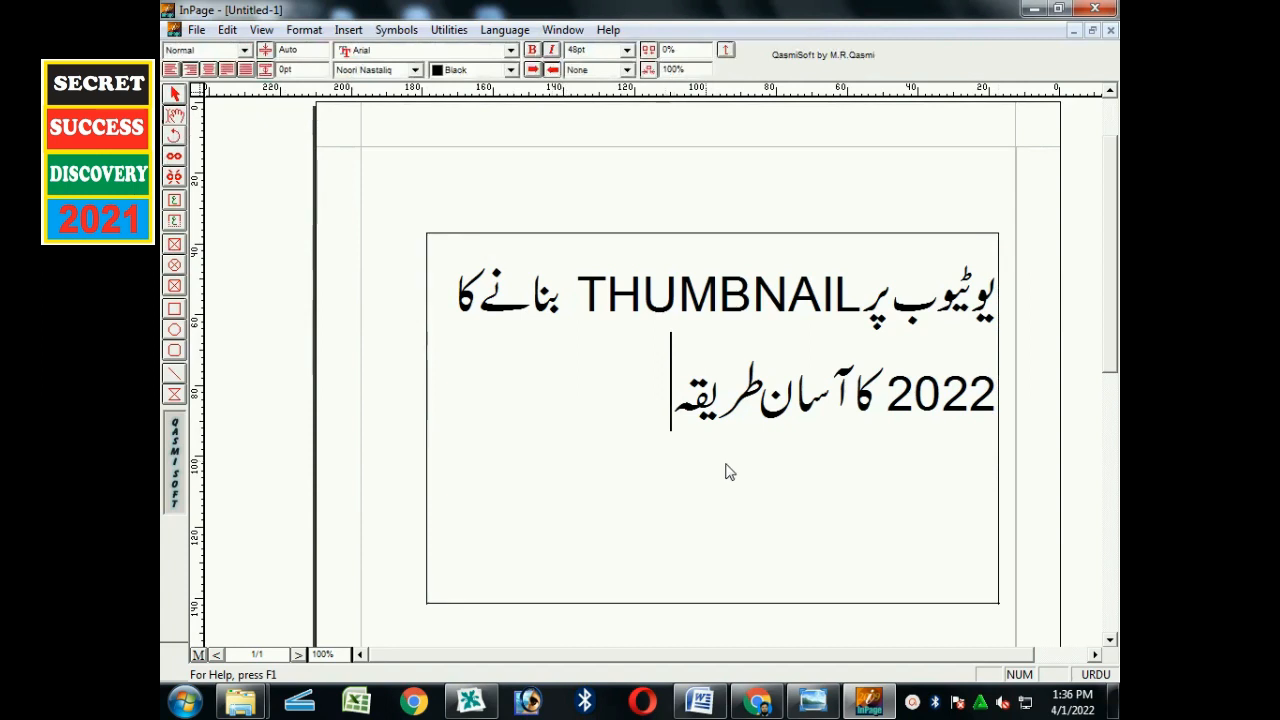
key("Return")
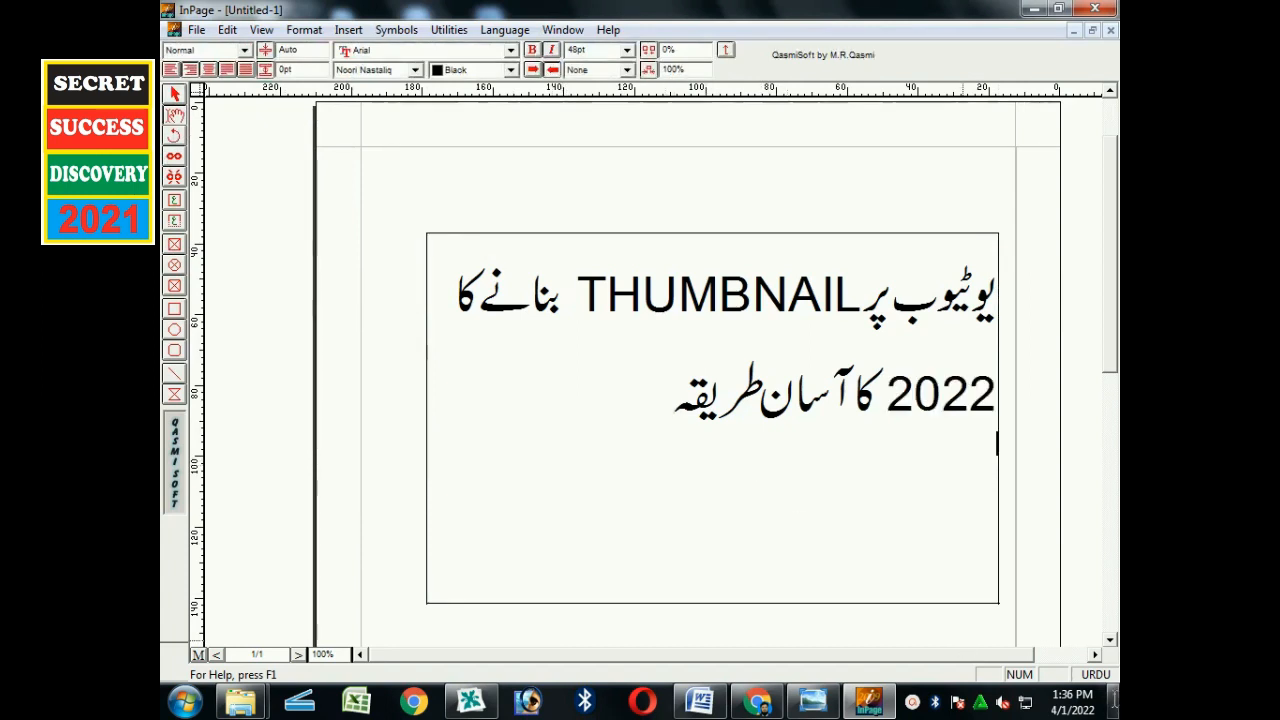
left_click(1100, 674)
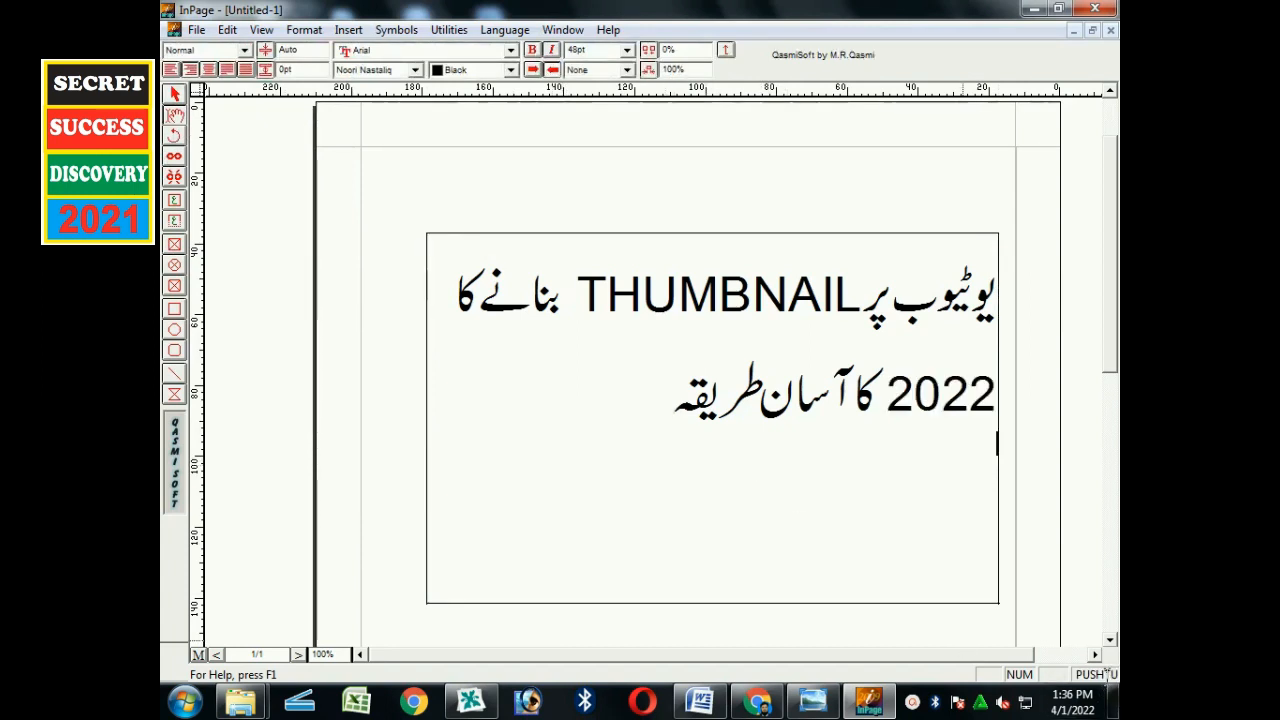
type("can")
key("BackSpace")
key("BackSpace")
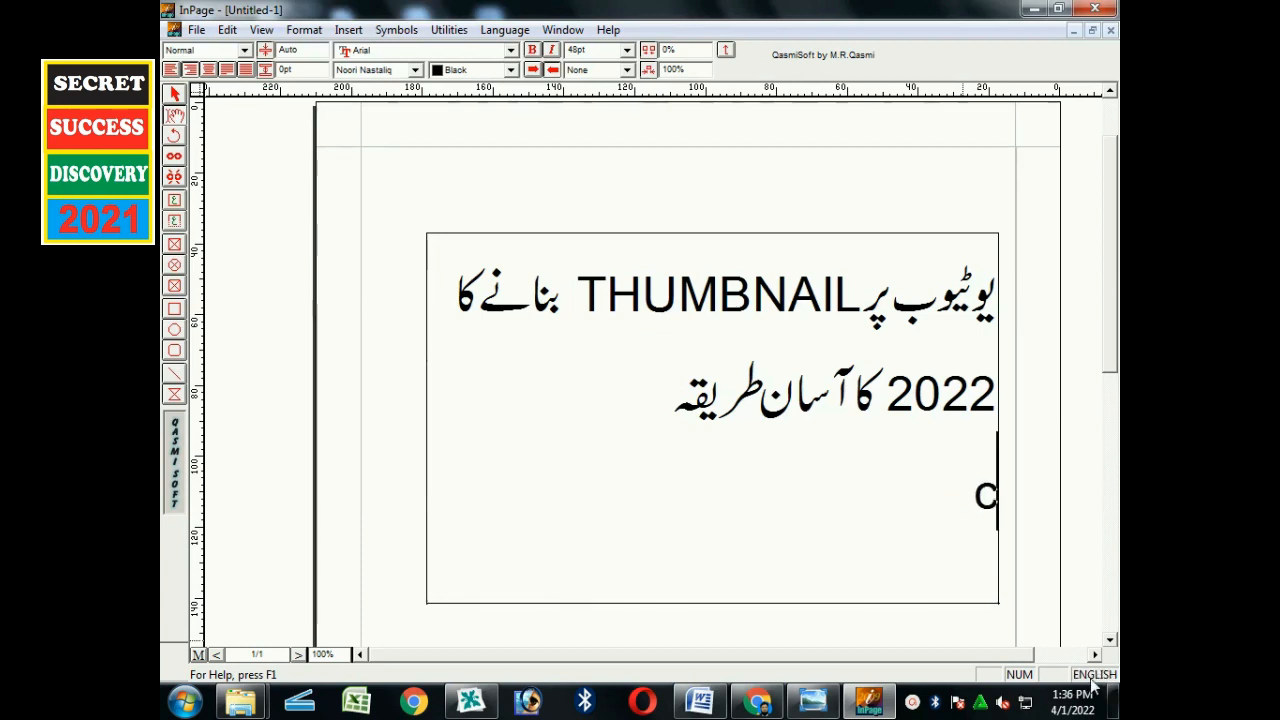
key("Caps_Lock")
type("CANVA")
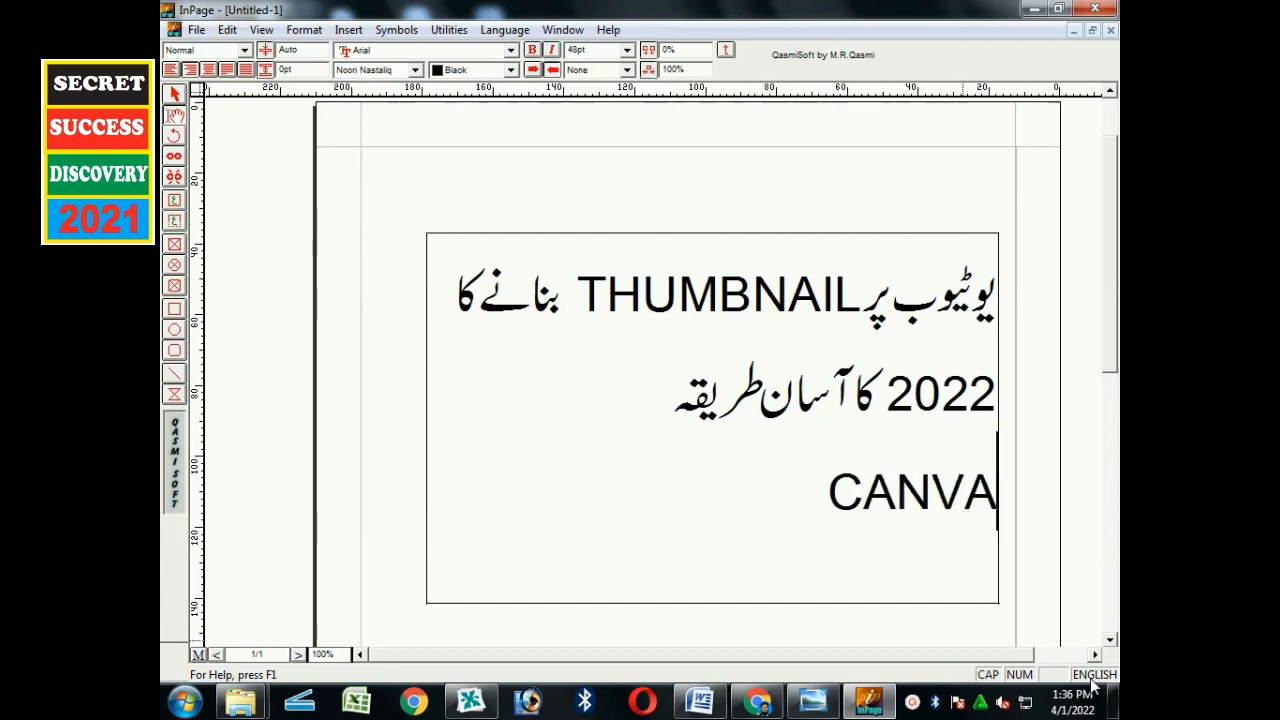
Return the typing language to Urdu and add "پر یوٹیوب" after "CANVA"
left_click(1096, 677)
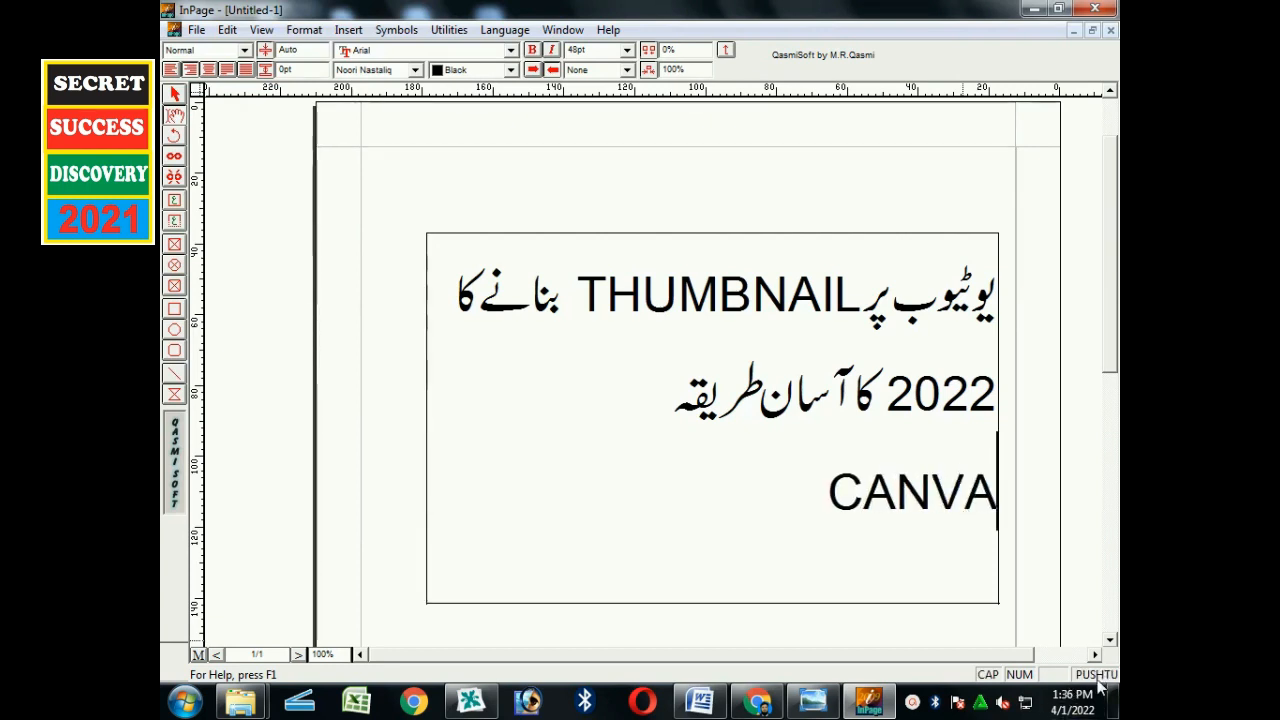
left_click(1096, 676)
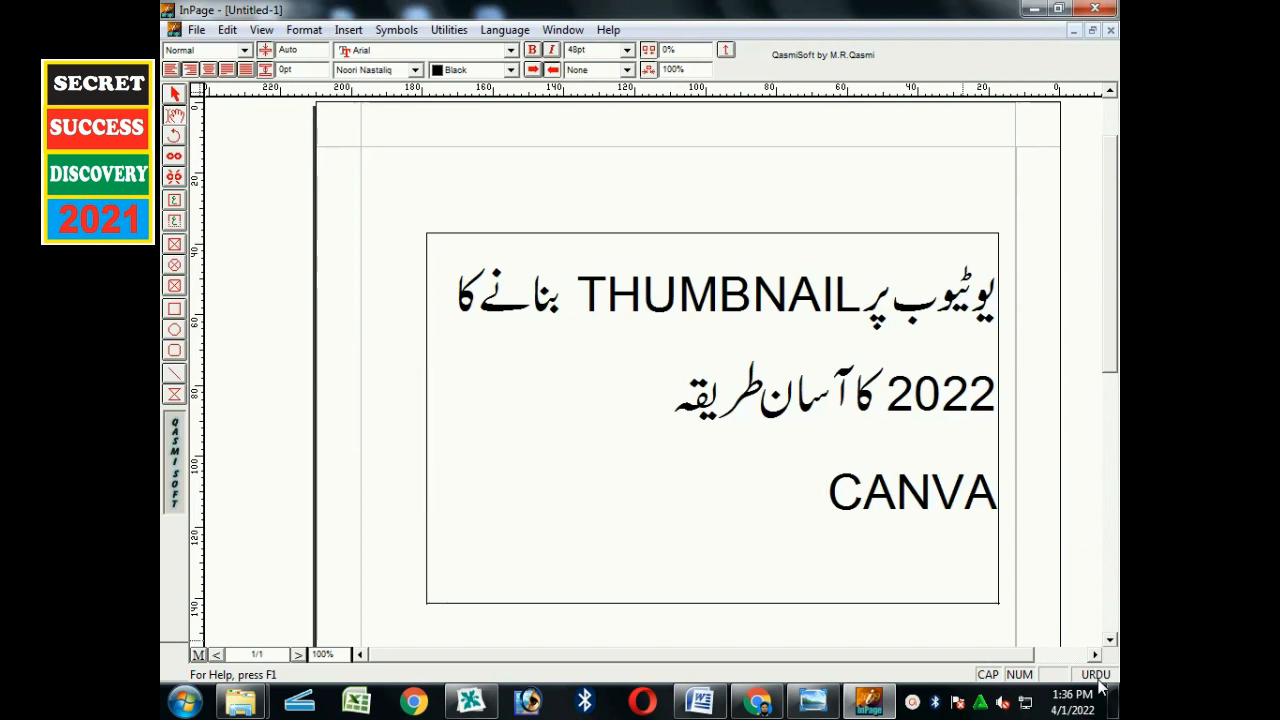
type("آم")
key("BackSpace")
key("BackSpace")
key("Caps_Lock")
type("پر")
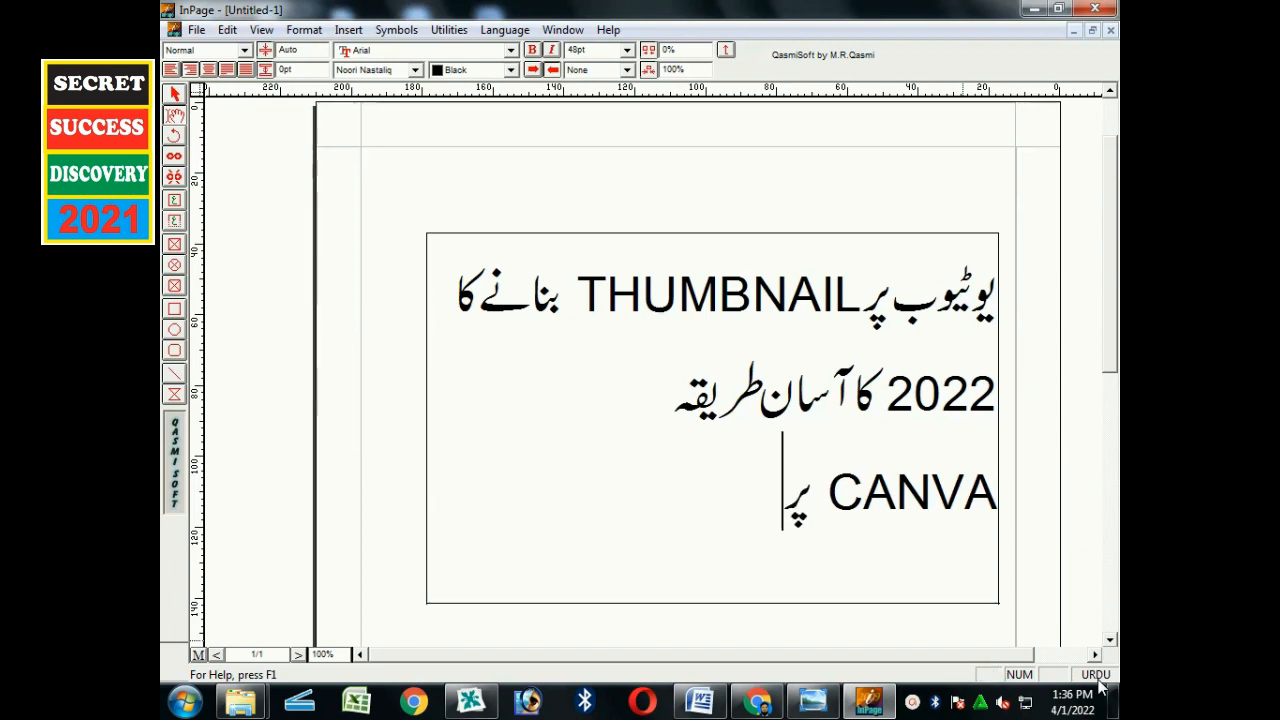
type("یو")
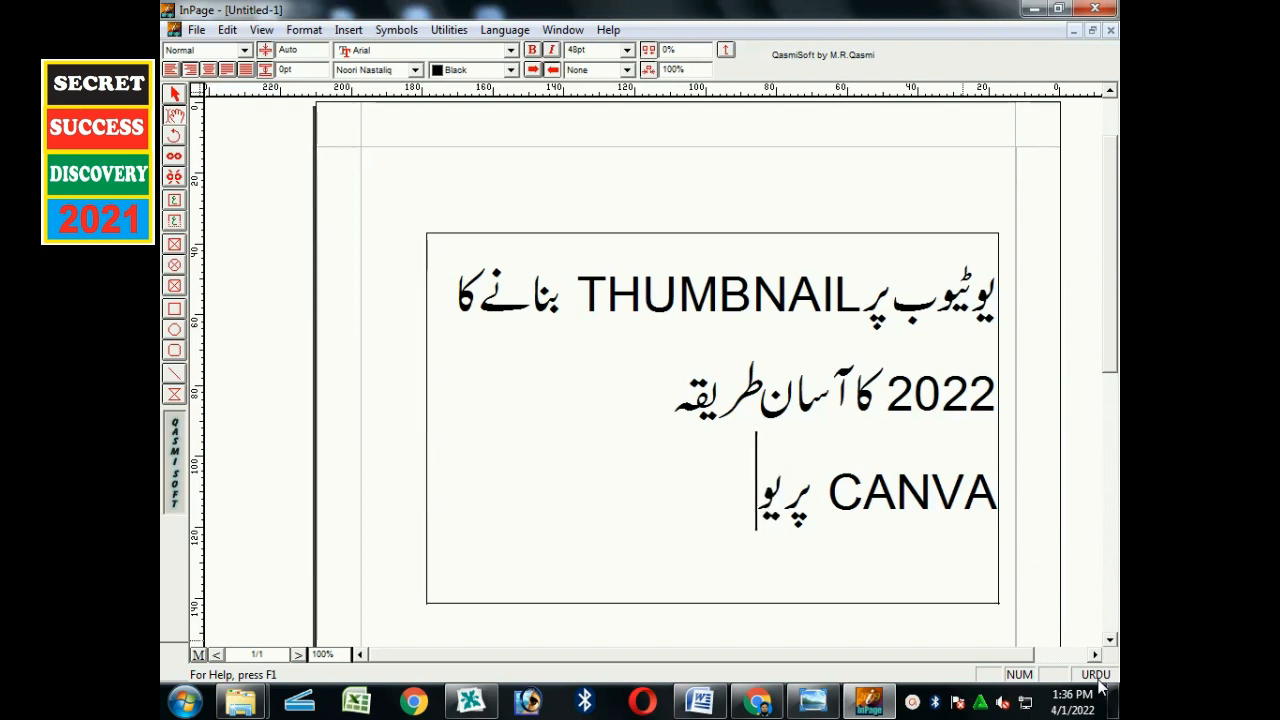
type("ش")
key("BackSpace")
type("ف")
key("BackSpace")
type("ٹیوب")
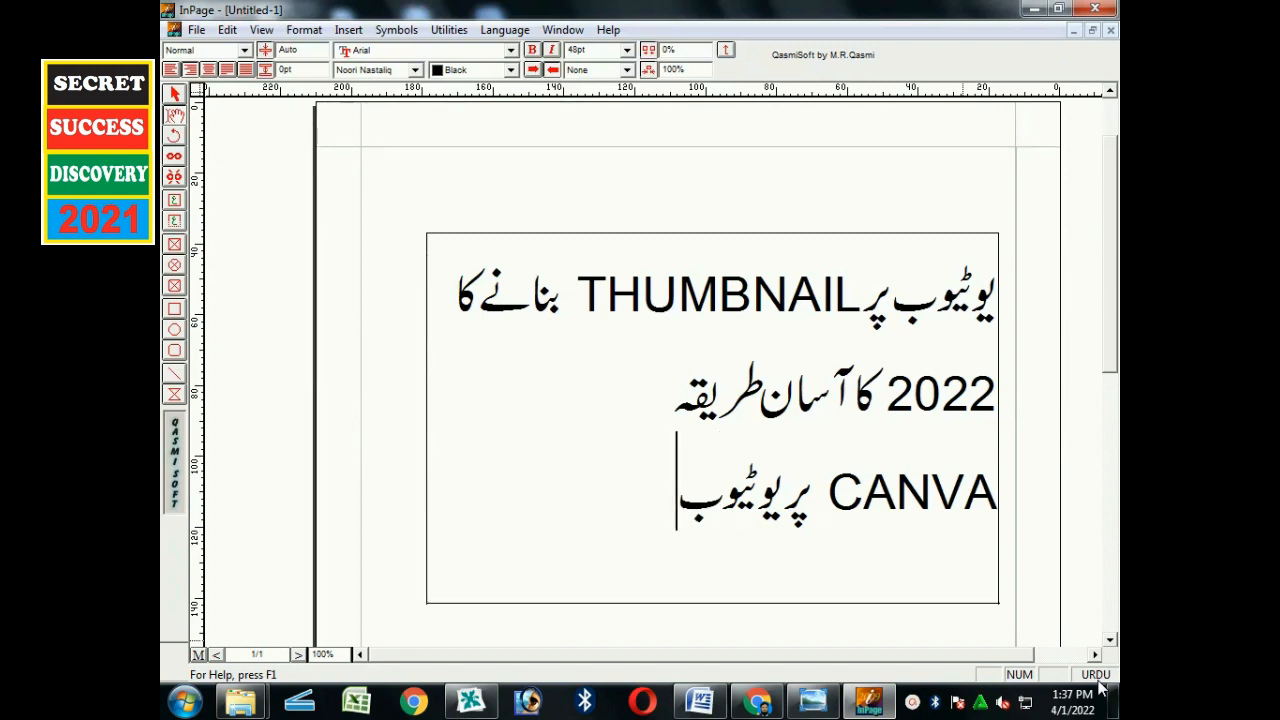
Copy "THUMBNAIL" from the first line to the end of the CANVA line, and enlarge the text box to about 135 mm high
left_click_drag(862, 300, 579, 315)
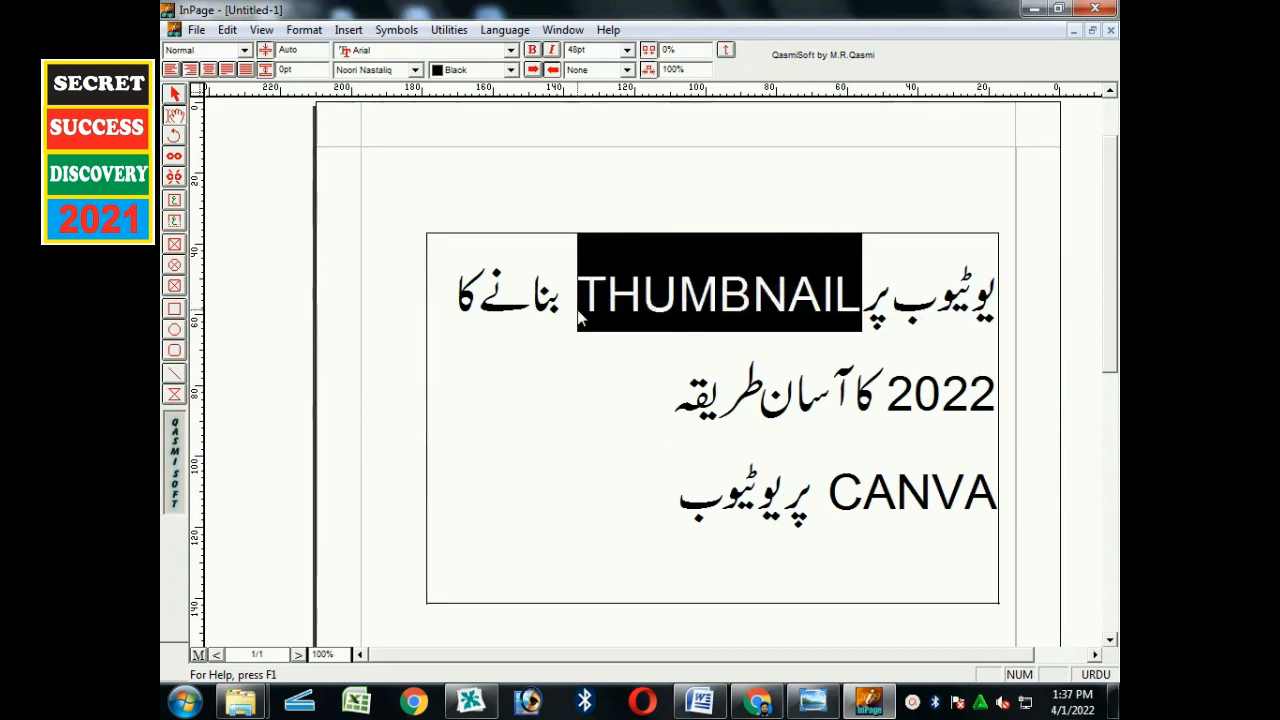
left_click(630, 505)
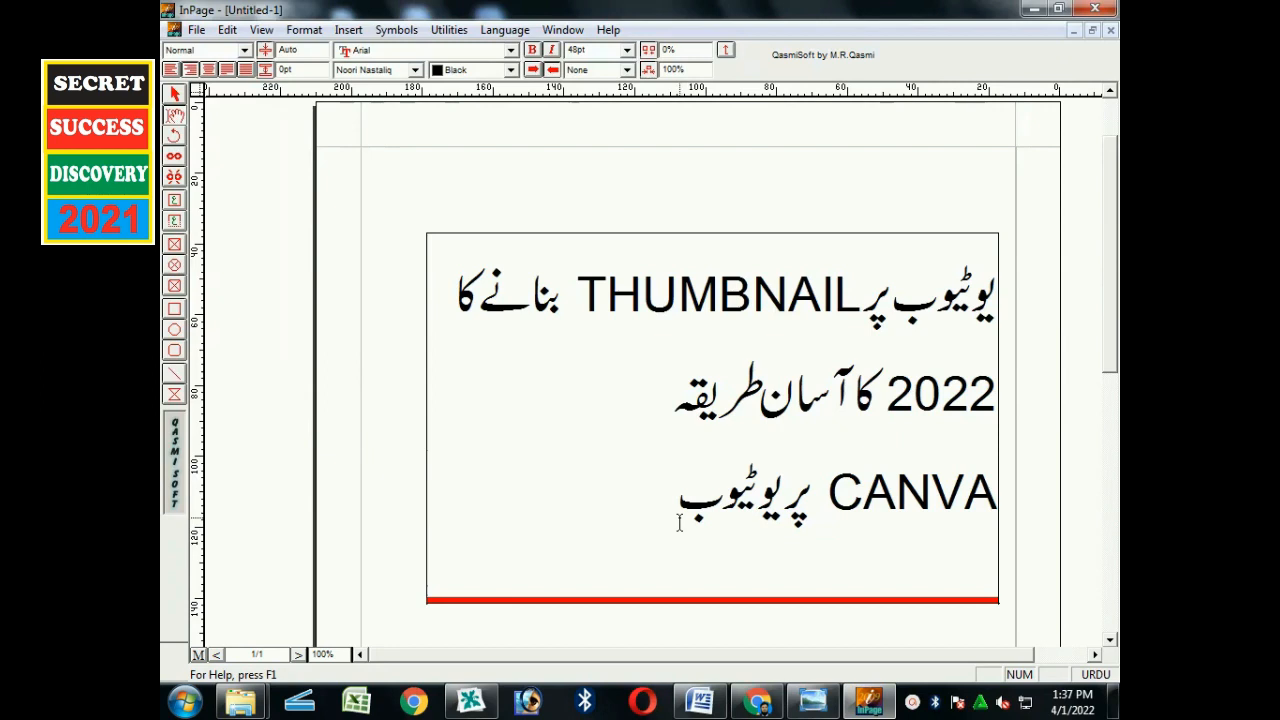
left_click_drag(1109, 346, 1043, 537)
left_click(174, 93)
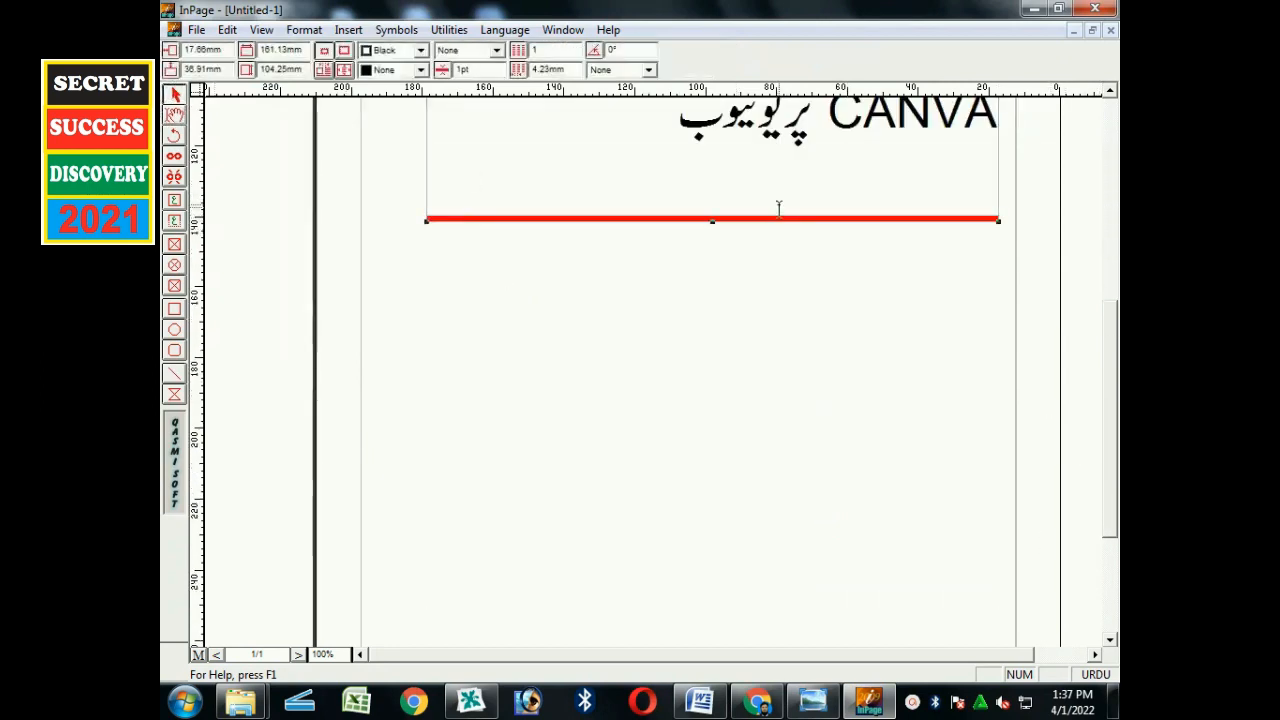
left_click_drag(721, 191, 720, 380)
left_click(1111, 92)
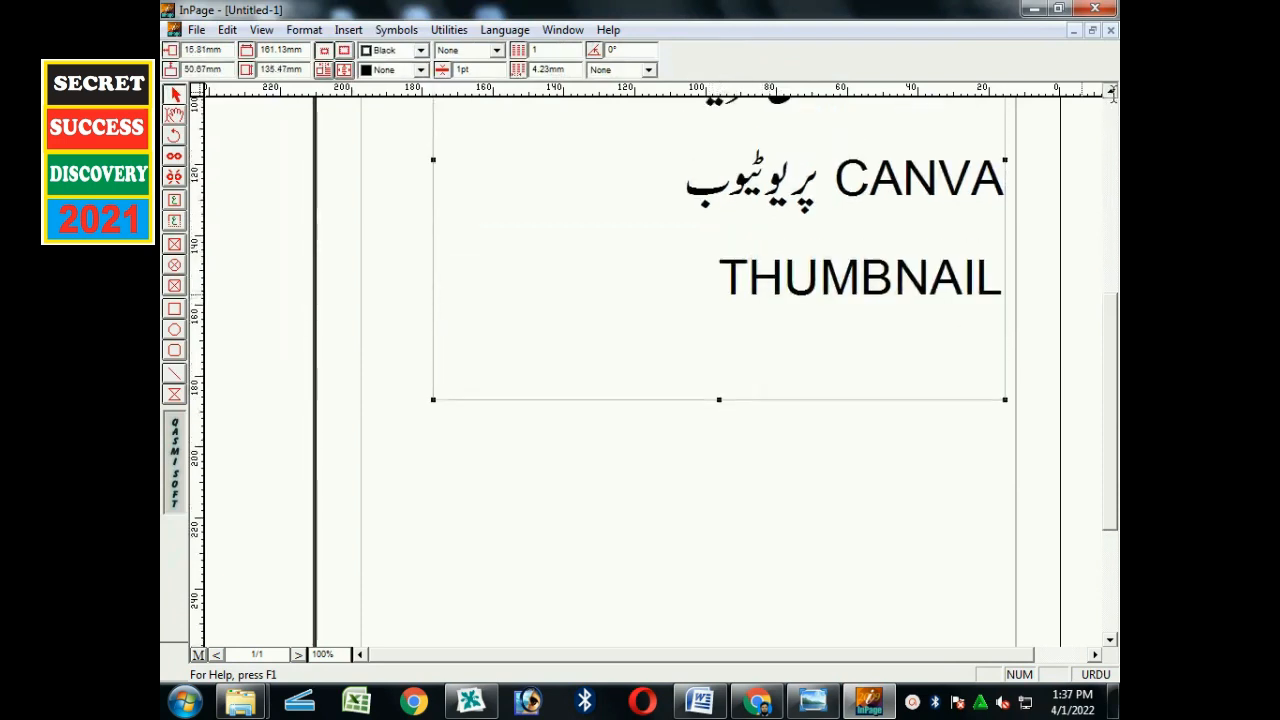
Select all the text in the box and set its font size to 24 pt
left_click(174, 116)
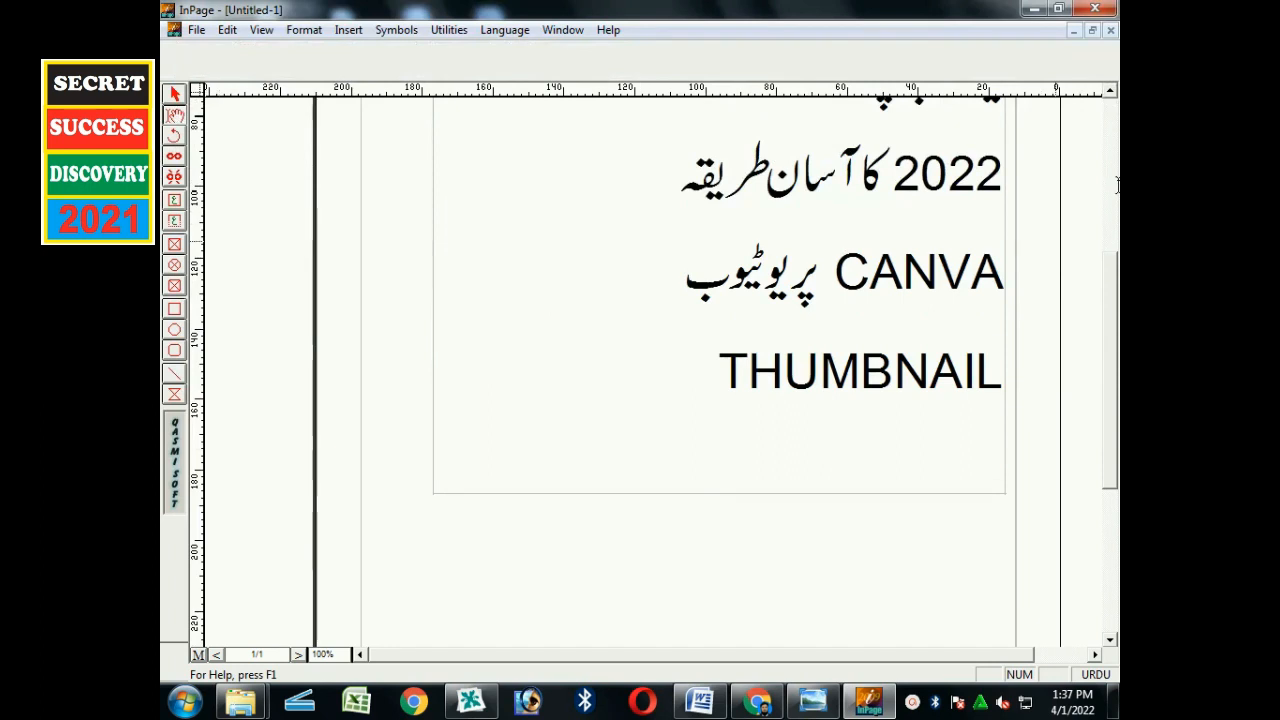
left_click(1111, 92)
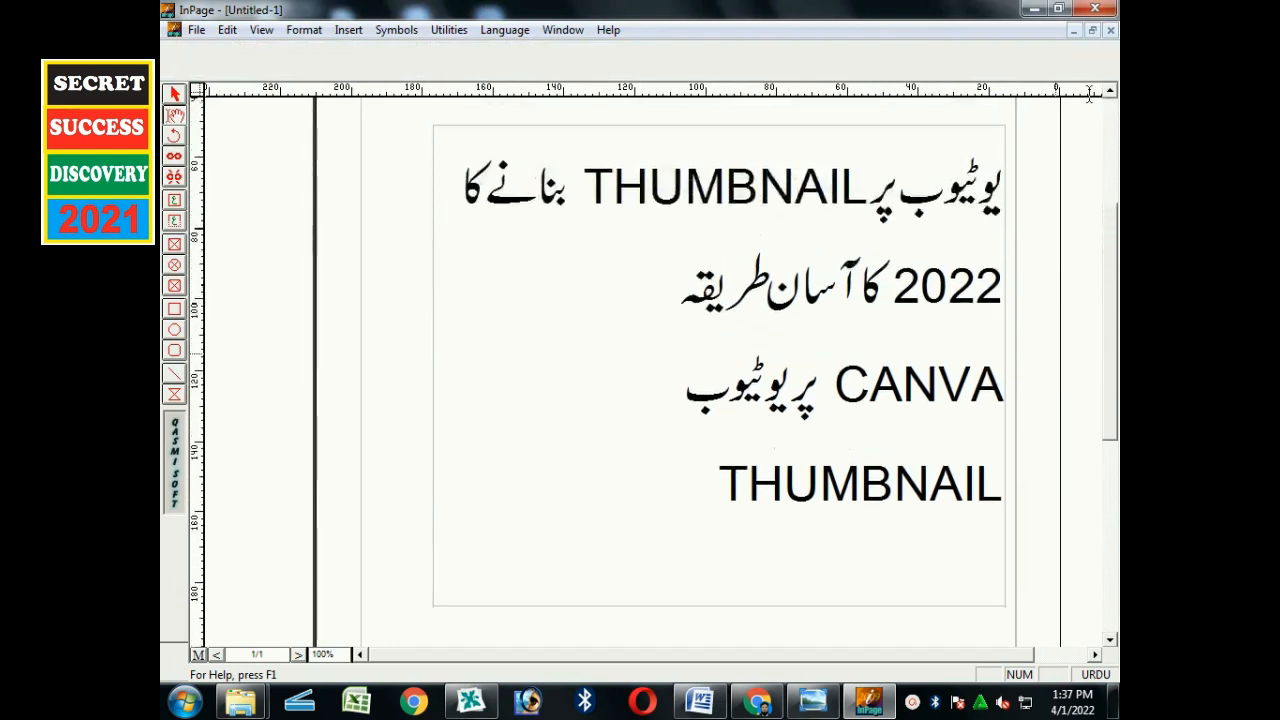
left_click_drag(1005, 178, 621, 548)
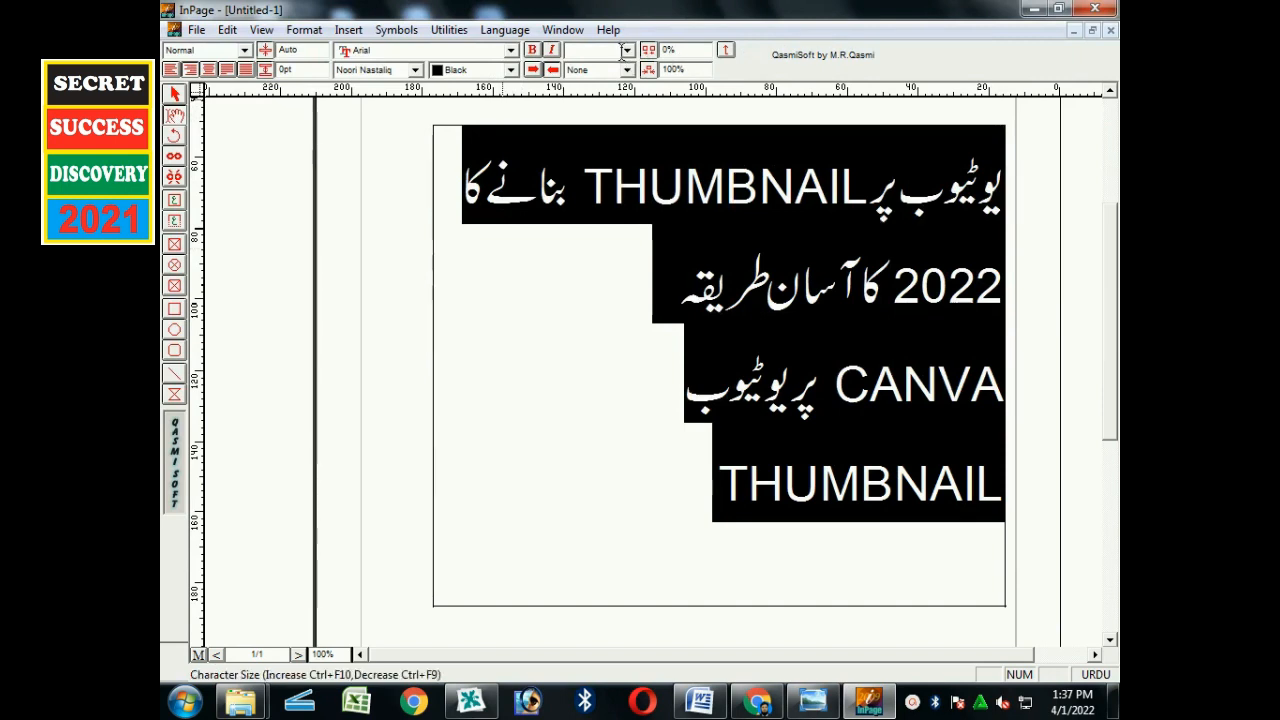
left_click(624, 50)
left_click(616, 156)
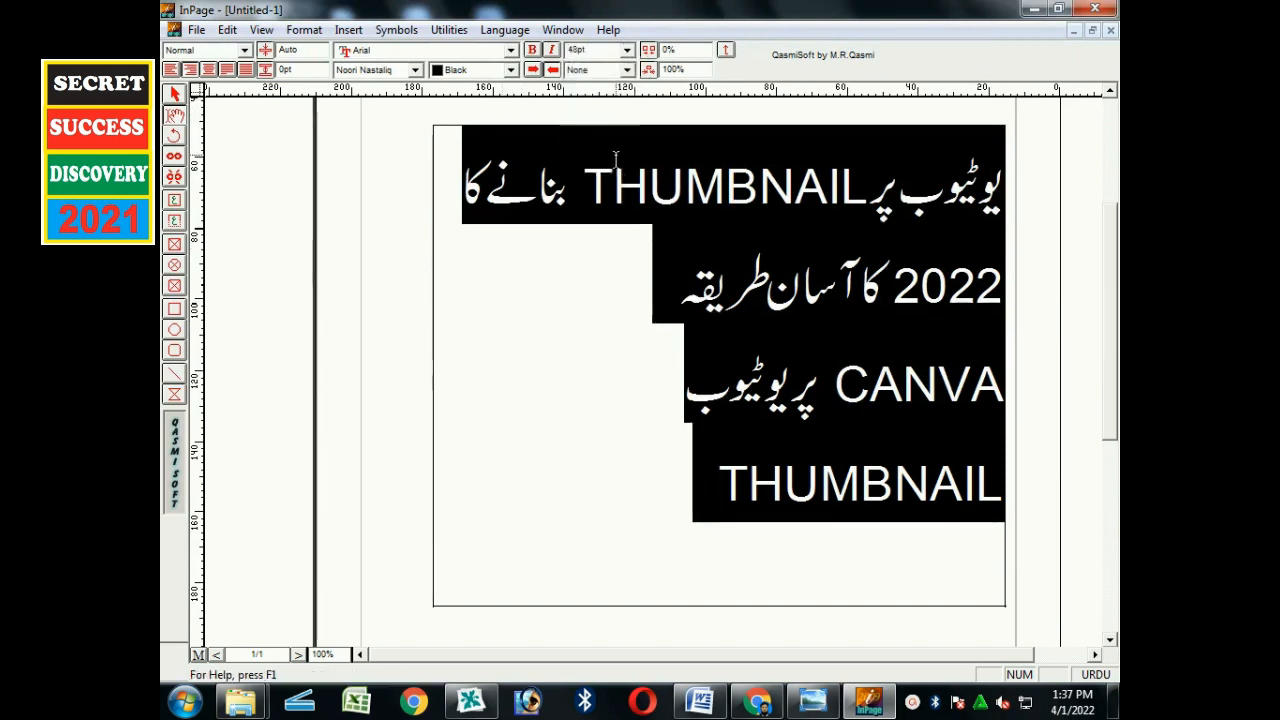
left_click(627, 50)
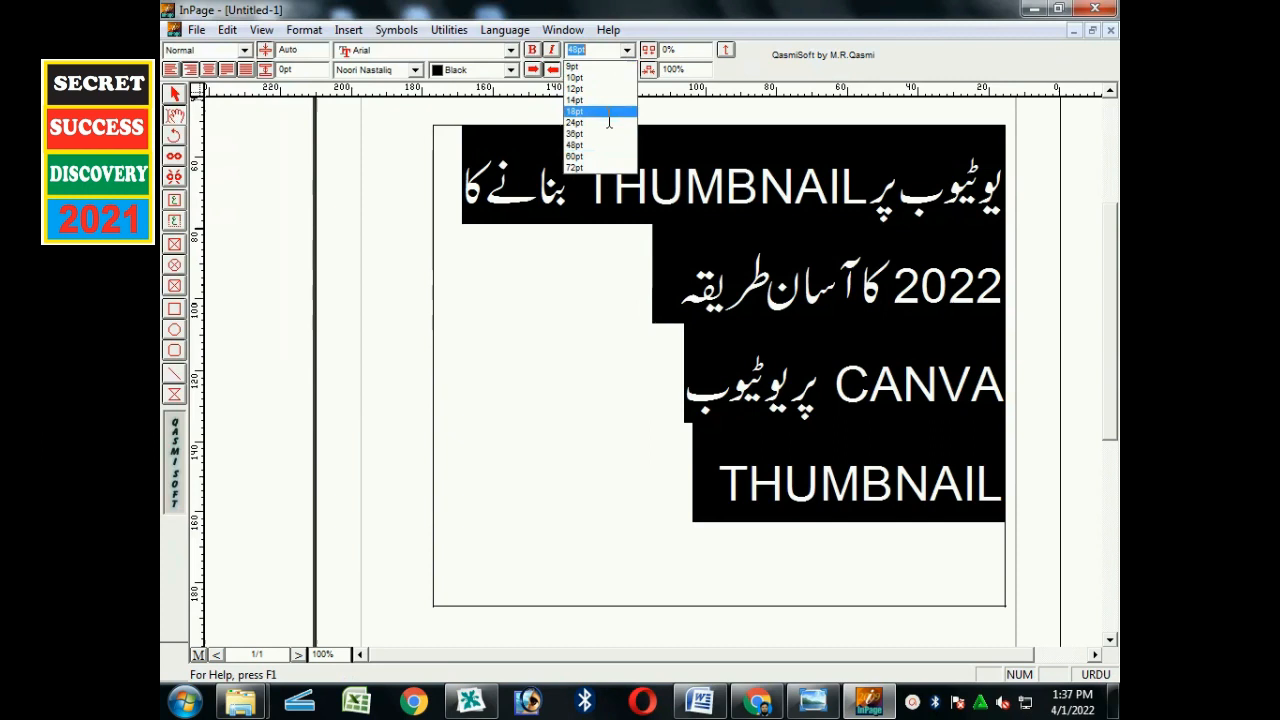
left_click(609, 129)
Continue the CANVA line after "THUMBNAIL" with "کیسے آسان طریقہ سے جلدی بنای"
left_click(667, 212)
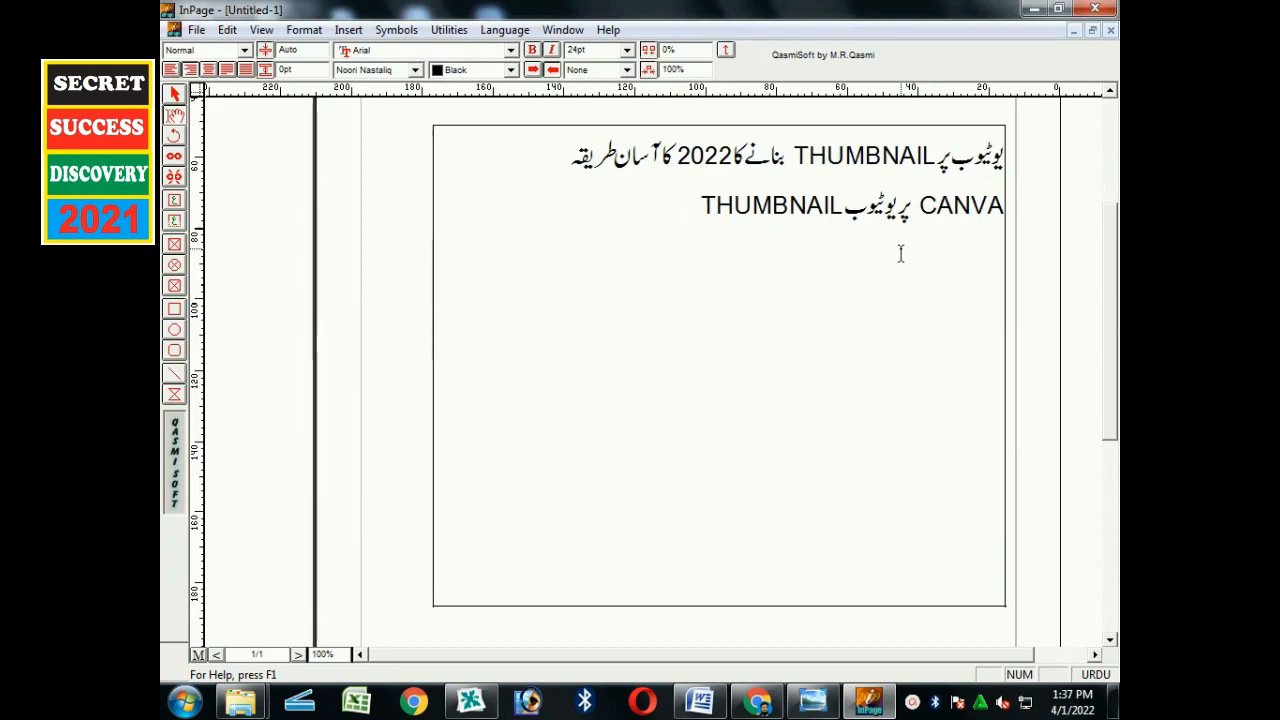
type("کیسے آ")
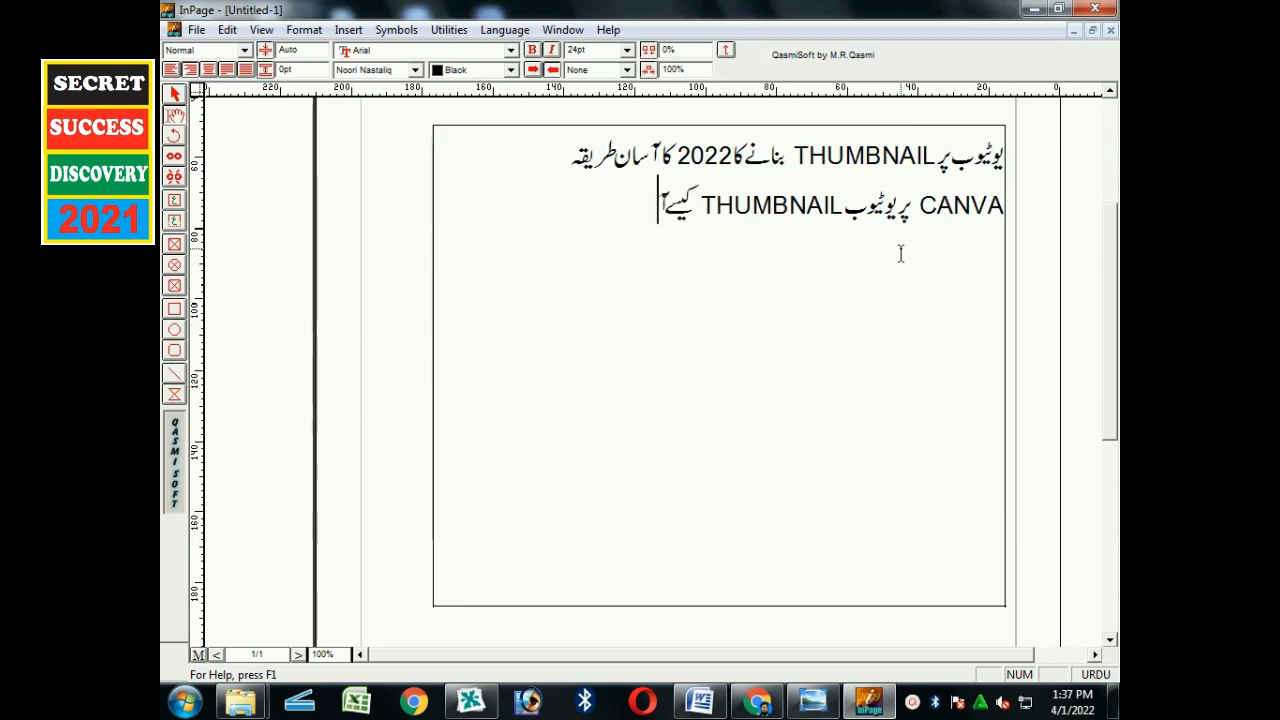
type("سان طر")
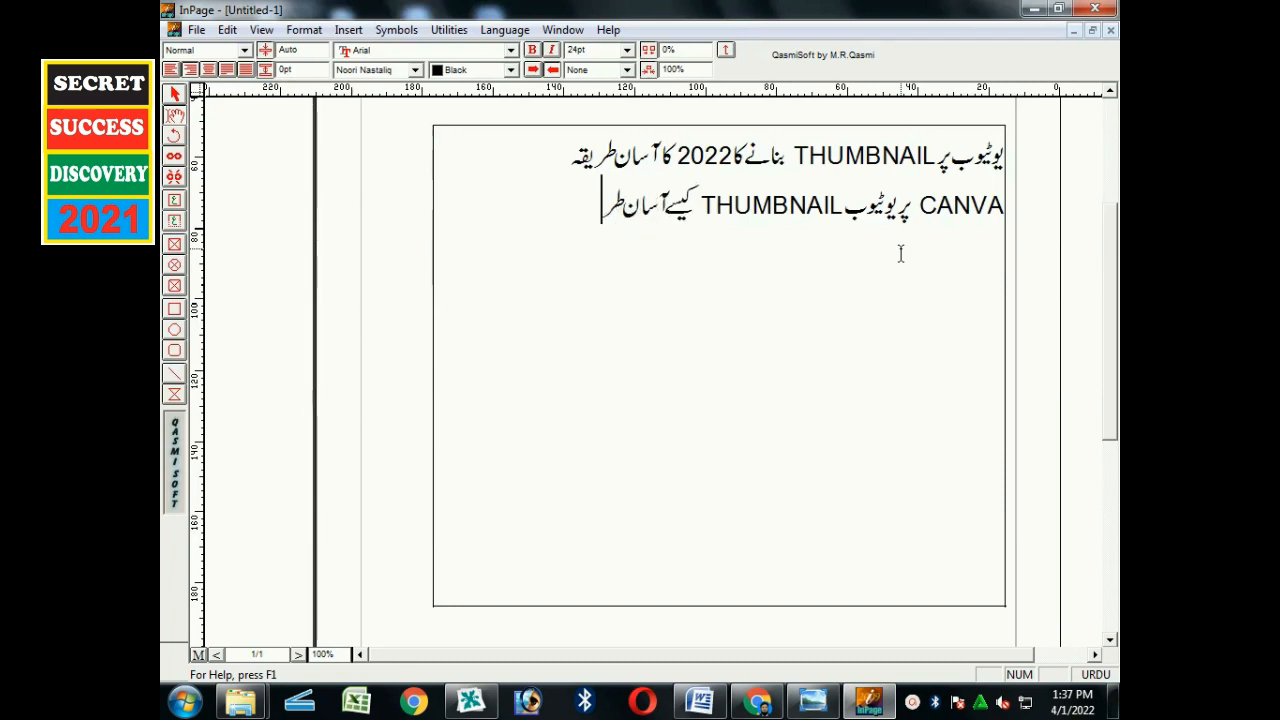
type("فقہ سے جلدی بنای")
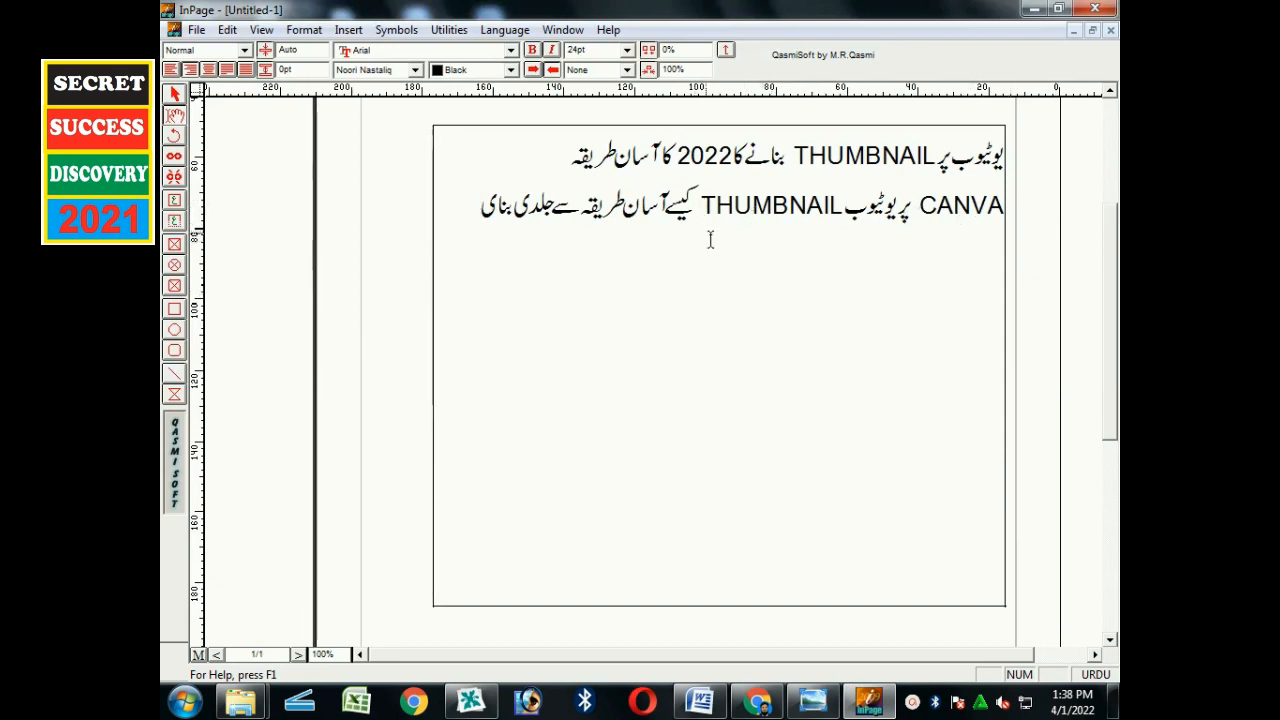
Replace "کیسے آسان" after "THUMBNAIL" in the CANVA line with "بنانے کا آسان"
left_click_drag(698, 228, 630, 218)
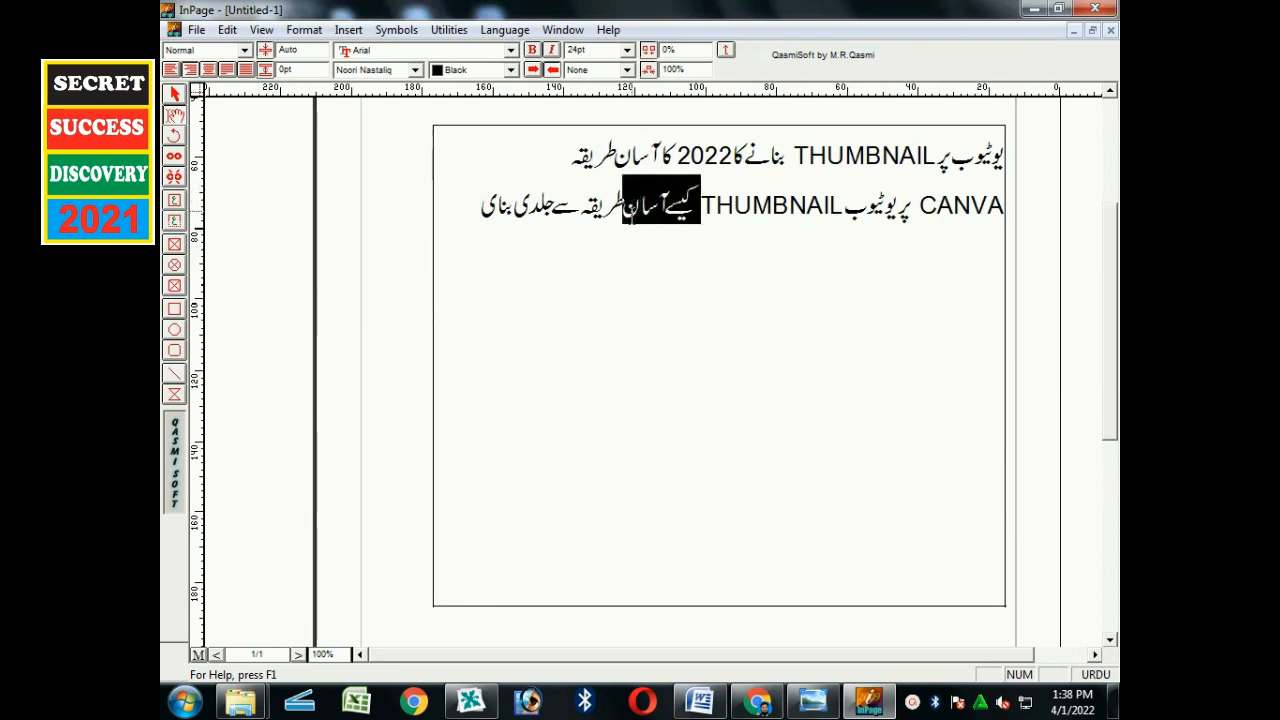
type("بنانے")
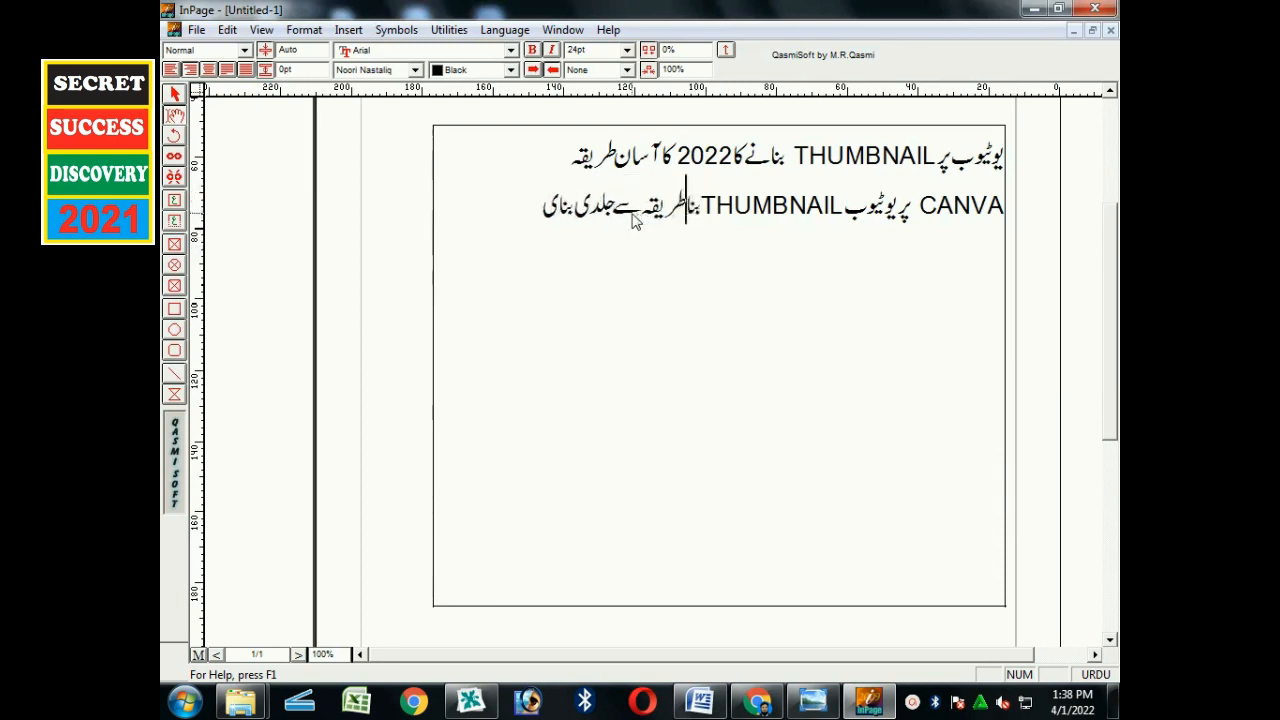
type(" کا آ")
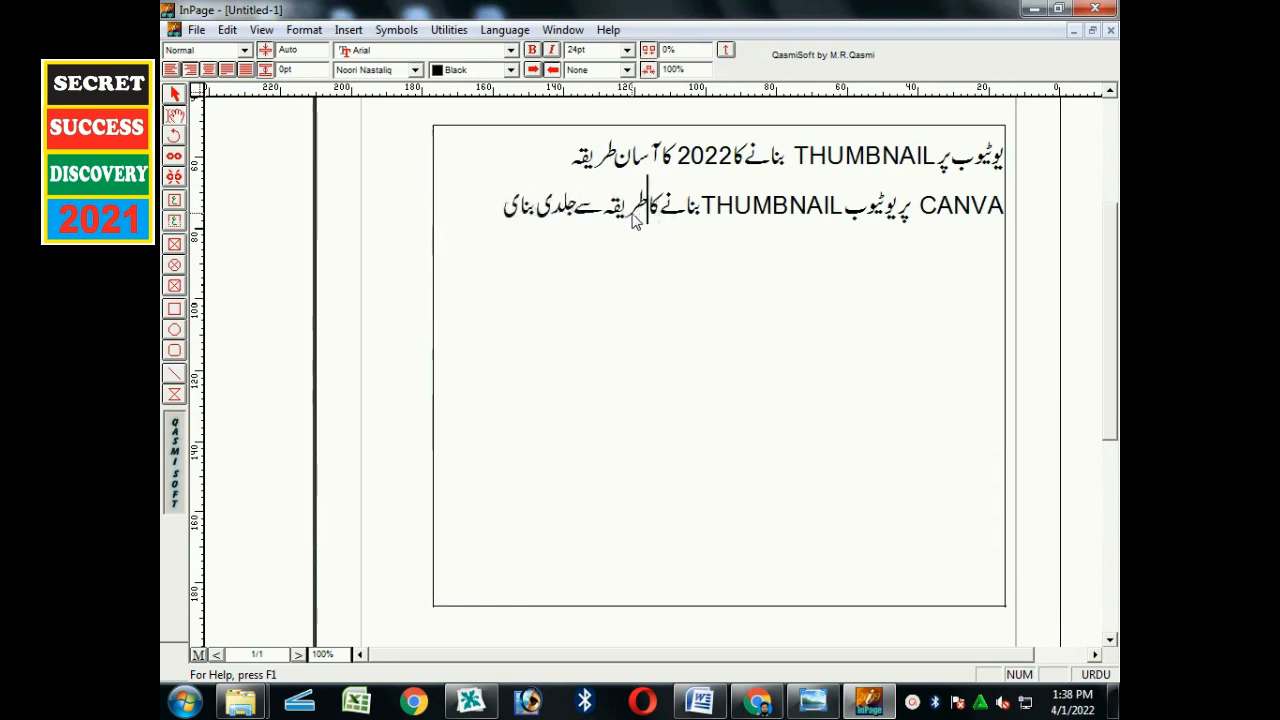
type("سان")
key("ctrl+Left")
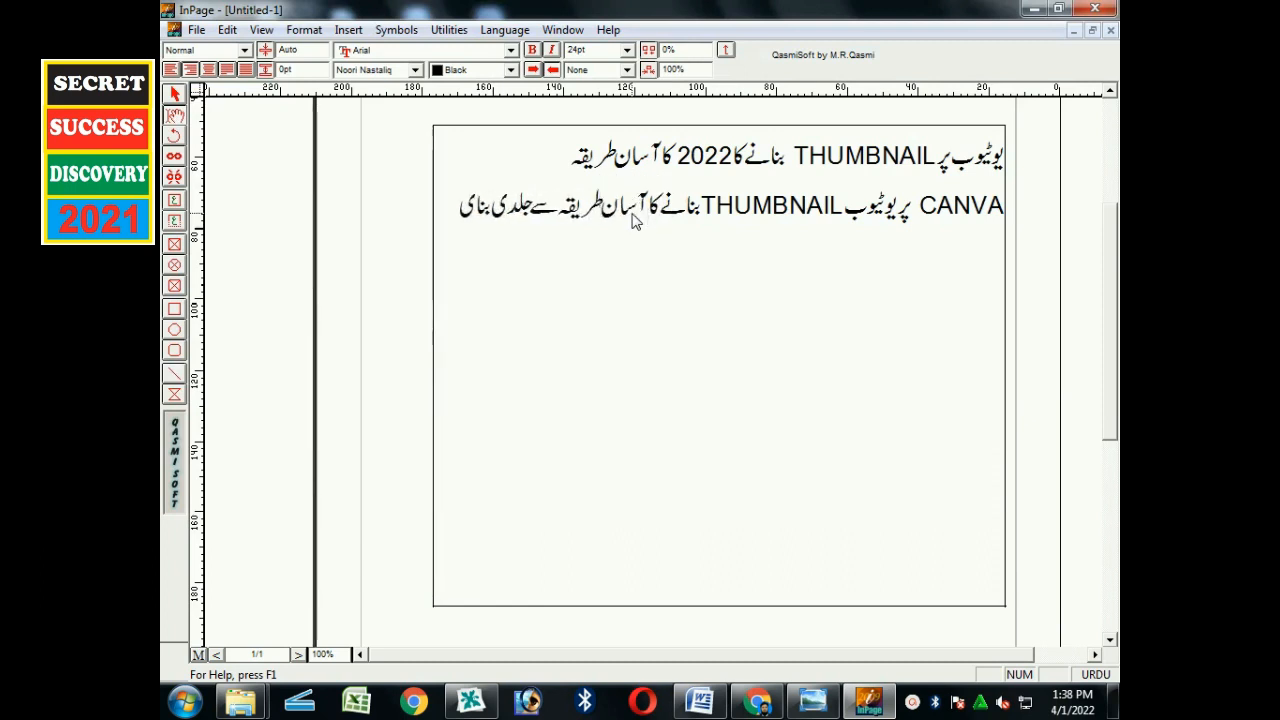
Delete "سے جلدی بنای" from the end of the CANVA line
key("ctrl+shift+Left")
key("ctrl+shift+Left")
key("ctrl+shift+Left")
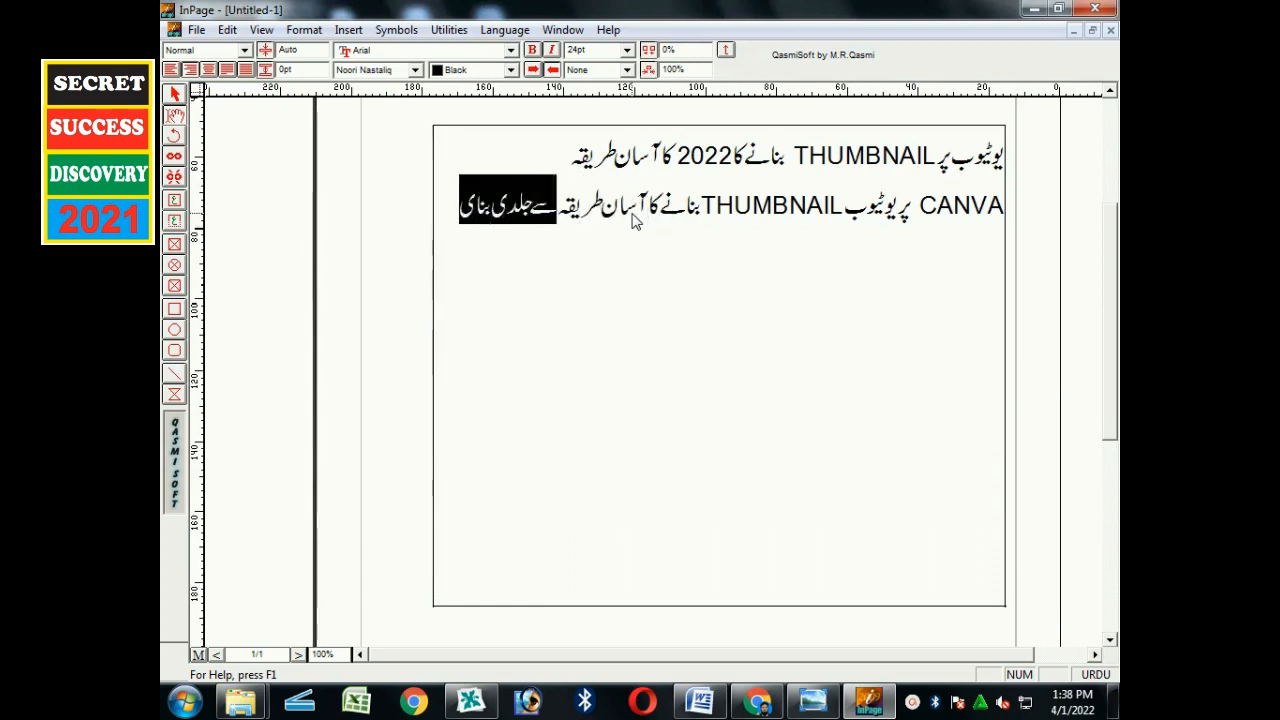
key("Delete")
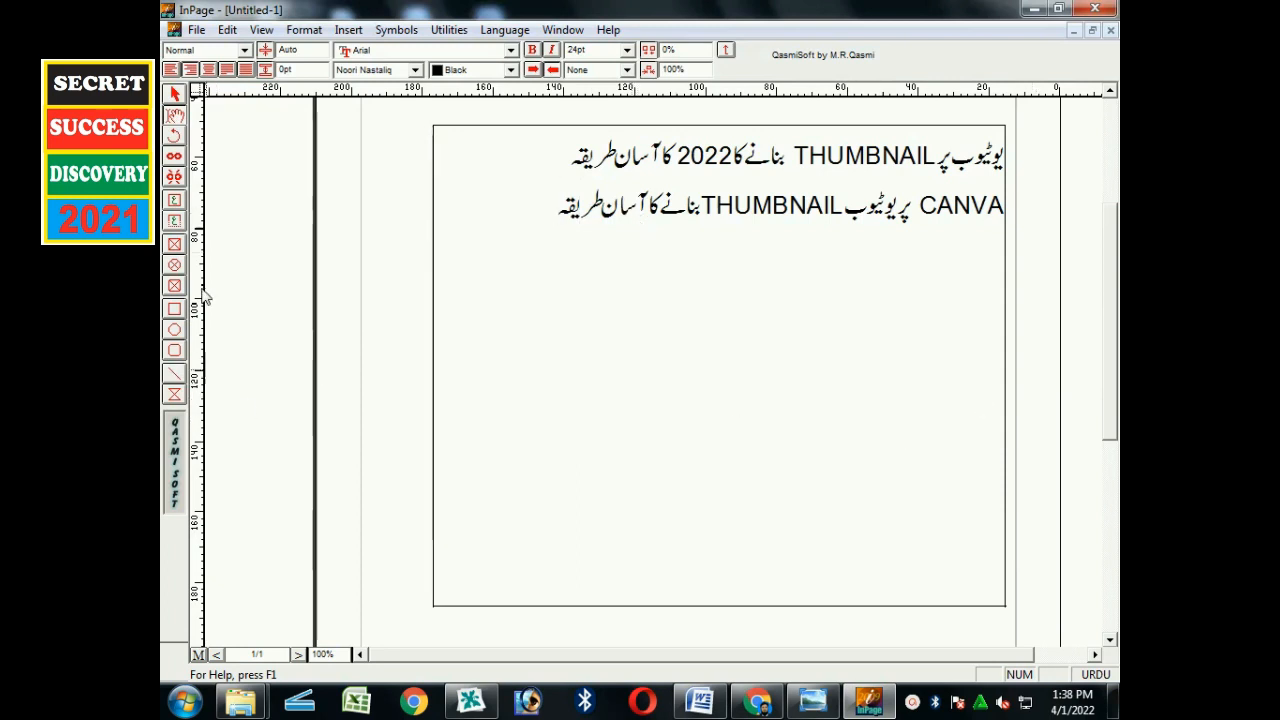
Copy the whole text box and paste it into the CorelDRAW document that holds the thumbnail
left_click(175, 98)
right_click(603, 369)
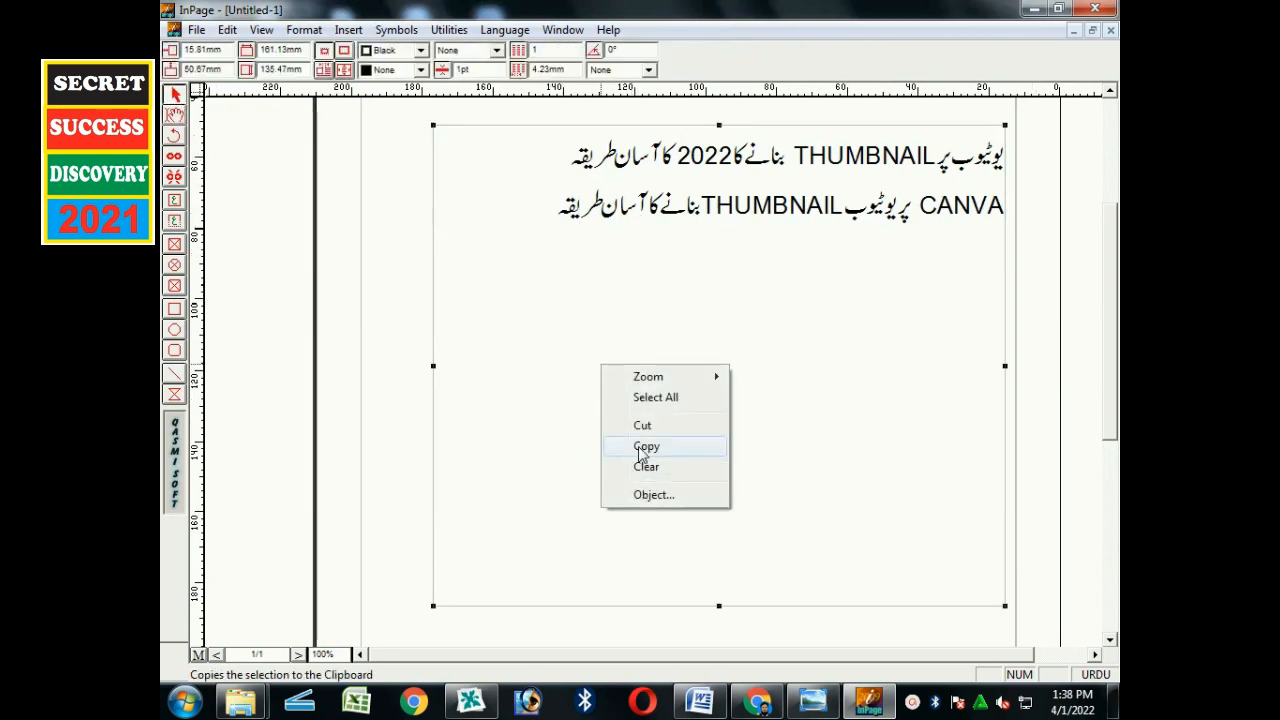
left_click(686, 446)
left_click(471, 700)
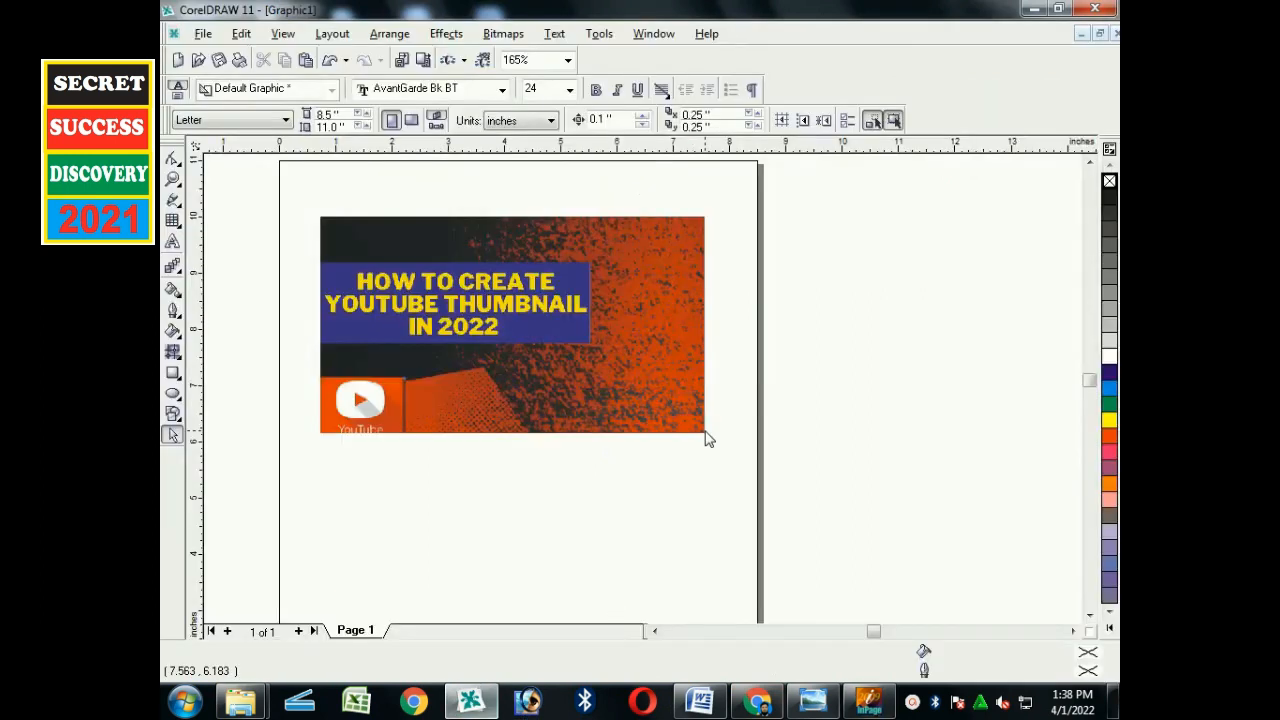
key("ctrl+v")
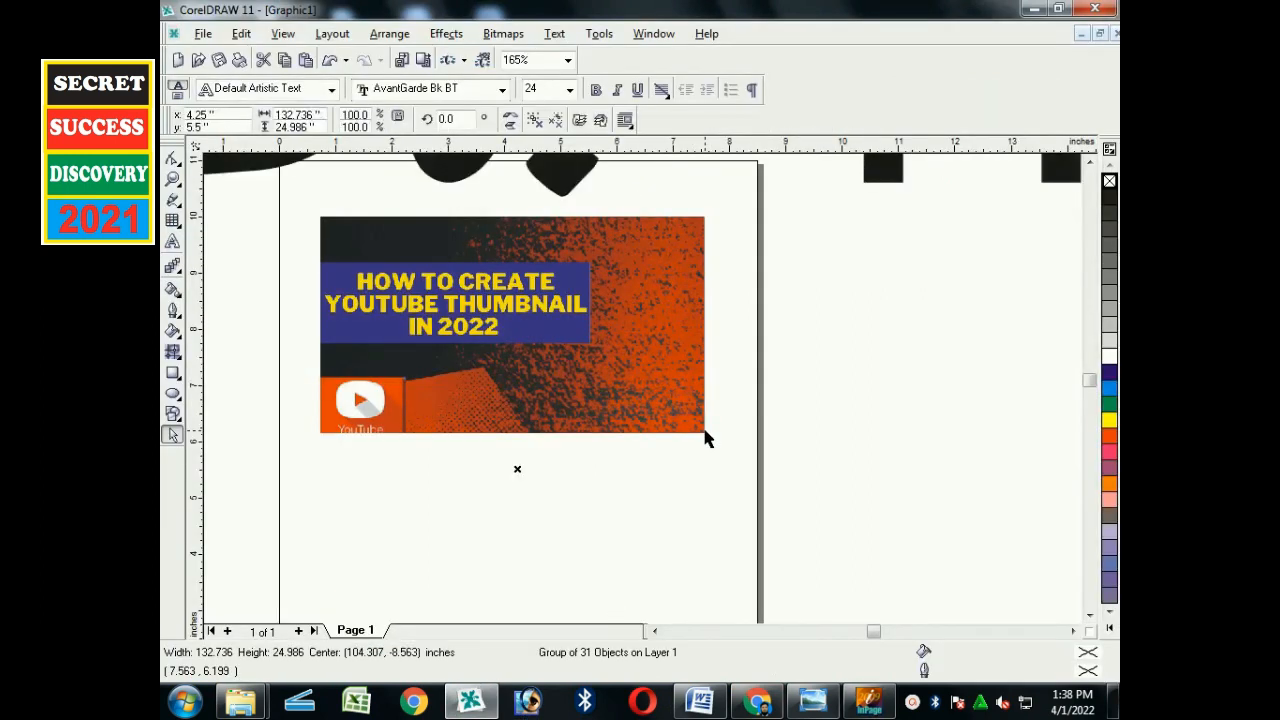
Scale the pasted headings down to about 8.15 inches wide and place them above the thumbnail image
scroll(706, 438, "down", 5)
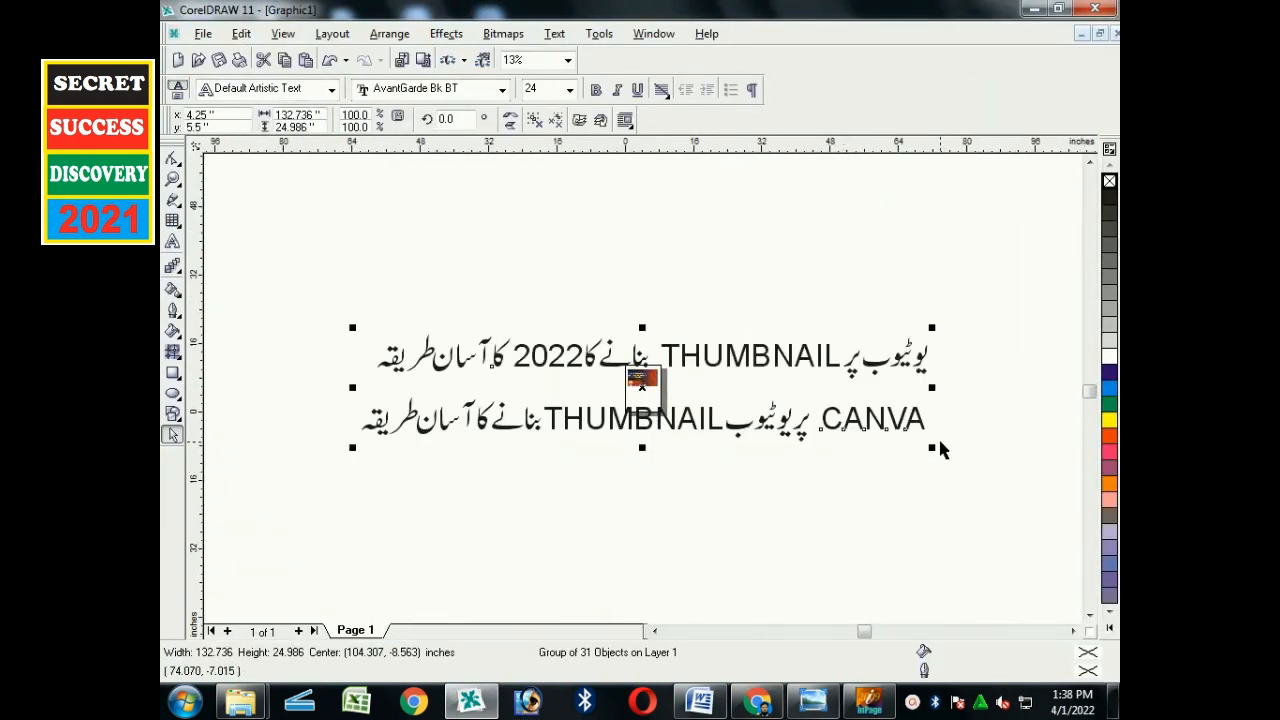
left_click_drag(935, 452, 632, 393)
left_click_drag(533, 362, 727, 410)
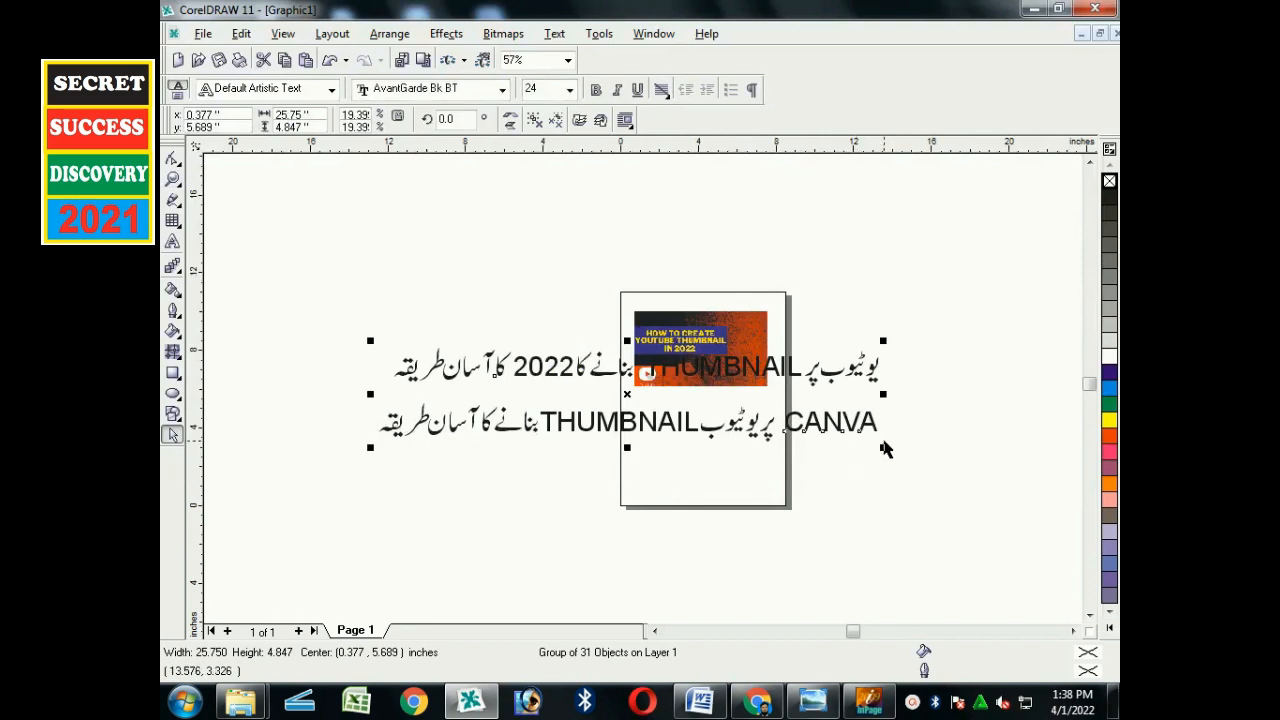
left_click_drag(885, 455, 596, 508)
scroll(539, 308, "up", 3)
left_click_drag(532, 390, 612, 303)
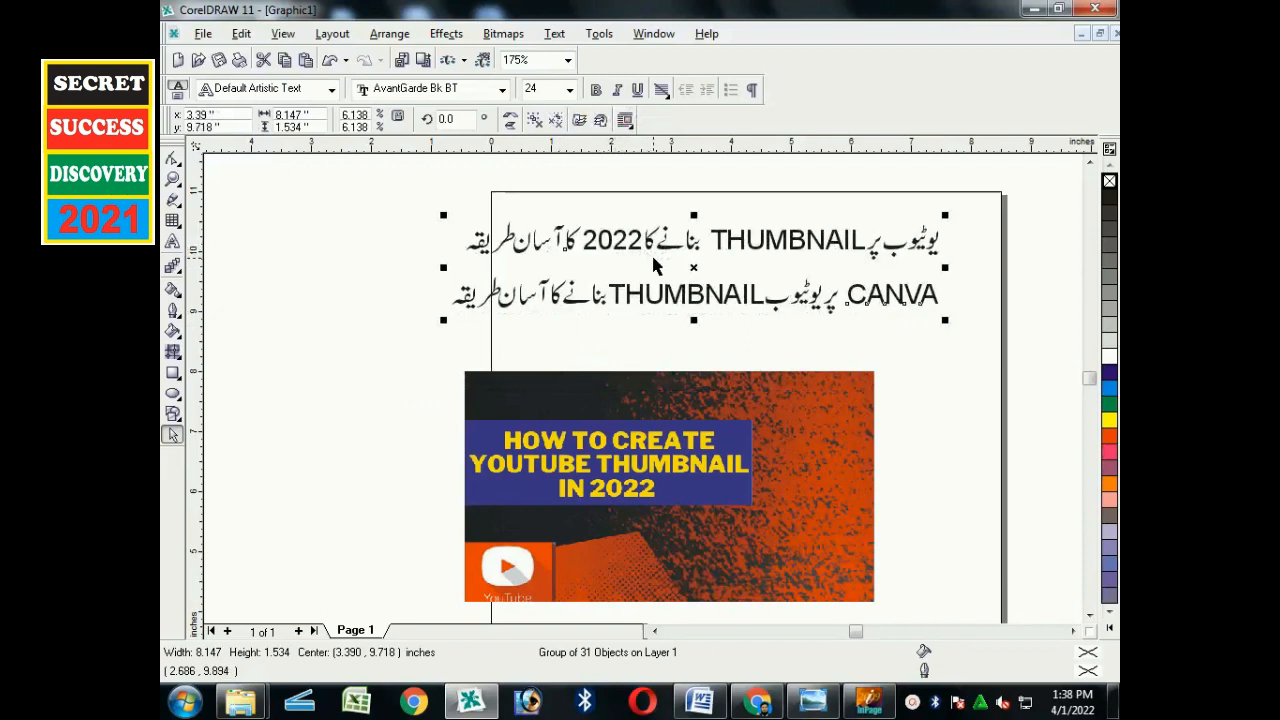
Fill both heading lines with yellow and deselect them
left_click(1111, 420)
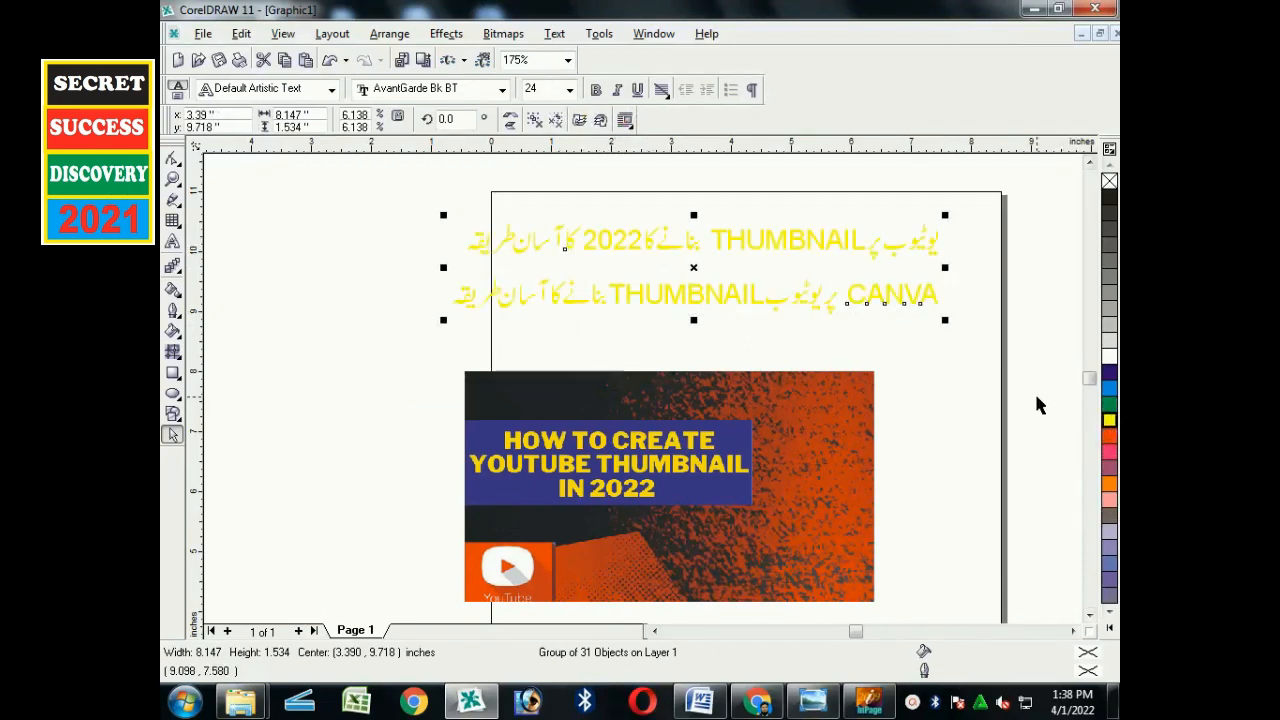
key("F3")
key("F2")
left_click_drag(500, 323, 869, 399)
left_click(956, 285)
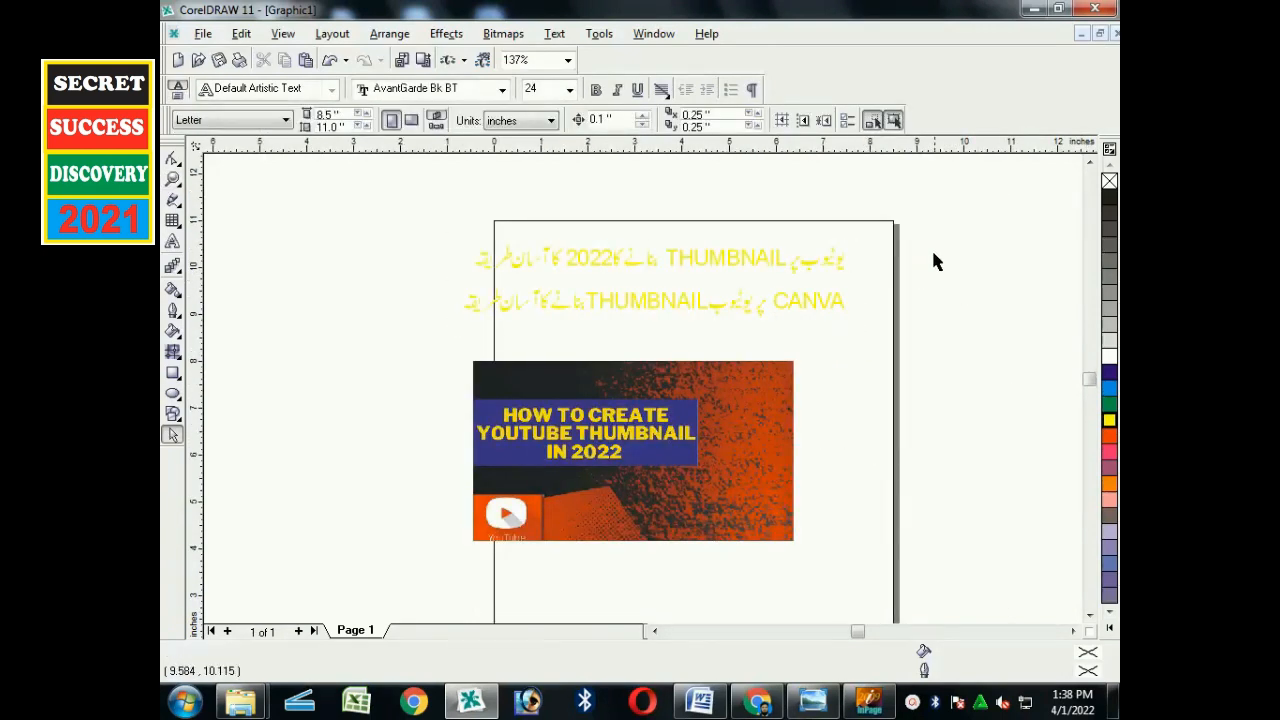
Try a preset outline thickness on the yellow heading group, and undo it
left_click_drag(420, 342, 307, 380)
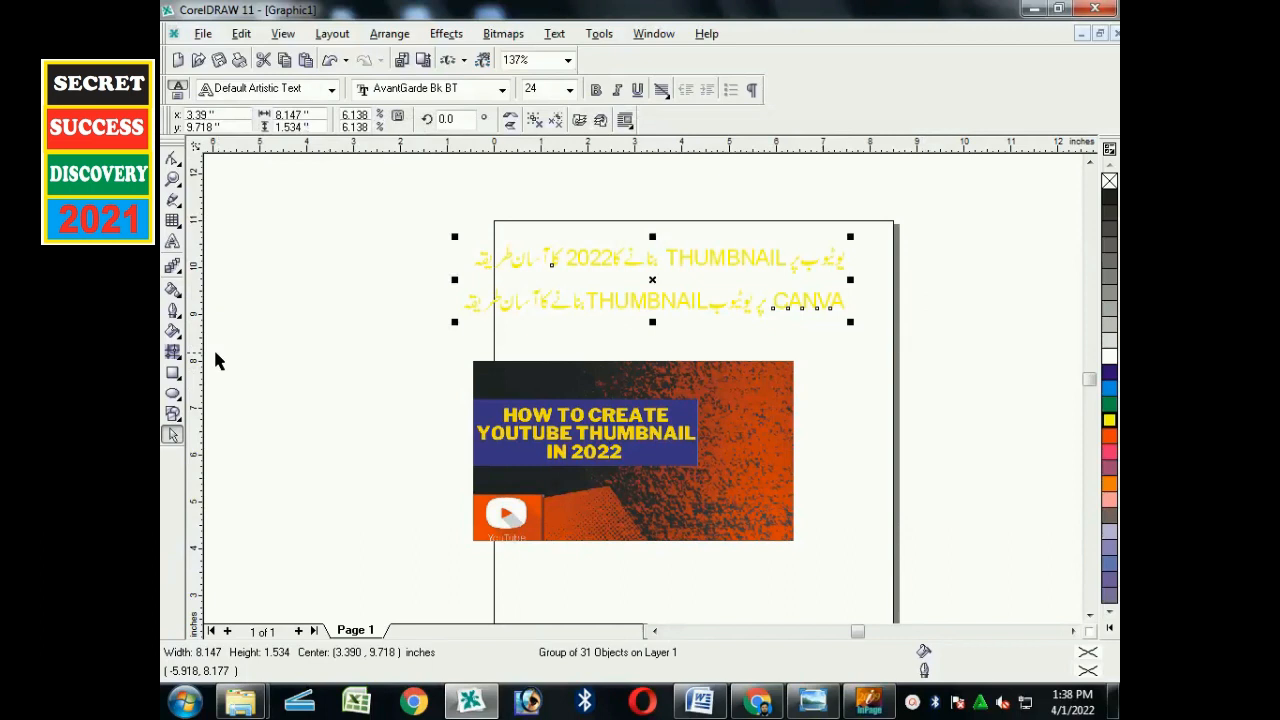
left_click(174, 333)
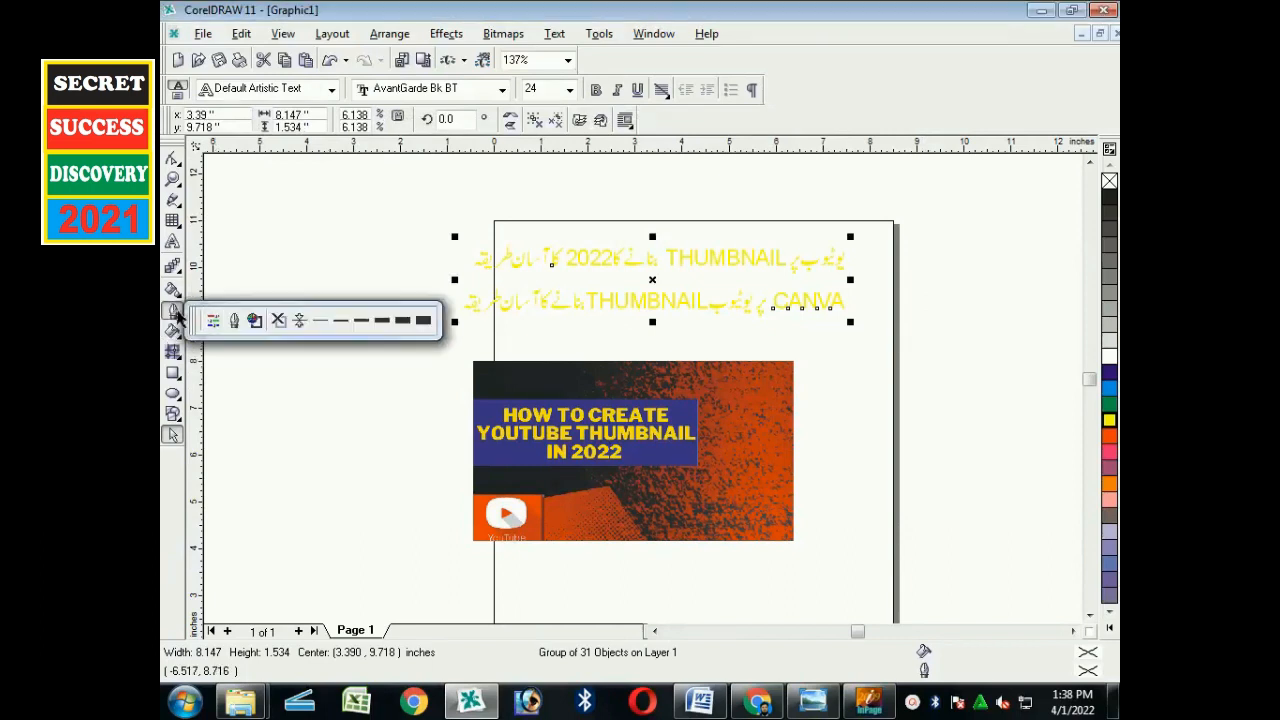
mouse_move(185, 327)
left_click(343, 322)
key("ctrl+z")
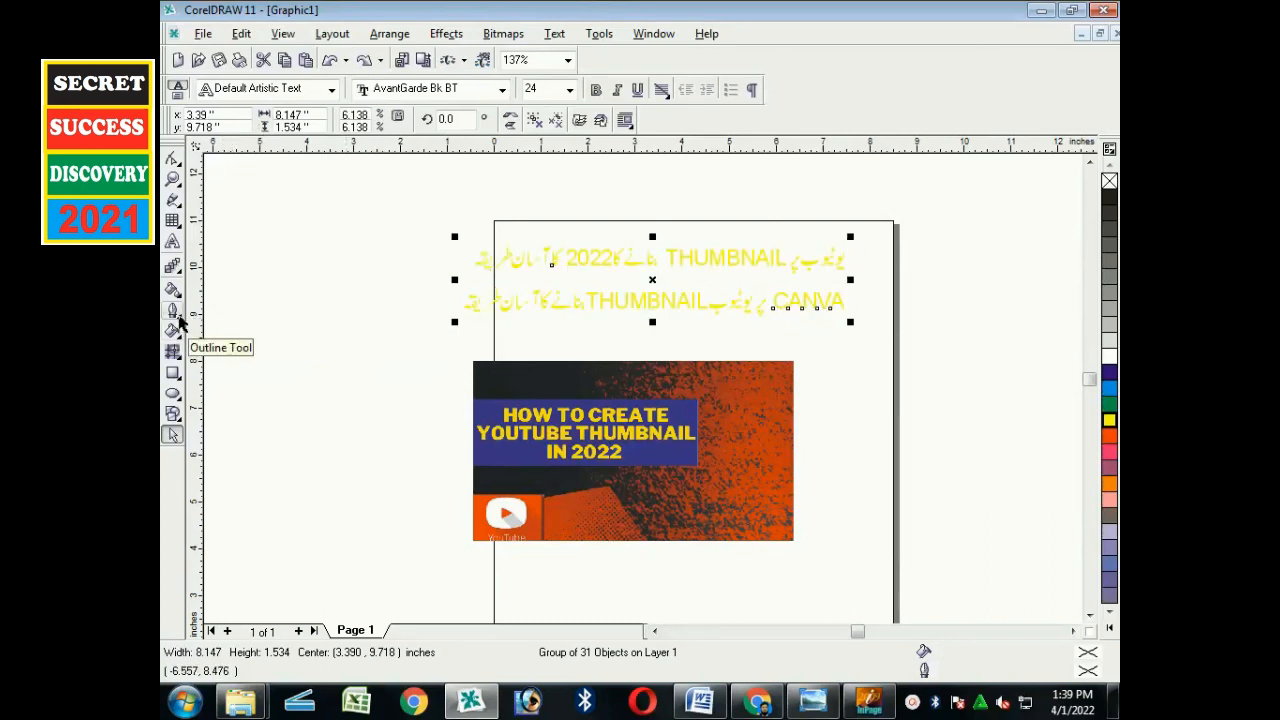
left_click(177, 317)
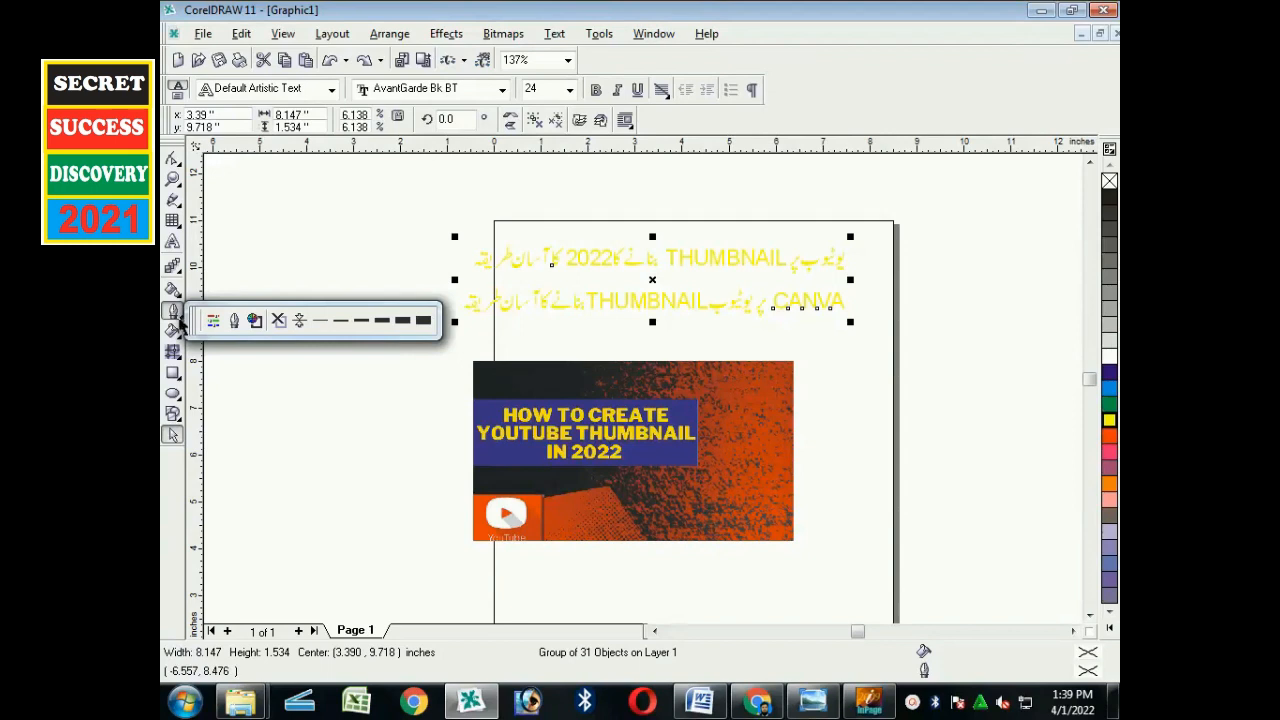
left_click(598, 92)
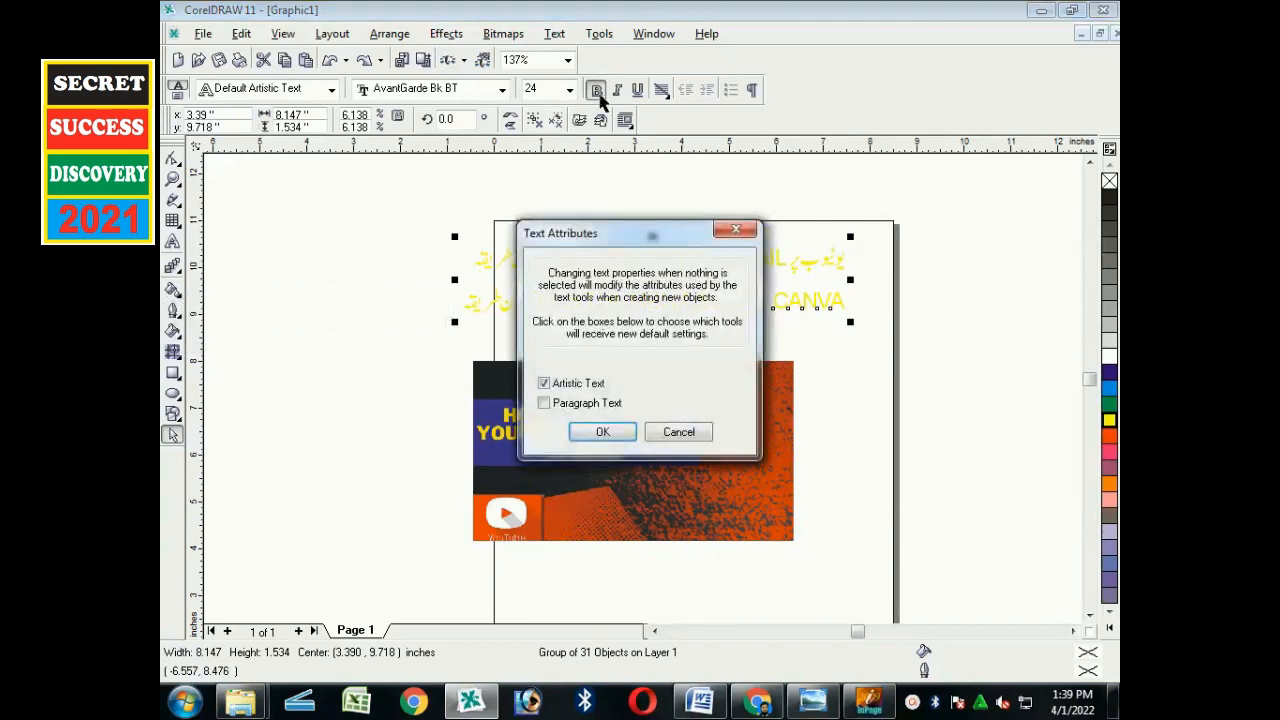
left_click(687, 432)
Enlarge the yellow heading group to about 8.85 inches wide and ungroup it
left_click_drag(851, 325, 928, 375)
left_click(928, 375)
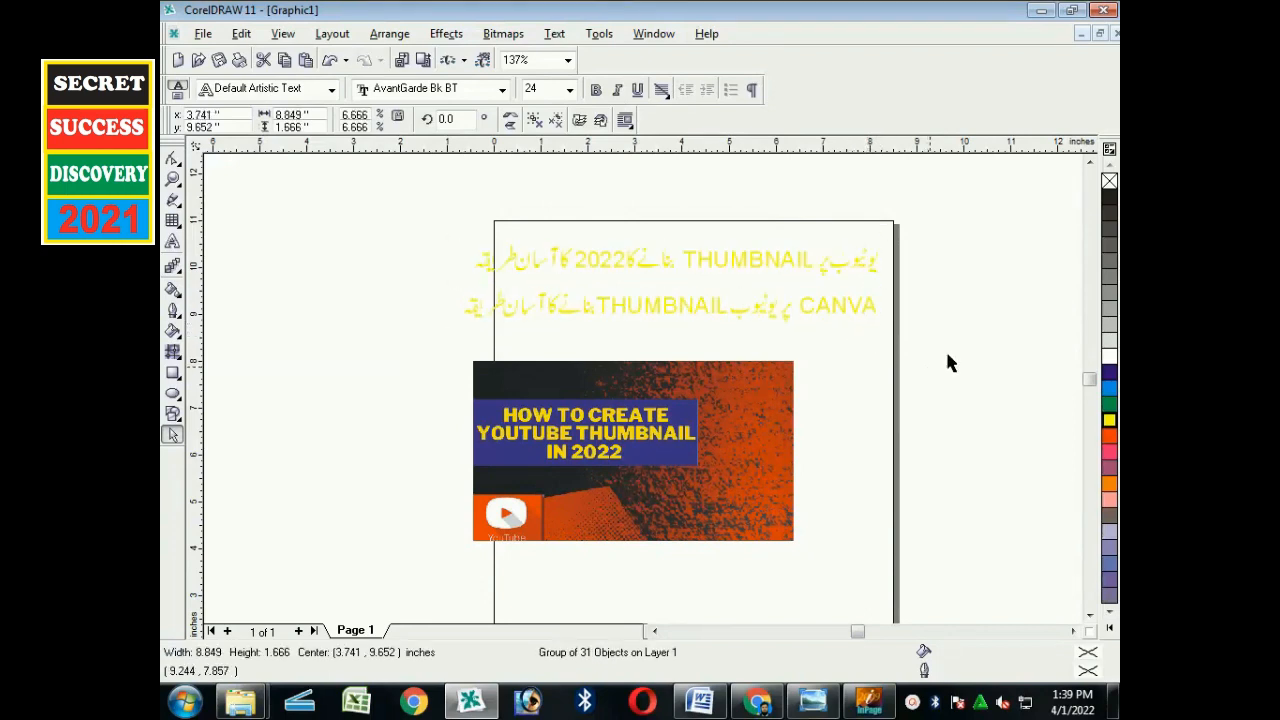
left_click(614, 260)
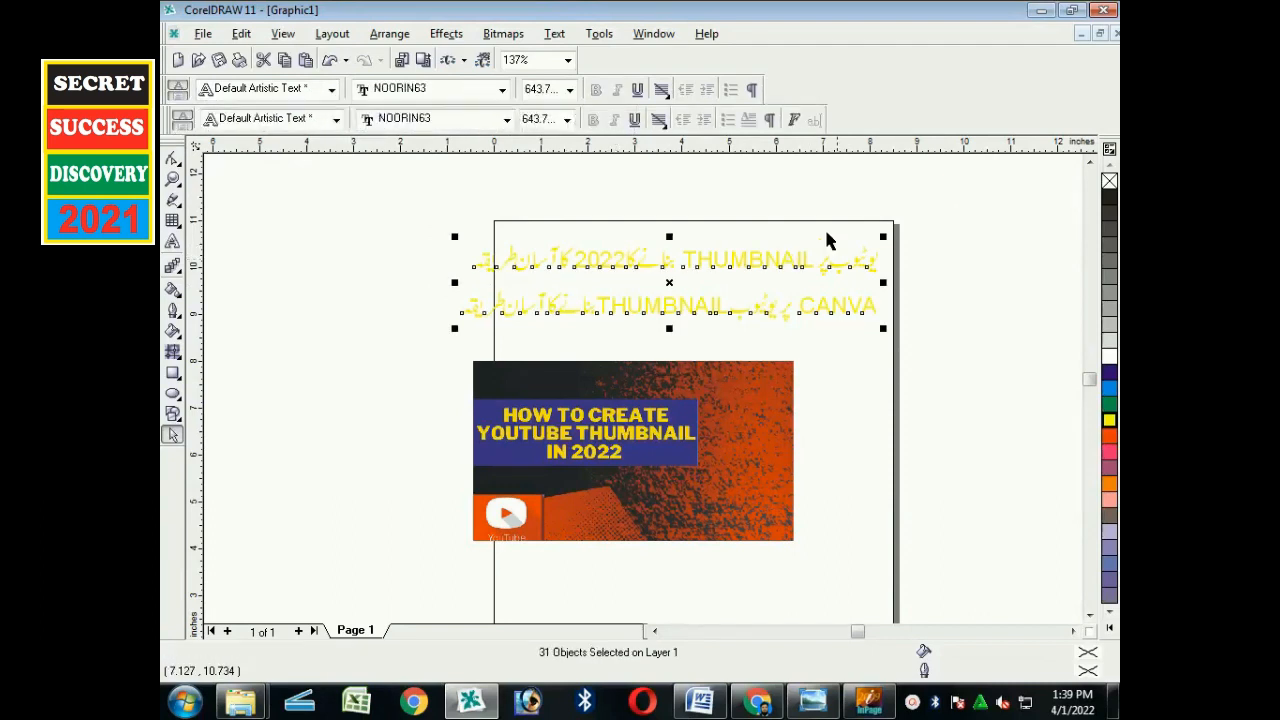
Group all the text pieces of the first heading line into one object
left_click(950, 214)
left_click_drag(886, 207, 424, 280)
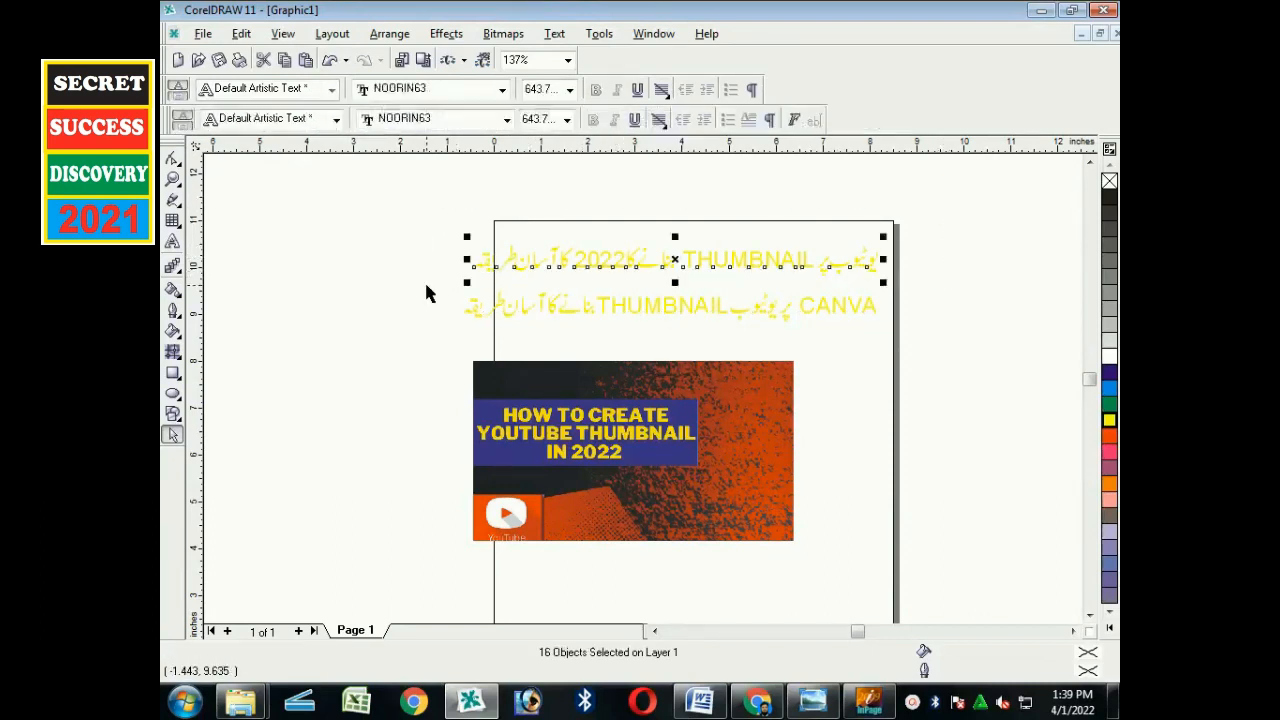
key("ctrl+g")
Shrink the first heading line to about 4.95 inches wide and place it on the thumbnail above the blue title box
left_click_drag(677, 262, 579, 379)
left_click_drag(369, 413, 545, 393)
left_click_drag(668, 375, 604, 379)
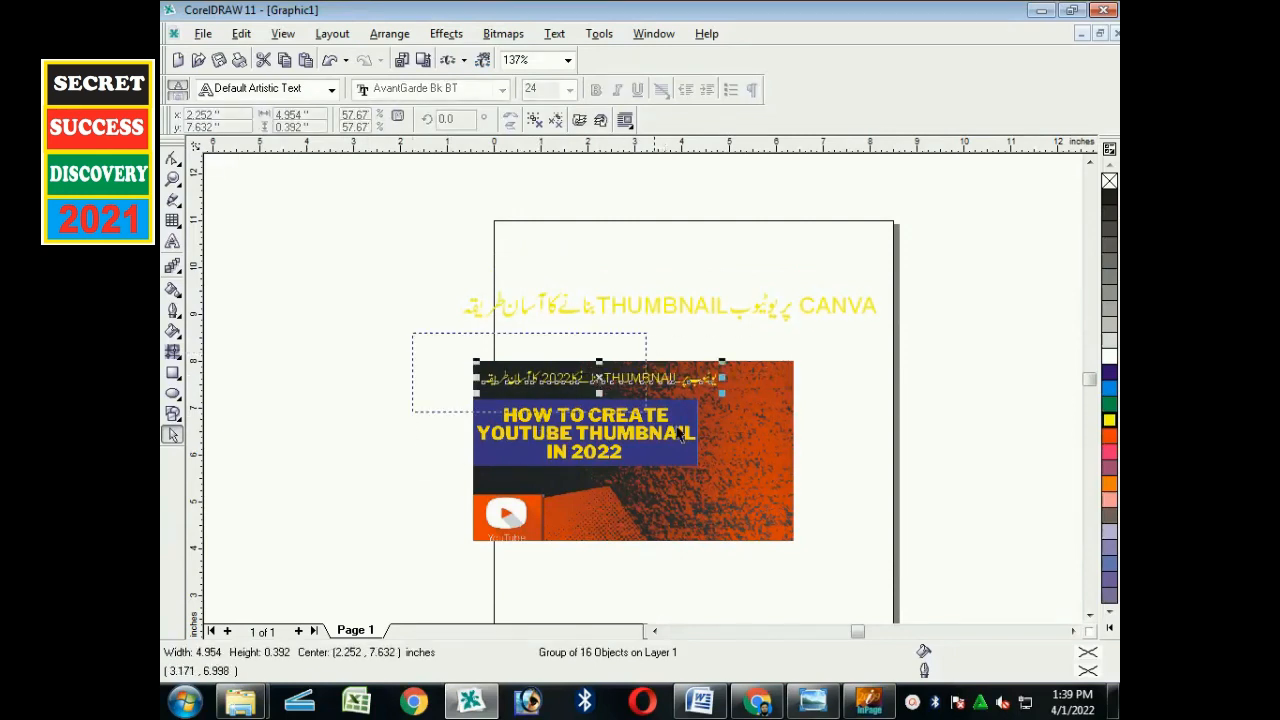
Fit the first heading line into the thumbnail's upper-left corner at about 4.5 by 0.49 inches
scroll(789, 474, "up", 2)
left_click_drag(636, 355, 618, 358)
left_click_drag(891, 370, 843, 365)
left_click_drag(596, 315, 601, 298)
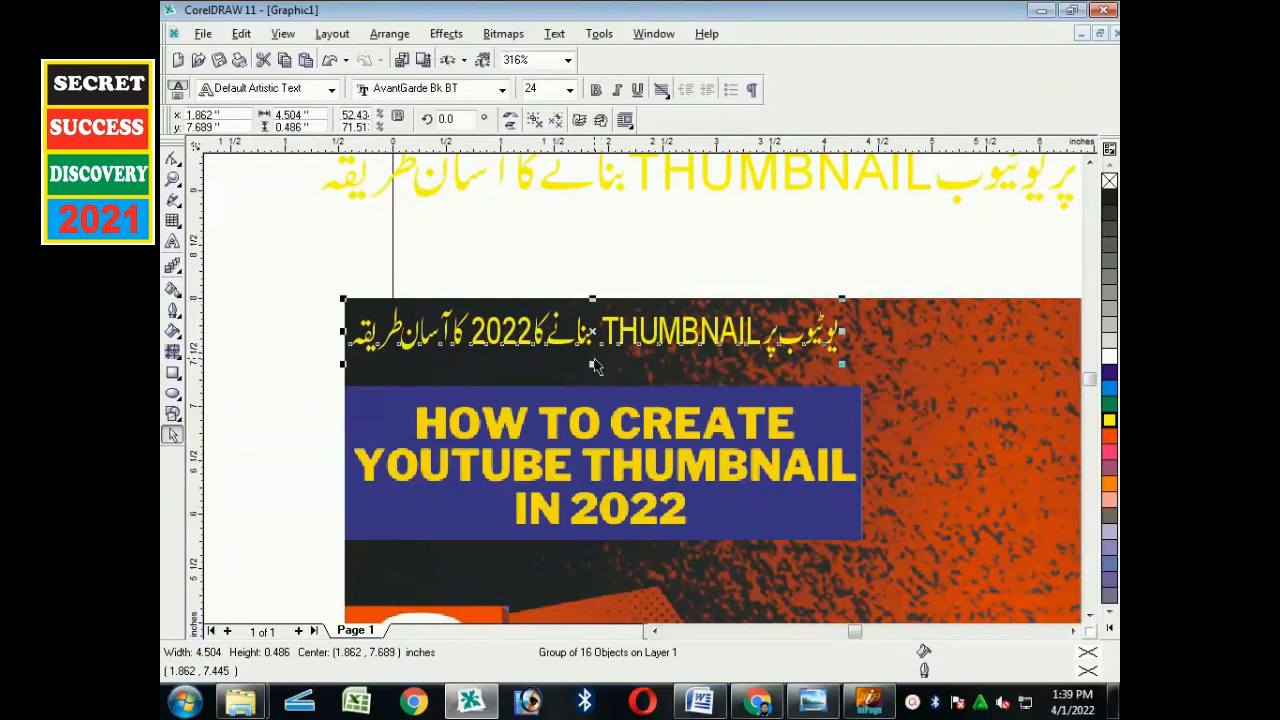
Try a white outline wider than hairline on the first heading line, and undo it
double_click(1088, 671)
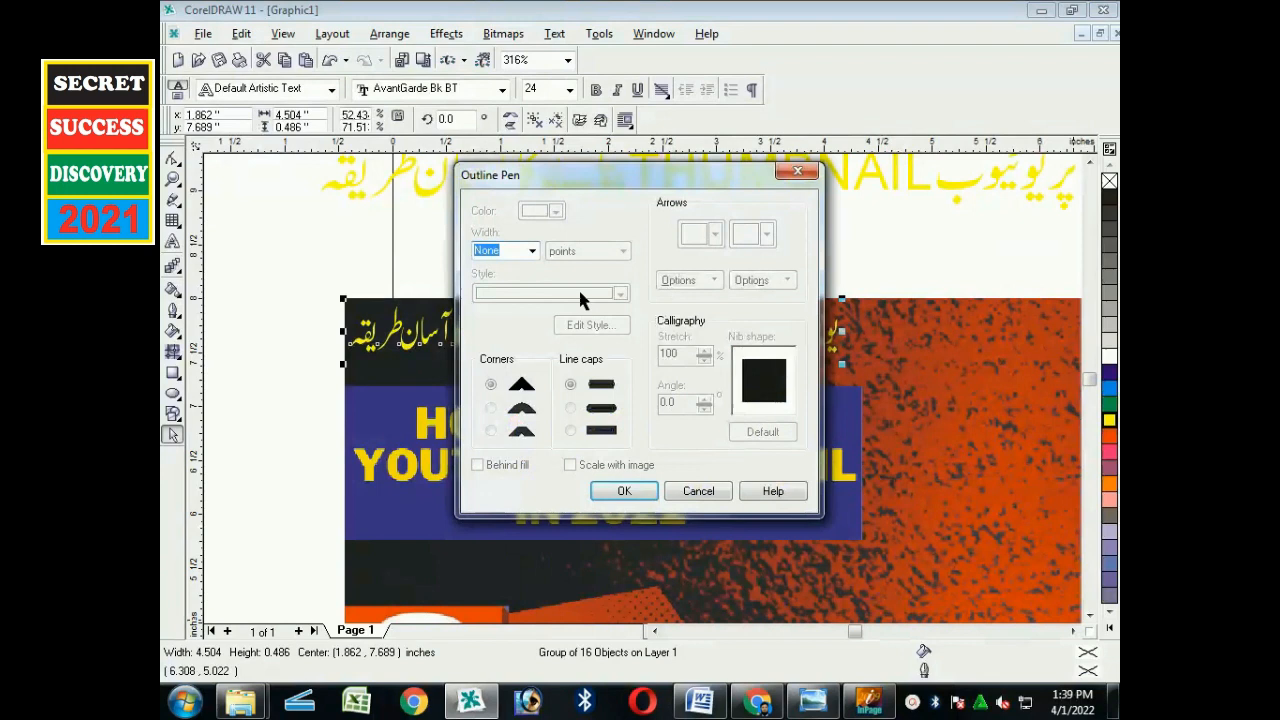
left_click(532, 251)
left_click(525, 281)
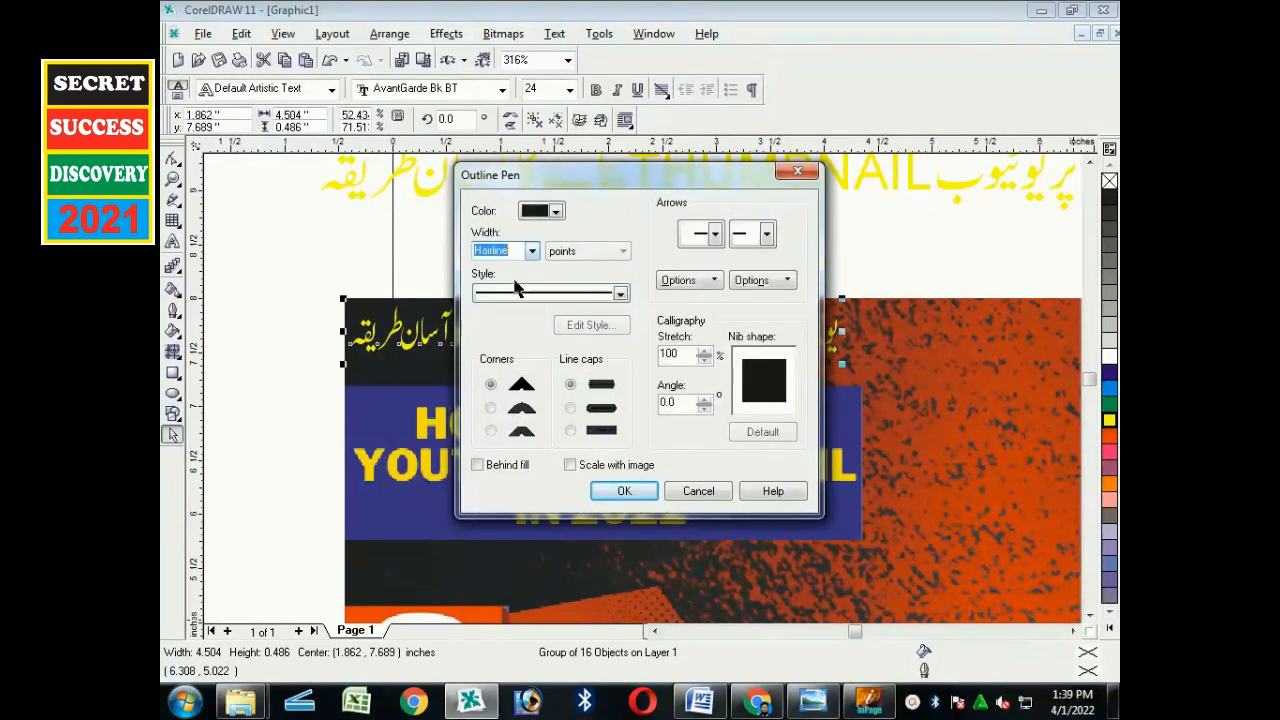
left_click(553, 211)
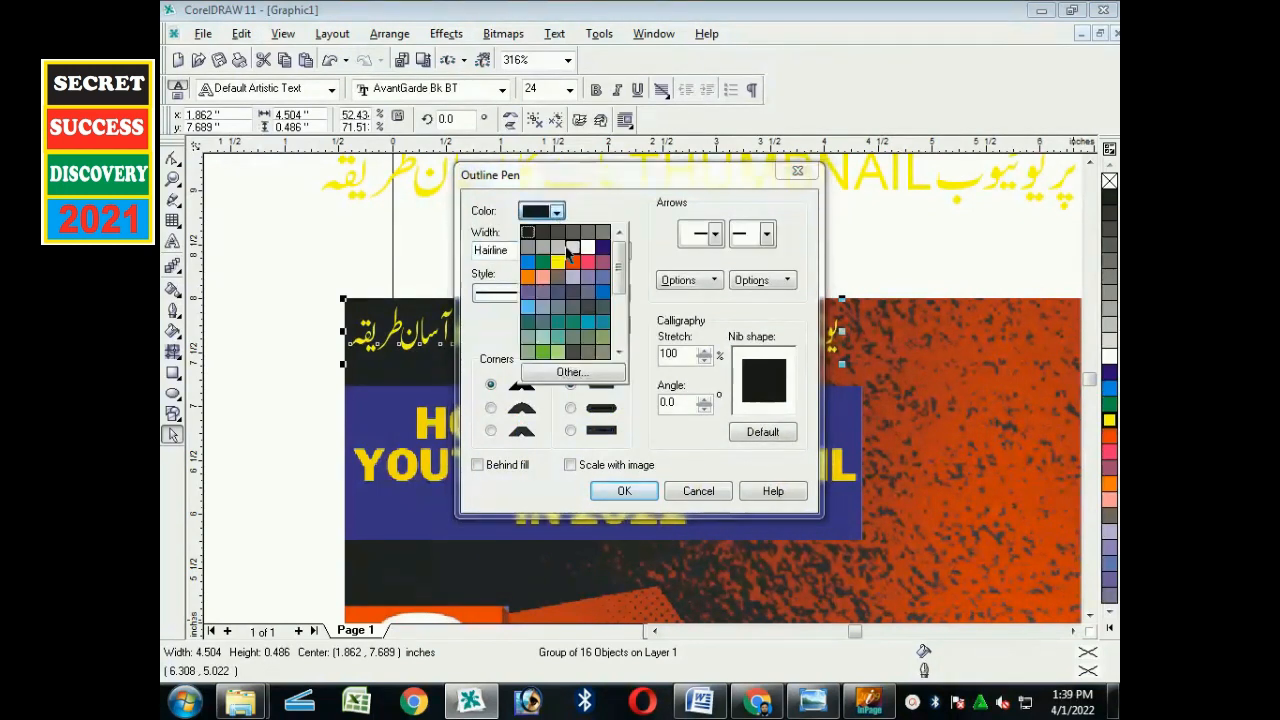
left_click(593, 272)
left_click(528, 293)
left_click(528, 290)
left_click(524, 252)
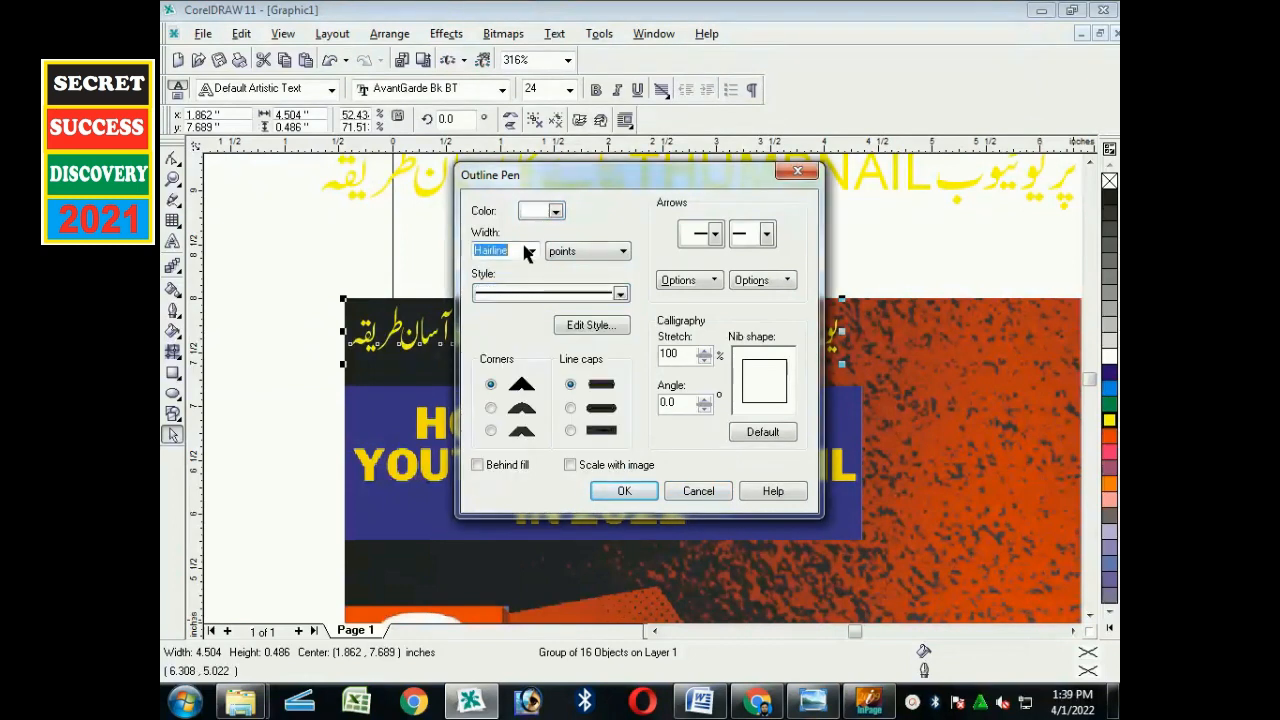
left_click(532, 252)
left_click(510, 322)
left_click(638, 491)
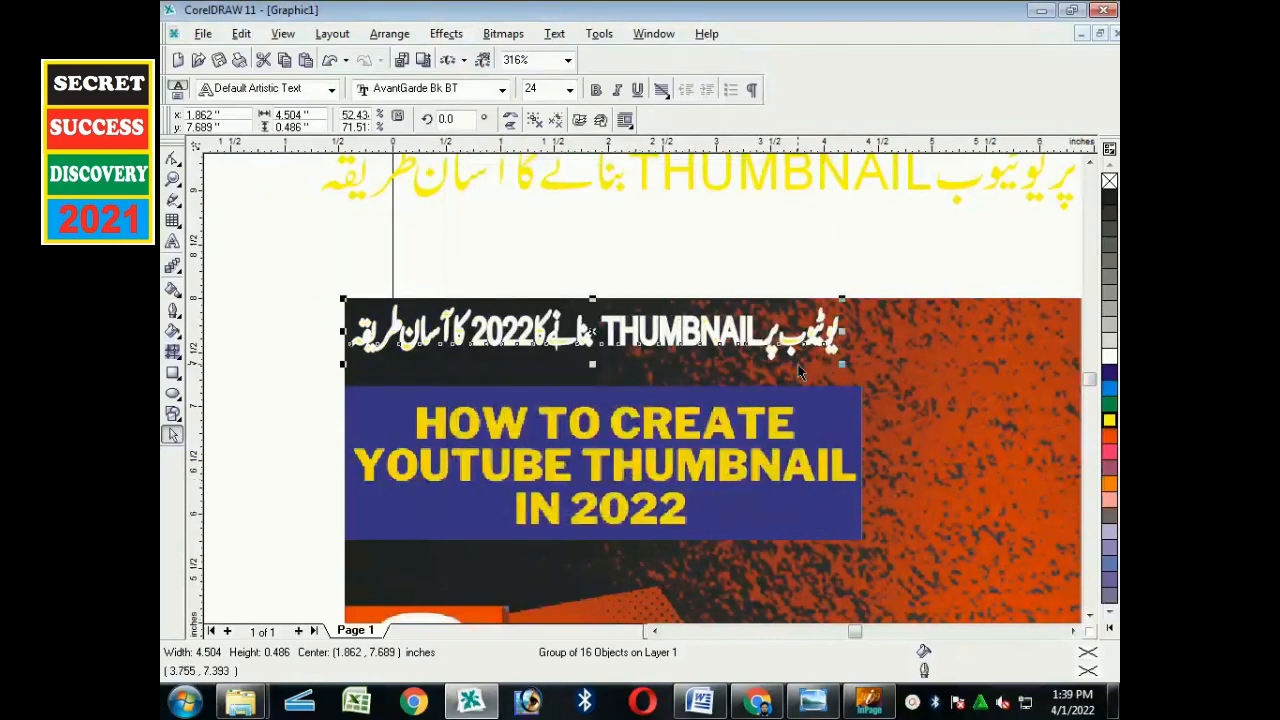
key("ctrl+z")
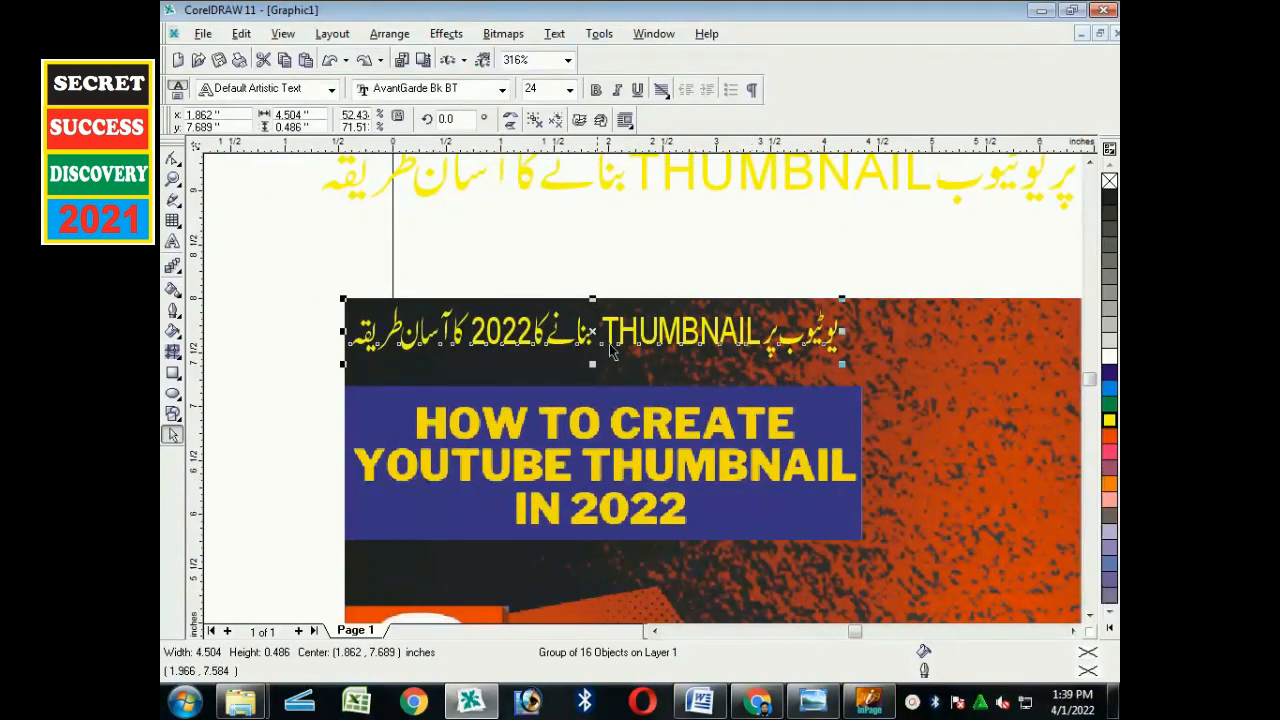
Stretch the first heading line to about 4.87 inches wide and 0.64 inches high
left_click_drag(598, 373, 600, 379)
left_click_drag(842, 337, 877, 353)
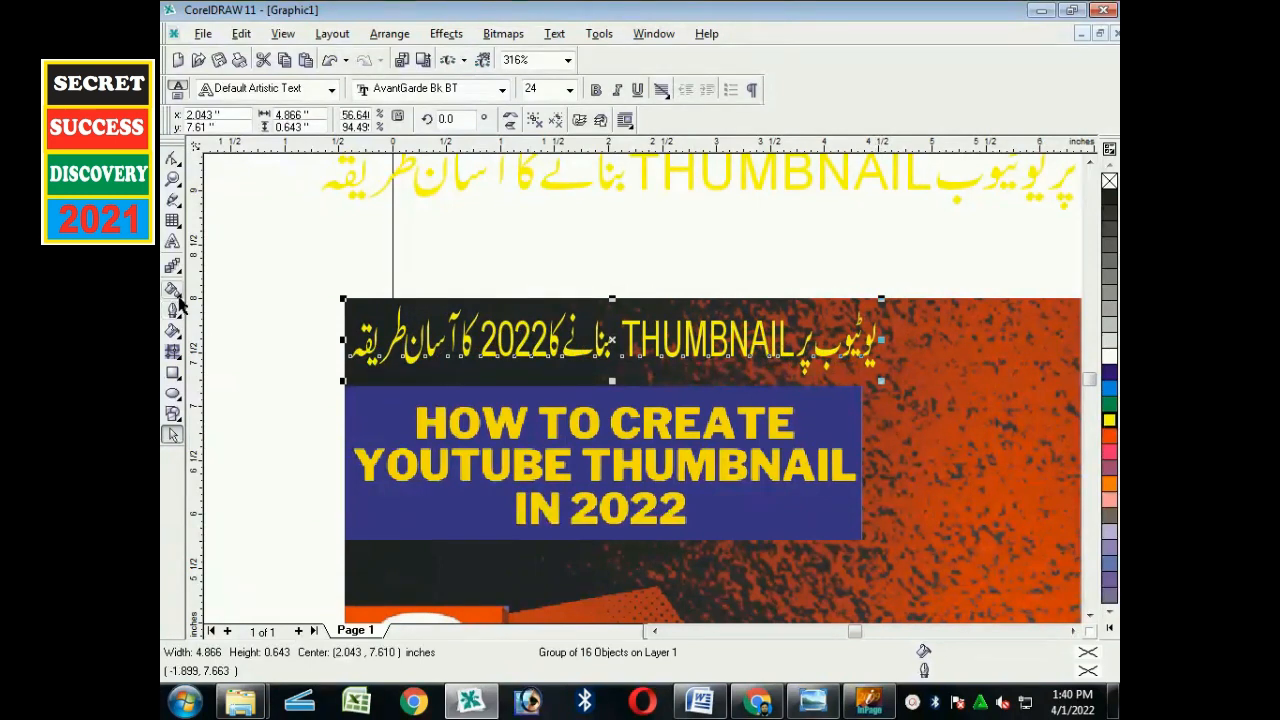
Try a thin preset outline on the first heading line, and replace it with a much thicker one
left_click(173, 331)
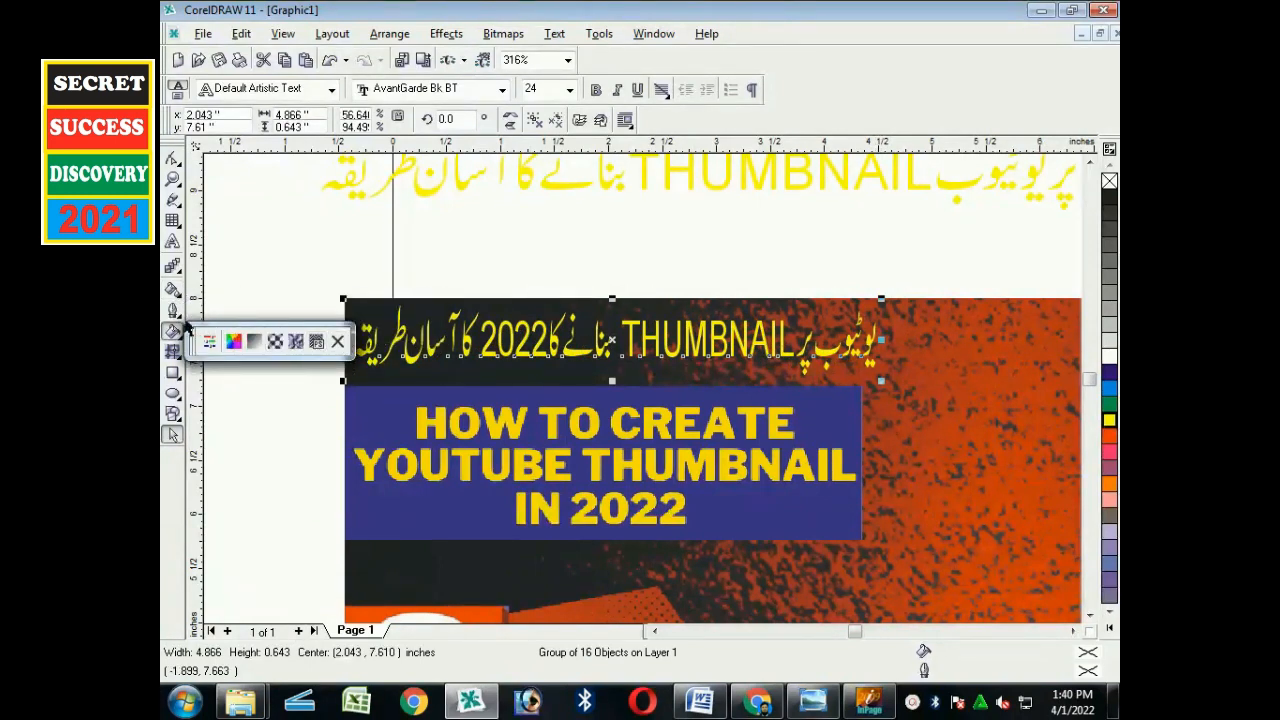
left_click(173, 310)
left_click(338, 320)
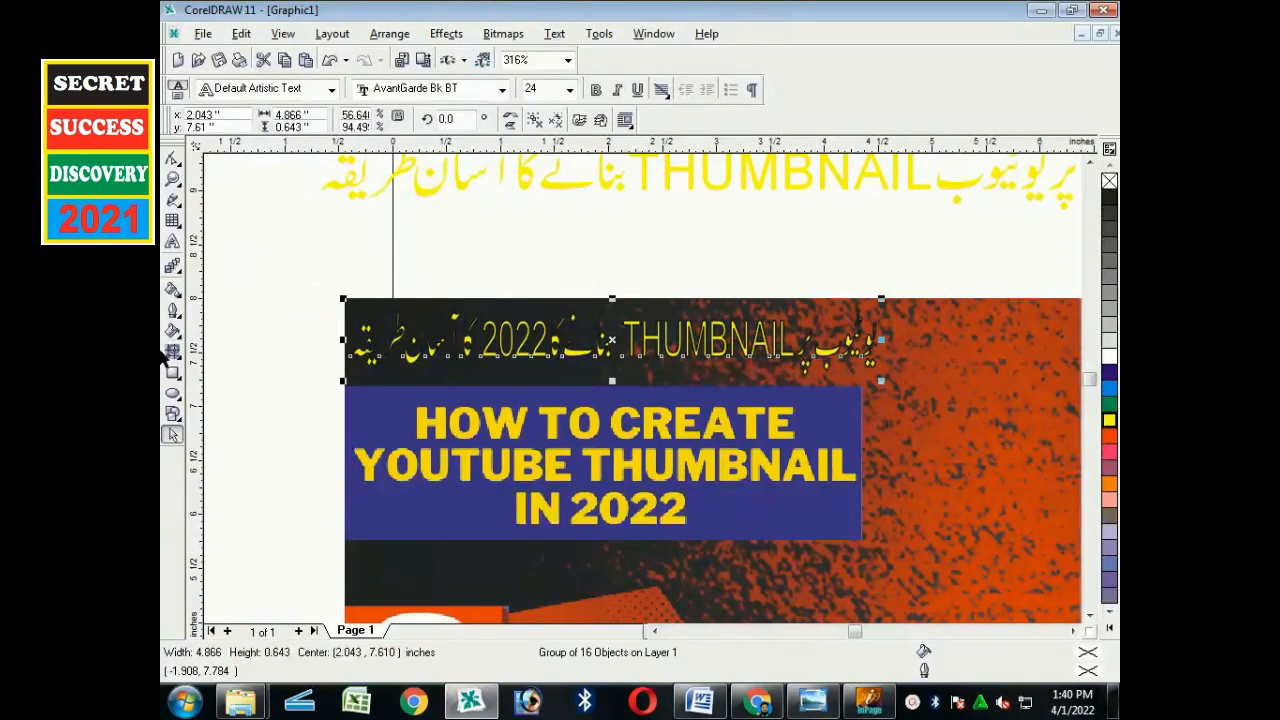
left_click(177, 315)
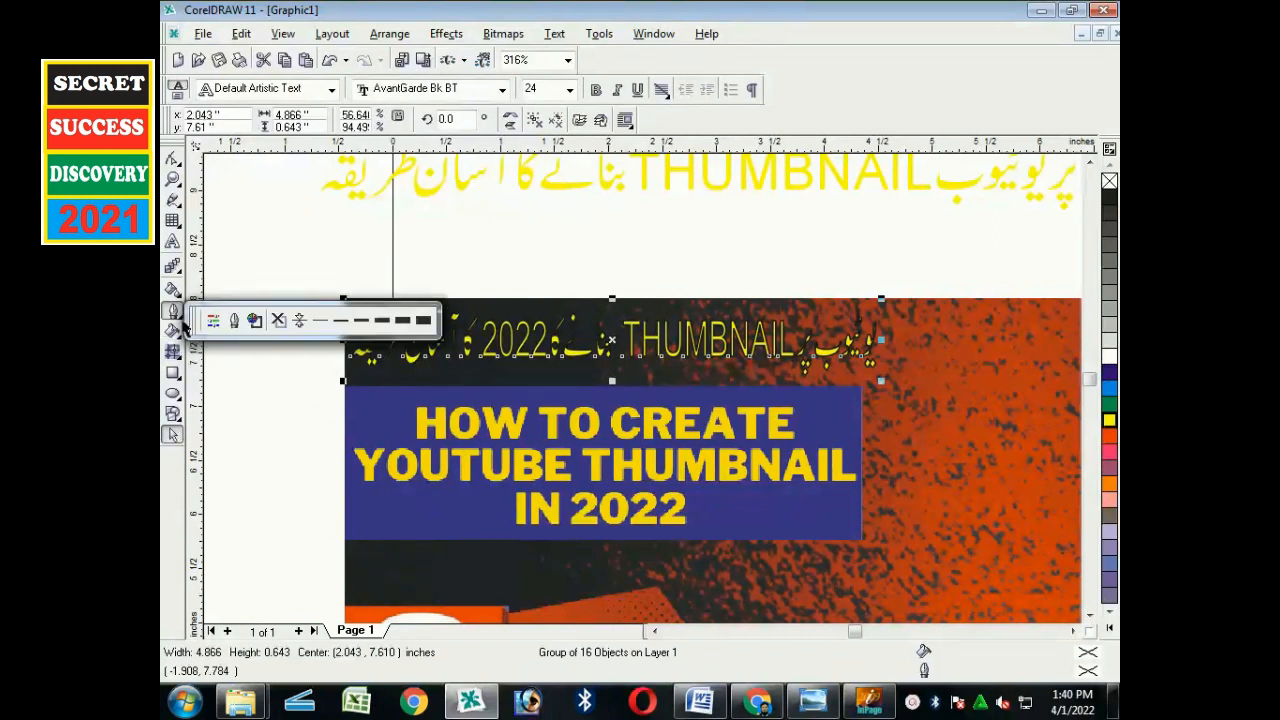
left_click(380, 328)
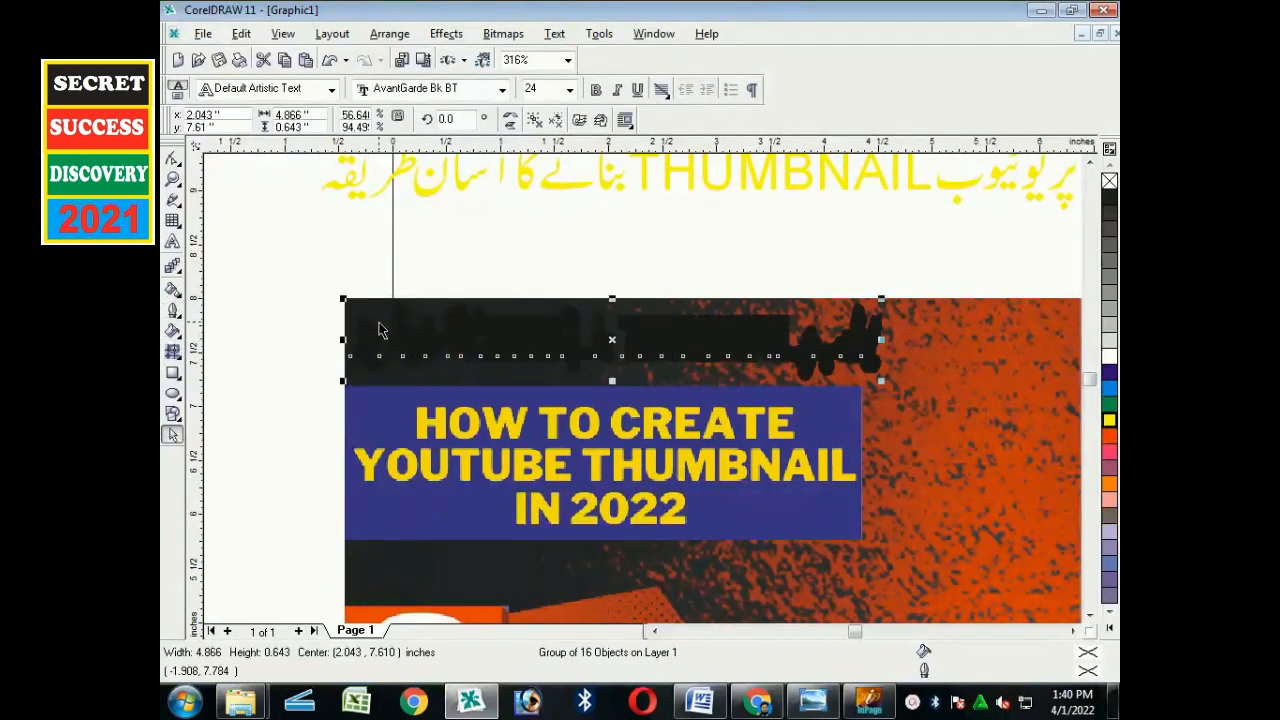
Undo the thick outline on the first heading line
key("ctrl+z")
left_click(545, 268)
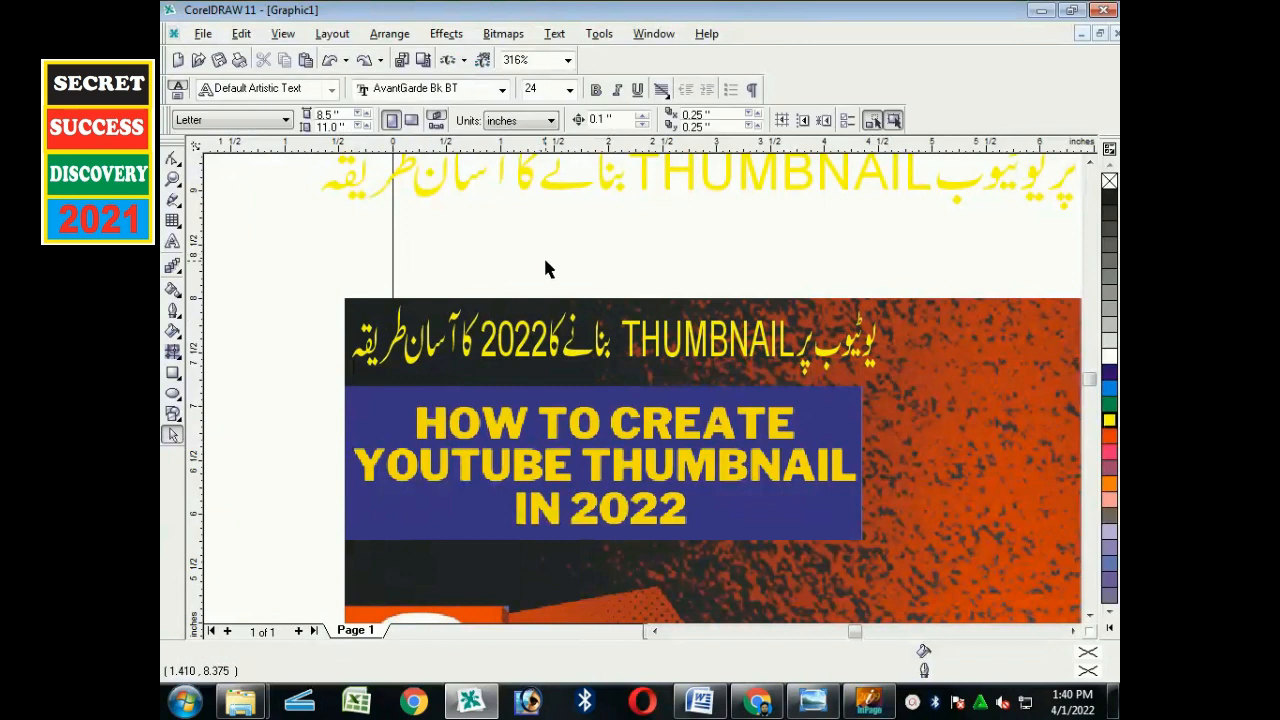
key("F4")
left_click_drag(622, 451, 856, 554)
key("F3")
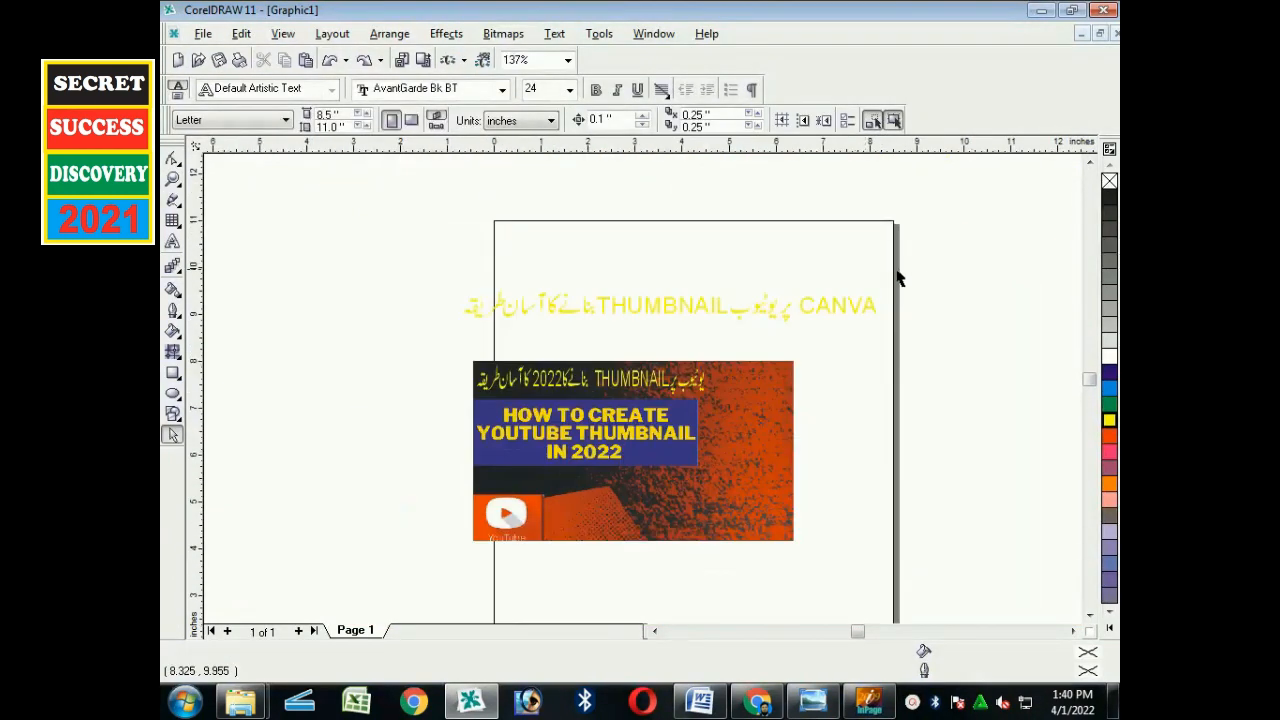
Shrink the second heading line to roughly half its size and place it above the thumbnail, within the page
left_click_drag(455, 324, 911, 273)
left_click_drag(456, 330, 629, 330)
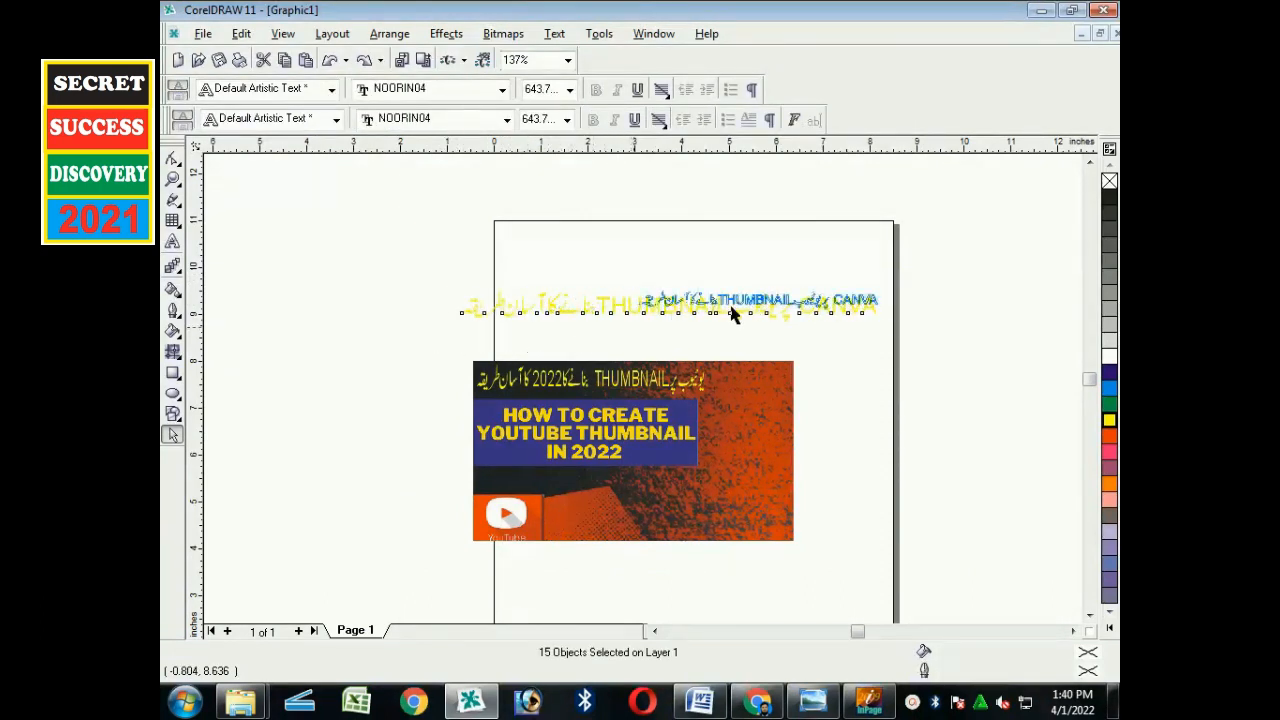
left_click_drag(762, 305, 769, 258)
Switch to InPage, make both heading lines bold, and select their text box for copying
left_click(862, 705)
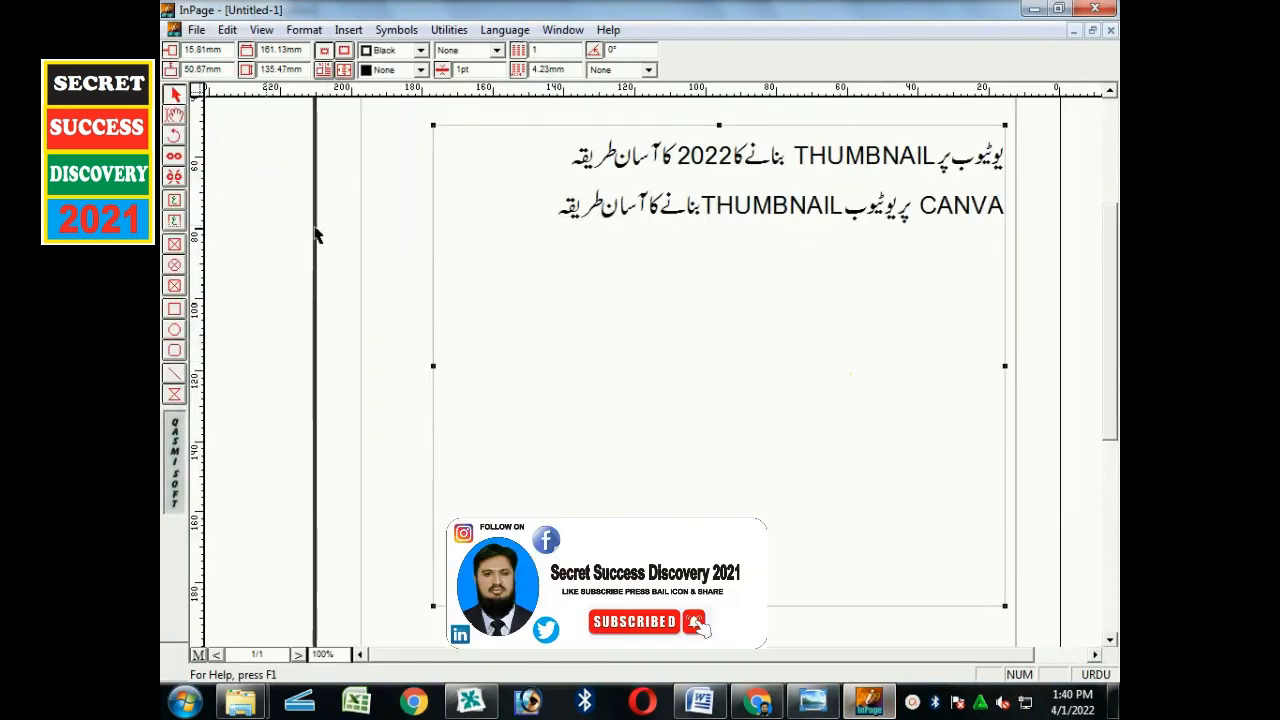
left_click_drag(995, 195, 992, 160)
left_click(767, 240)
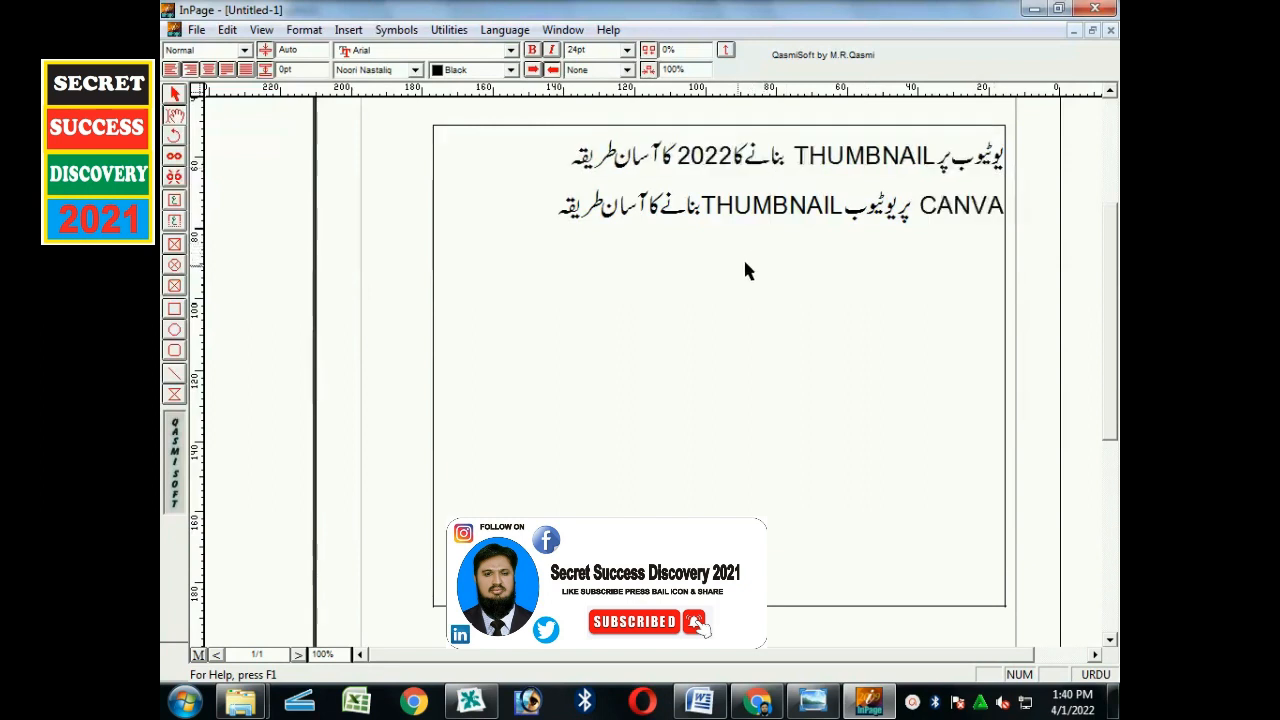
key("ctrl+a")
left_click(532, 50)
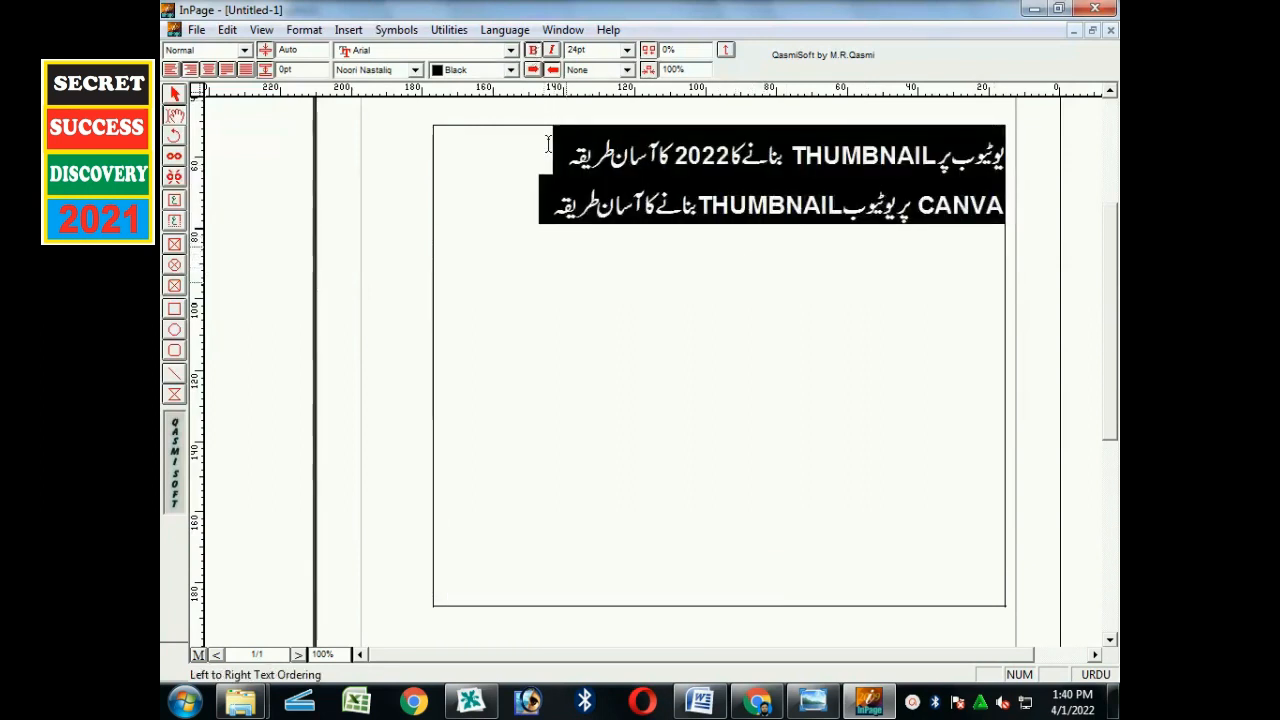
left_click(174, 94)
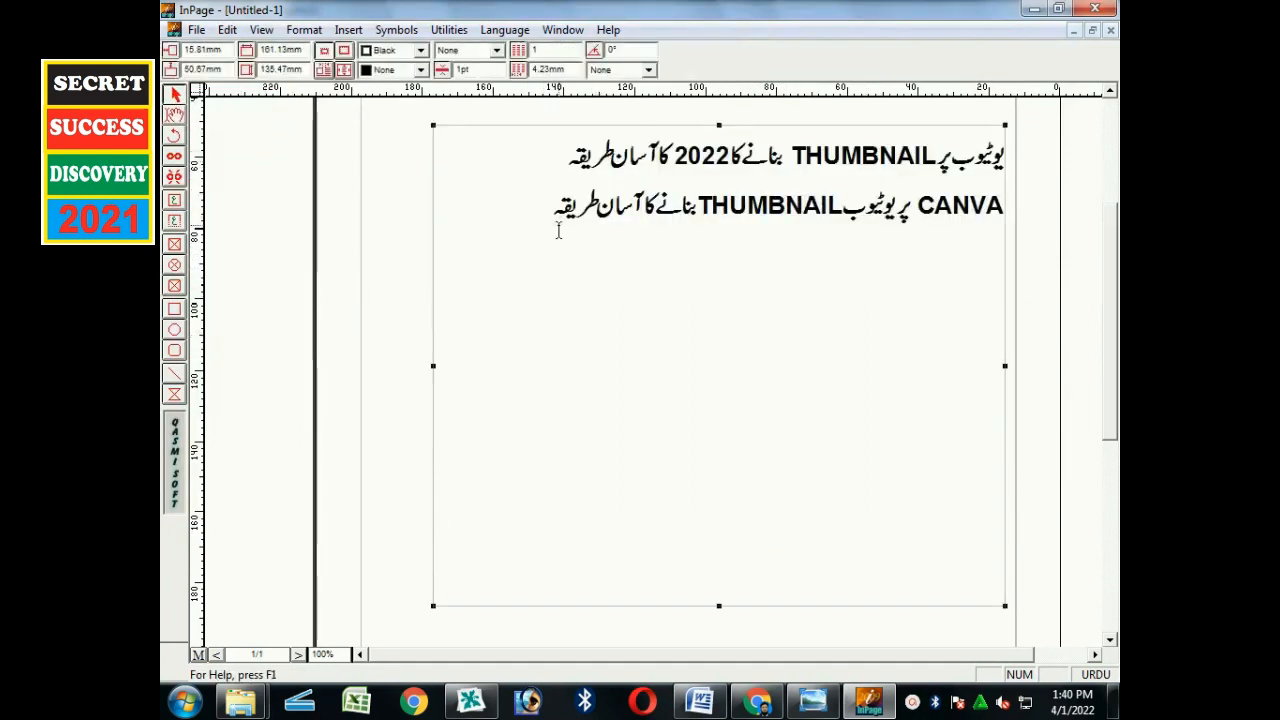
Switch to CorelDRAW and delete both old yellow heading lines
left_click(490, 702)
left_click(712, 389)
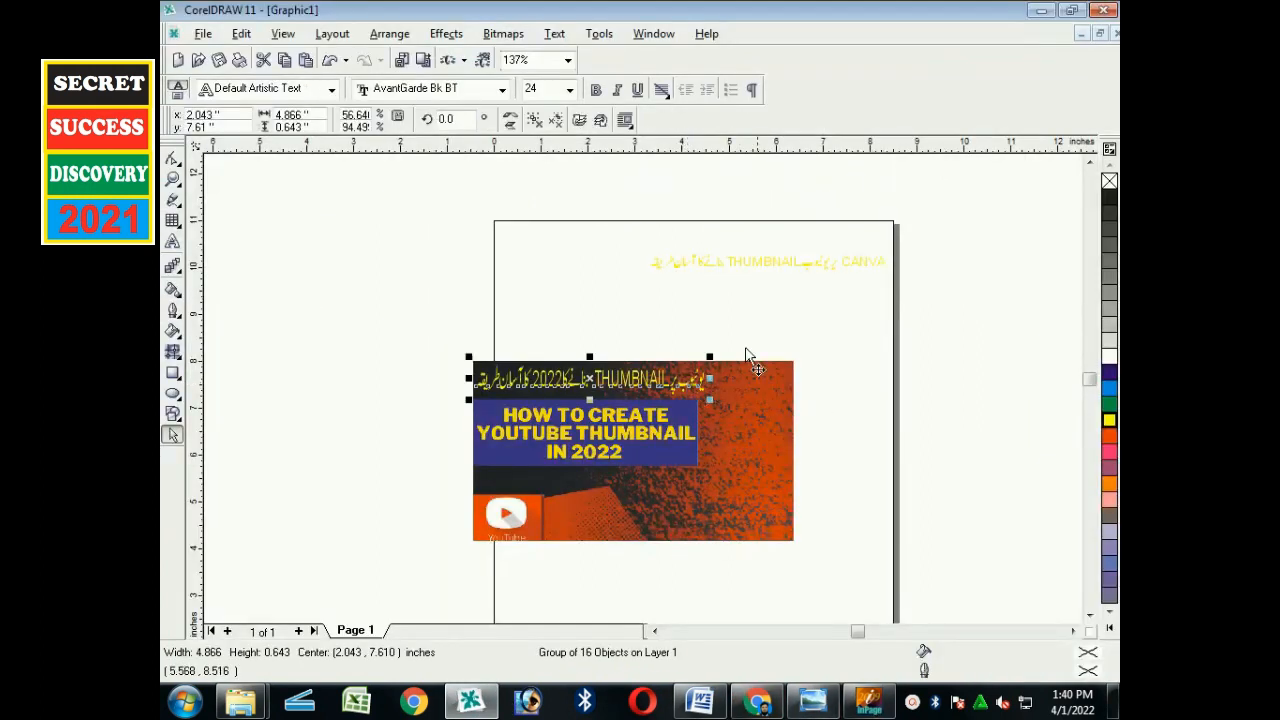
key("Delete")
left_click_drag(490, 310, 499, 314)
key("Delete")
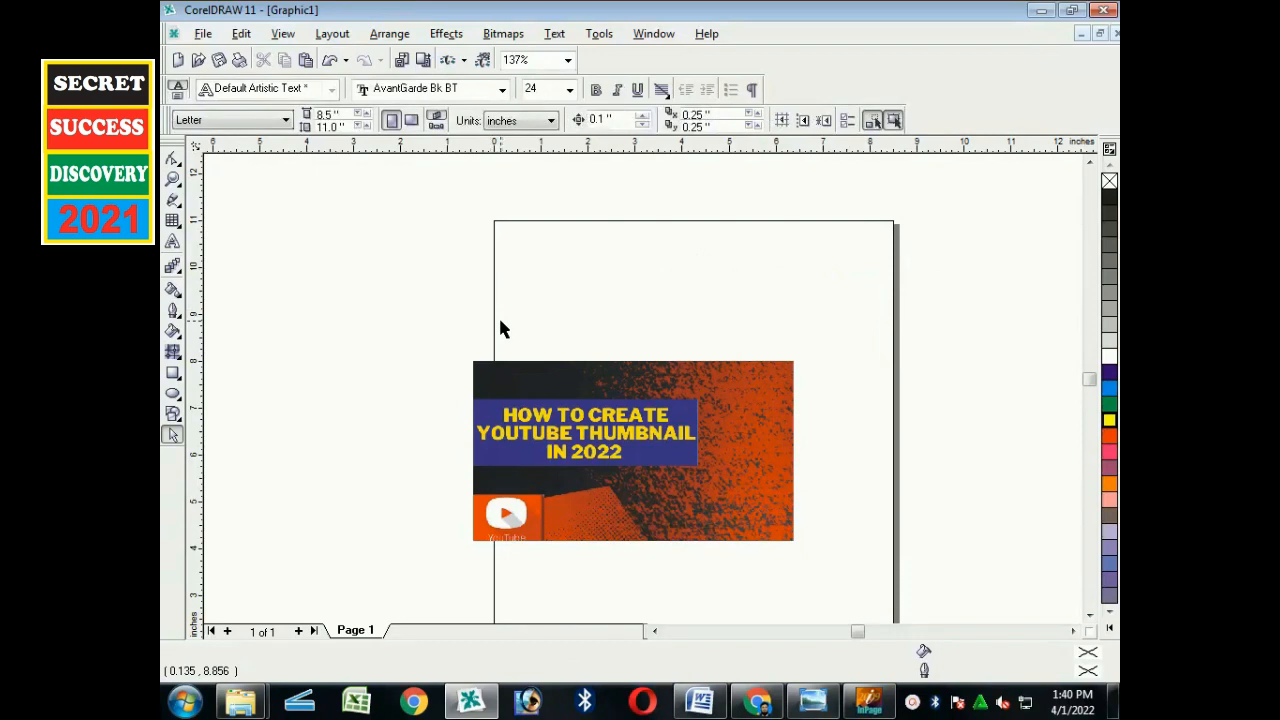
Paste the bold heading lines, shrink them to about 14.3 by 2.66 inches, and place them above the page
key("ctrl+v")
scroll(560, 402, "down", 5)
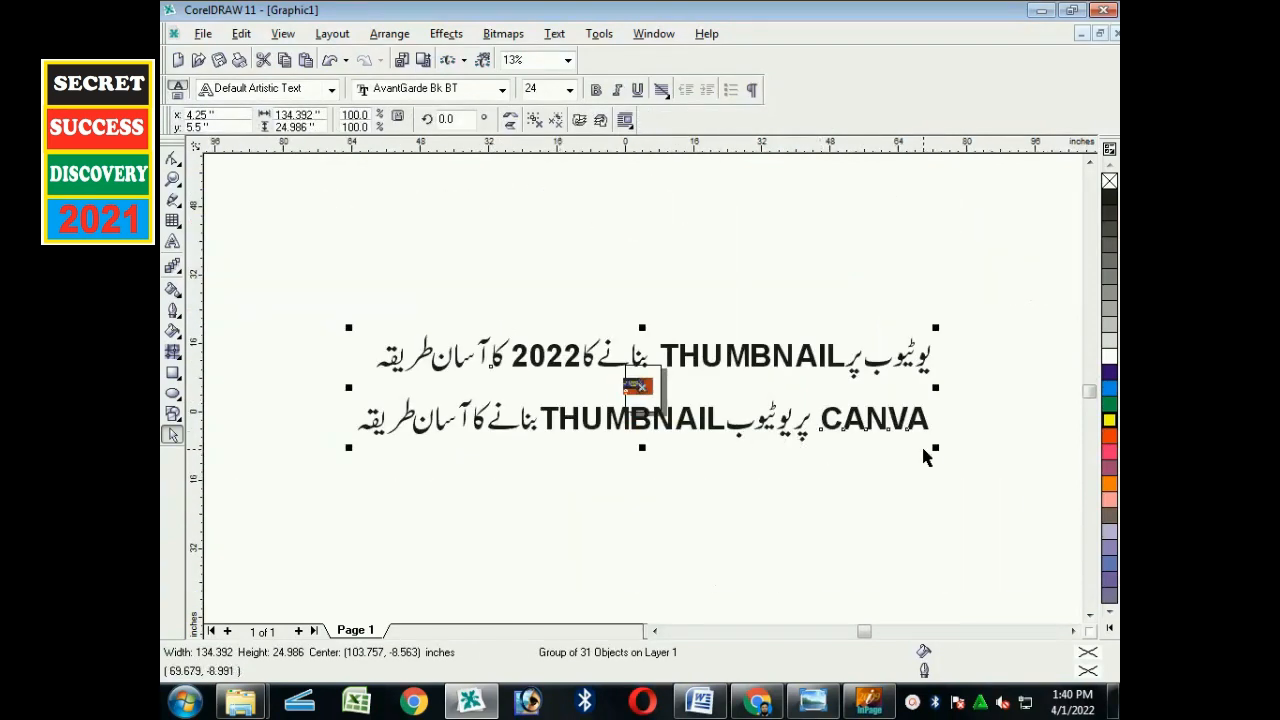
left_click_drag(937, 455, 552, 376)
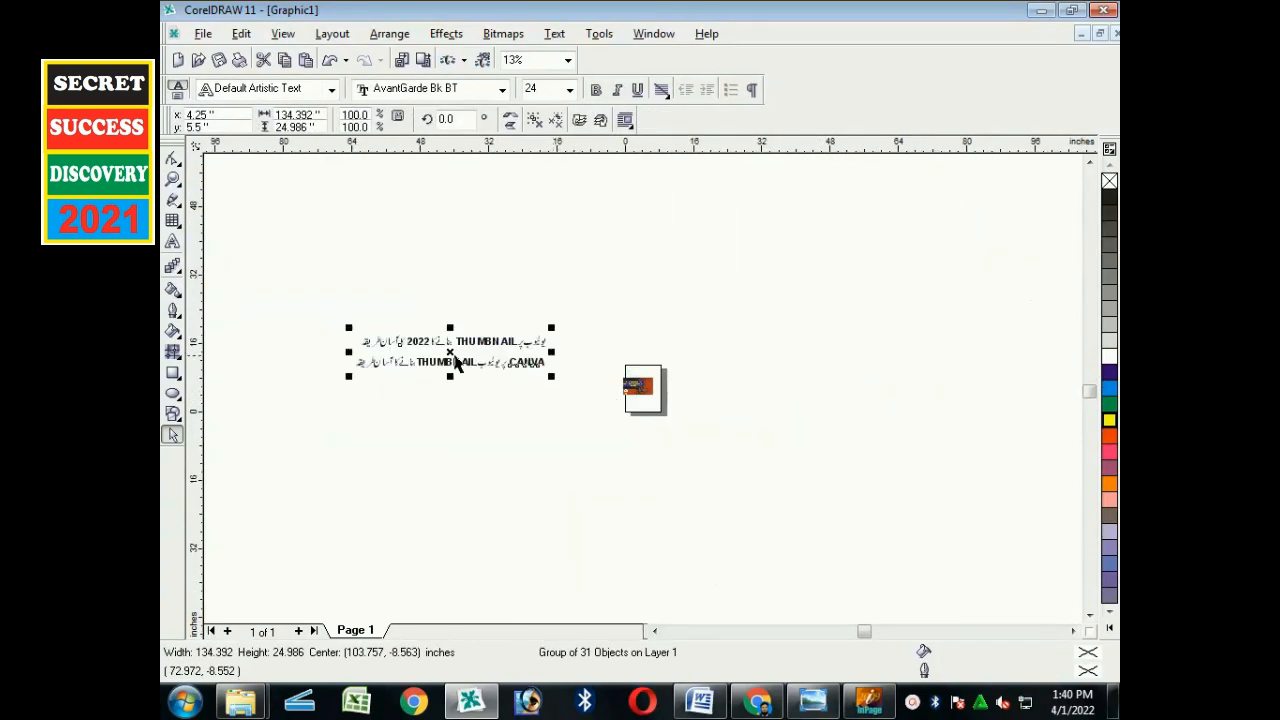
left_click_drag(447, 355, 585, 361)
left_click_drag(462, 322, 734, 428)
left_click_drag(303, 416, 718, 414)
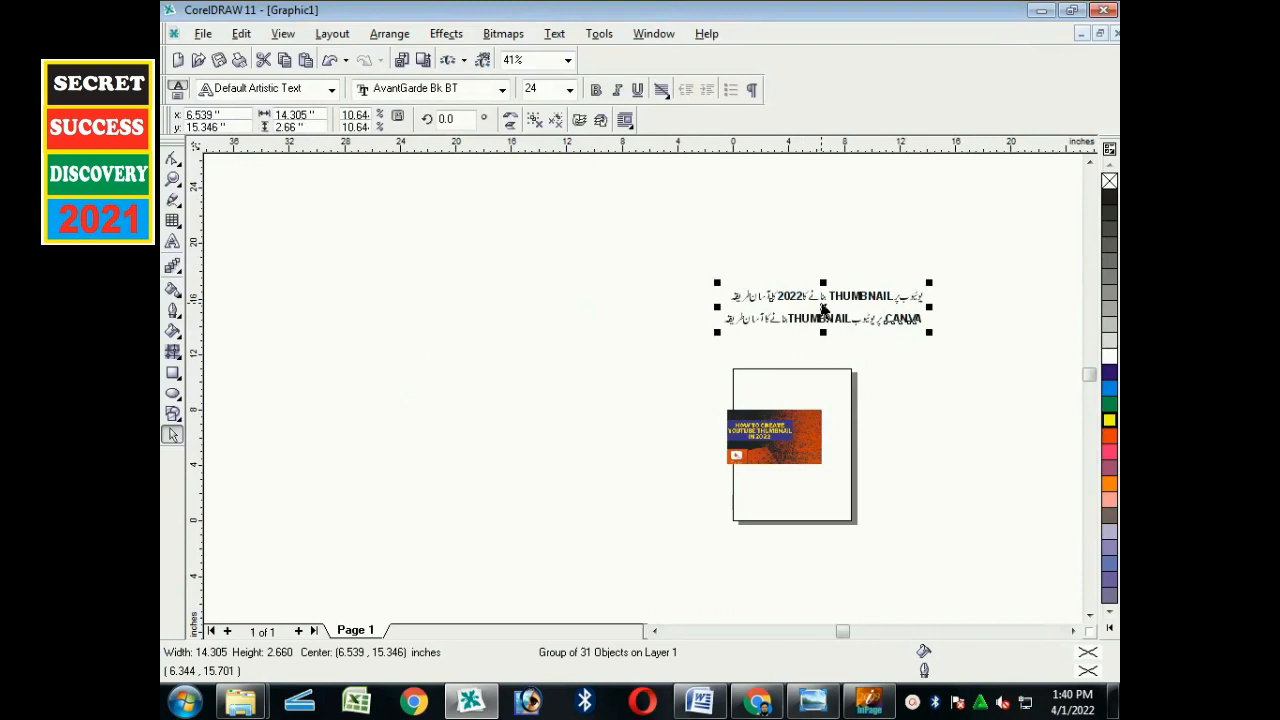
Reduce the bold heading group to about 8.49 by 1.58 inches just above the thumbnail and fill it yellow
left_click_drag(825, 311, 780, 392)
left_click_drag(621, 348, 951, 485)
left_click_drag(896, 390, 680, 350)
left_click_drag(519, 316, 645, 334)
left_click(1109, 421)
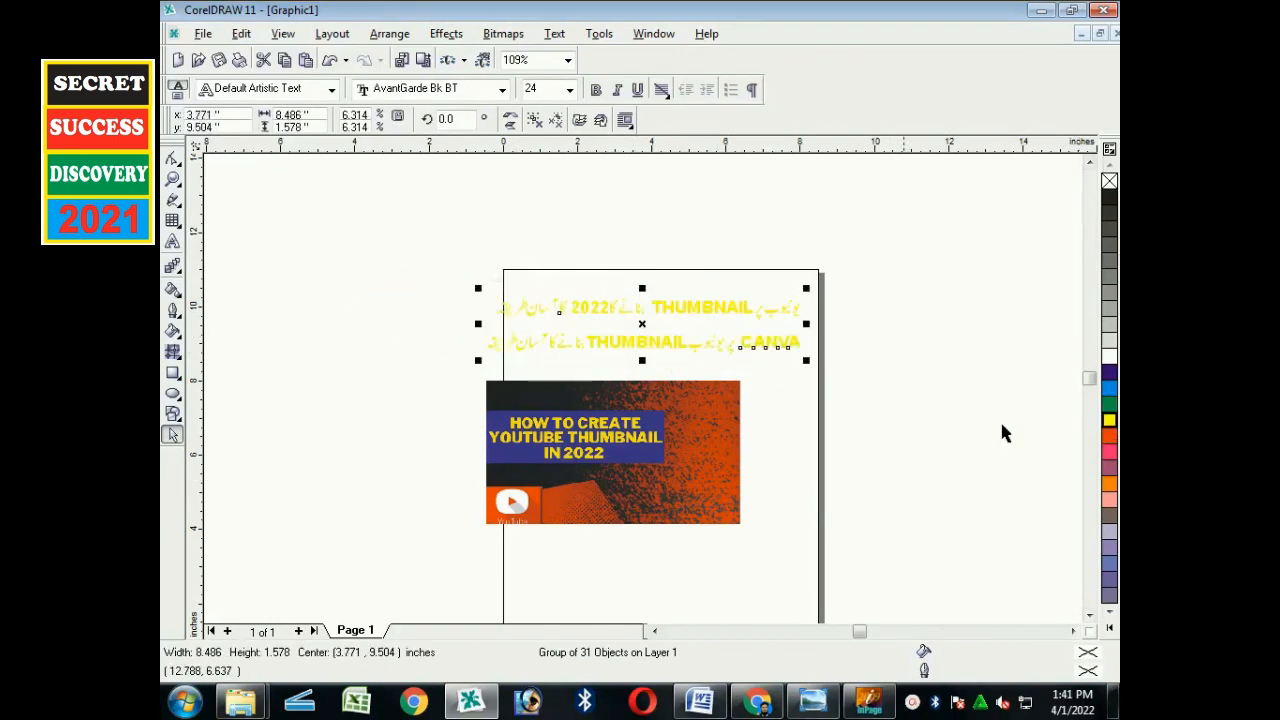
Move the thumbnail image fully inside the page and ungroup the bold heading lines
left_click_drag(719, 479, 768, 481)
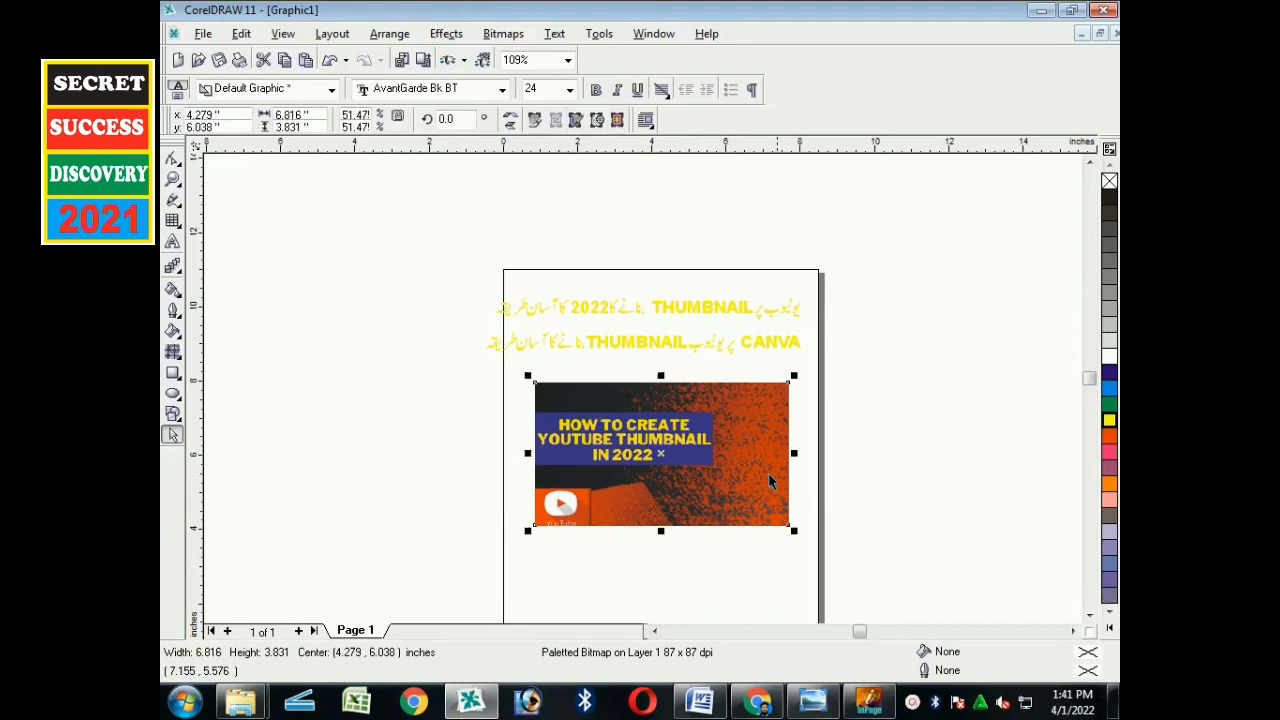
left_click(786, 355)
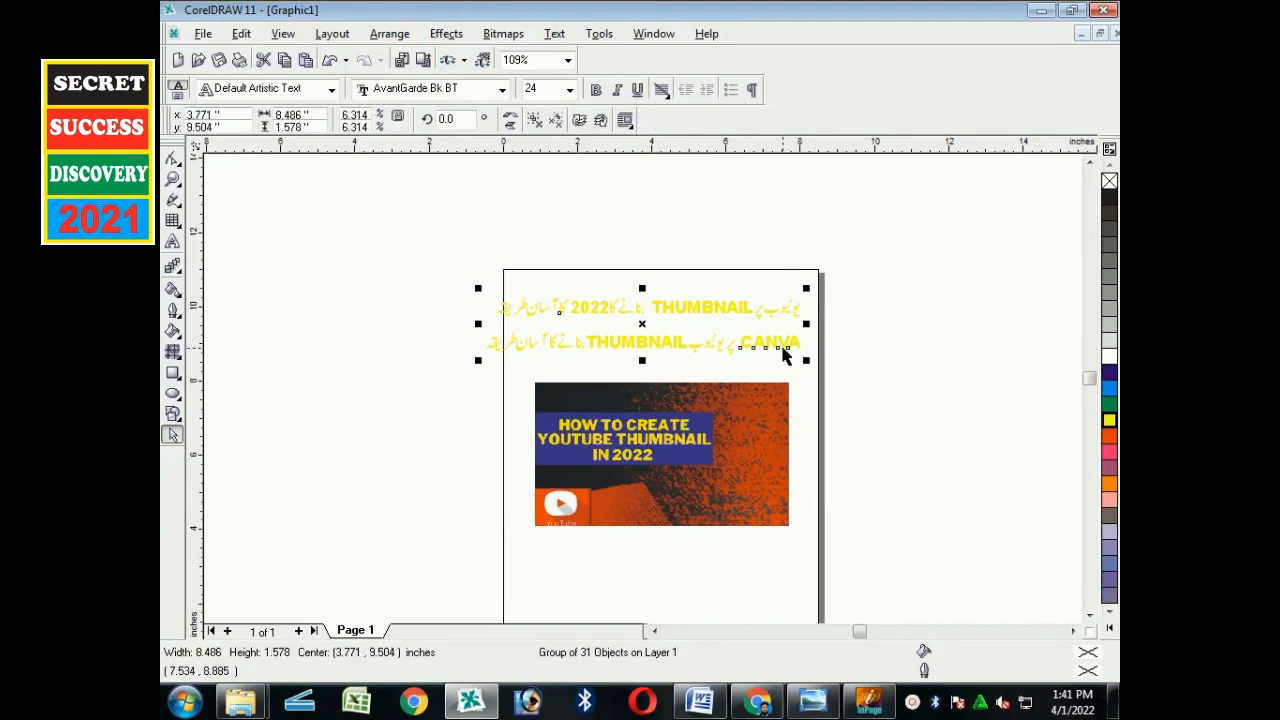
key("ctrl+u")
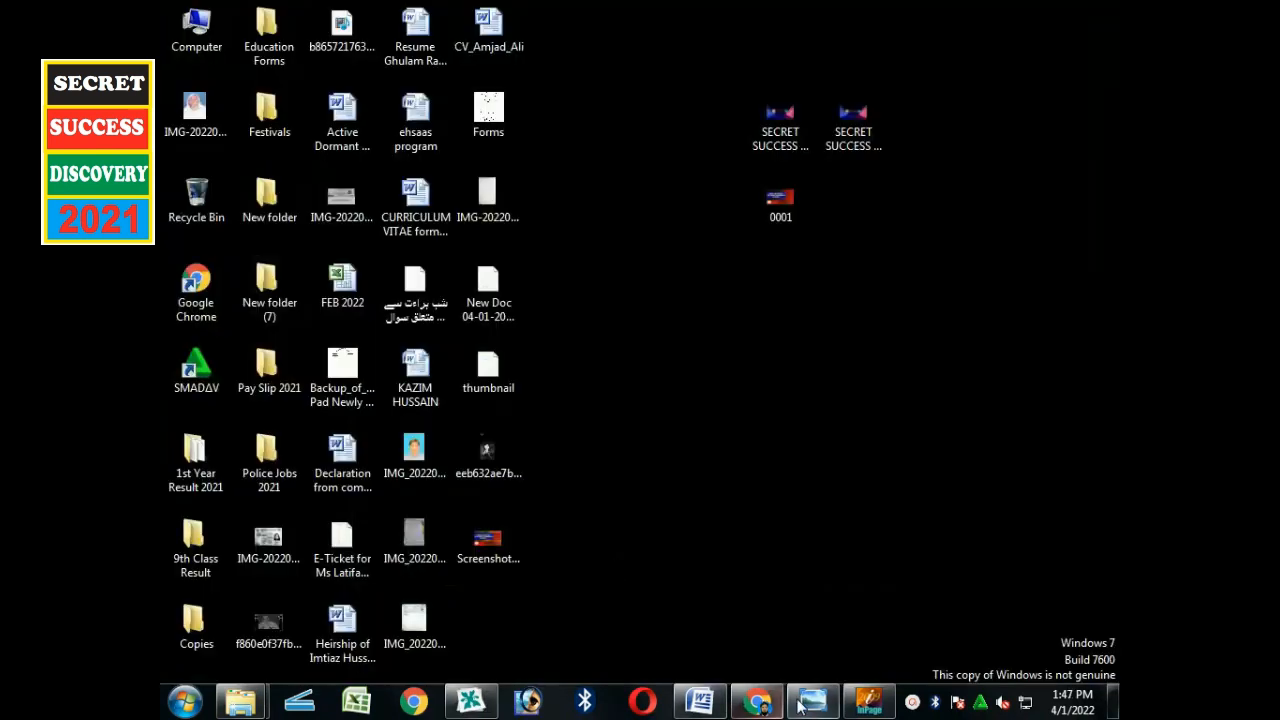
Switch to the Canva design in Chrome and upload the image Screenshot_20220401_134533 from the Desktop
left_click(770, 590)
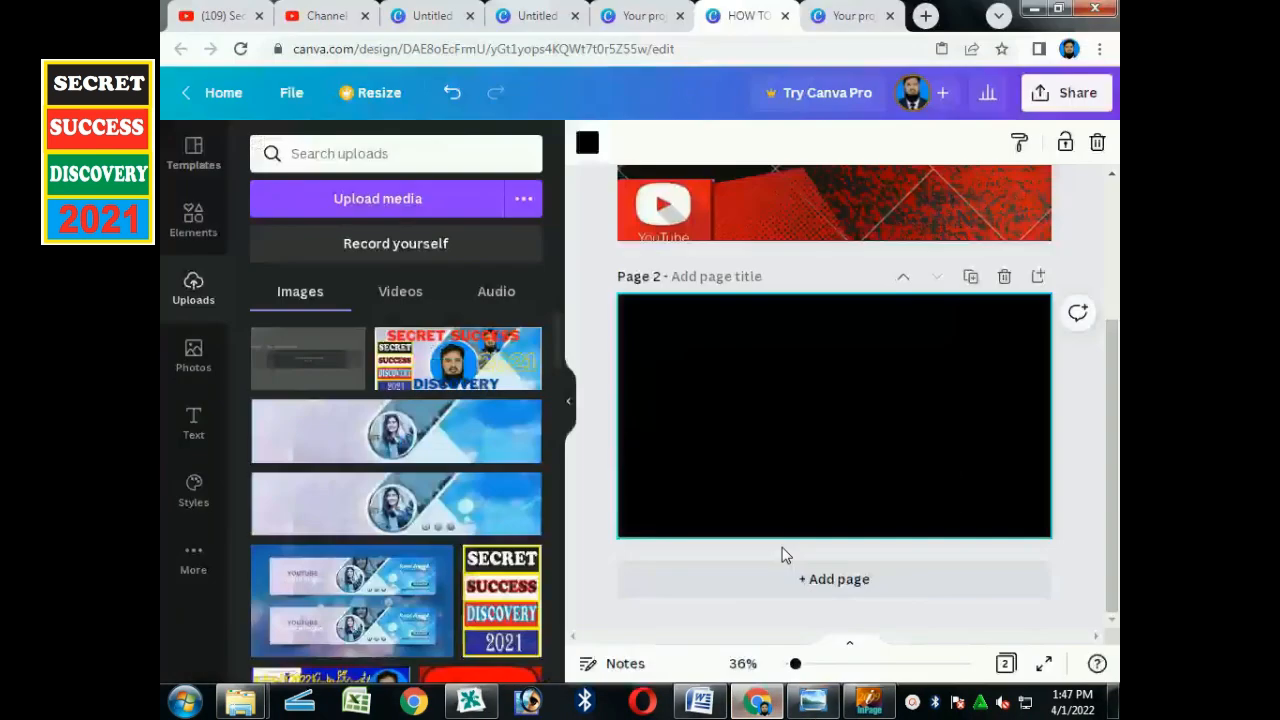
left_click(365, 196)
left_click_drag(731, 131, 722, 355)
left_click(447, 240)
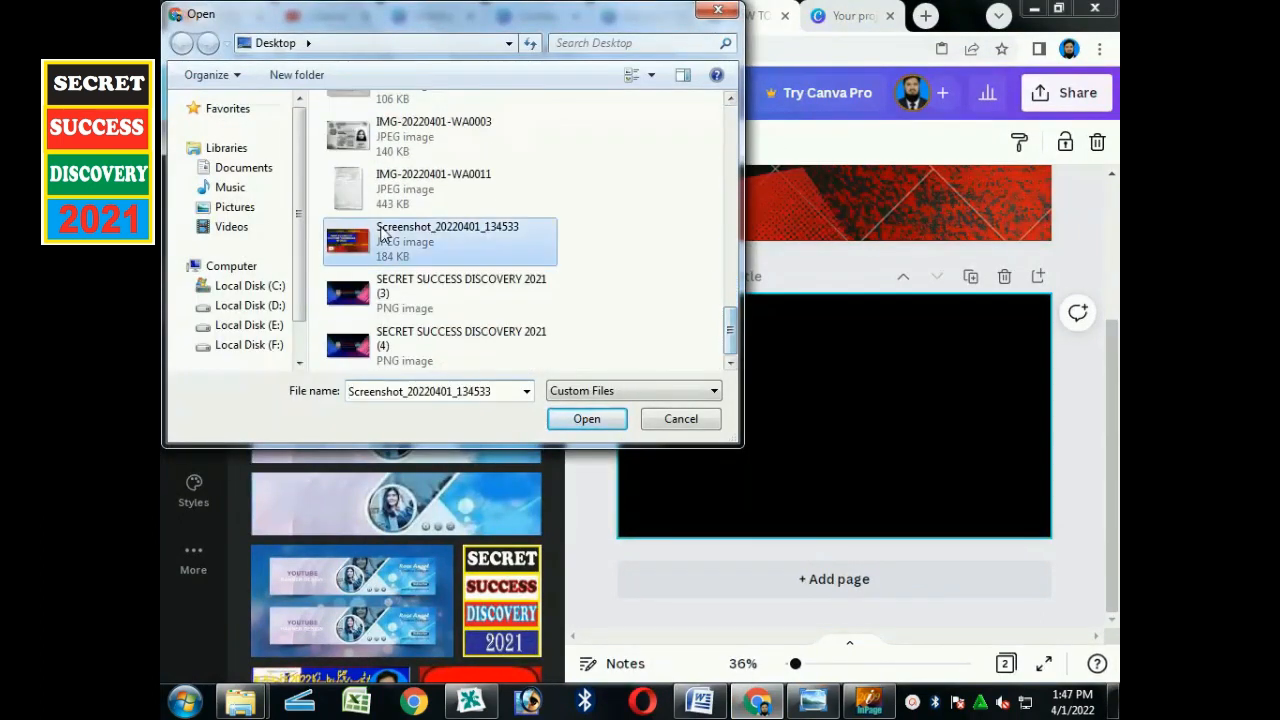
left_click(590, 419)
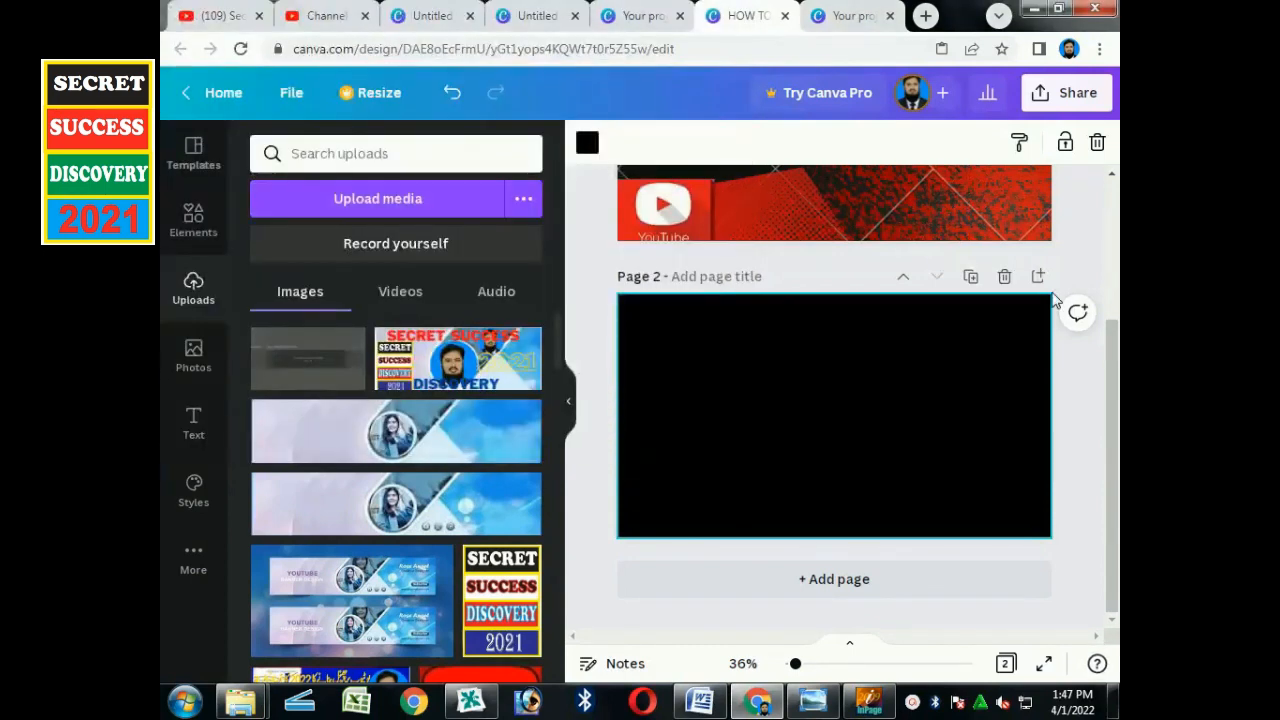
Try the uploaded thumbnail screenshot in the upper-left area of page 2, and delete it
left_click_drag(872, 404, 805, 378)
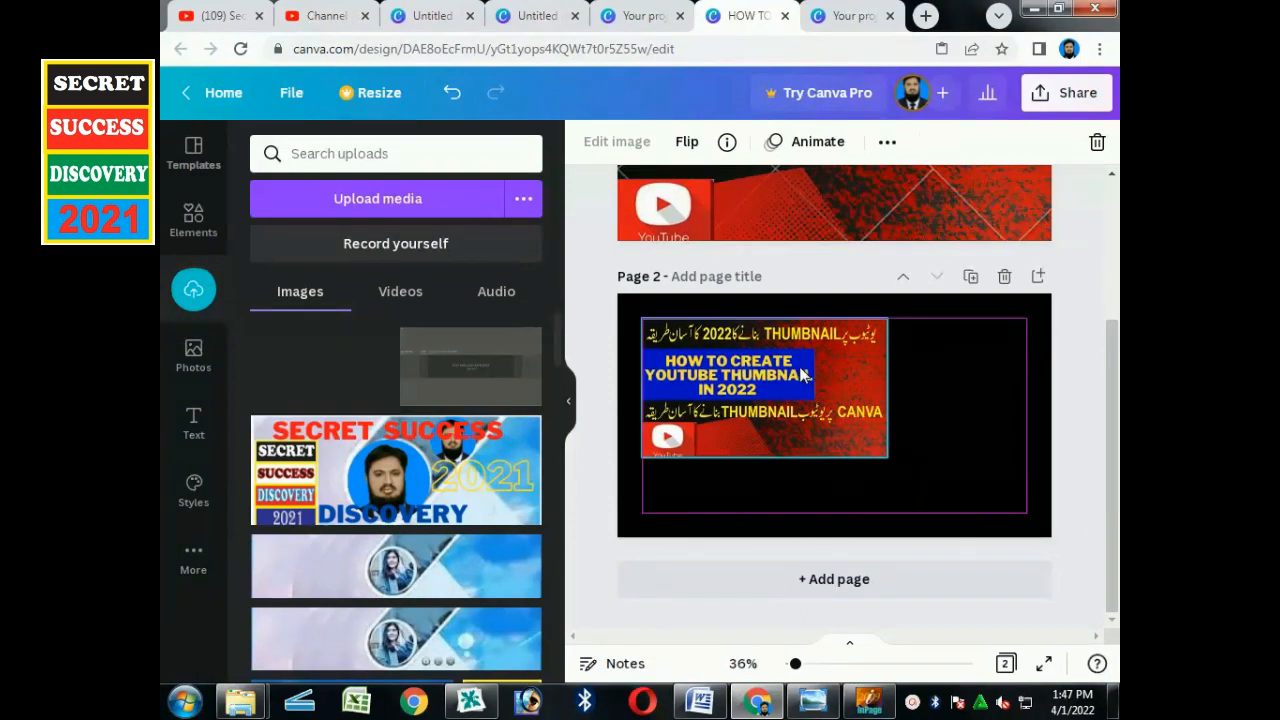
left_click_drag(800, 374, 800, 374)
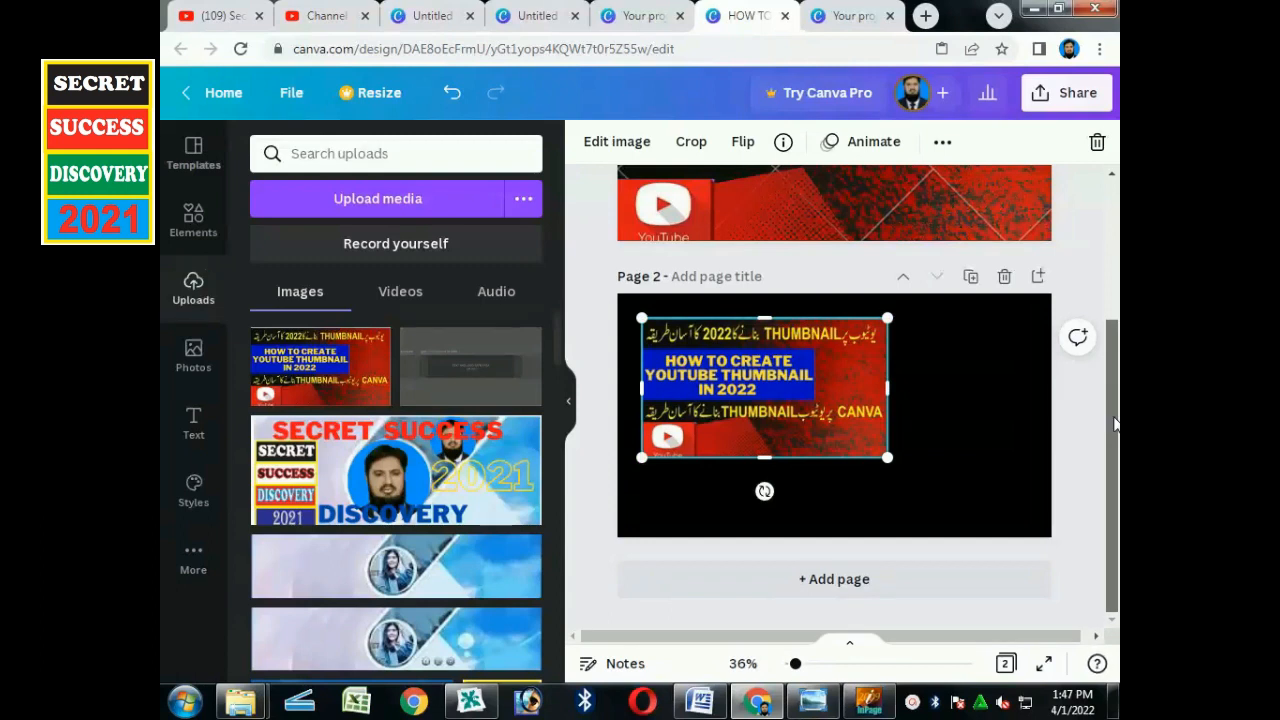
left_click(1014, 410)
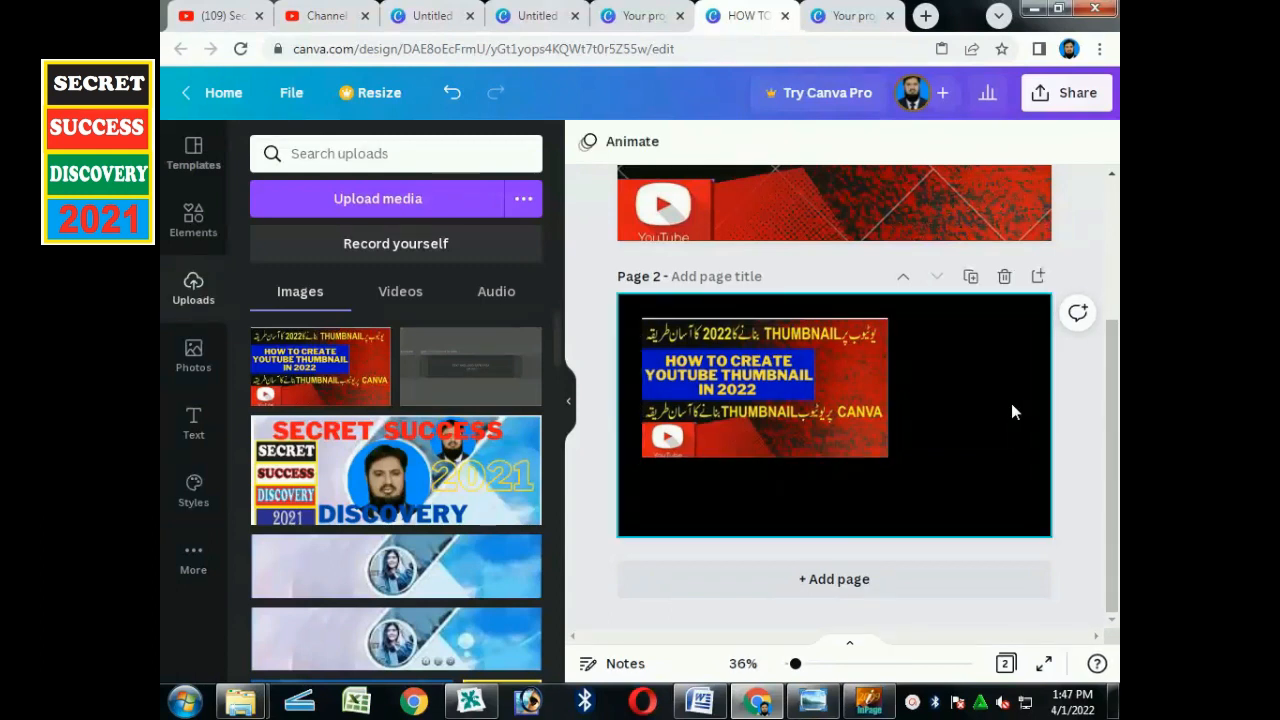
left_click(852, 406)
left_click(957, 403)
left_click(870, 415)
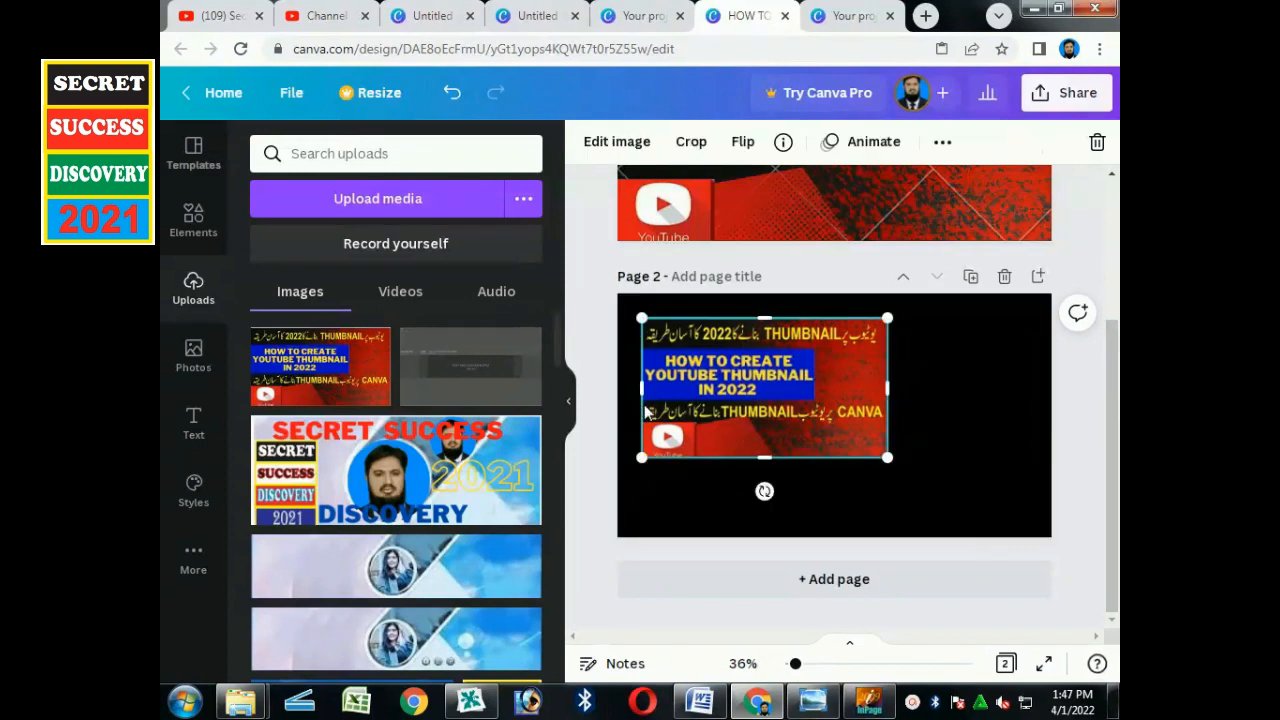
key("Delete")
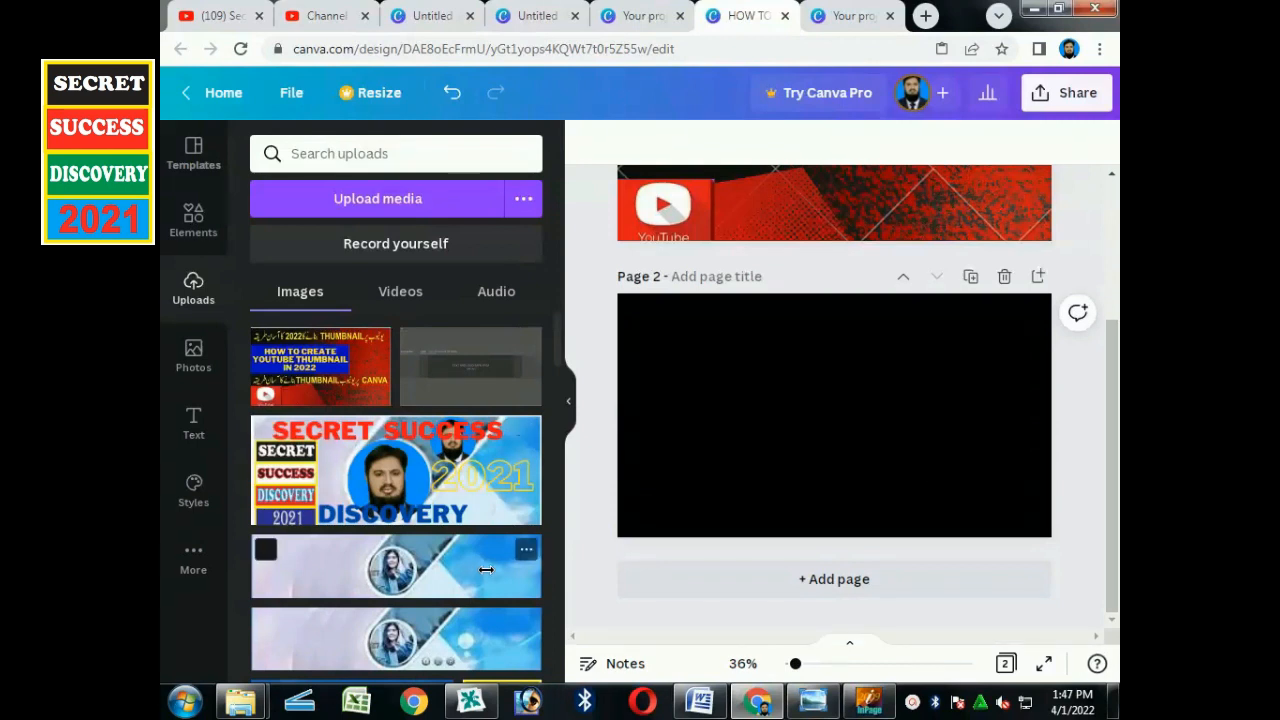
Add the blue sky banner from the uploads to page 2 and crop it to an enlarged, plain sky area
left_click(396, 566)
left_click_drag(875, 413, 832, 339)
left_click_drag(684, 342, 652, 501)
left_click_drag(900, 410, 986, 423)
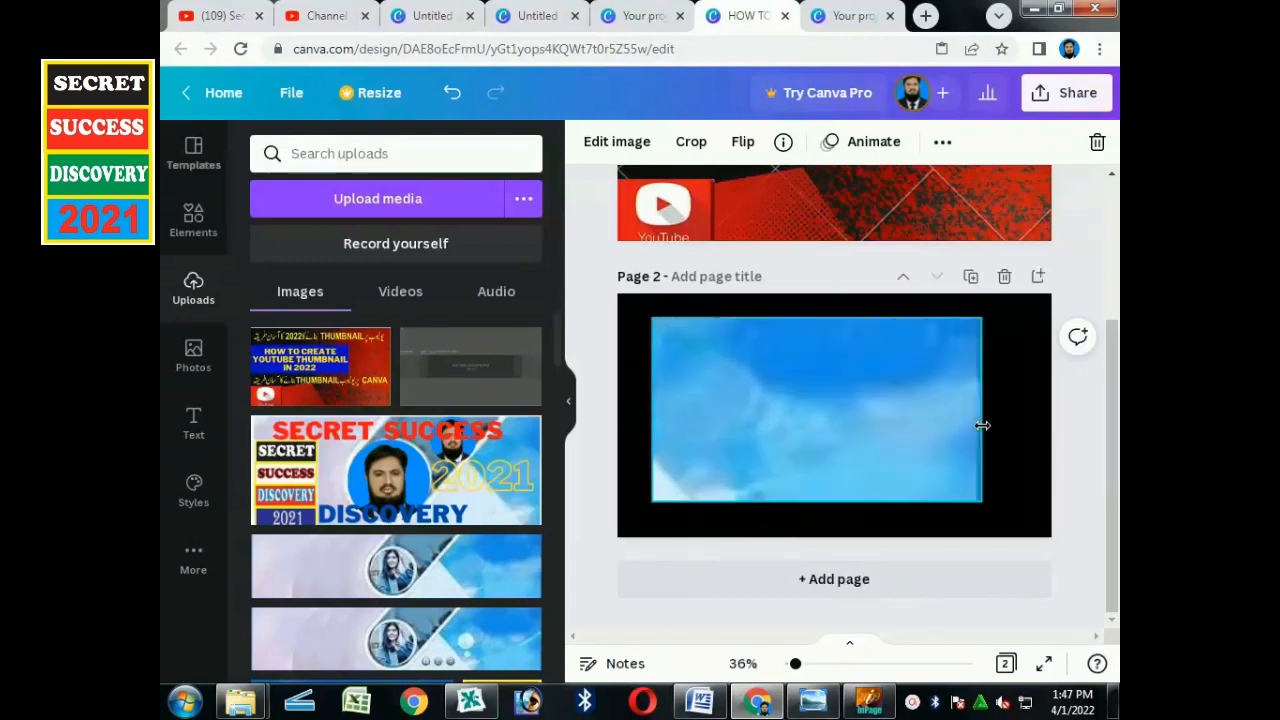
Move the sky image to the upper-left corner of page 2 and enlarge it to cover the whole page
left_click_drag(851, 397, 823, 371)
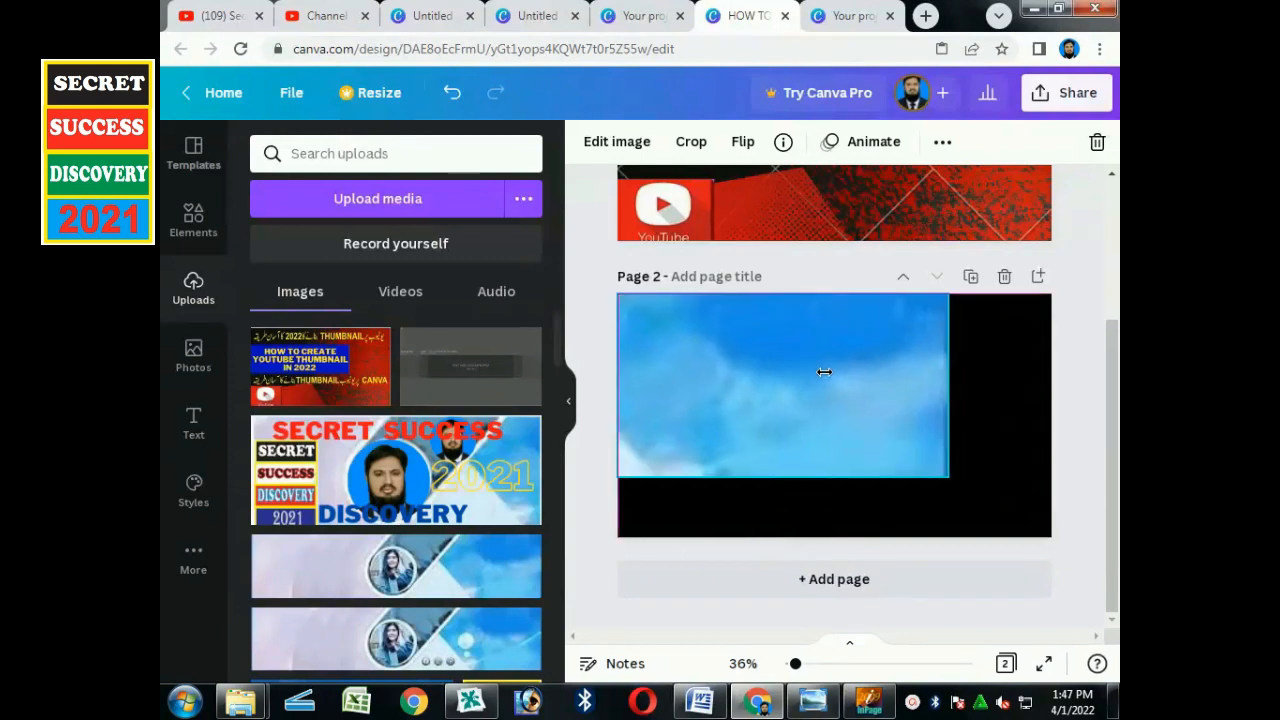
left_click_drag(988, 510, 1039, 551)
left_click_drag(835, 540, 845, 522)
Place the thumbnail screenshot over the sky background and enlarge it to cover most of page 2
left_click_drag(292, 397, 774, 416)
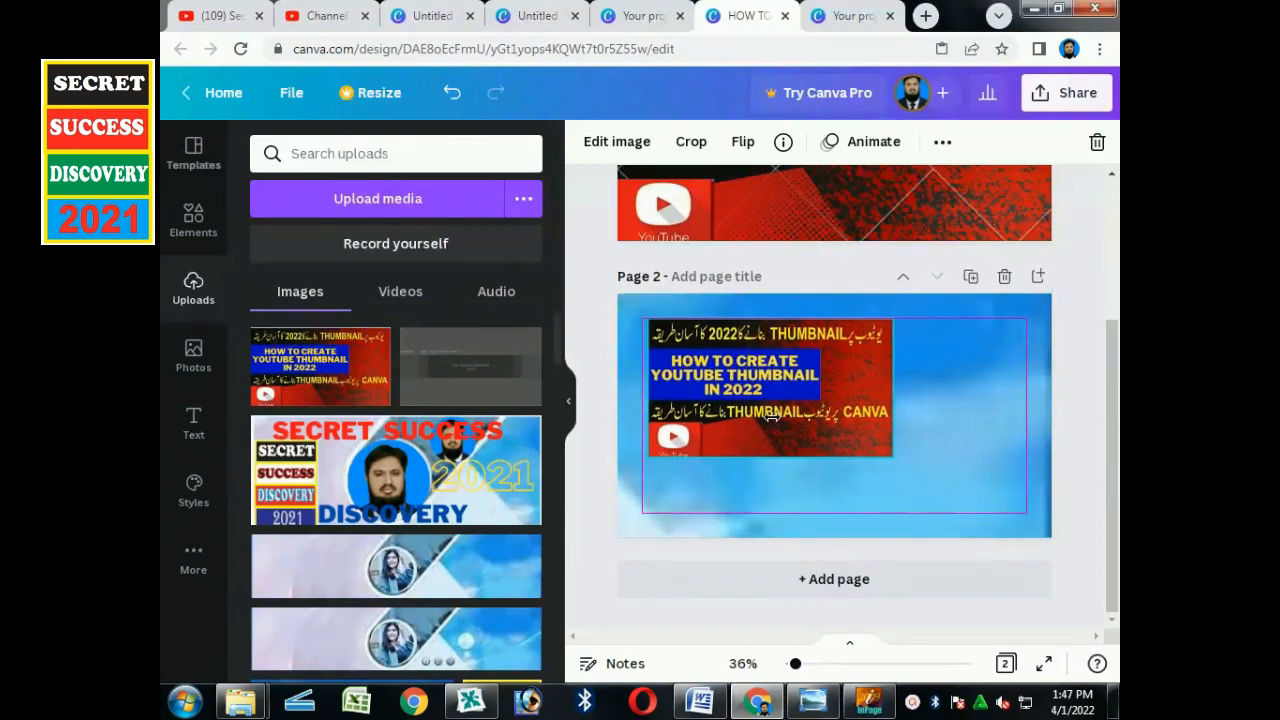
mouse_move(995, 535)
left_mouse_down()
mouse_move(1022, 544)
mouse_move(997, 522)
left_mouse_up()
mouse_move(865, 458)
left_mouse_down()
mouse_move(877, 451)
mouse_move(862, 453)
left_mouse_up()
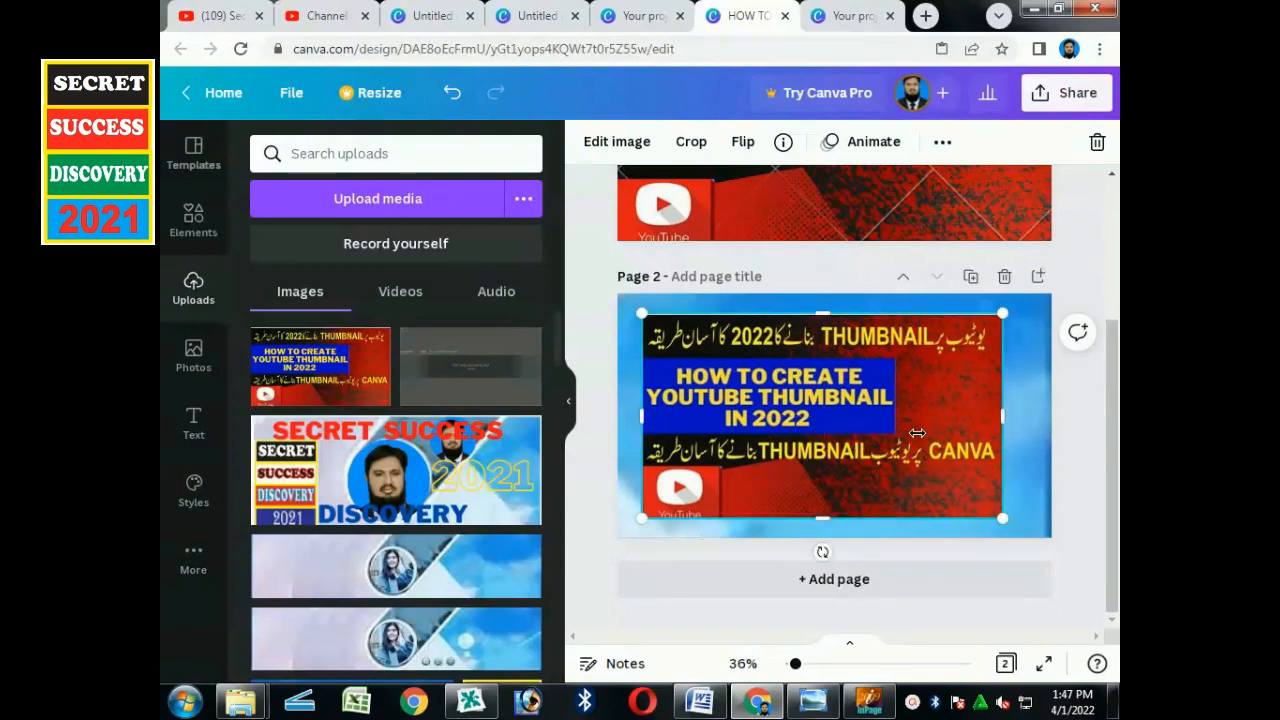
Undo the screenshot placement and the sky image's move and enlargement on page 2
key("ctrl+z")
key("ctrl+z")
key("ctrl+z")
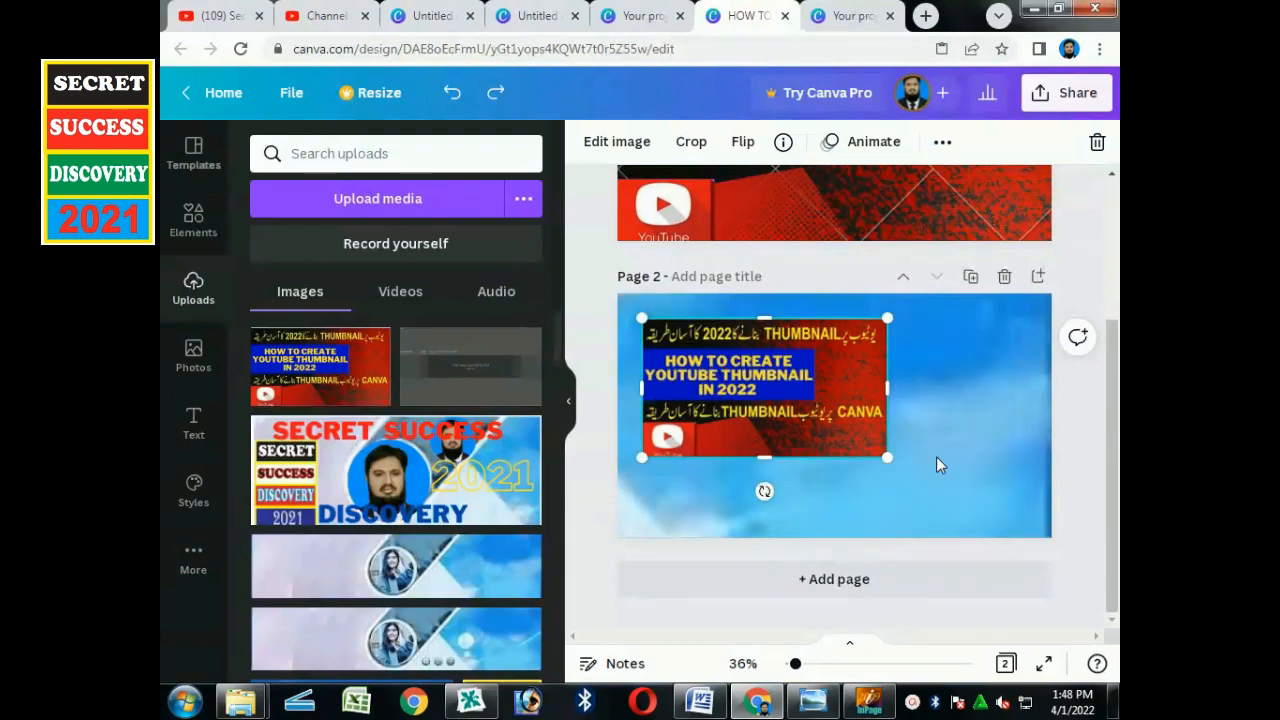
key("ctrl+z")
key("ctrl+z")
key("ctrl+z")
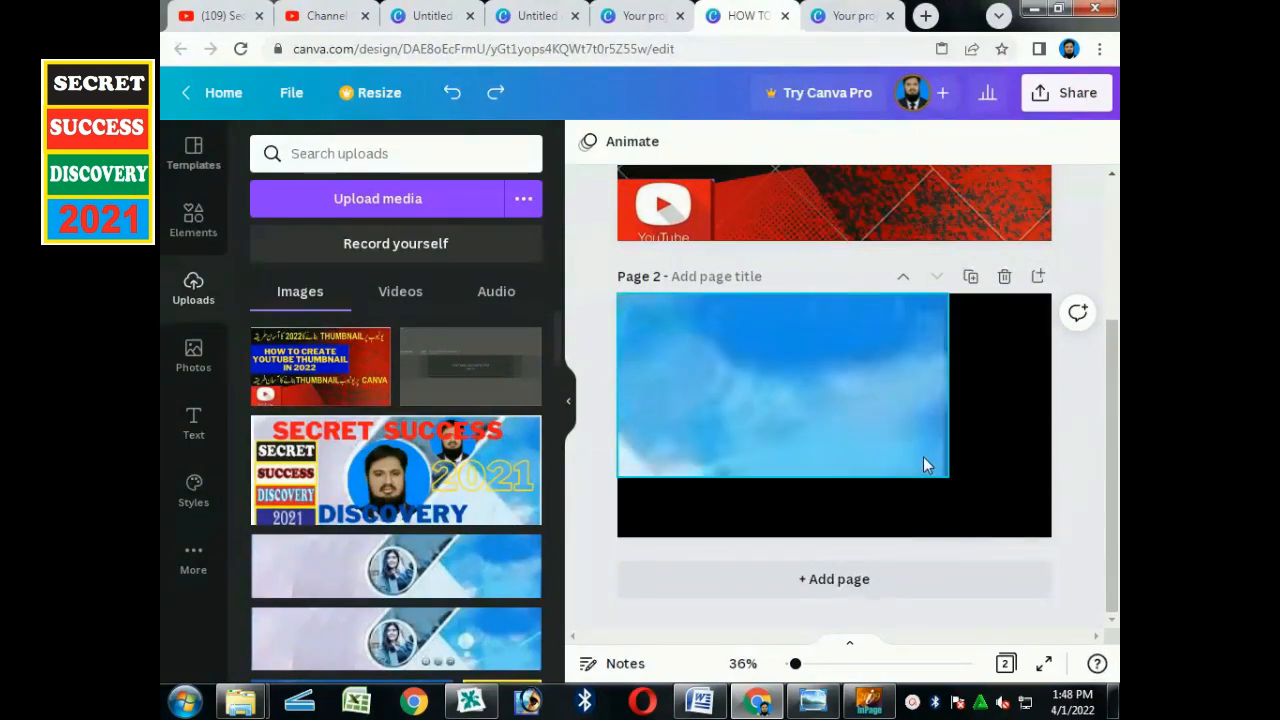
key("ctrl+z")
key("ctrl+y")
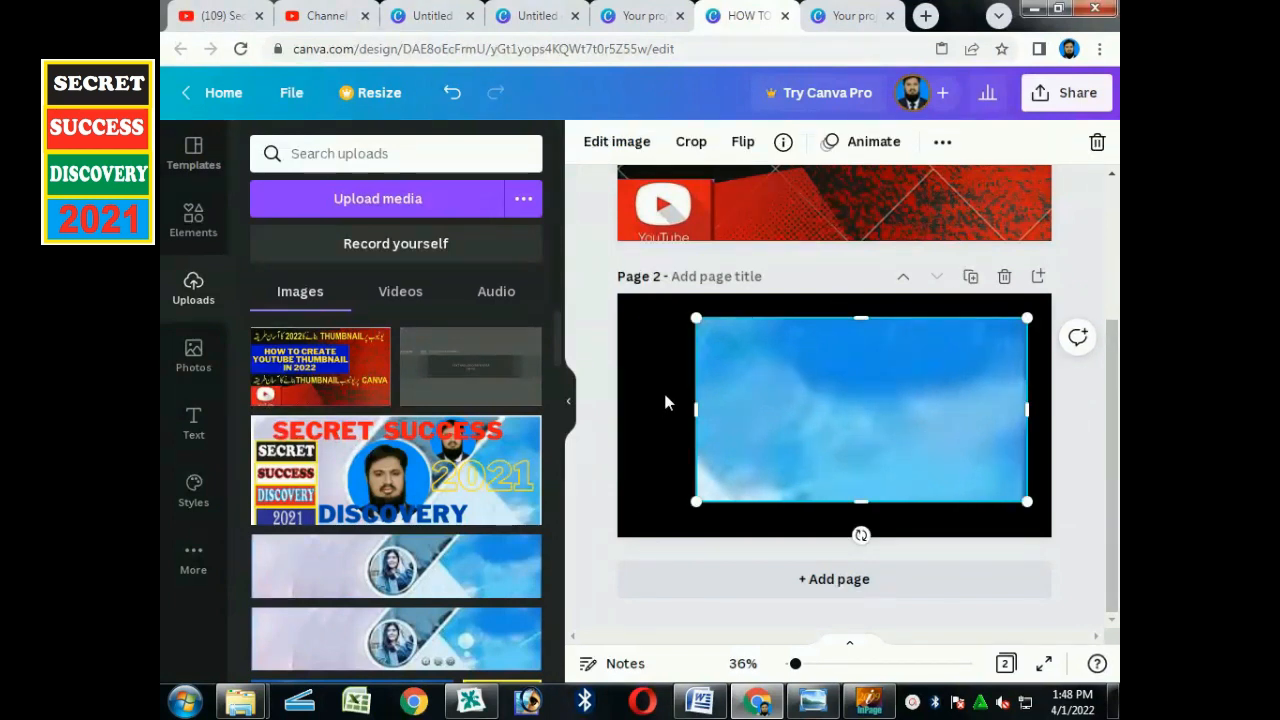
Crop the sky image to an upright strip and fit it at full page height against page 2's right edge
left_click_drag(695, 409, 970, 430)
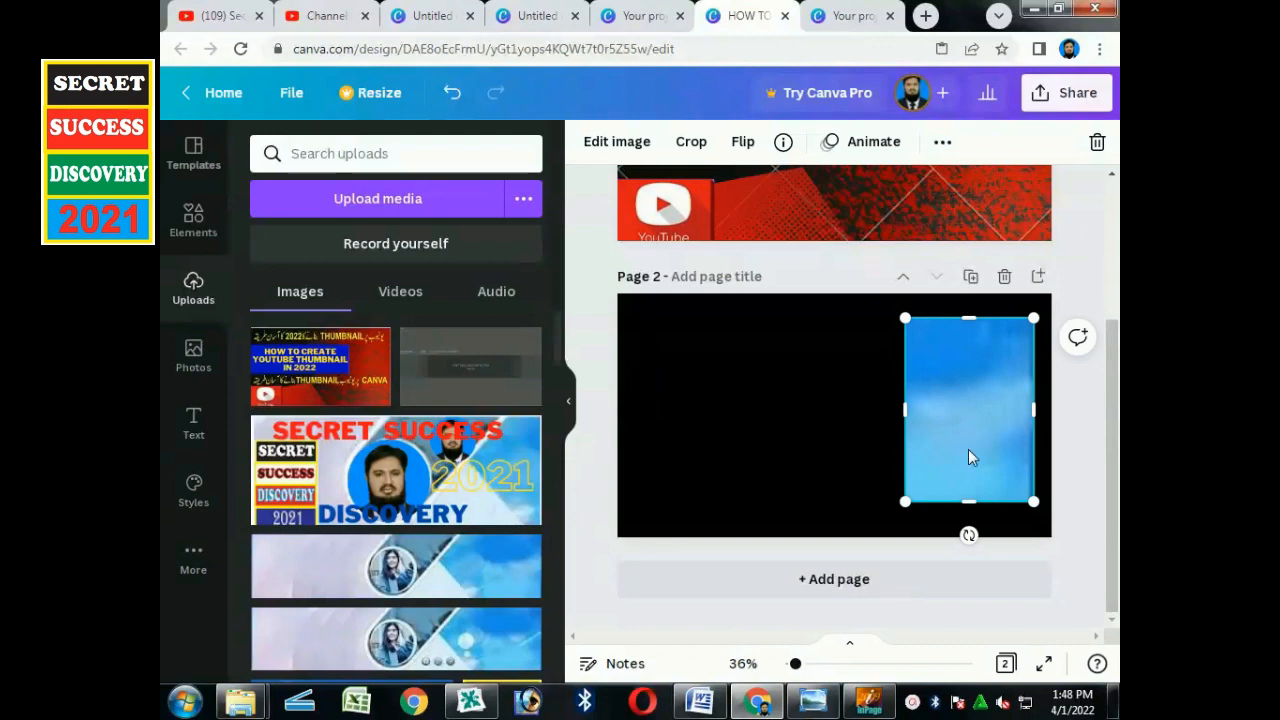
left_click_drag(900, 513, 894, 515)
left_click_drag(965, 440, 947, 428)
left_click_drag(1006, 497, 1058, 521)
left_click_drag(1041, 428, 1053, 431)
left_click(864, 268)
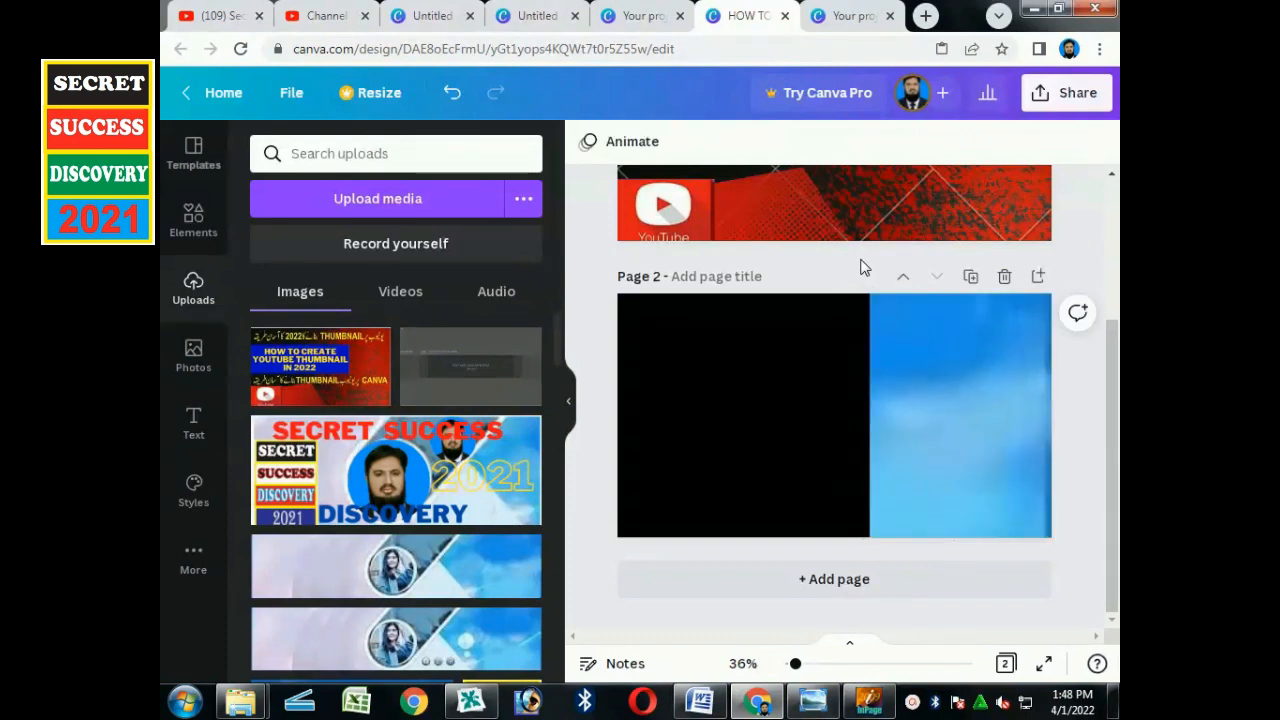
Place the uploaded thumbnail screenshot on page 2 and enlarge it to leave a narrow border around it
left_click(337, 364)
left_click_drag(833, 453, 759, 416)
left_click_drag(889, 458, 916, 448)
left_click_drag(1018, 423, 1030, 428)
left_click(590, 273)
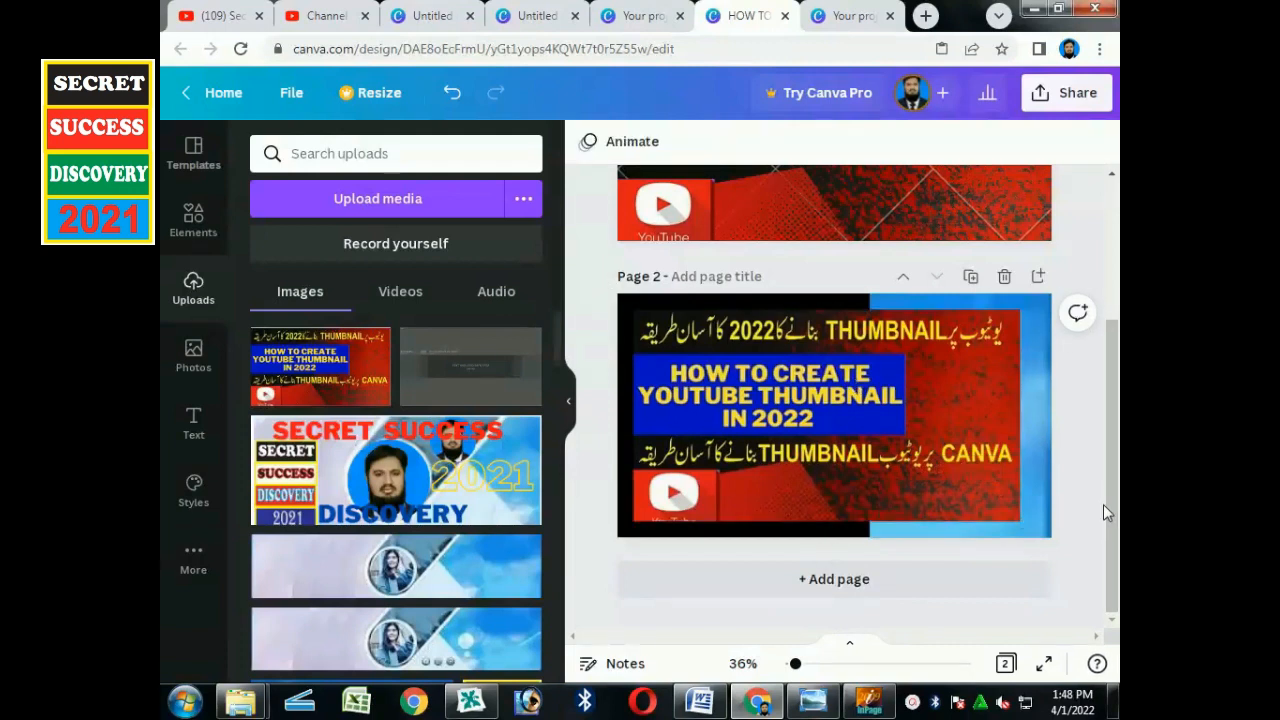
scroll(921, 507, "up", 1)
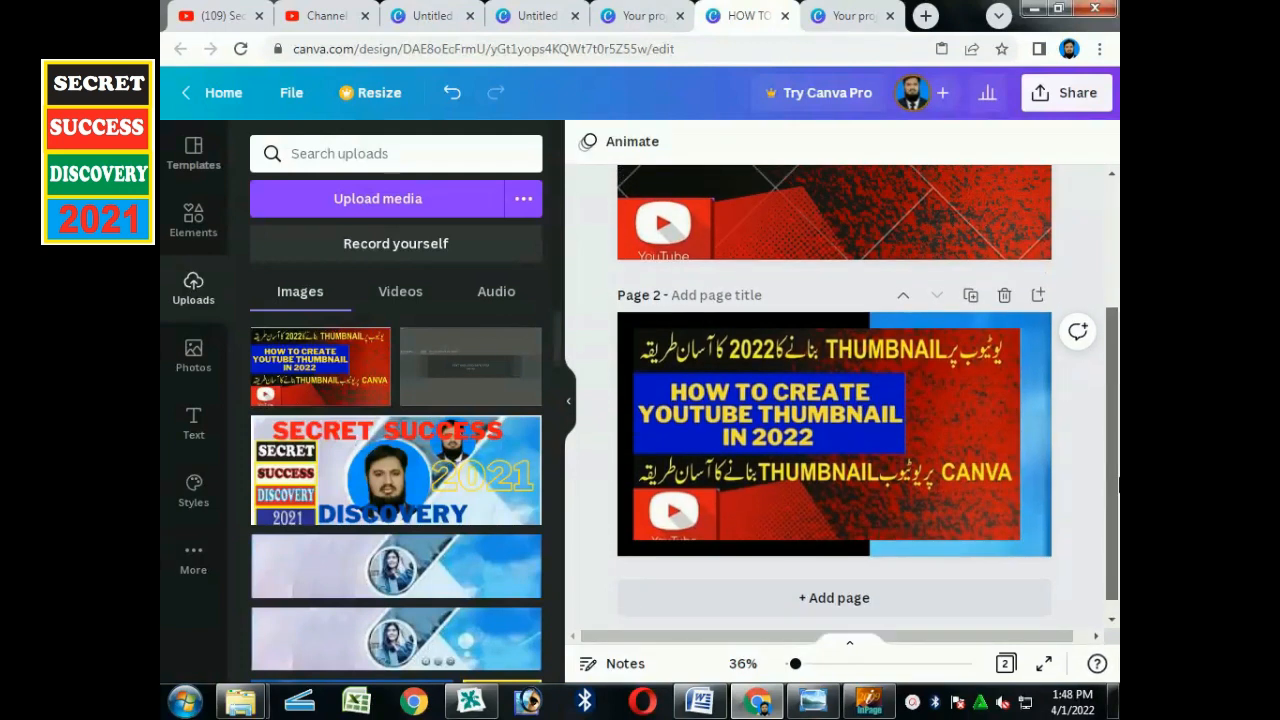
Center the thumbnail screenshot on page 2 and shrink it slightly to even out the surrounding border
left_click_drag(833, 488, 840, 486)
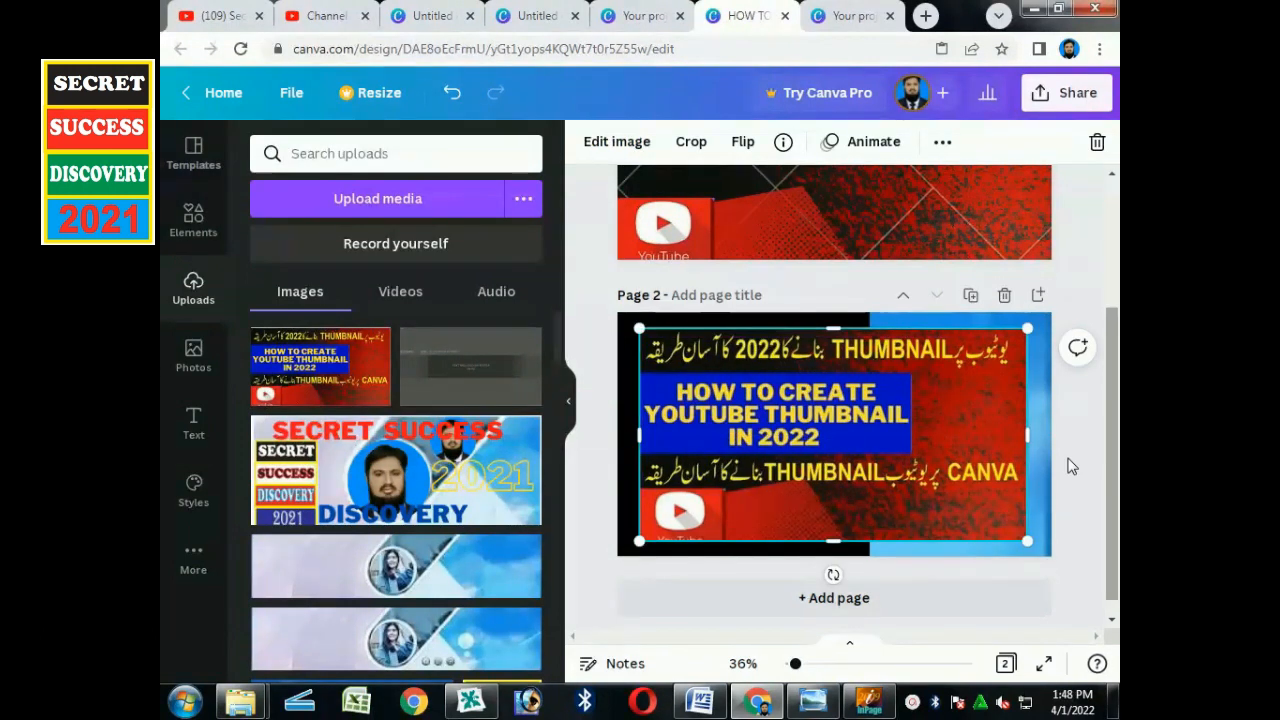
left_click_drag(639, 541, 643, 555)
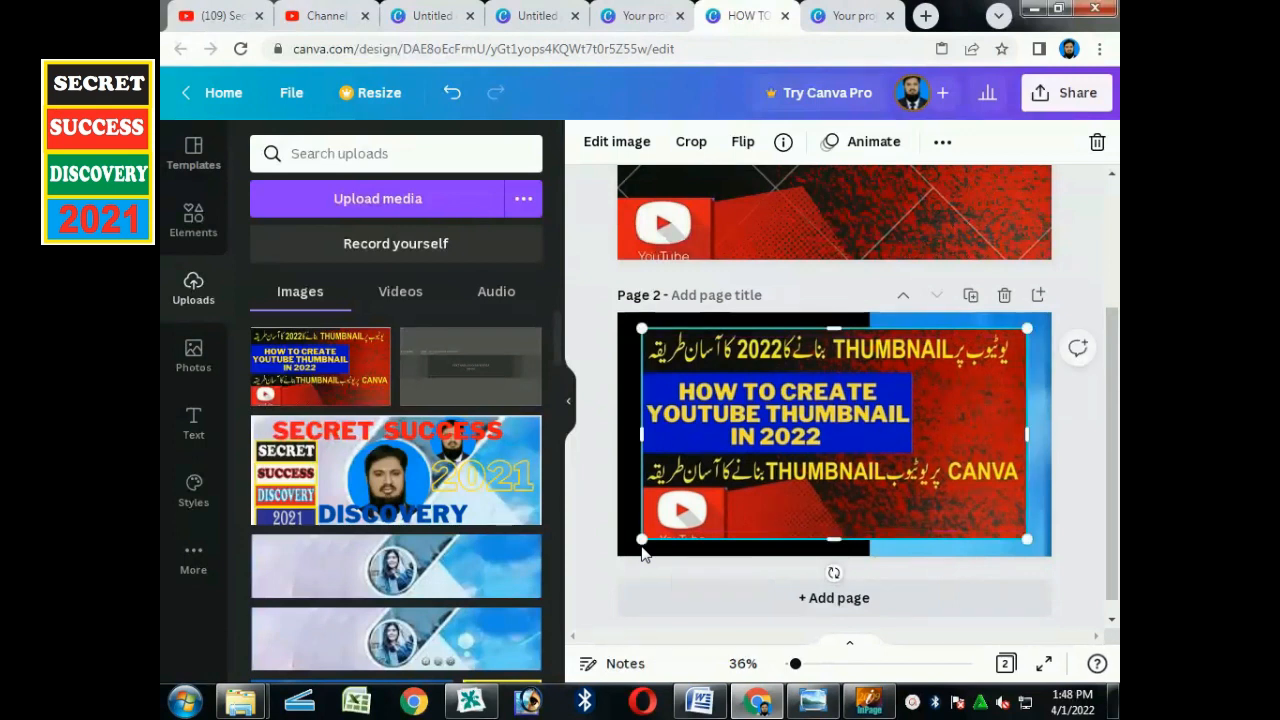
left_click(581, 284)
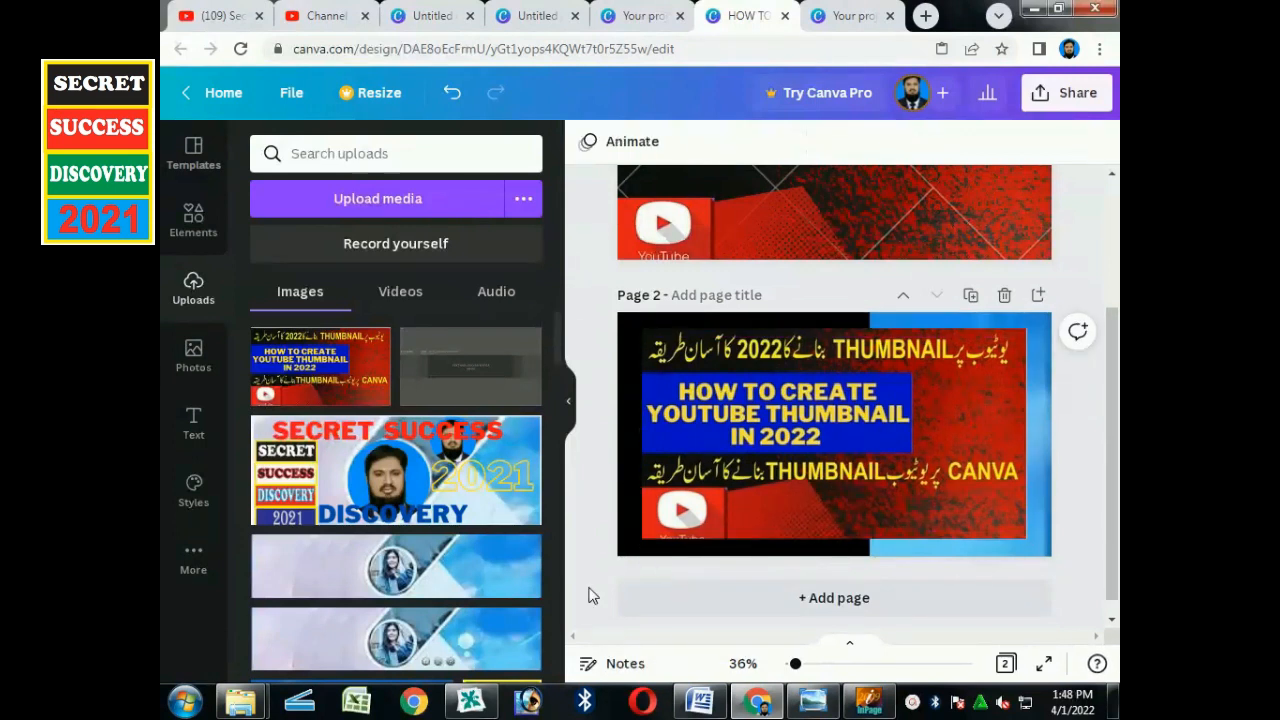
Delete page 1, leaving only the page with the composed thumbnail screenshot
scroll(594, 596, "up", 2)
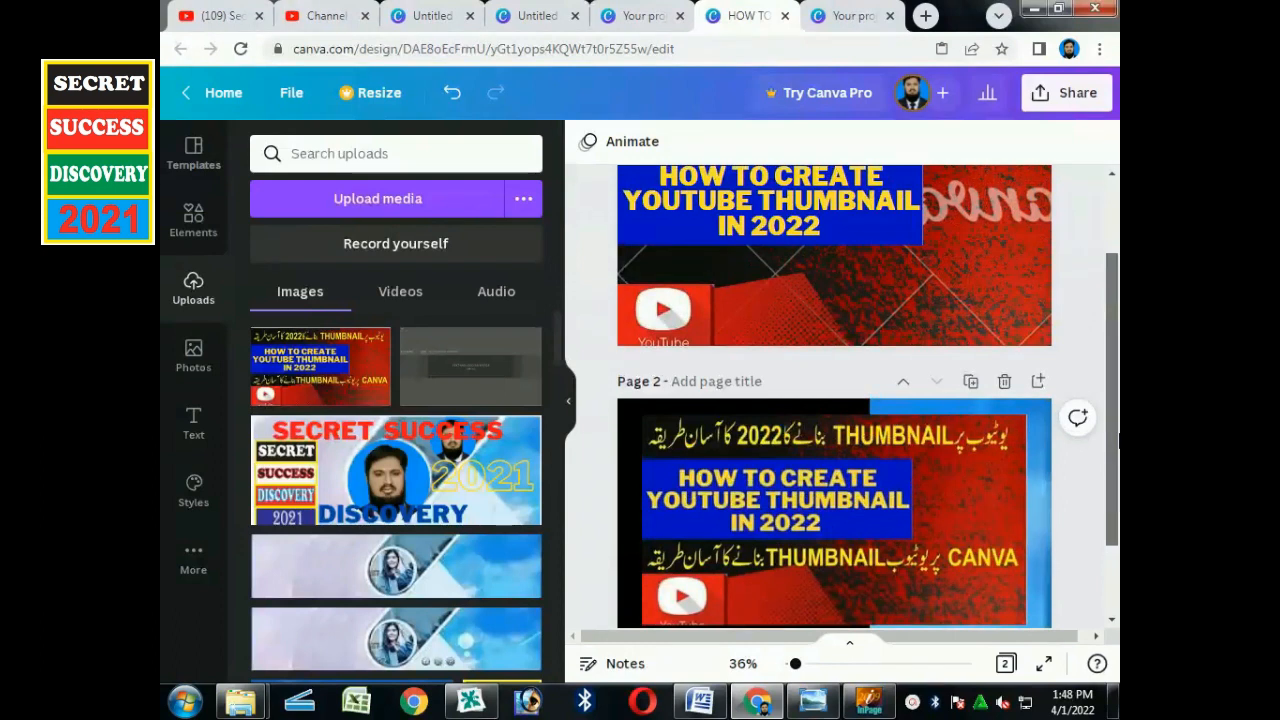
left_click(992, 310)
scroll(986, 325, "up", 3)
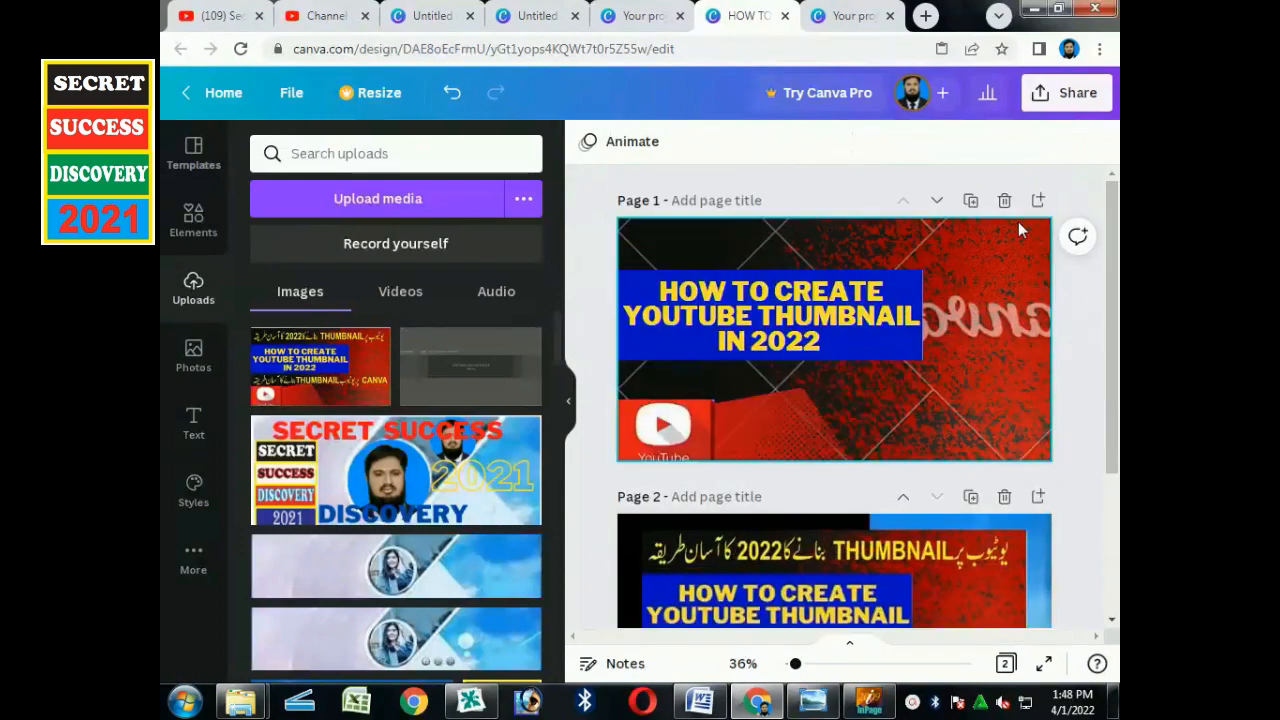
left_click(1003, 202)
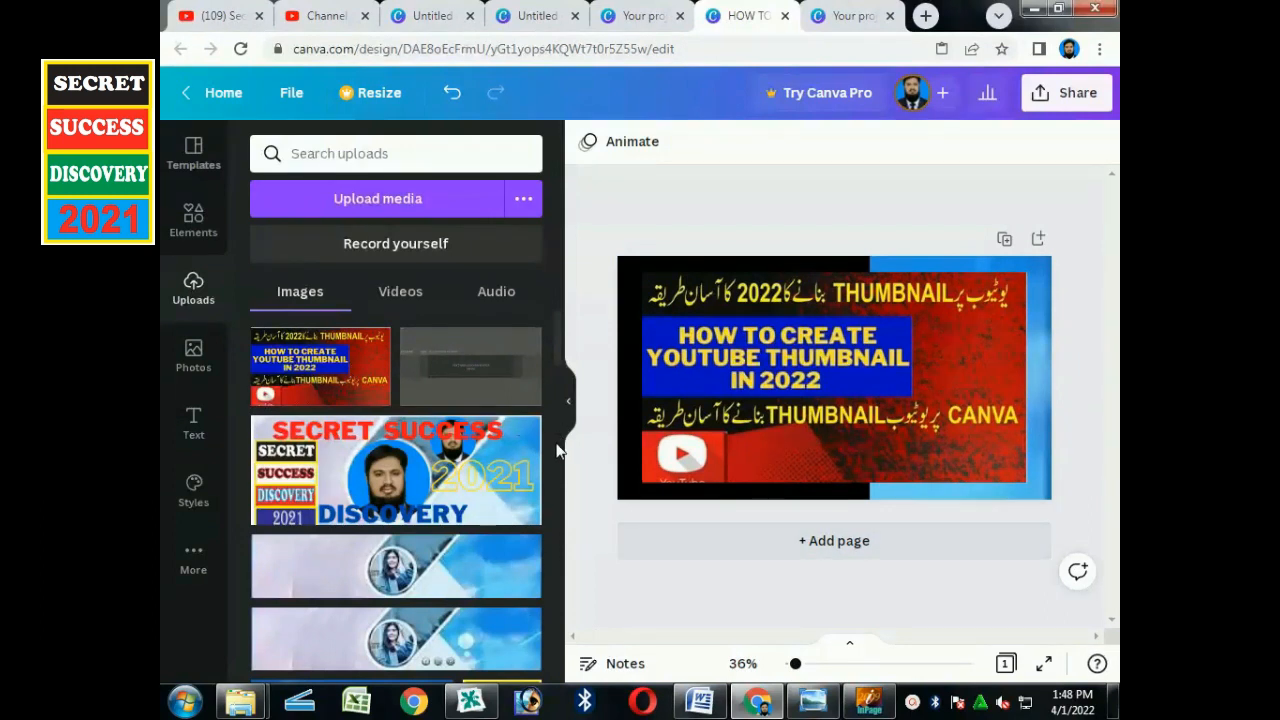
Add the uploaded portrait photo and a circle frame, place the frame near the thumbnail's right edge and fill it with the portrait
scroll(557, 452, "down", 5)
left_click(500, 445)
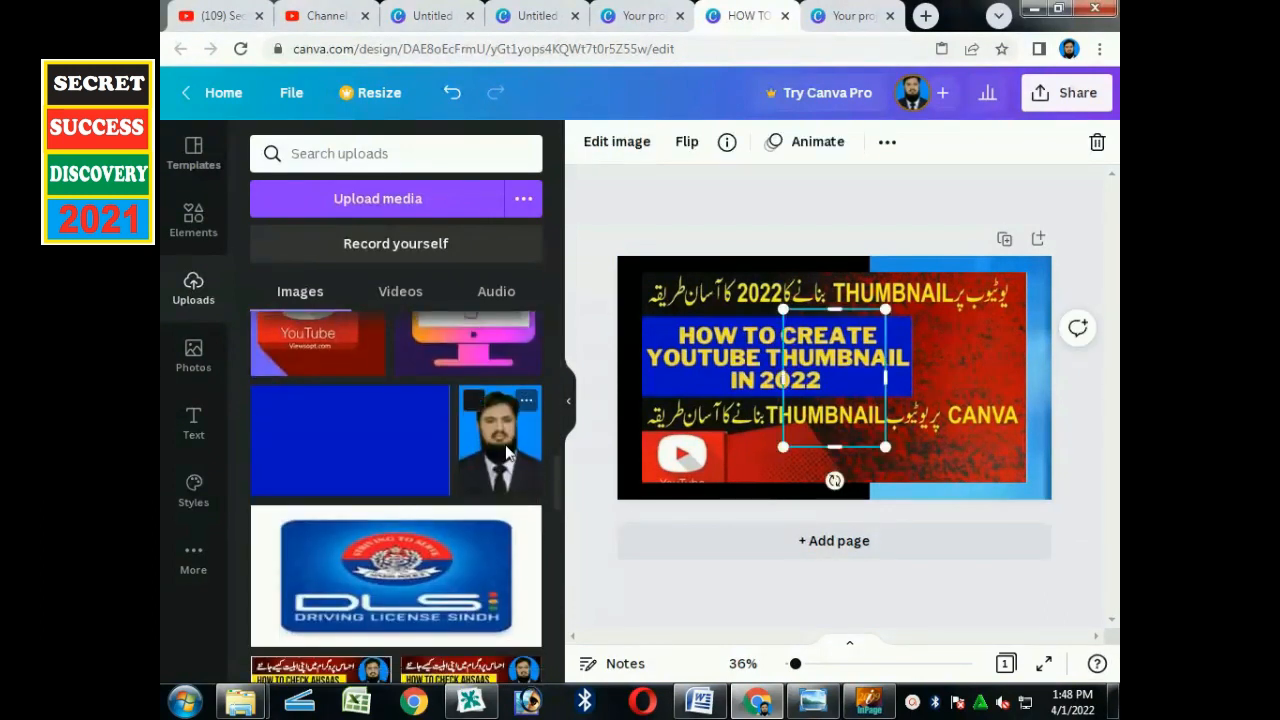
left_click(196, 218)
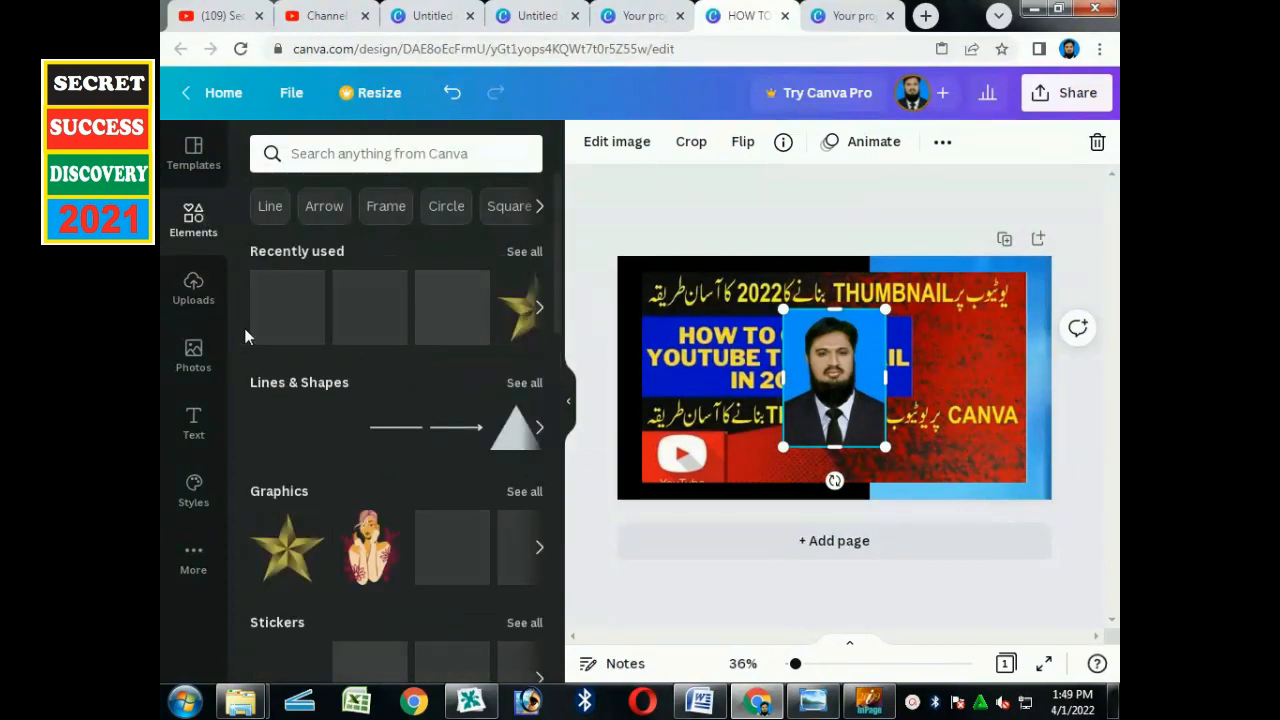
left_click(301, 277)
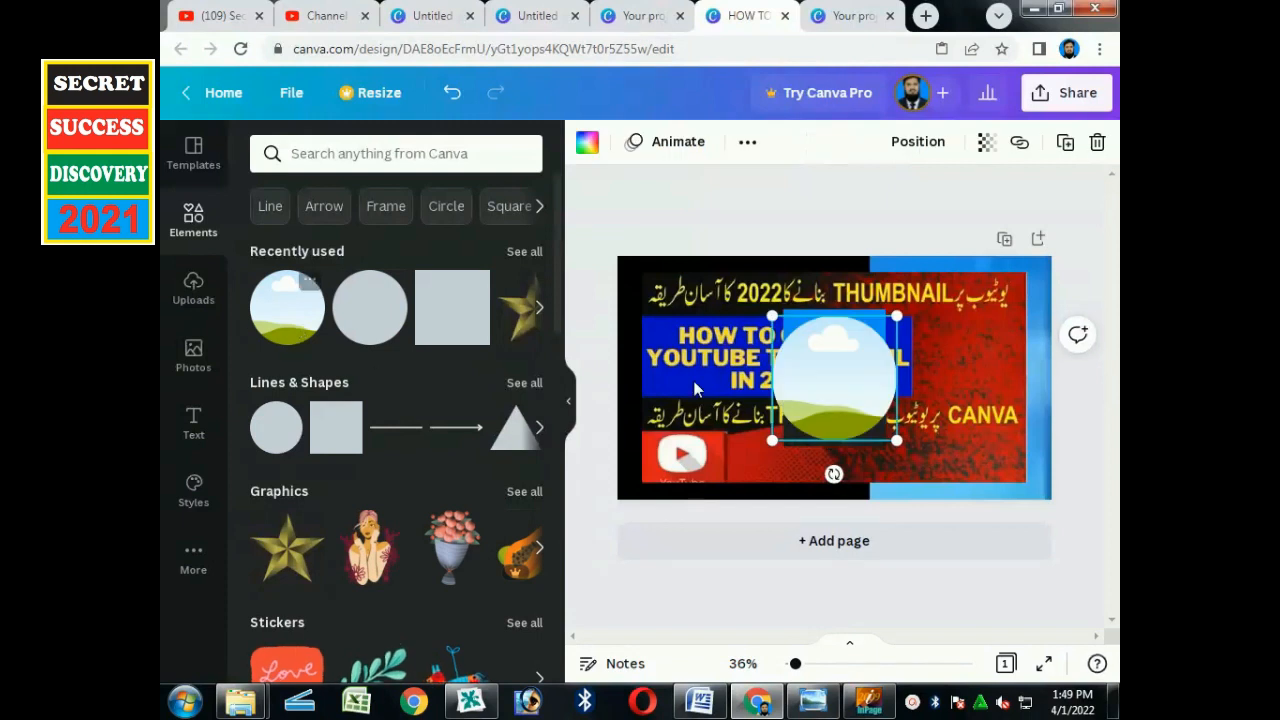
left_click_drag(869, 390, 992, 385)
left_click_drag(856, 384, 965, 378)
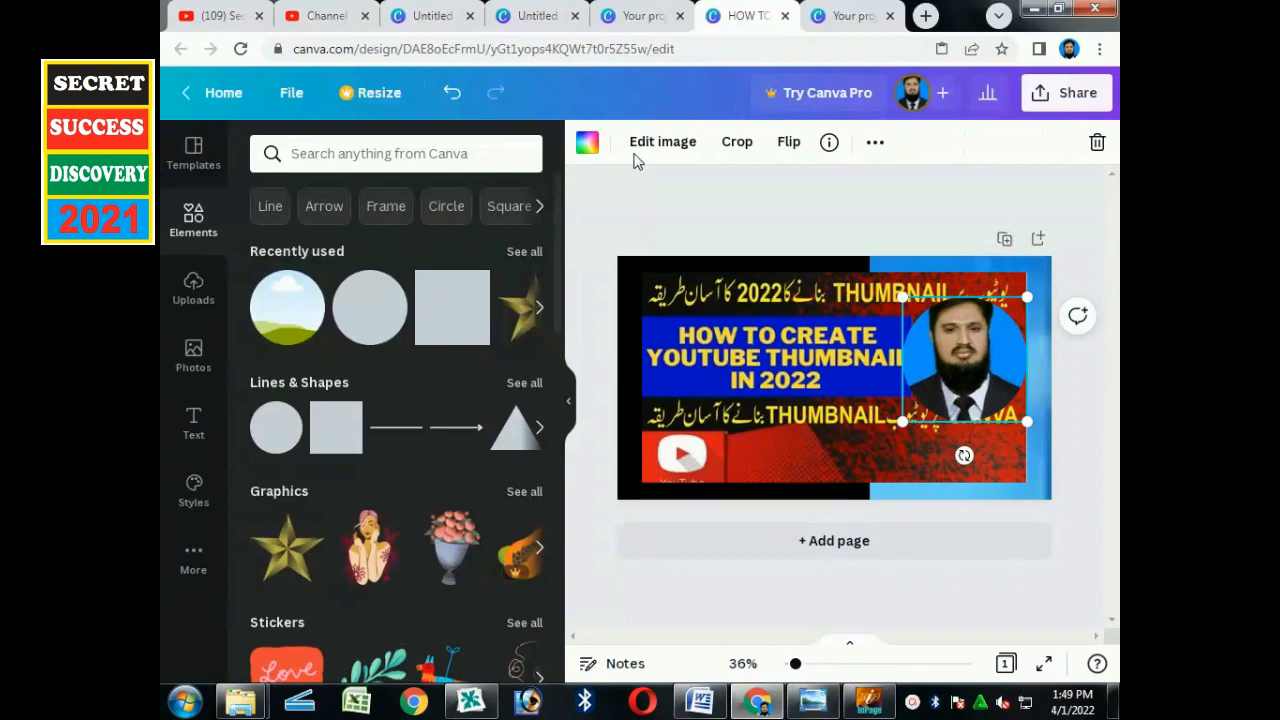
Shift the portrait downward inside its circle frame so the whole head fits within the crop
left_click(730, 143)
left_click_drag(969, 347, 975, 376)
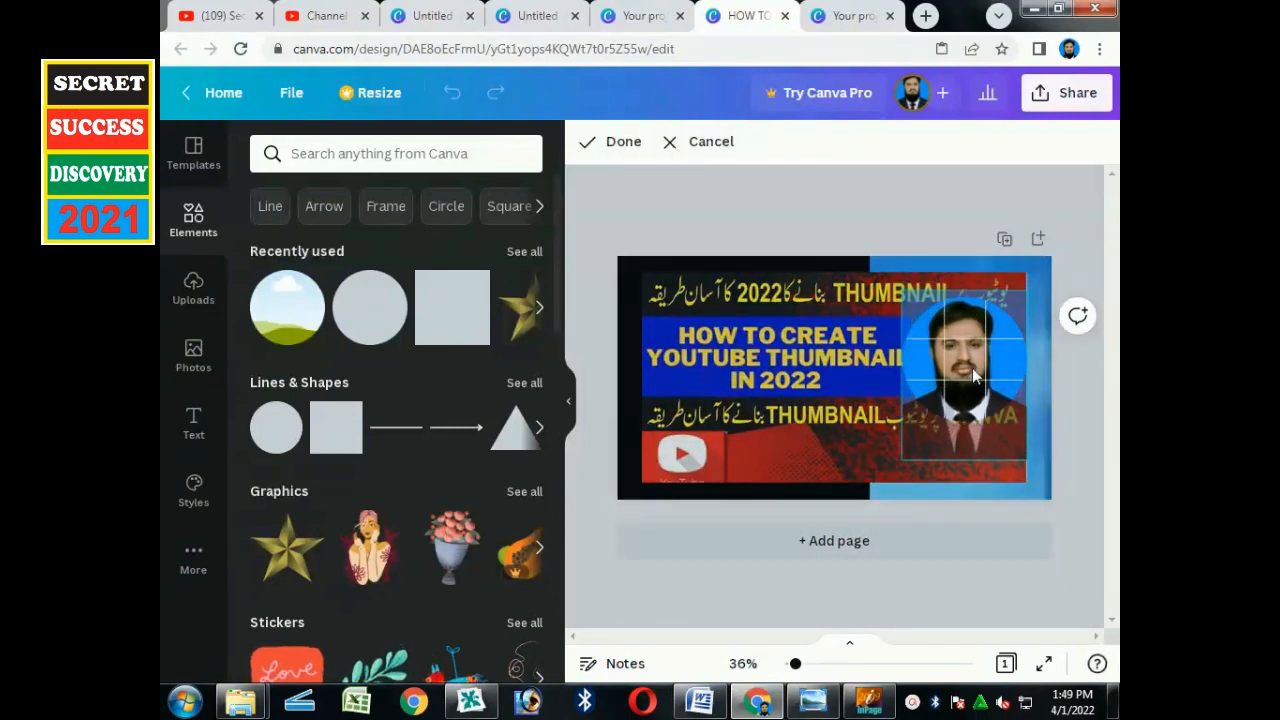
left_click(622, 143)
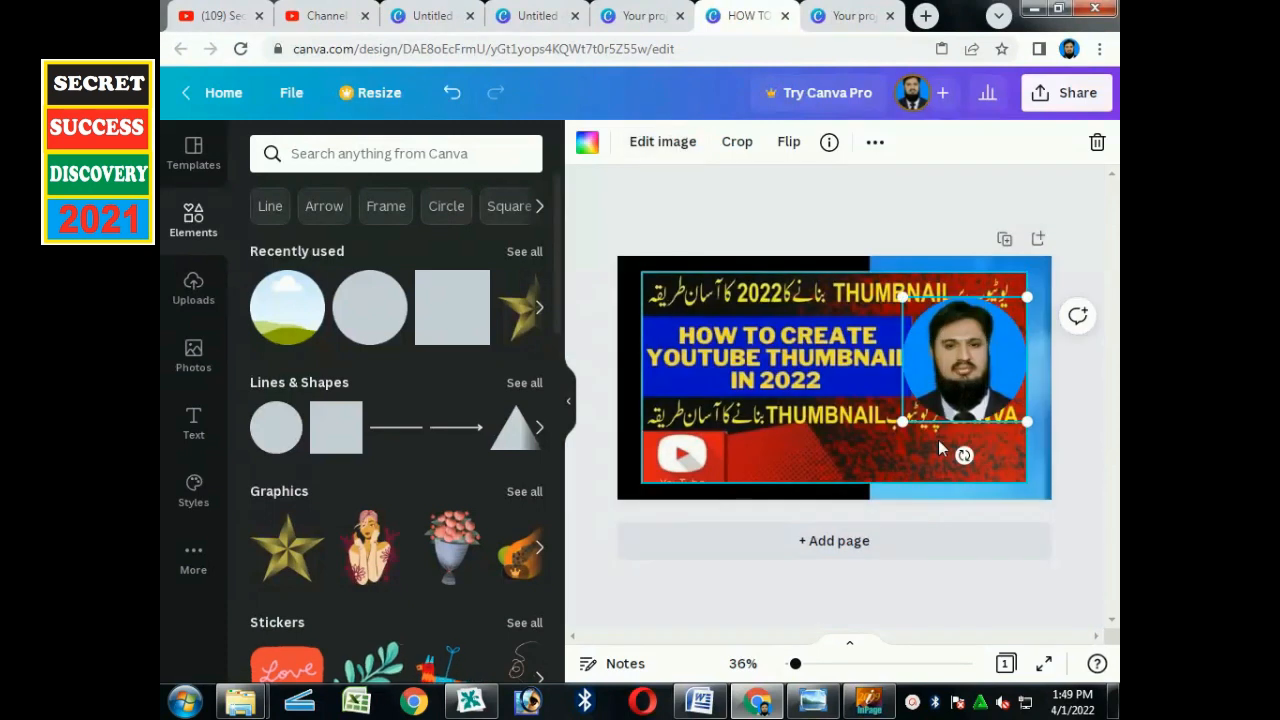
Shrink the circular portrait and position it beside the blue heading box, between the two Urdu heading lines
mouse_move(924, 426)
left_mouse_down()
mouse_move(956, 417)
mouse_move(945, 412)
left_mouse_up()
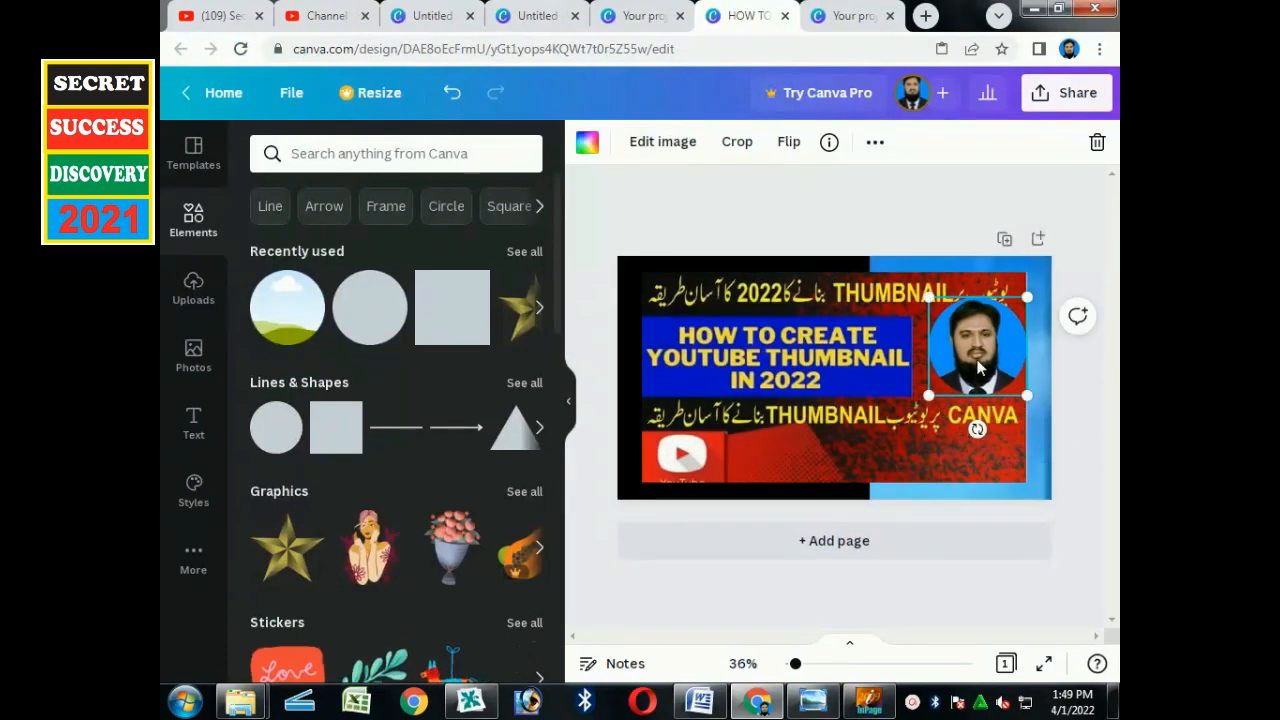
mouse_move(990, 352)
left_mouse_down()
mouse_move(975, 348)
mouse_move(983, 357)
left_mouse_up()
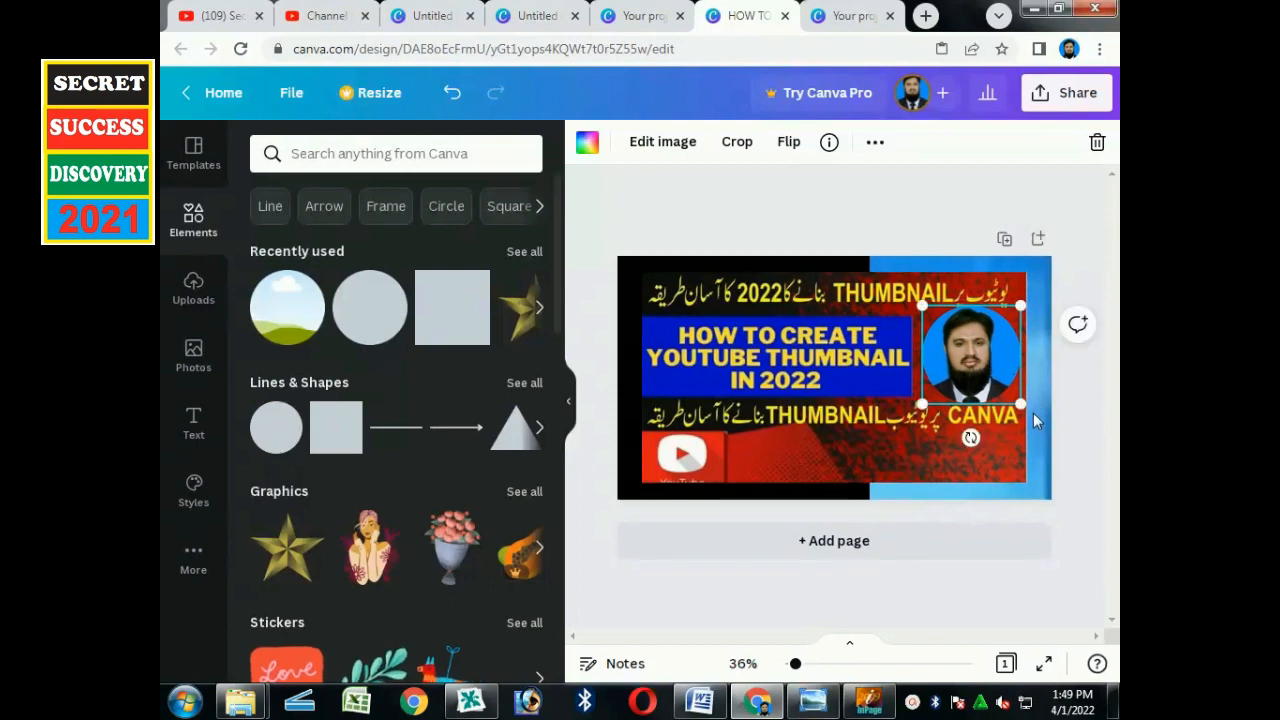
left_click_drag(985, 361, 987, 366)
left_click(1080, 296)
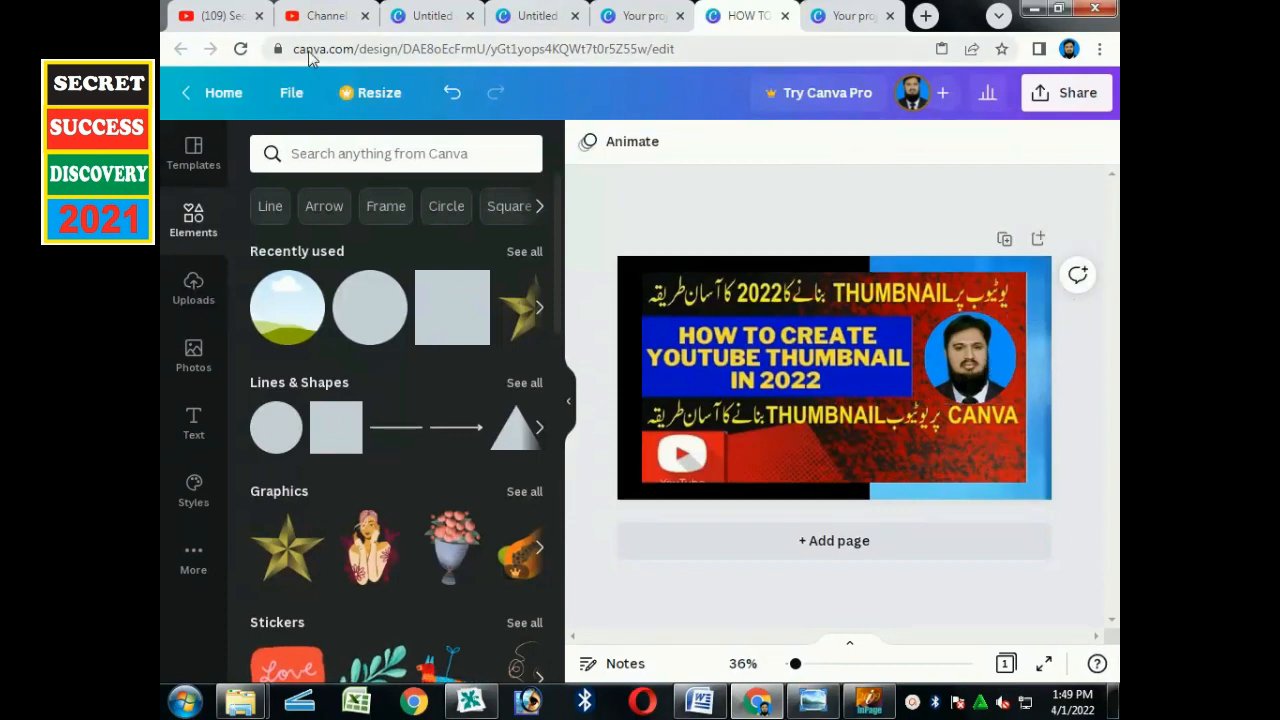
Download the finished thumbnail as a PNG at 1280 × 720 px
left_click(1076, 92)
left_click(866, 544)
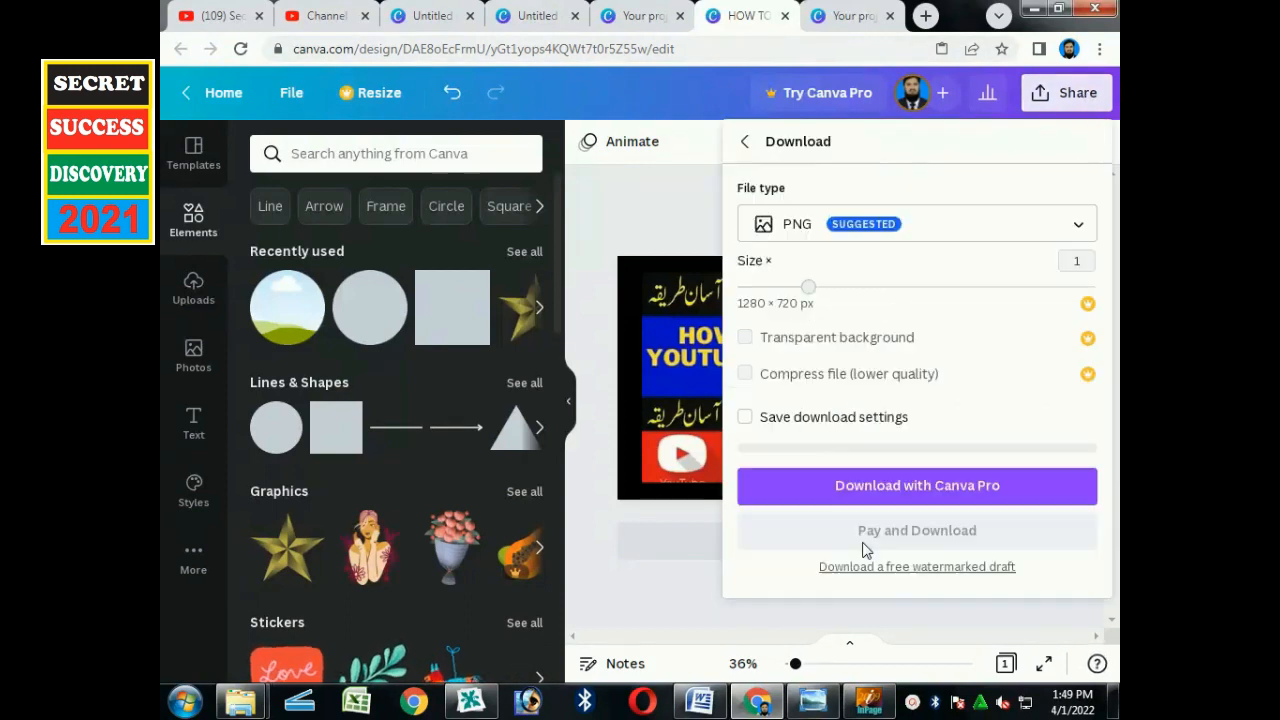
left_click(826, 562)
left_click(921, 482)
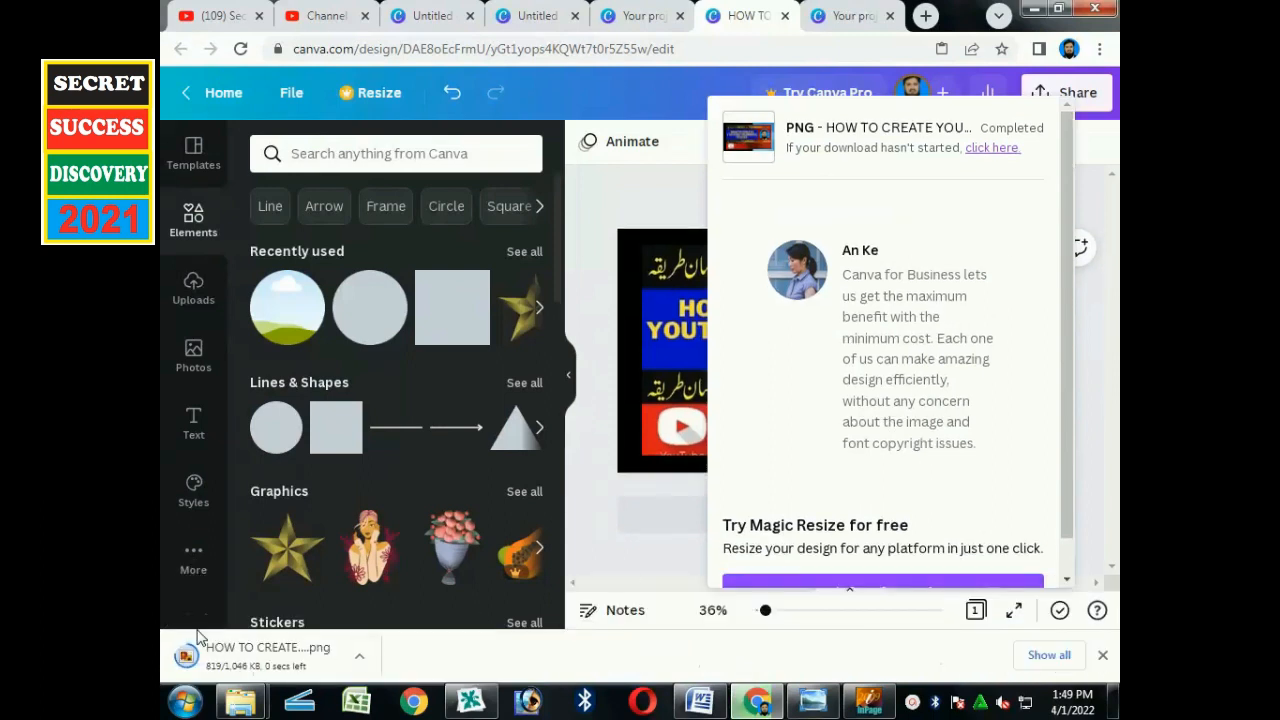
Open the downloaded thumbnail PNG in the image viewer and copy it to the clipboard
left_click(266, 658)
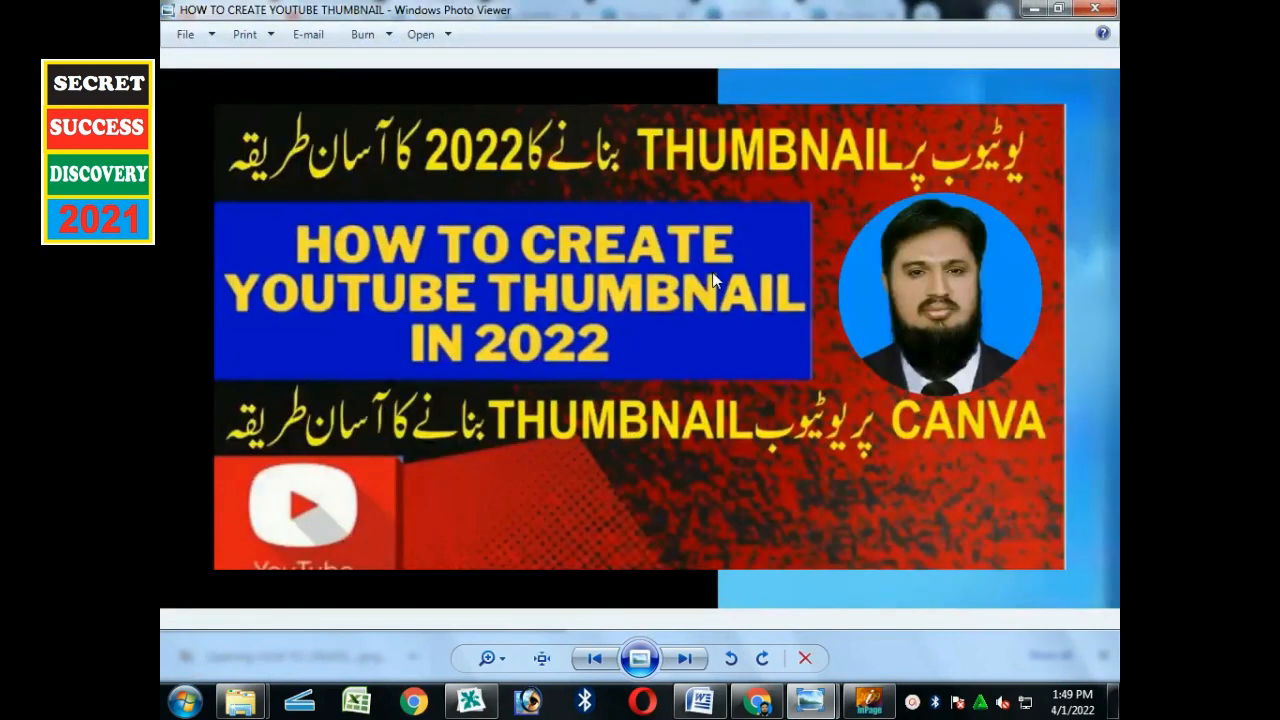
right_click(713, 281)
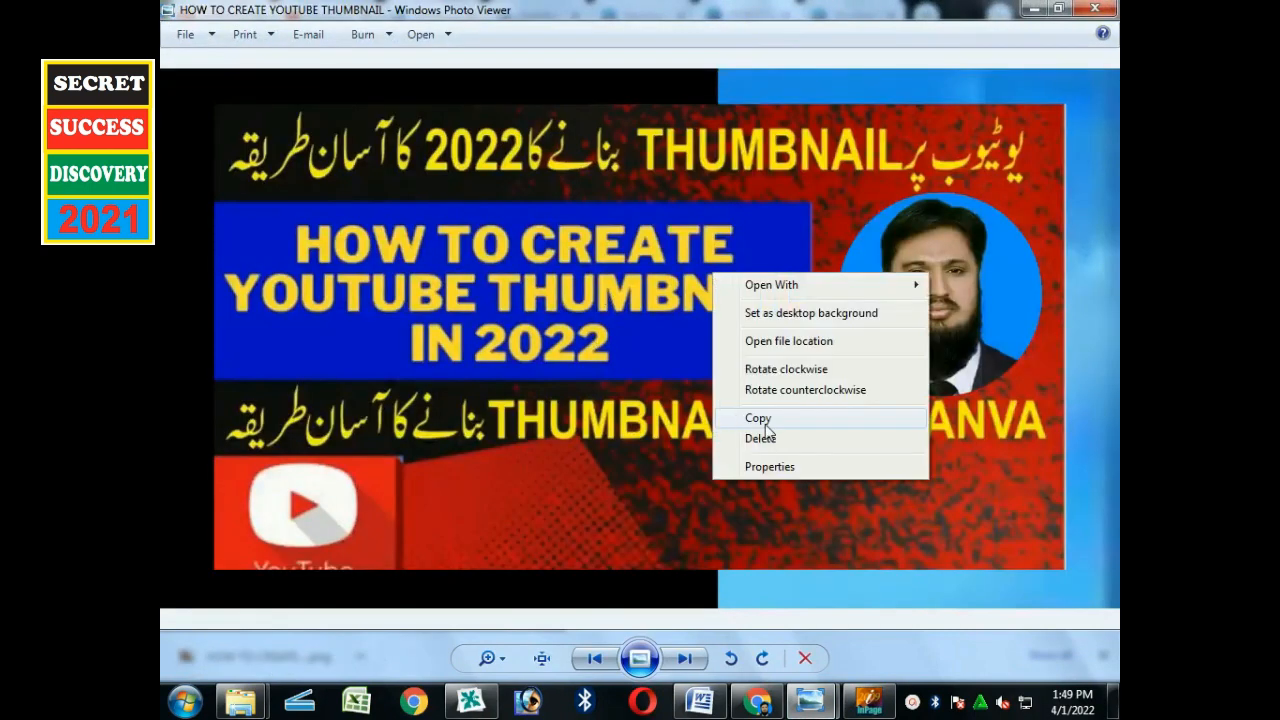
left_click(850, 416)
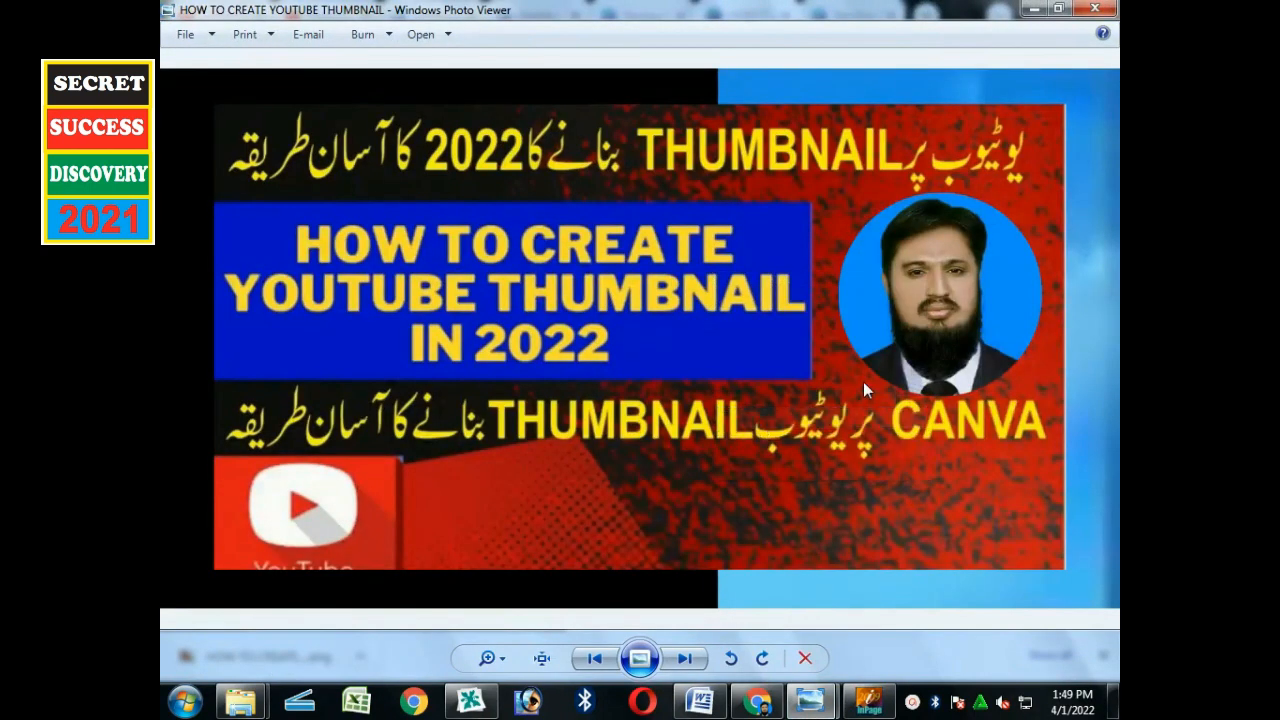
Minimize the image viewer and the browser to return to the desktop
left_click(1035, 8)
left_click(1035, 8)
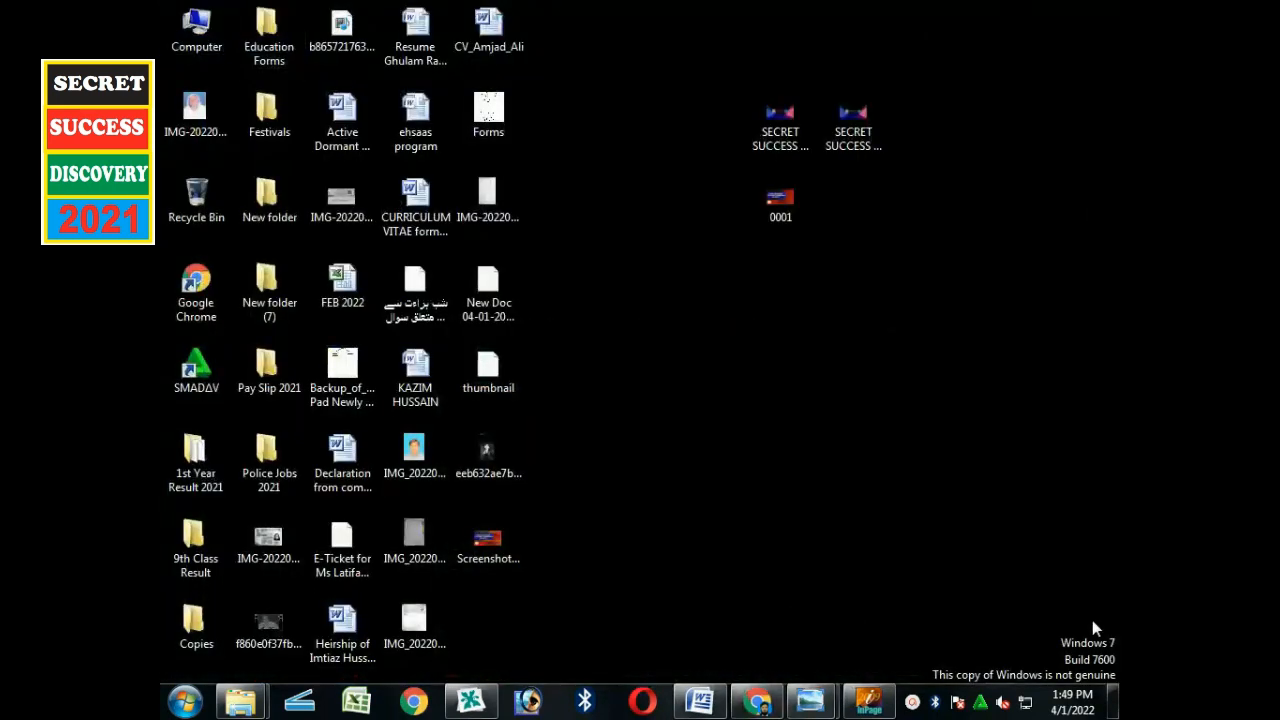
left_click(912, 703)
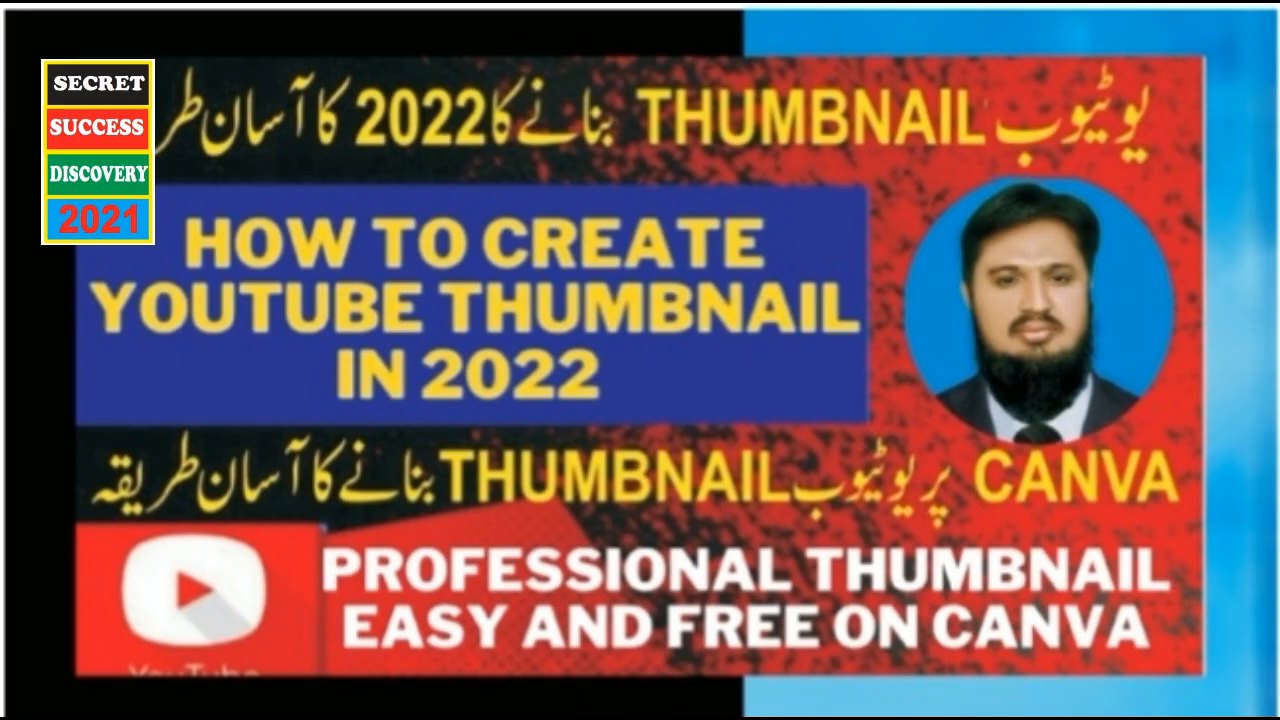